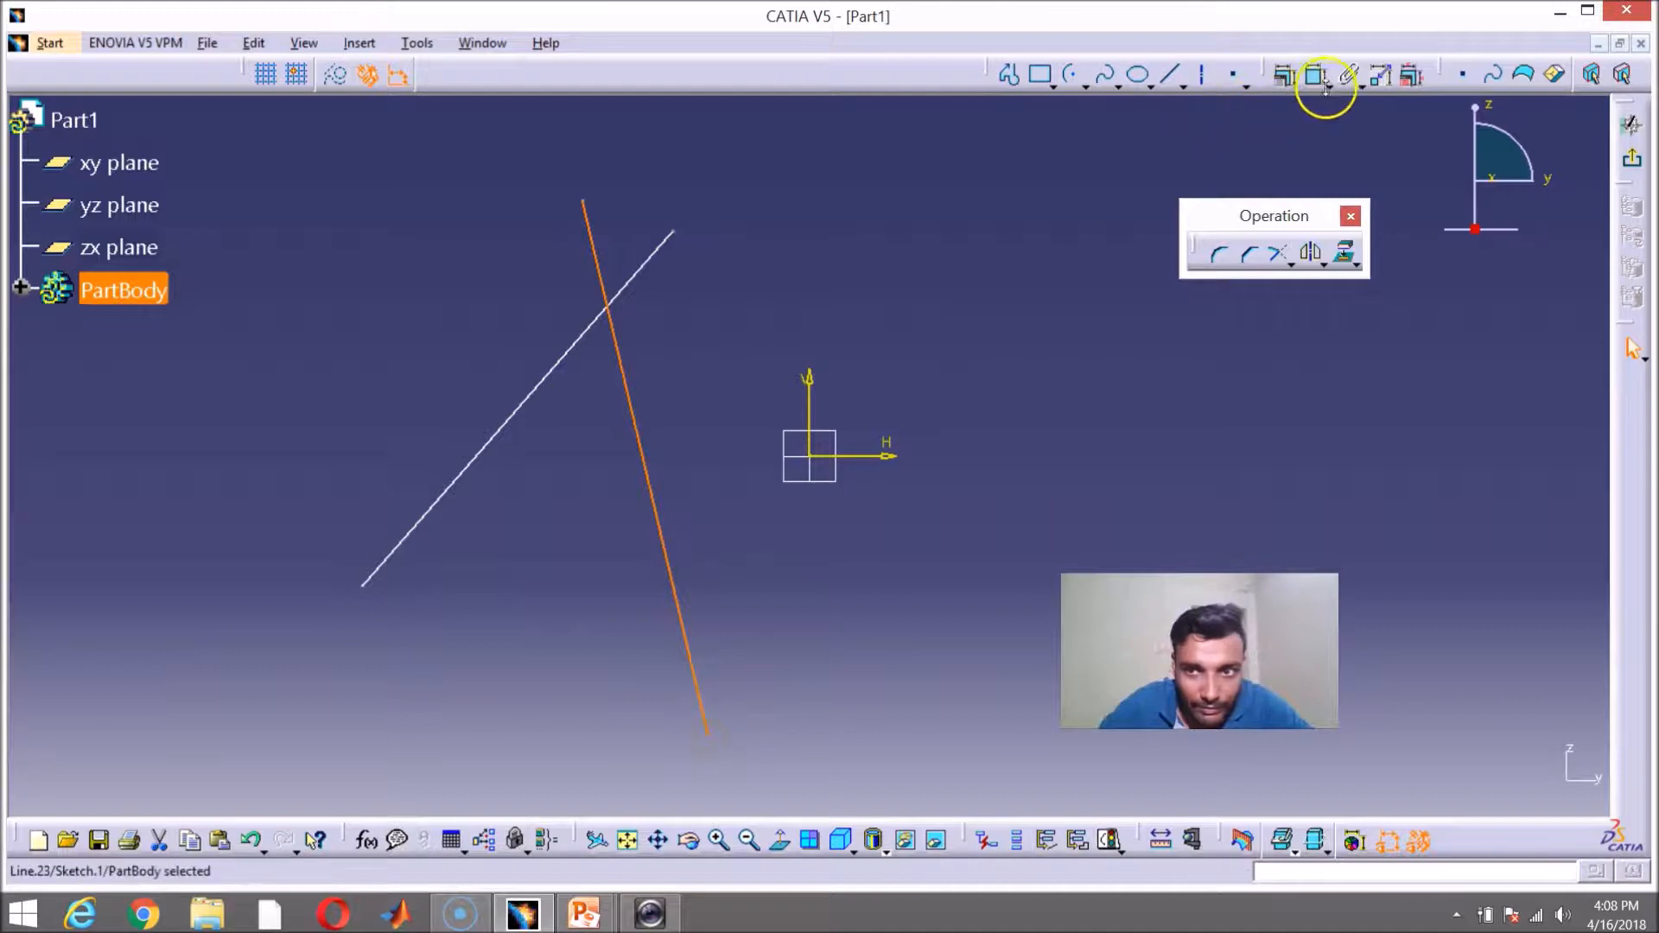
Step: Sketch a third line sloping down to the right so that it crosses both existing lines and encloses a triangle
left_click(1170, 74)
left_click(328, 410)
left_click(854, 703)
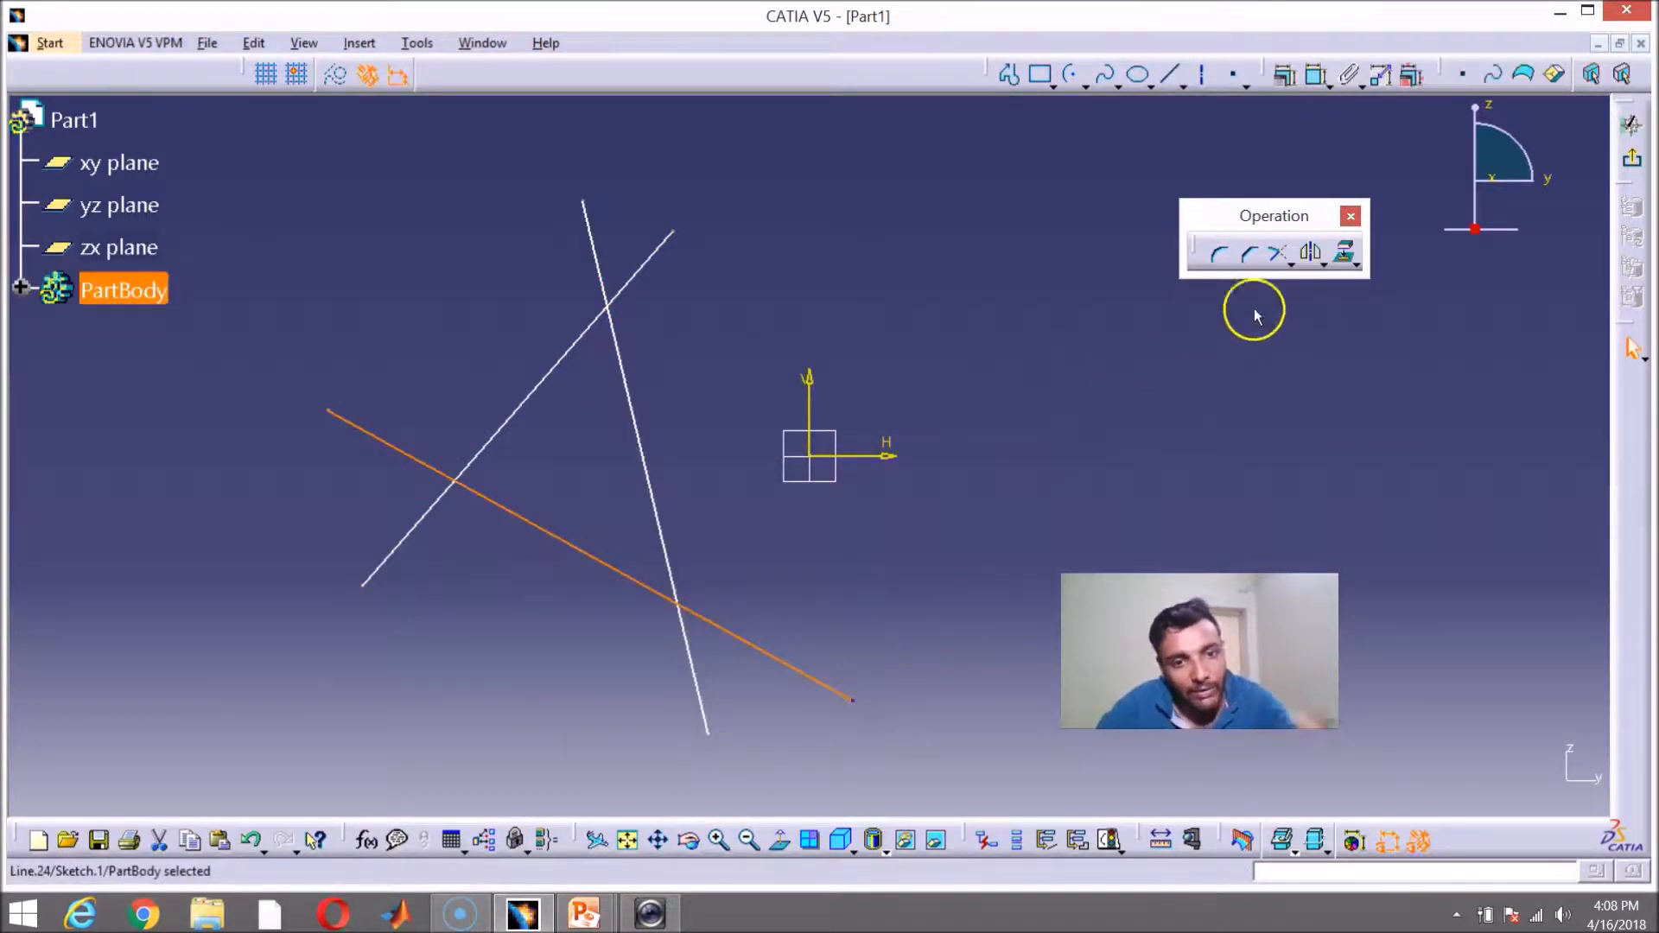
left_click(788, 495)
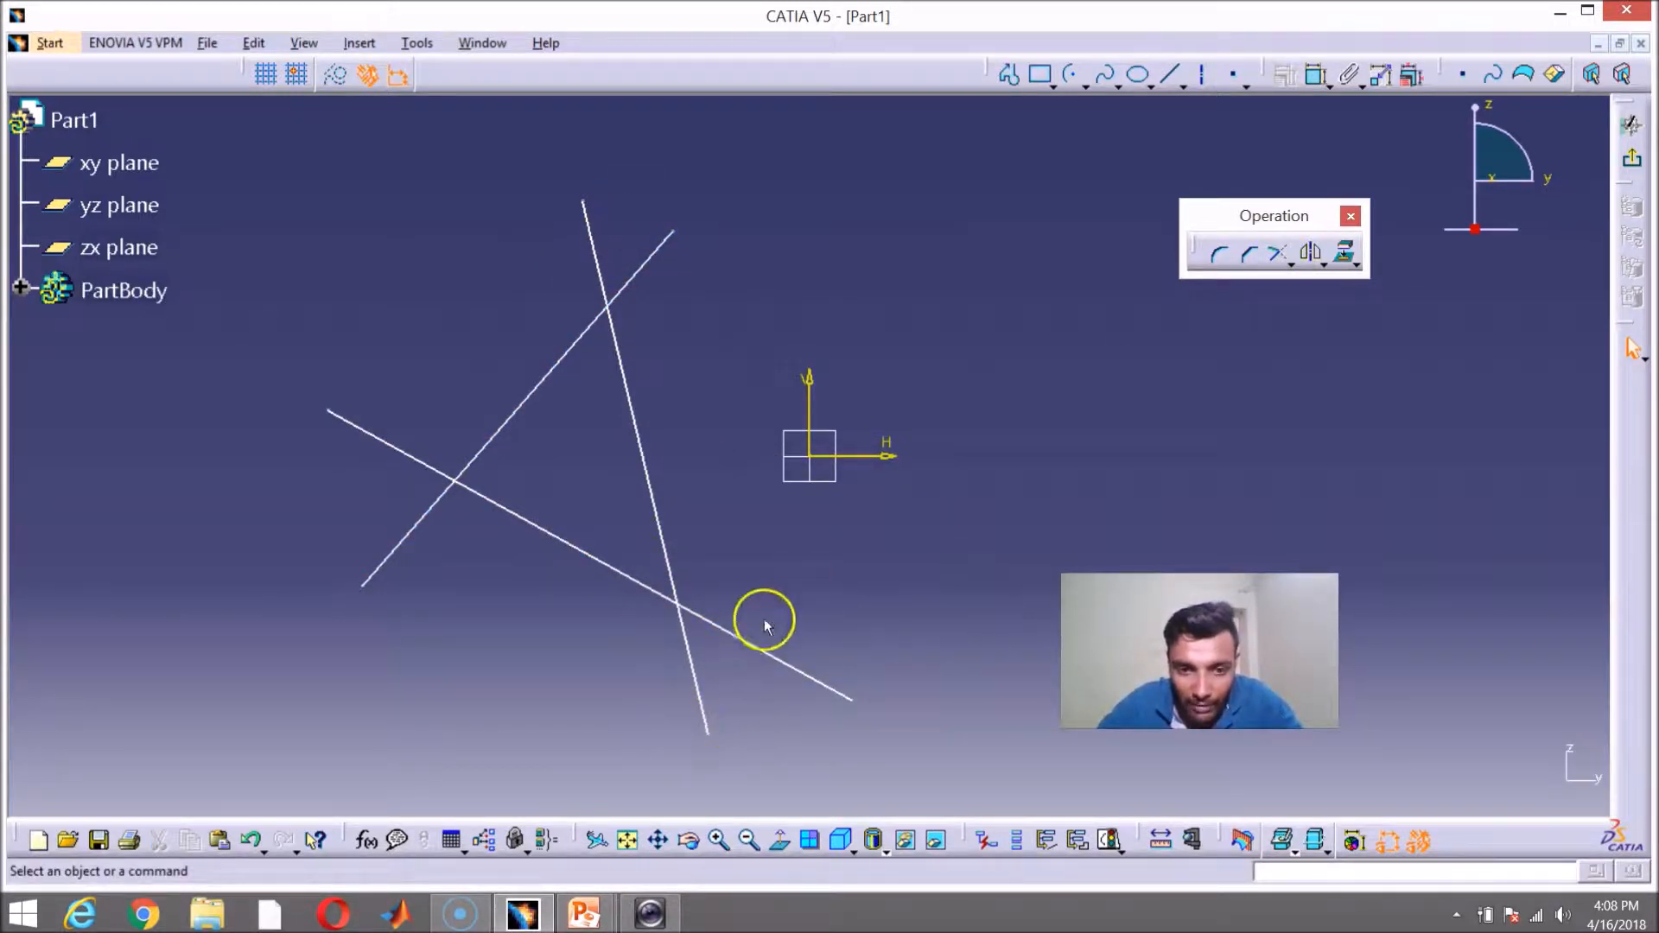
Step: Trim the diagonal and steep lines to each other at their crossing, keeping their upper ends, and undo the trim
left_click(1291, 265)
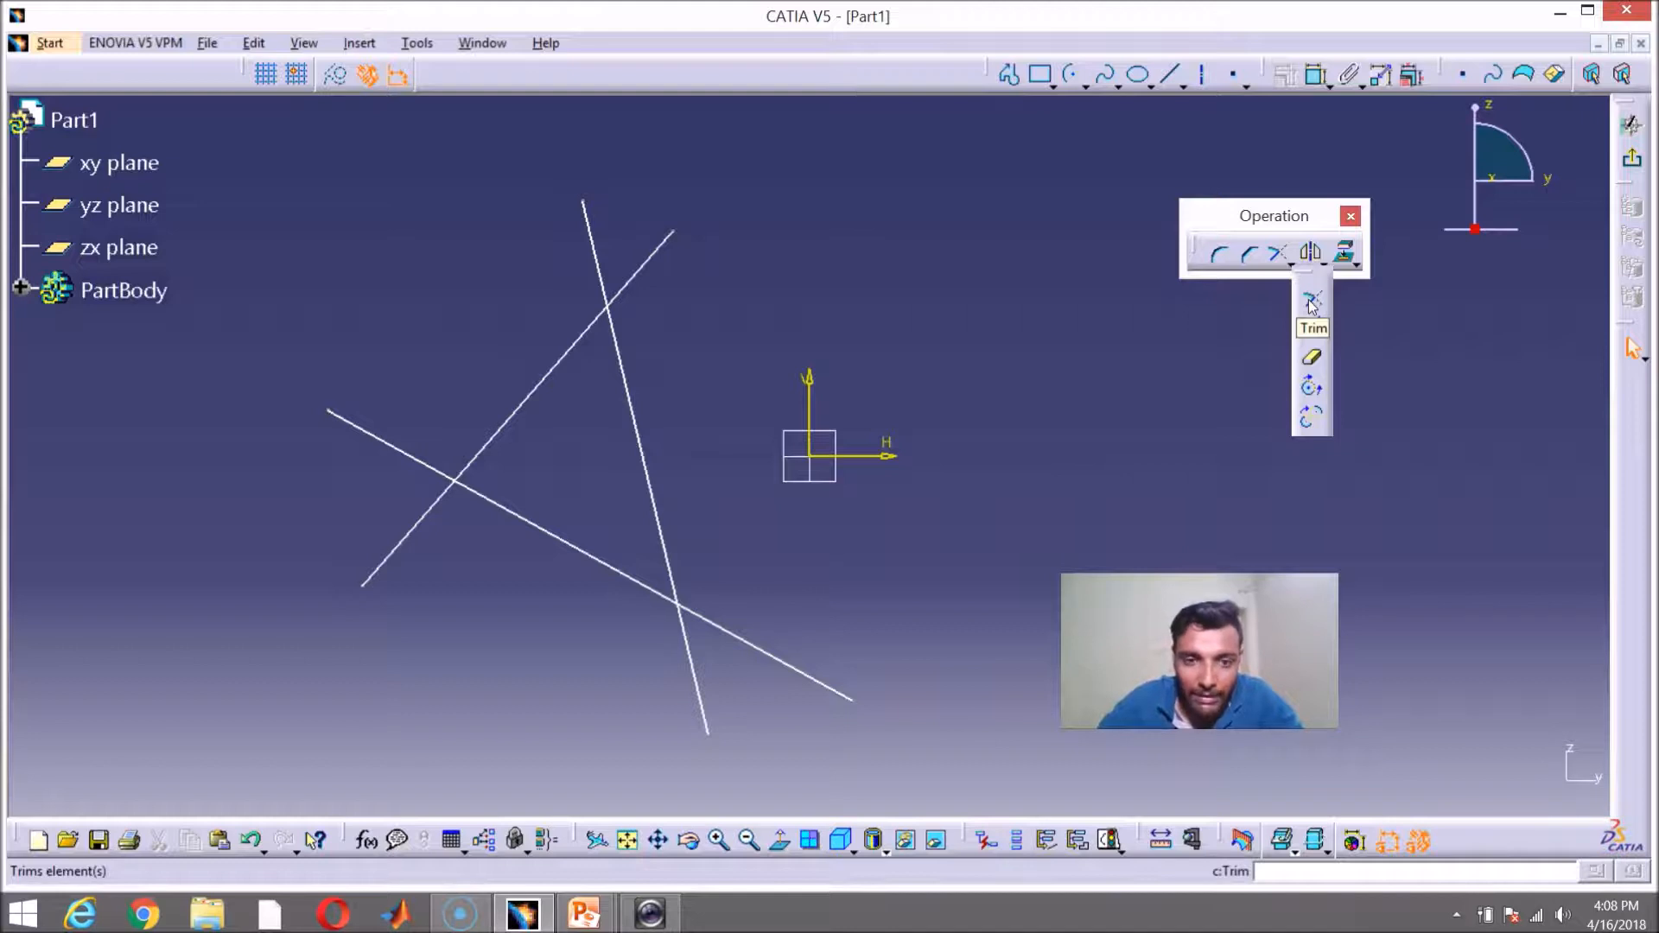
left_click(892, 331)
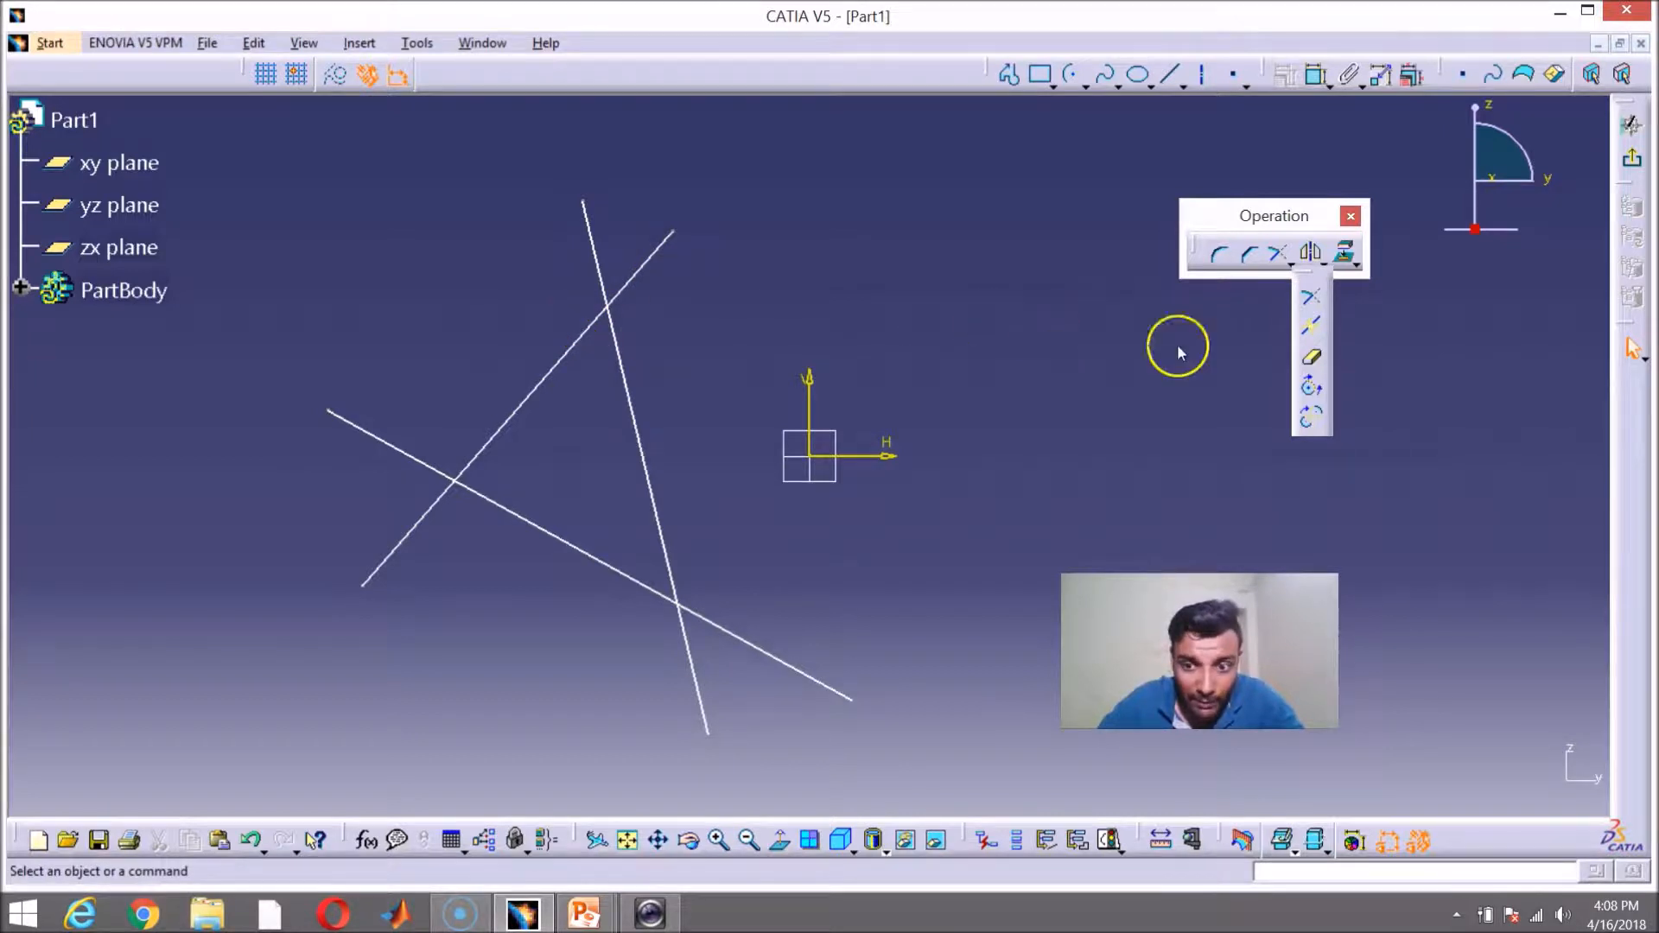
left_click(1314, 298)
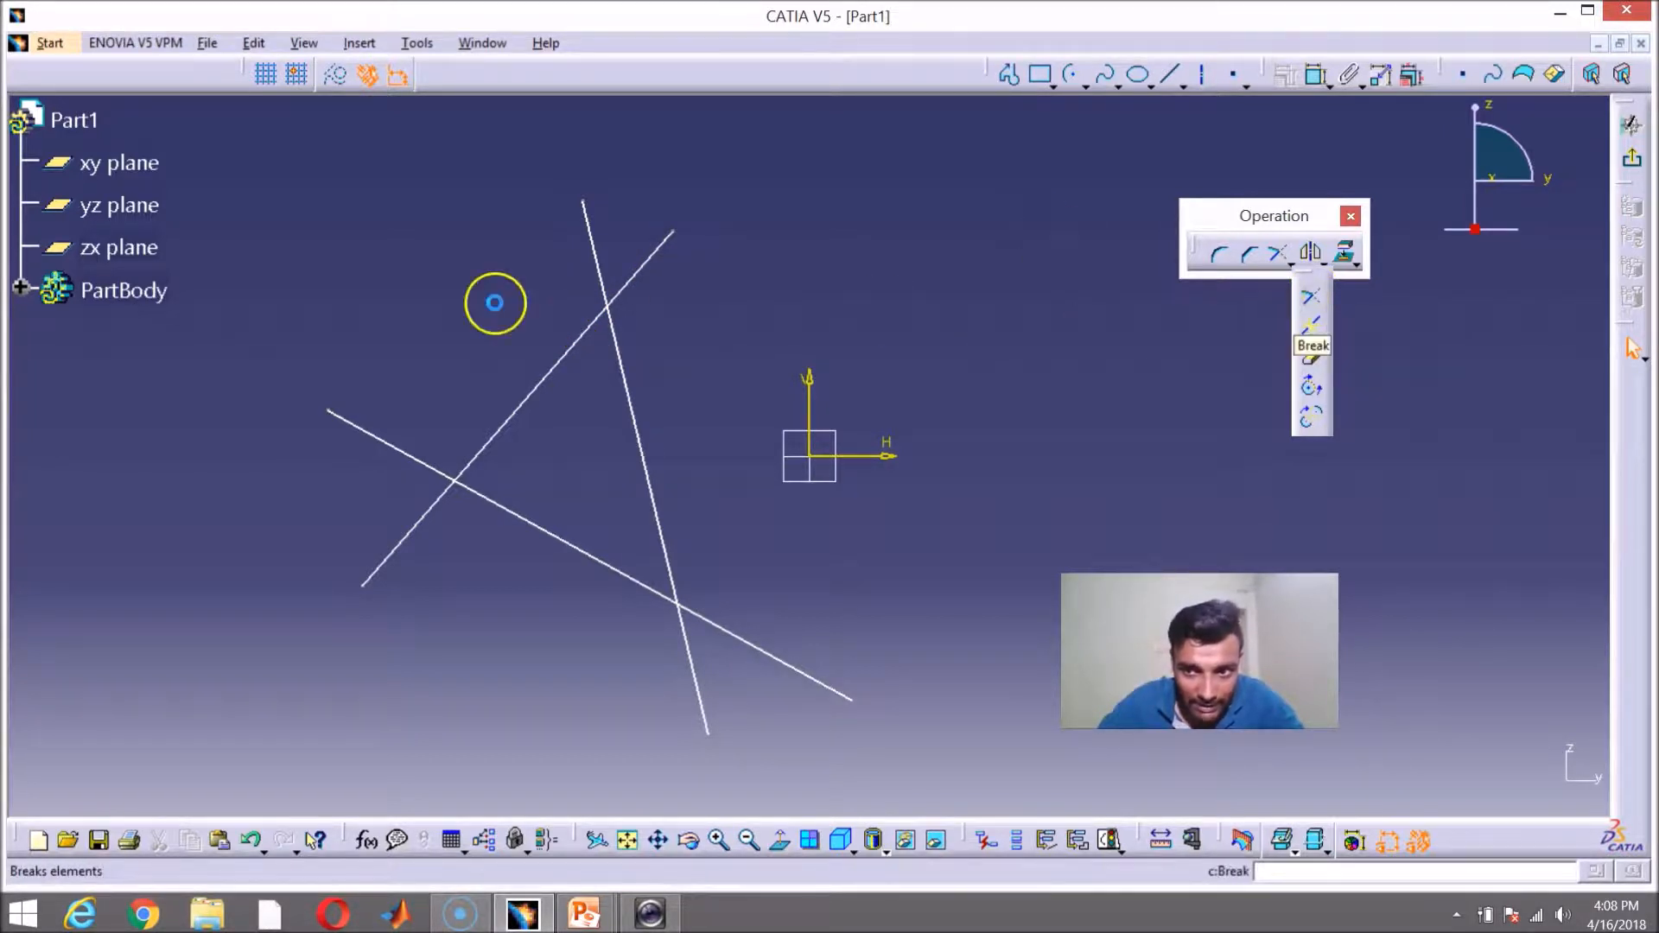
left_click(656, 256)
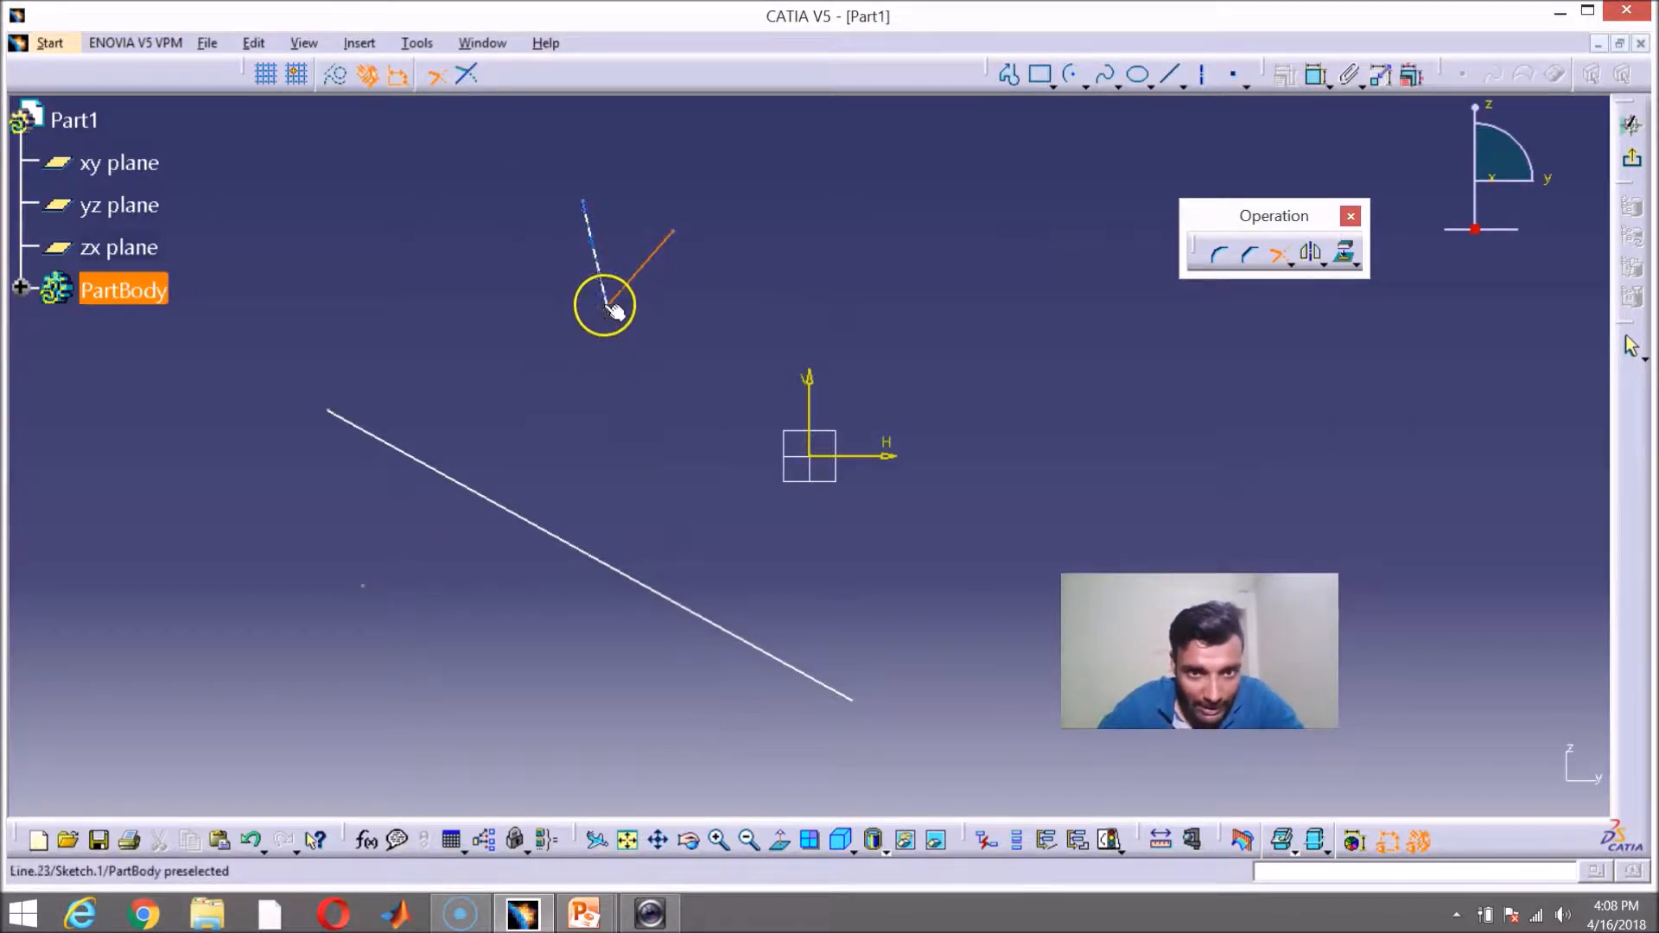
left_click(588, 342)
left_click(611, 303)
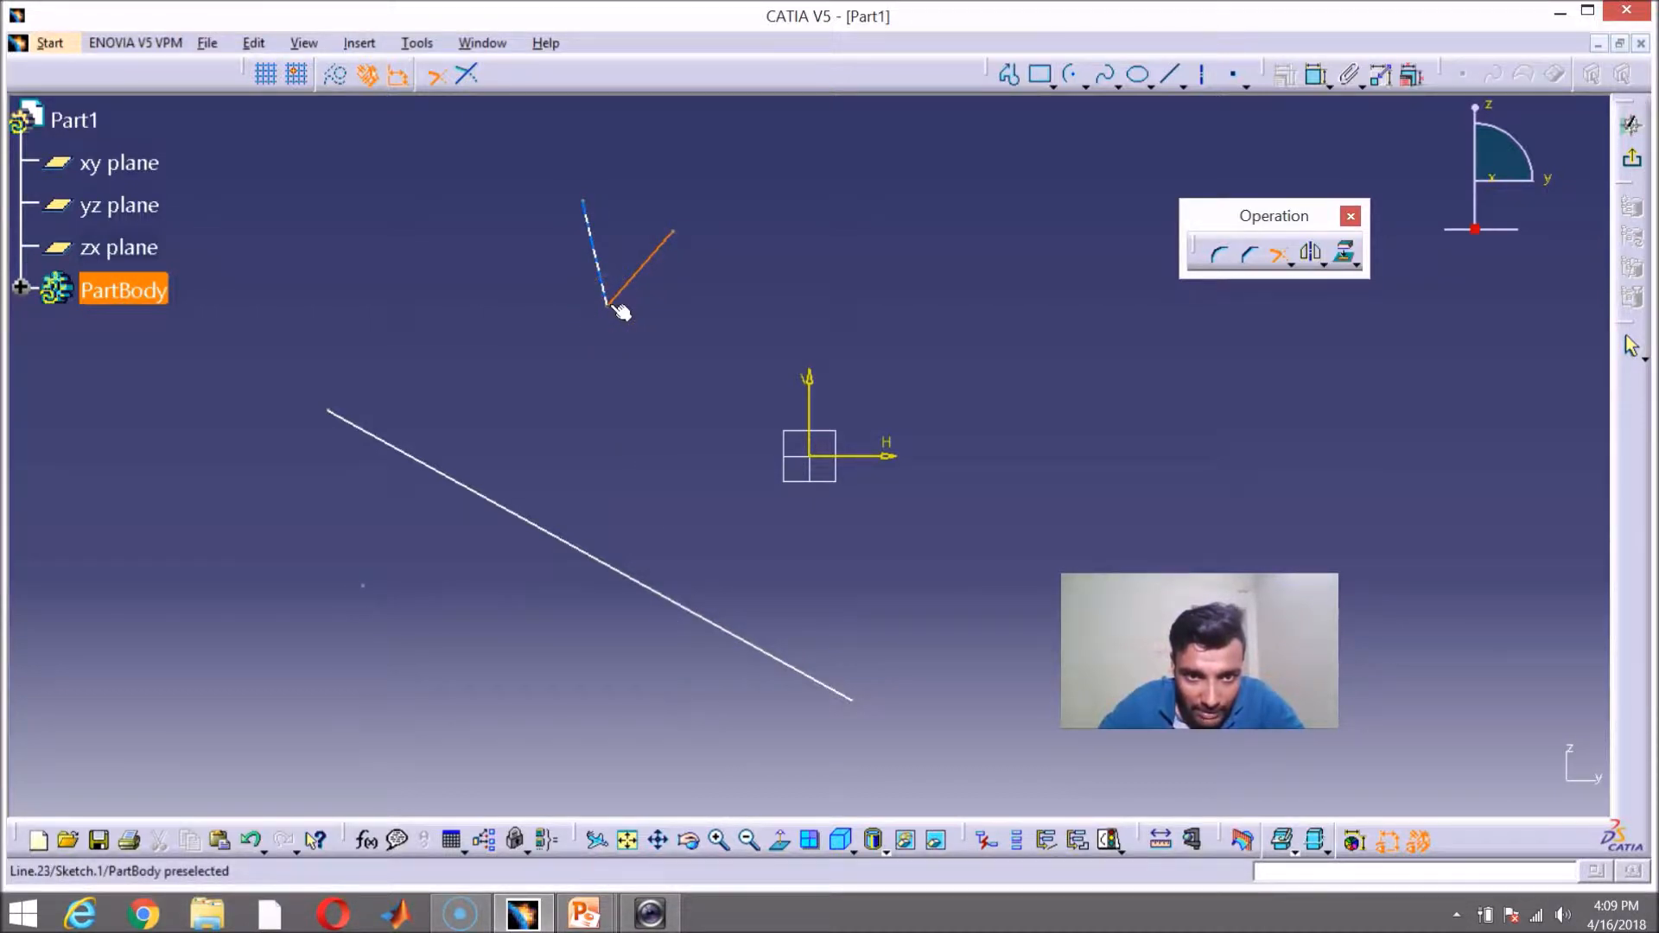
left_click(614, 306)
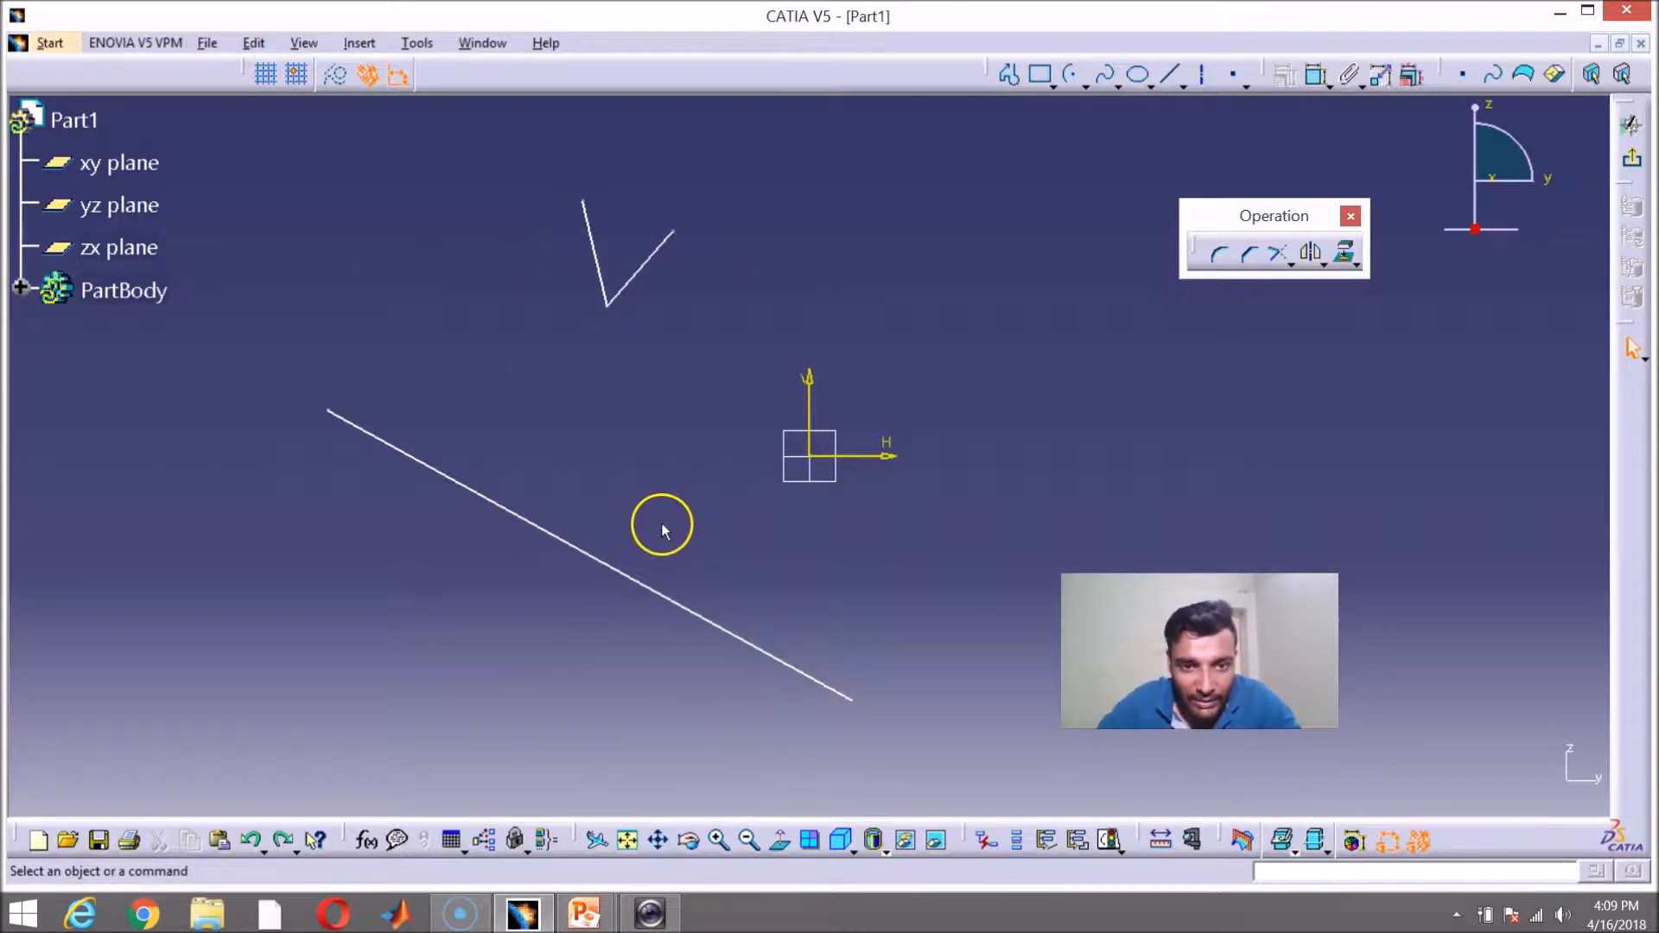
key("ctrl+z")
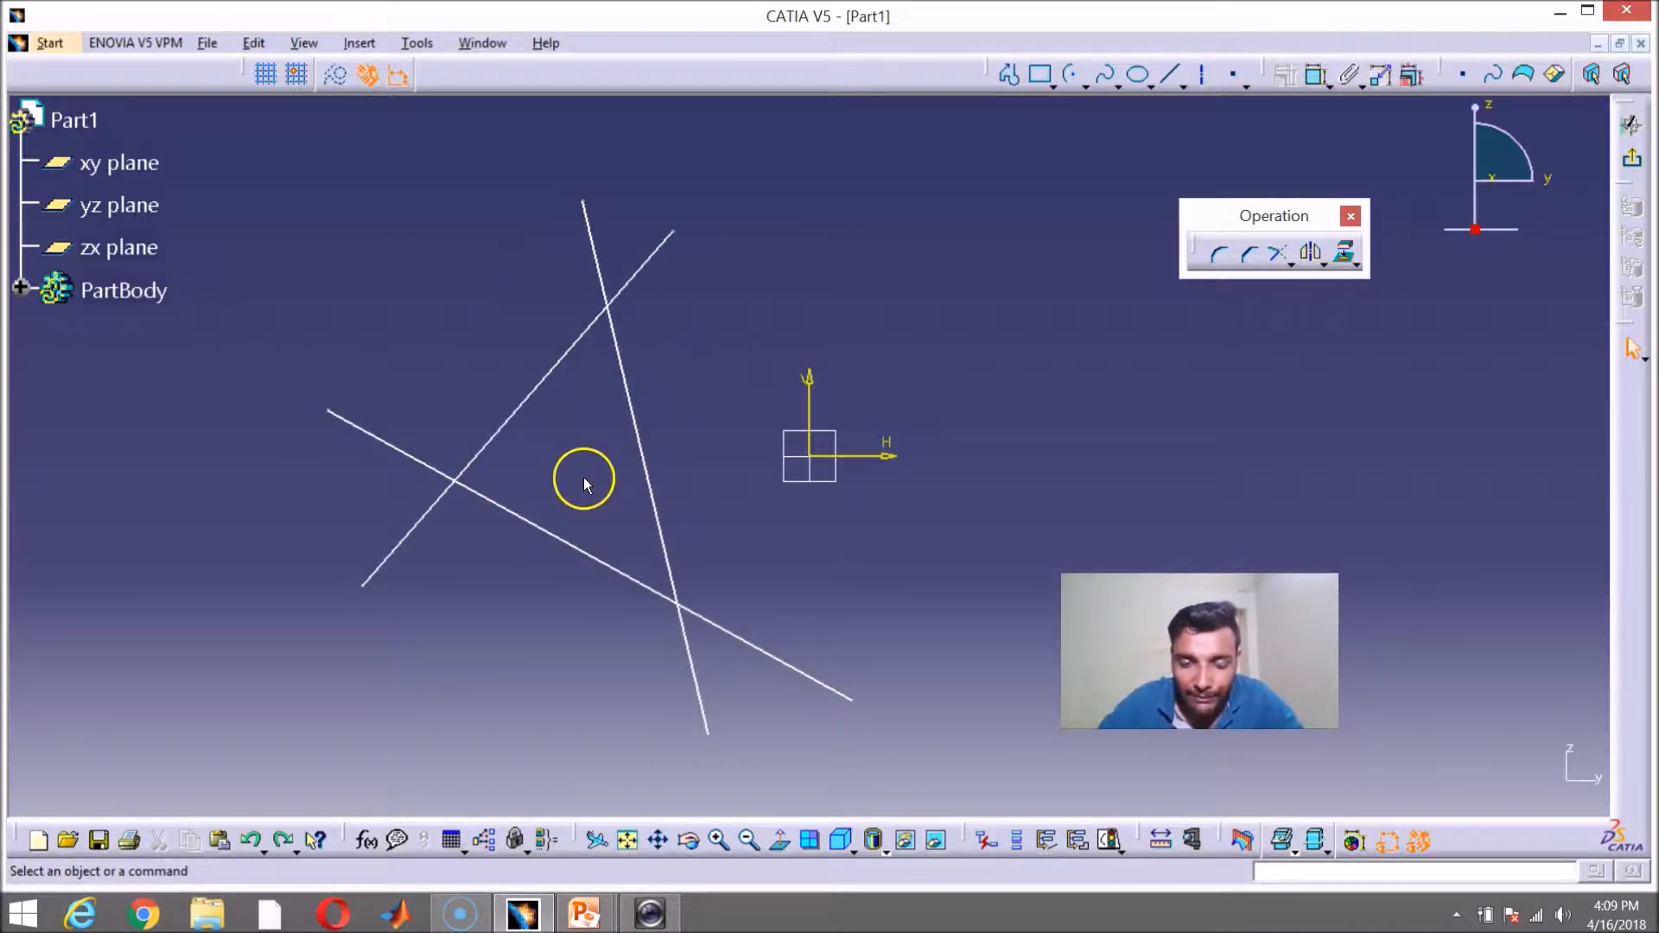
Step: Quick Trim both overhanging ends of the diagonal line beyond its crossings with the other two lines
left_click(1289, 258)
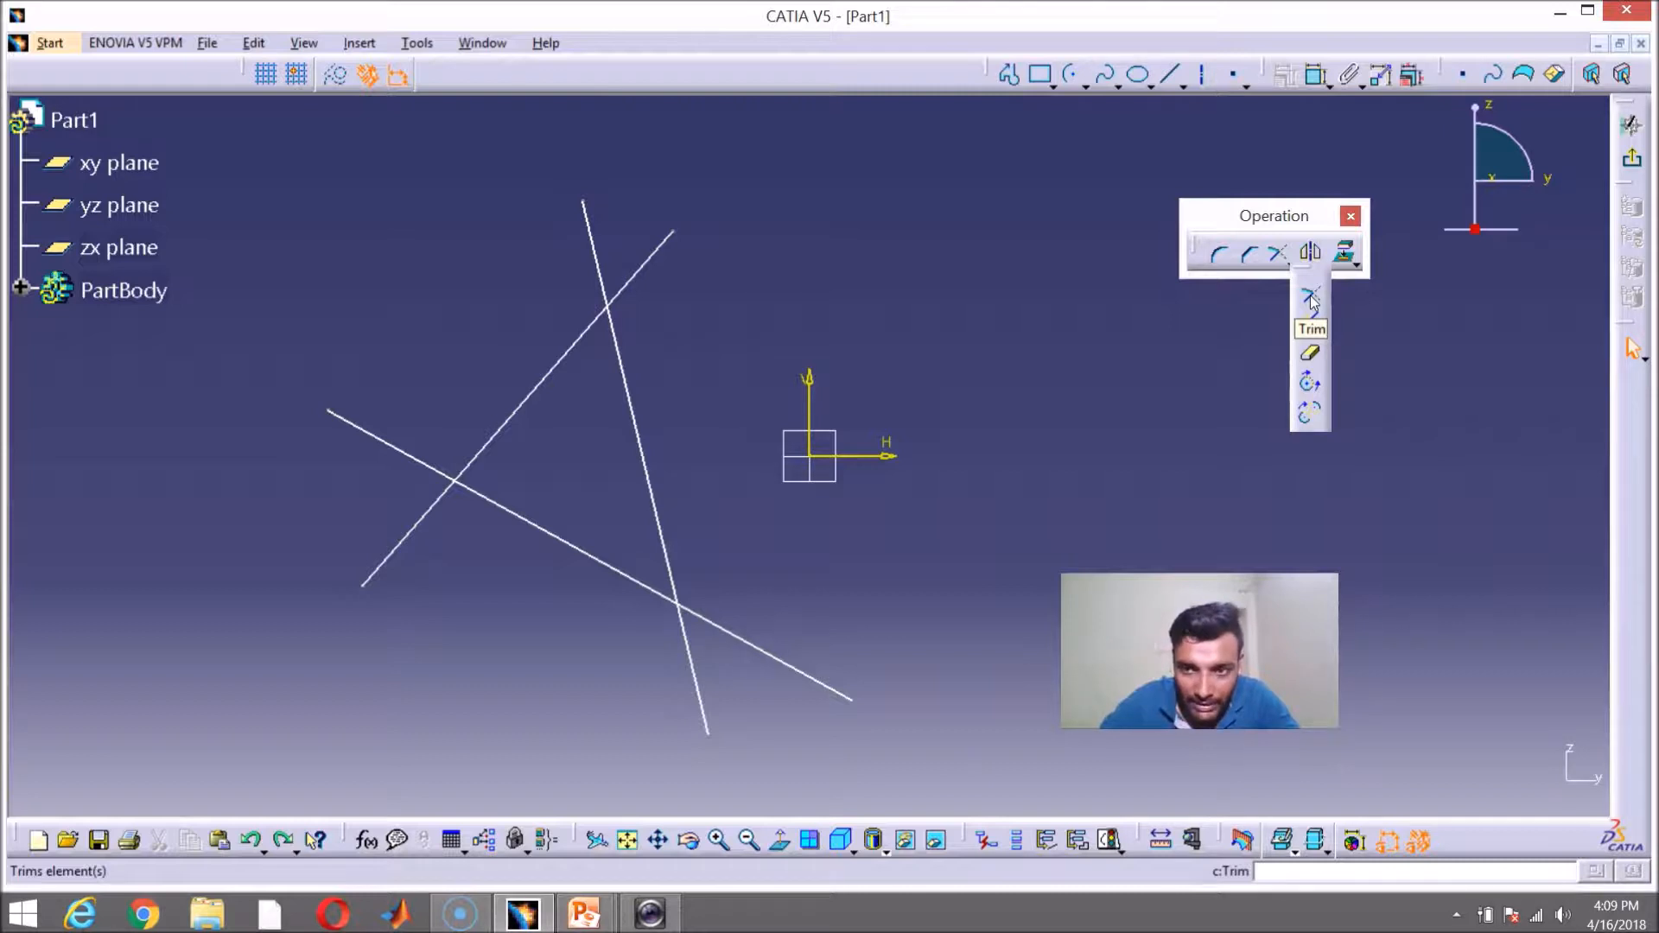
left_click(1310, 359)
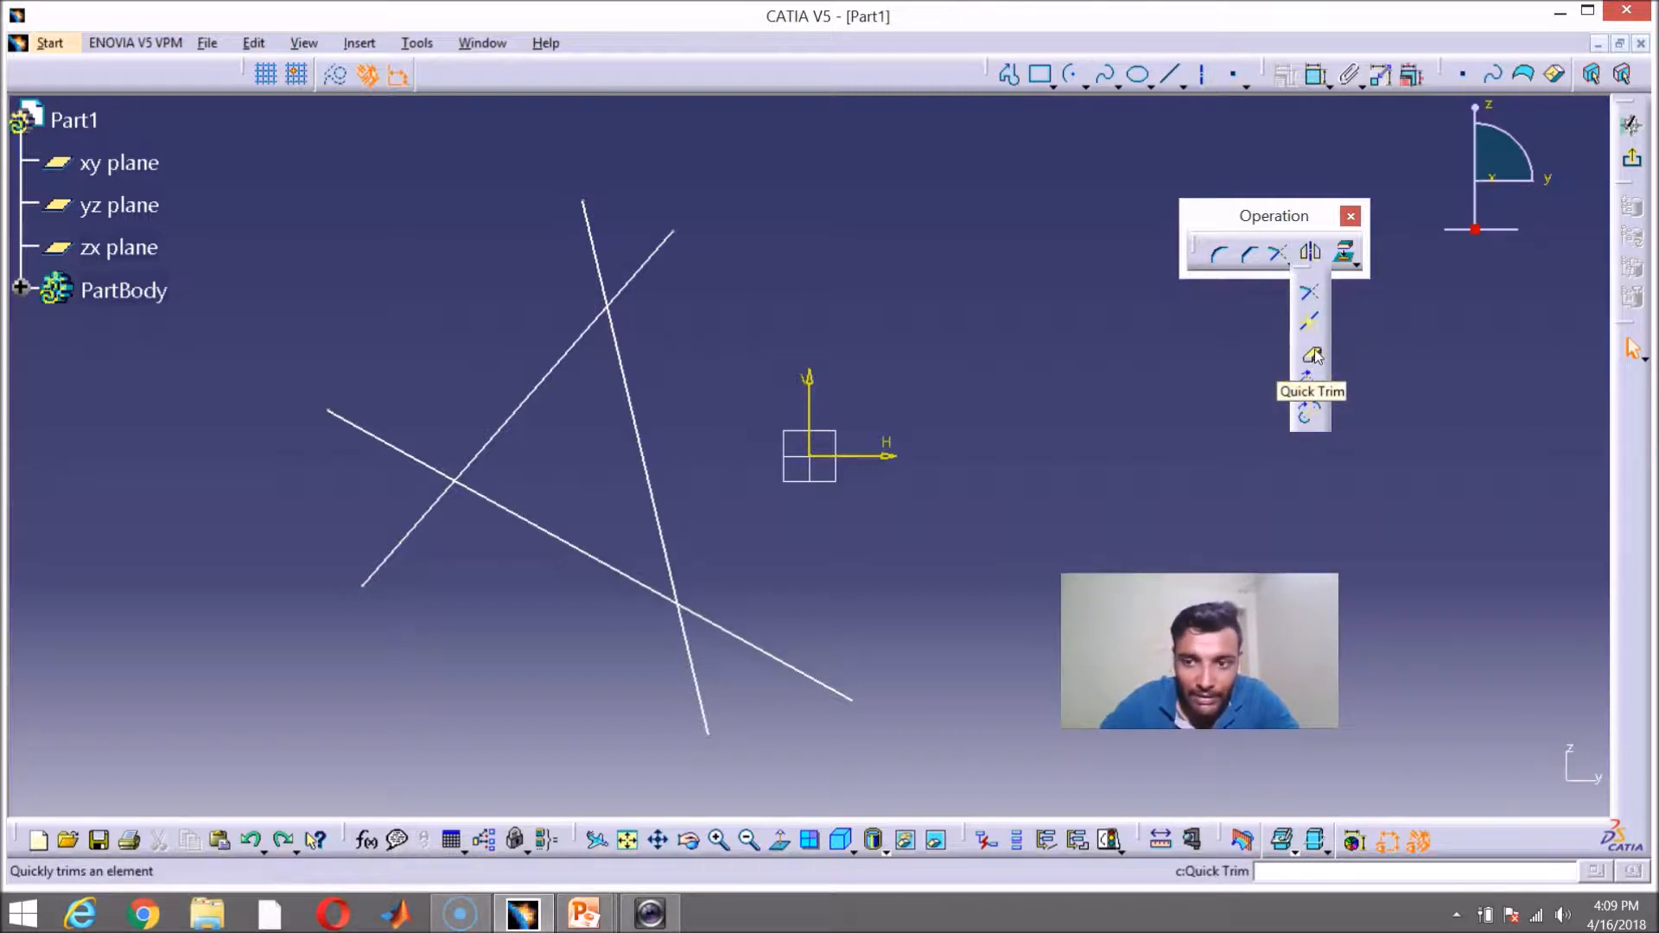
left_click(1312, 355)
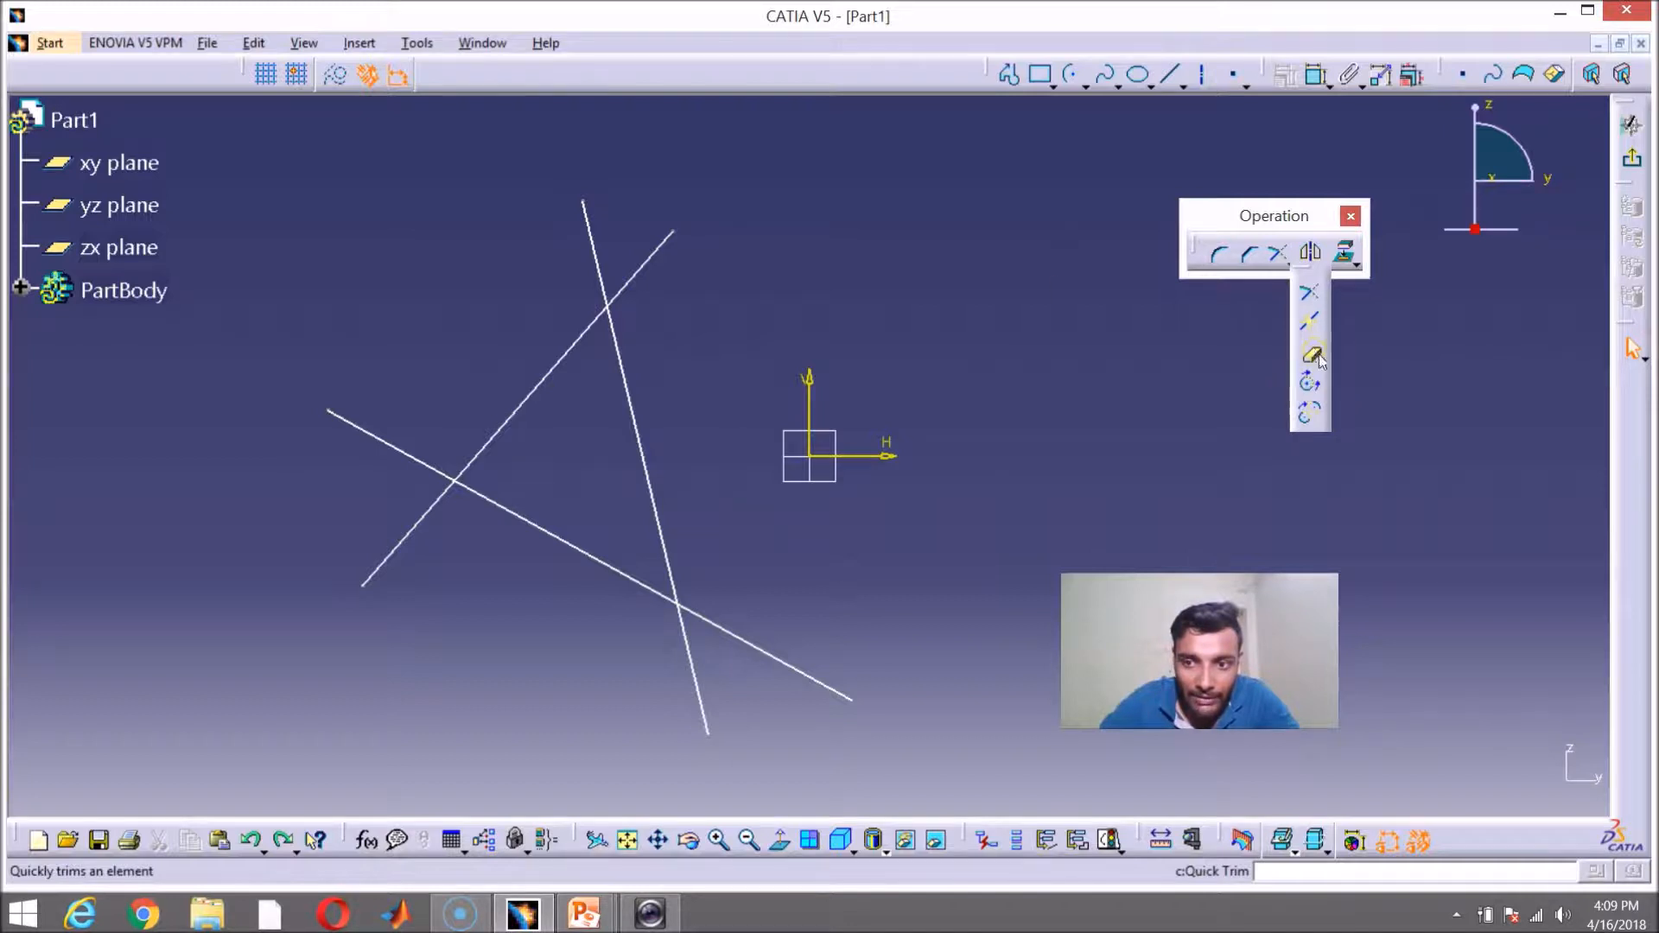
left_click(650, 256)
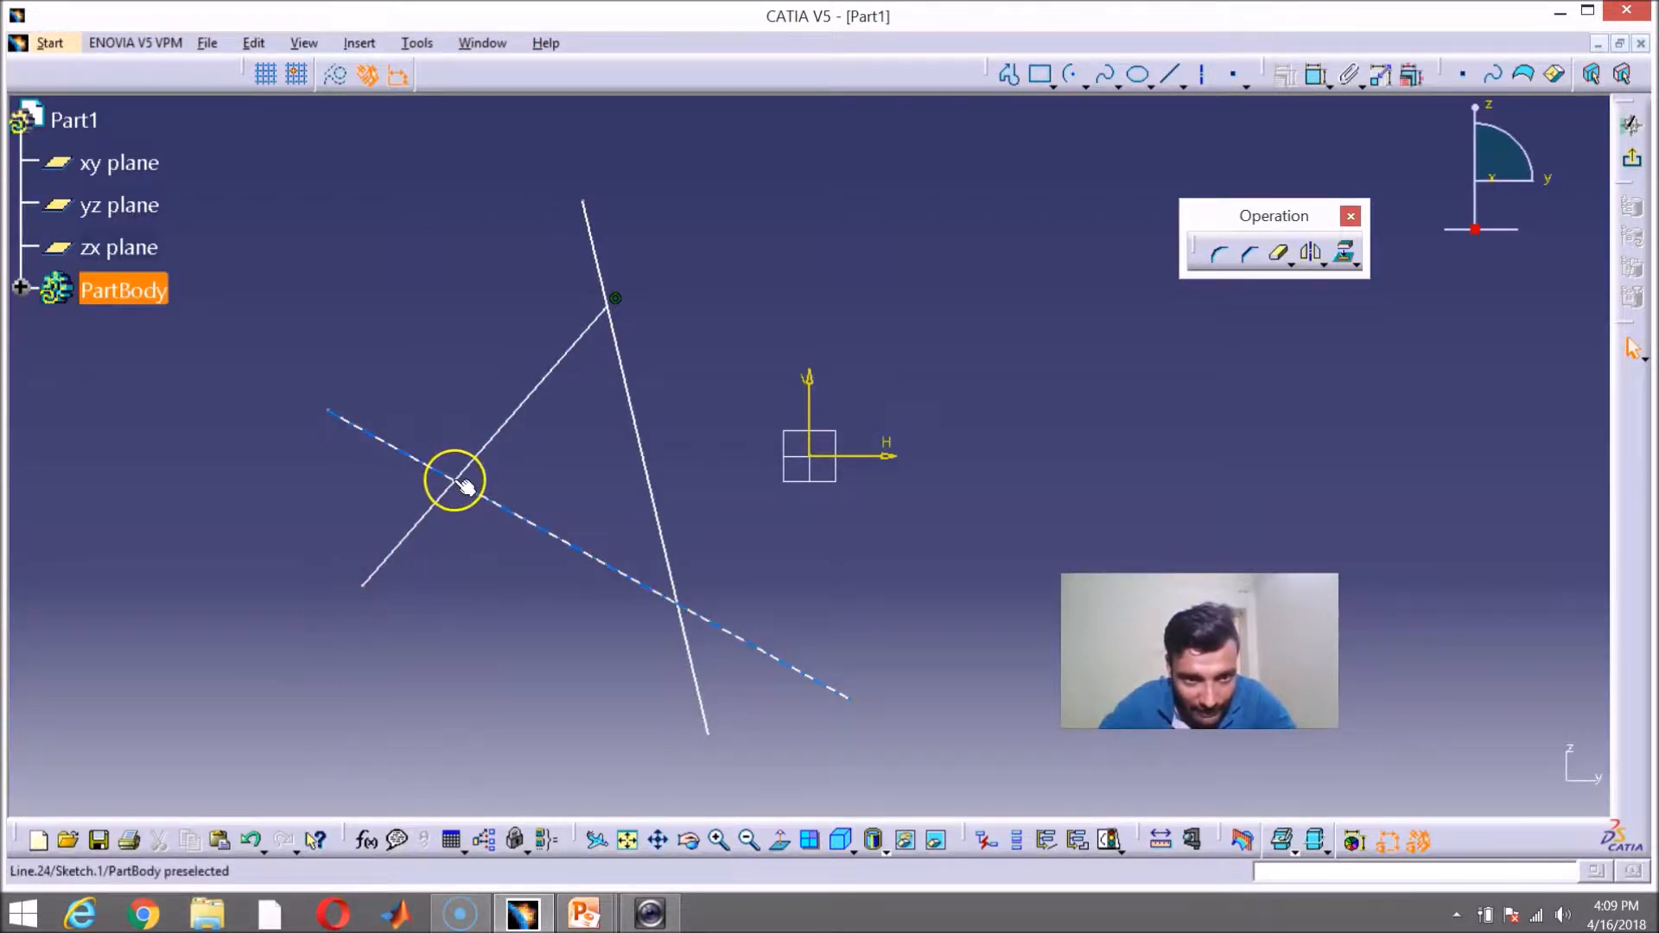
left_click(421, 536)
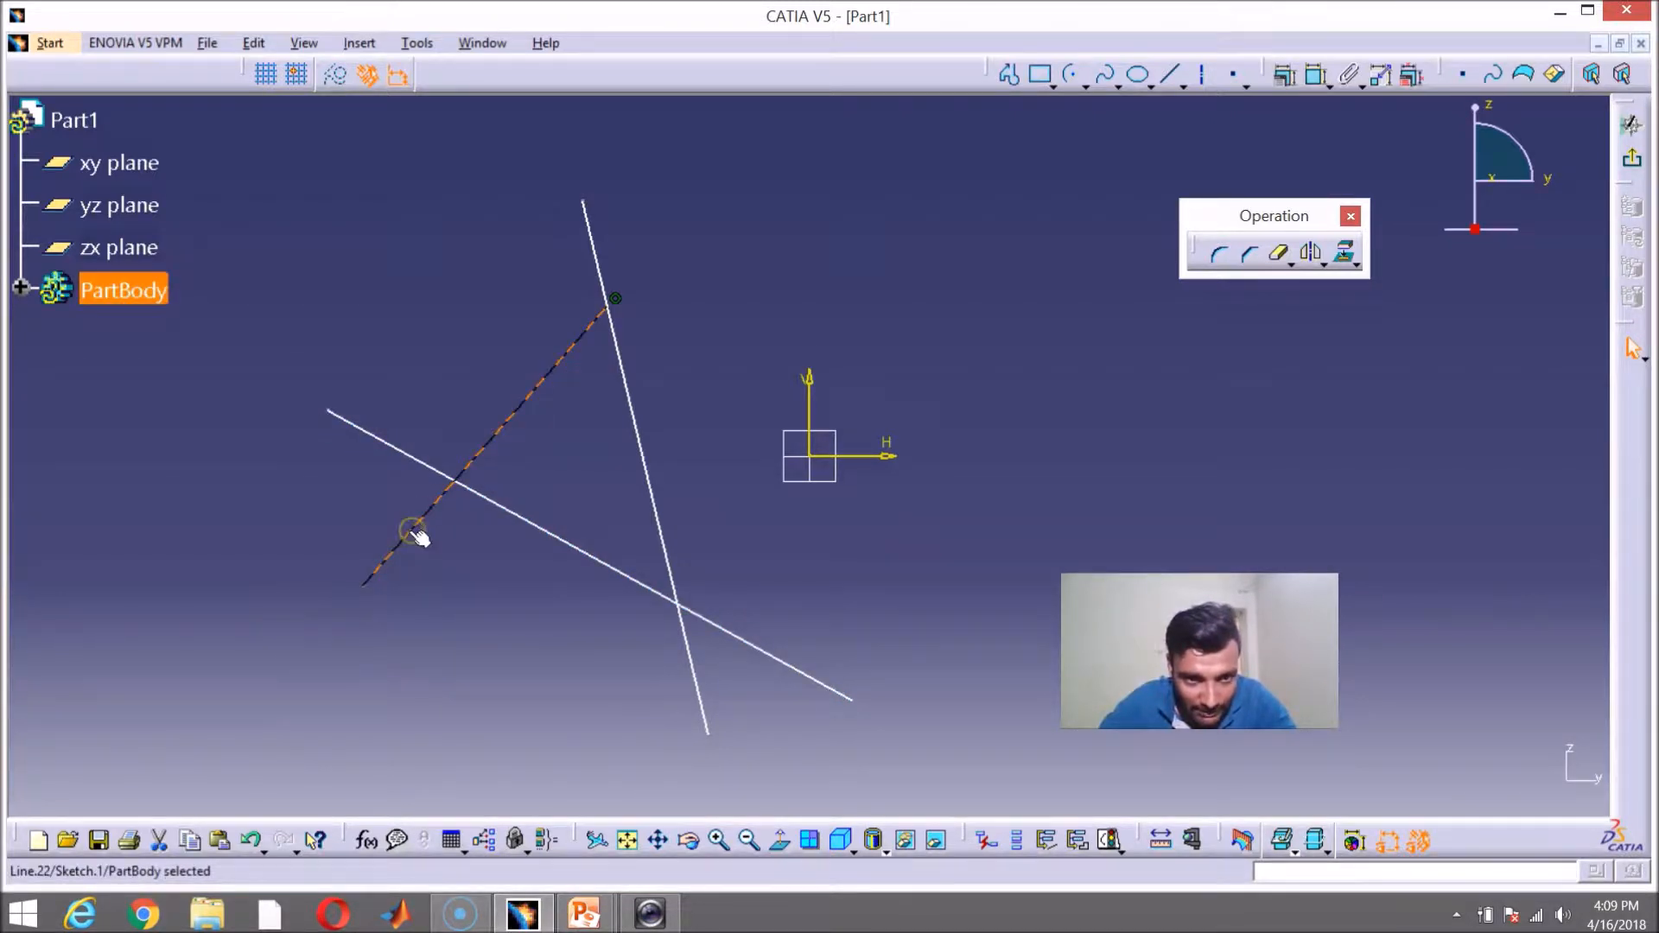
left_click(1279, 255)
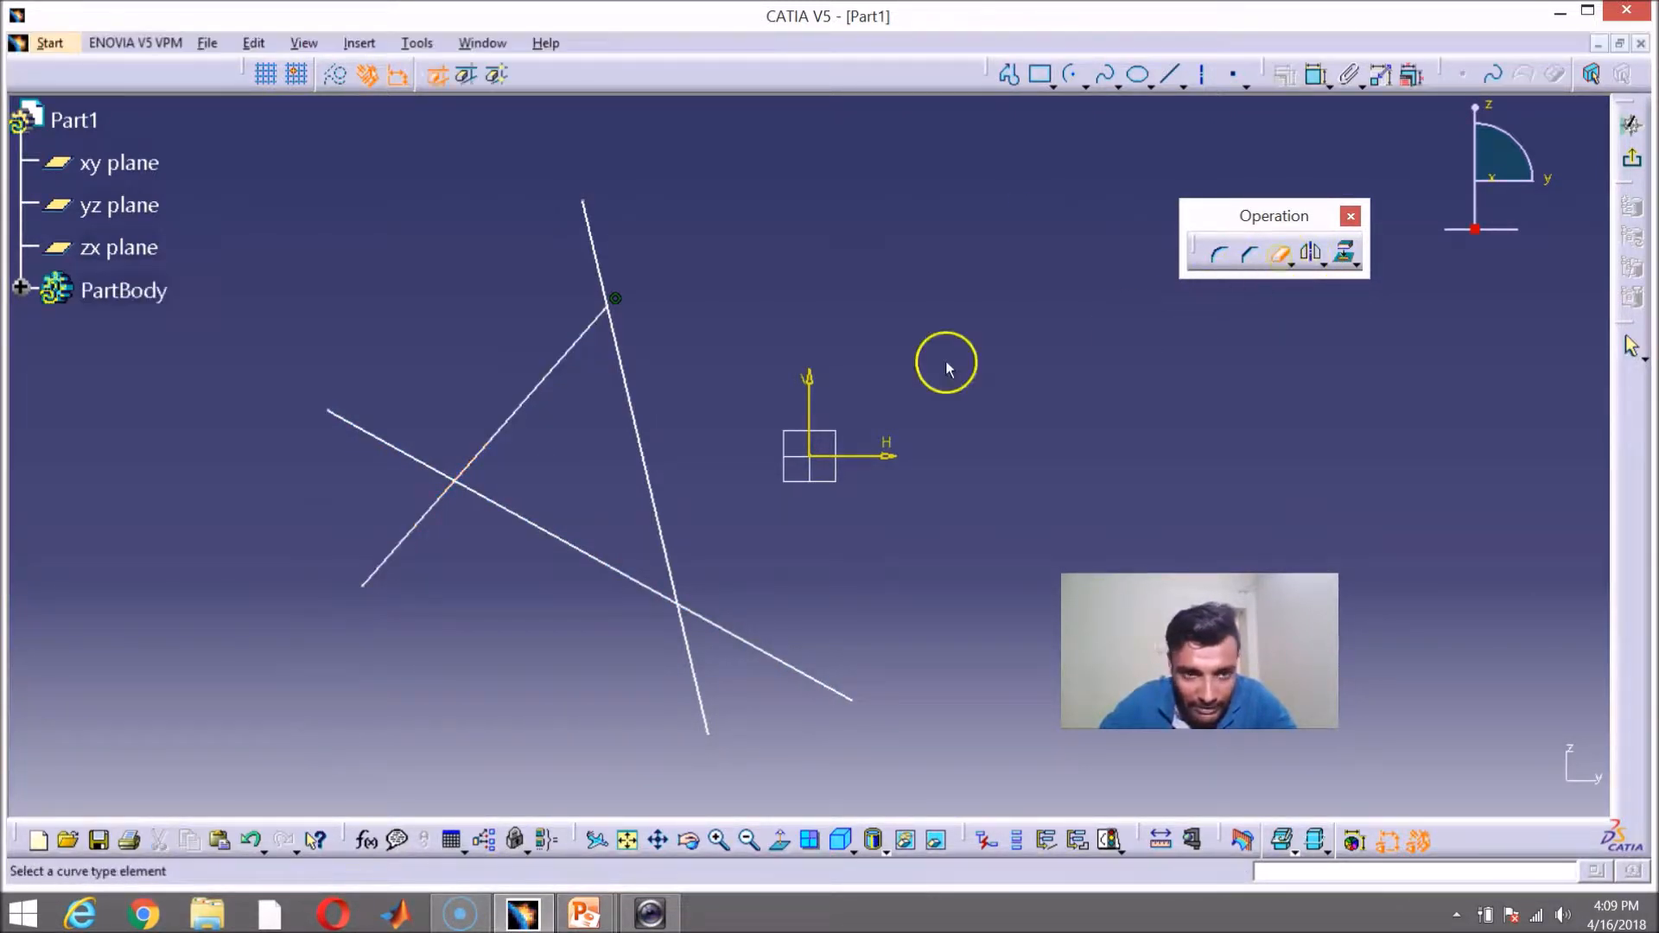
left_click(402, 548)
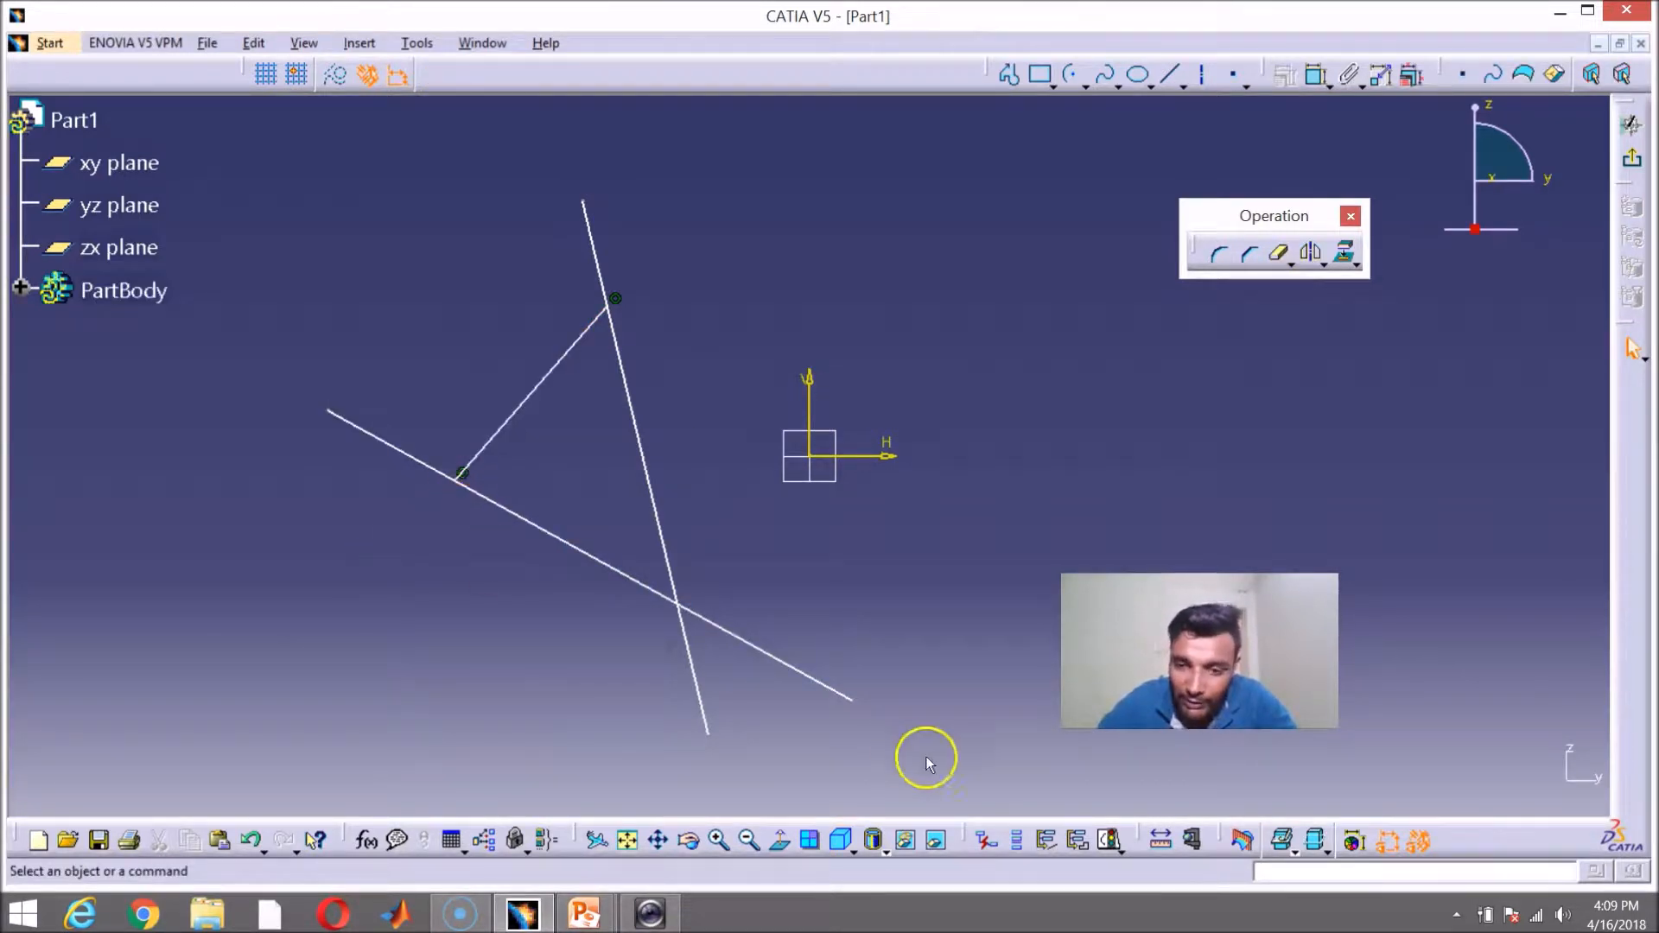
Step: Quick Trim both overhanging ends of the steep line beyond its crossings with the other two lines
left_click(1280, 256)
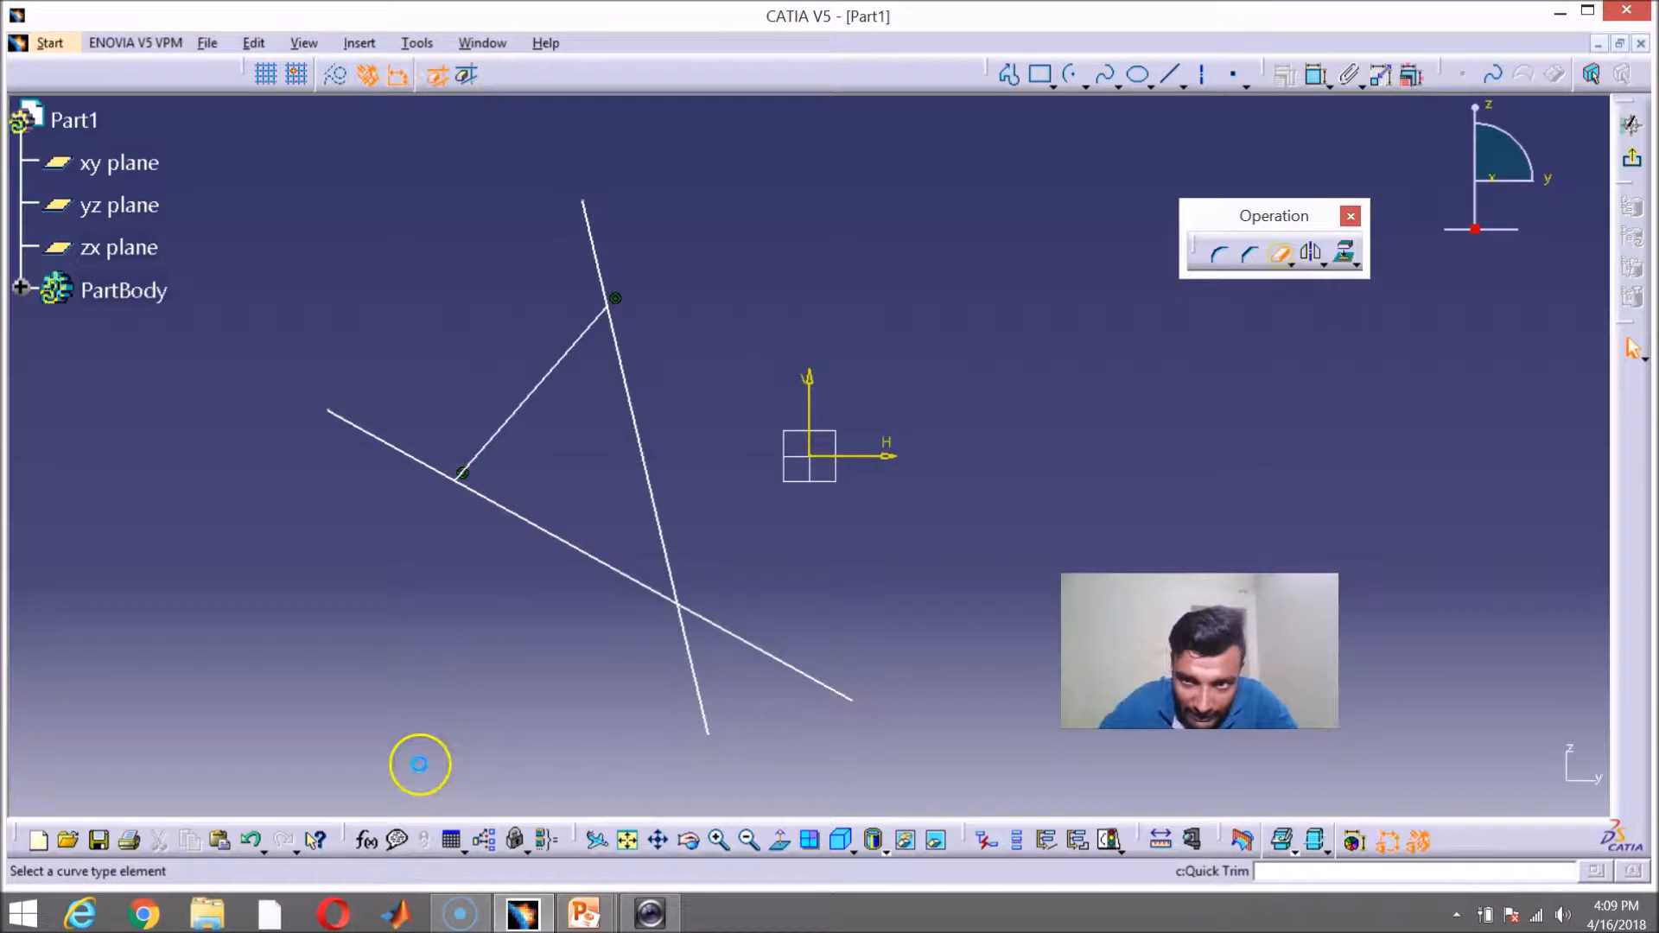
left_click(705, 691)
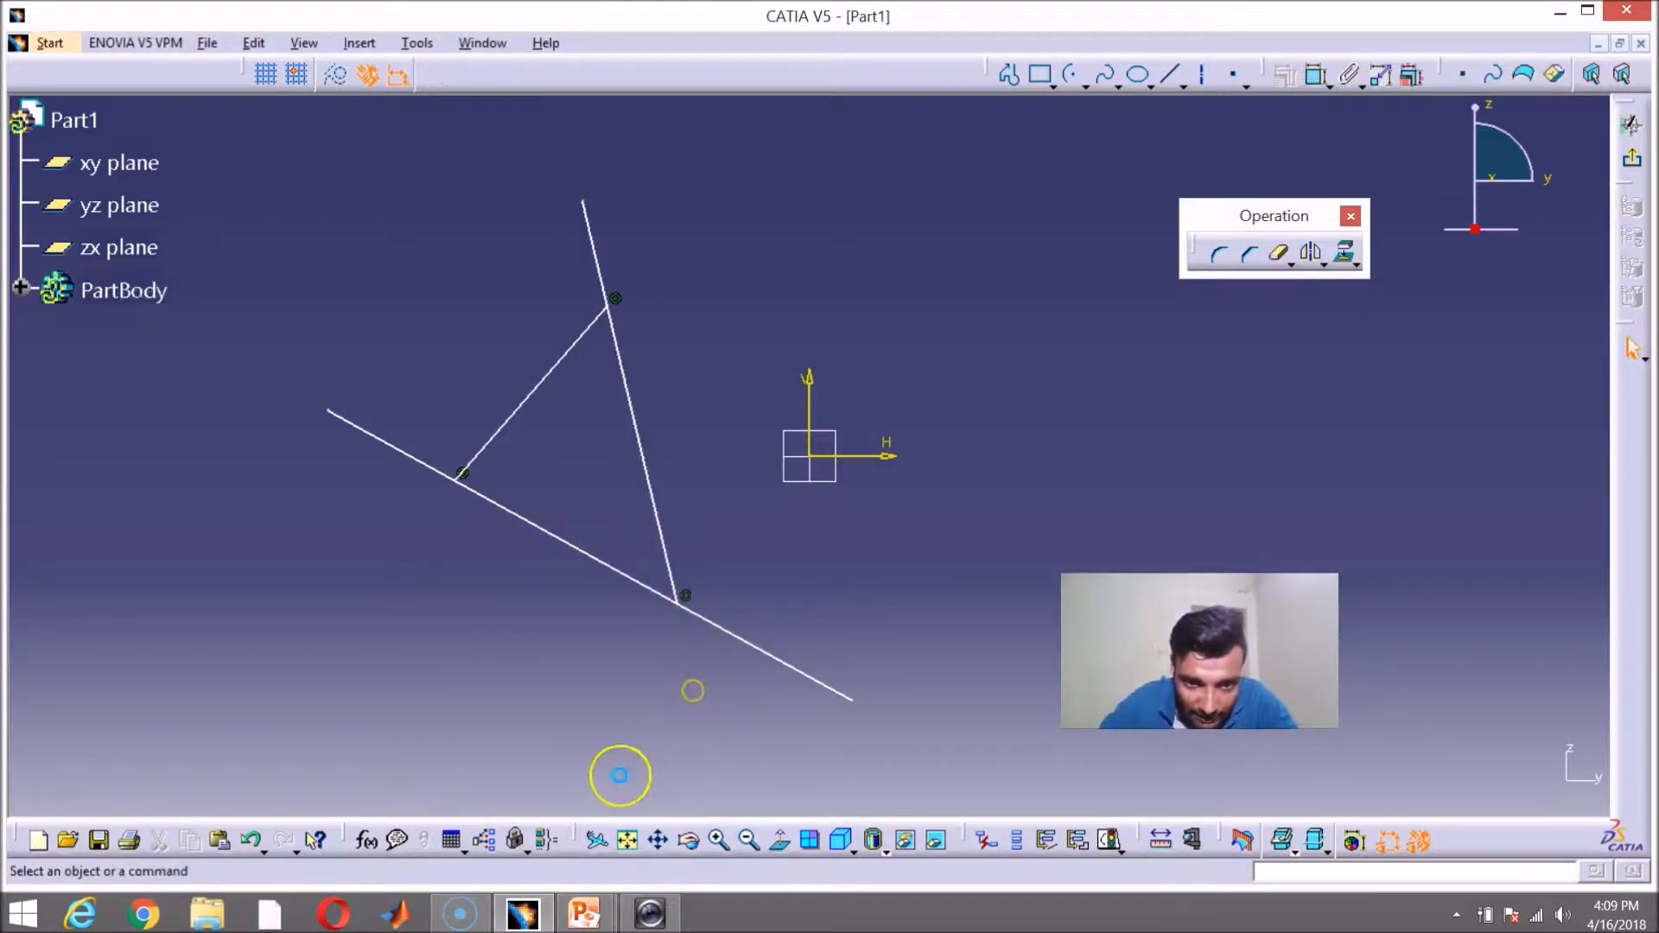
left_click(600, 267)
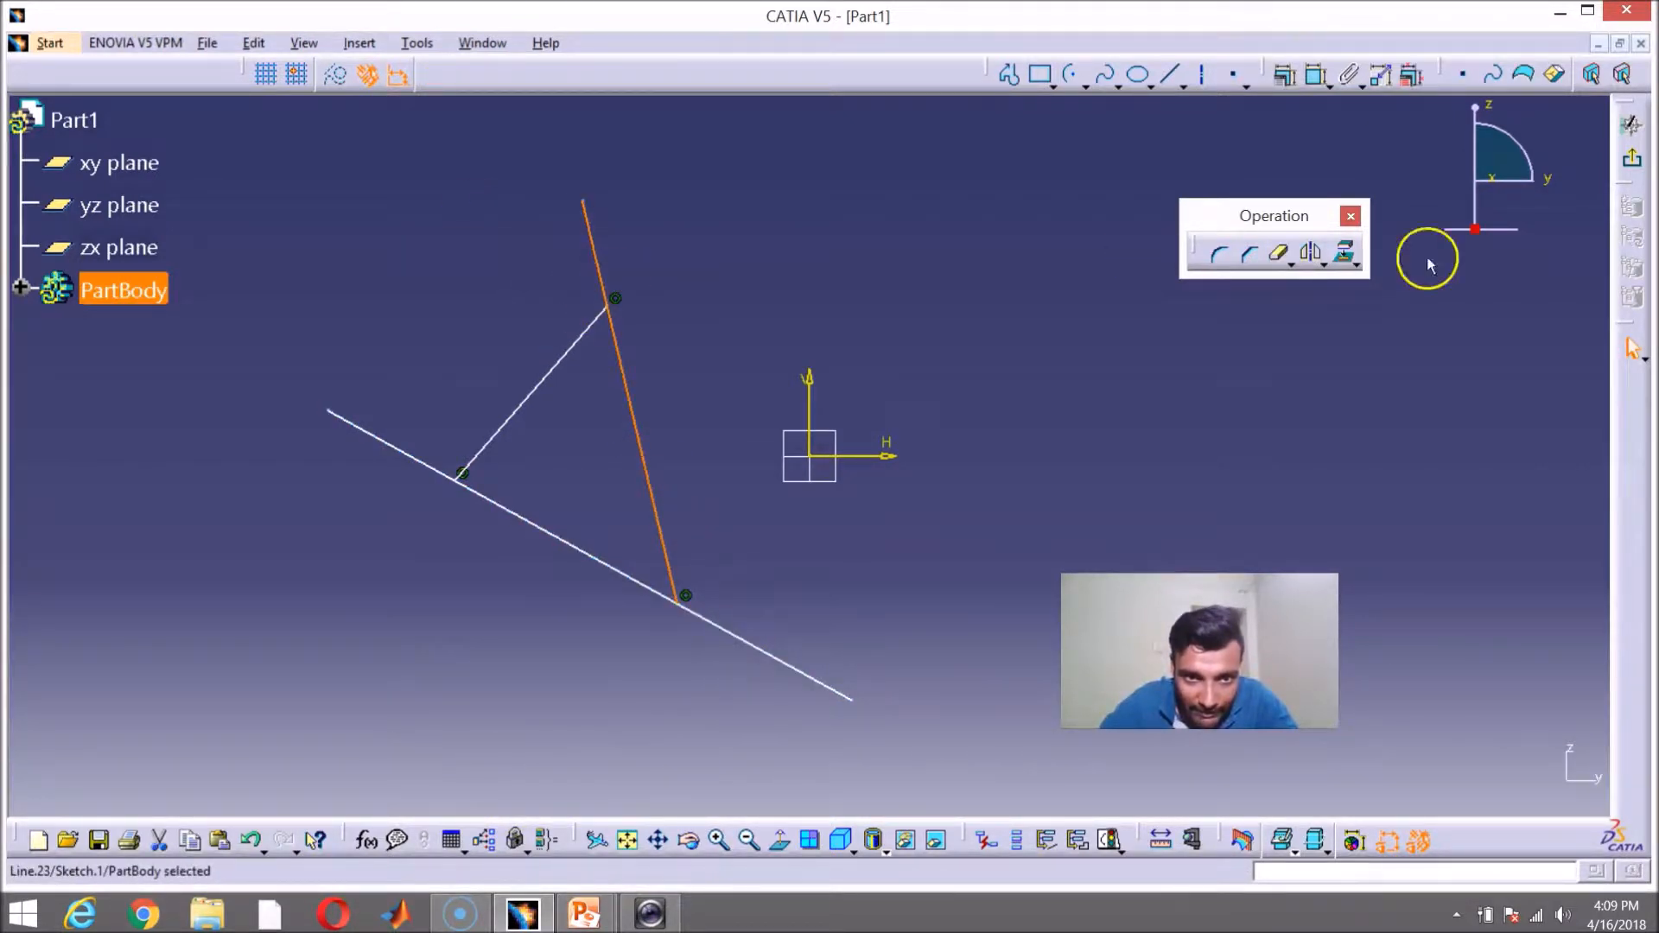
left_click(1283, 254)
left_click(602, 271)
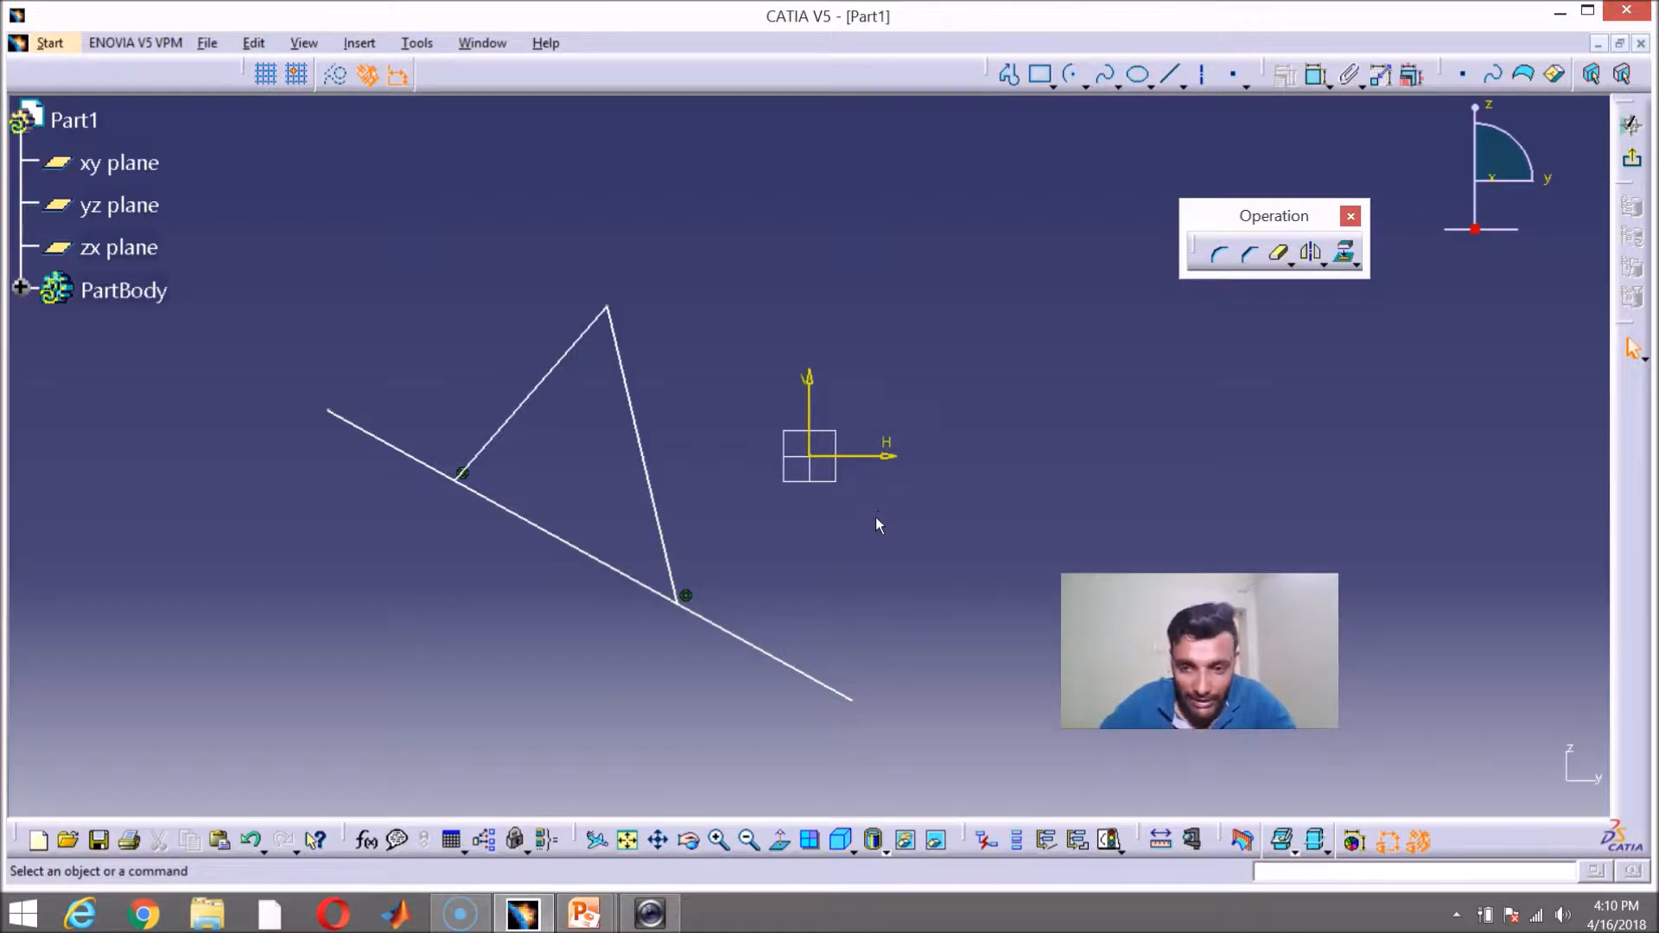
Step: Undo all the Quick Trims to restore the three full crossing lines
key("ctrl+z")
key("ctrl+z")
key("ctrl+z")
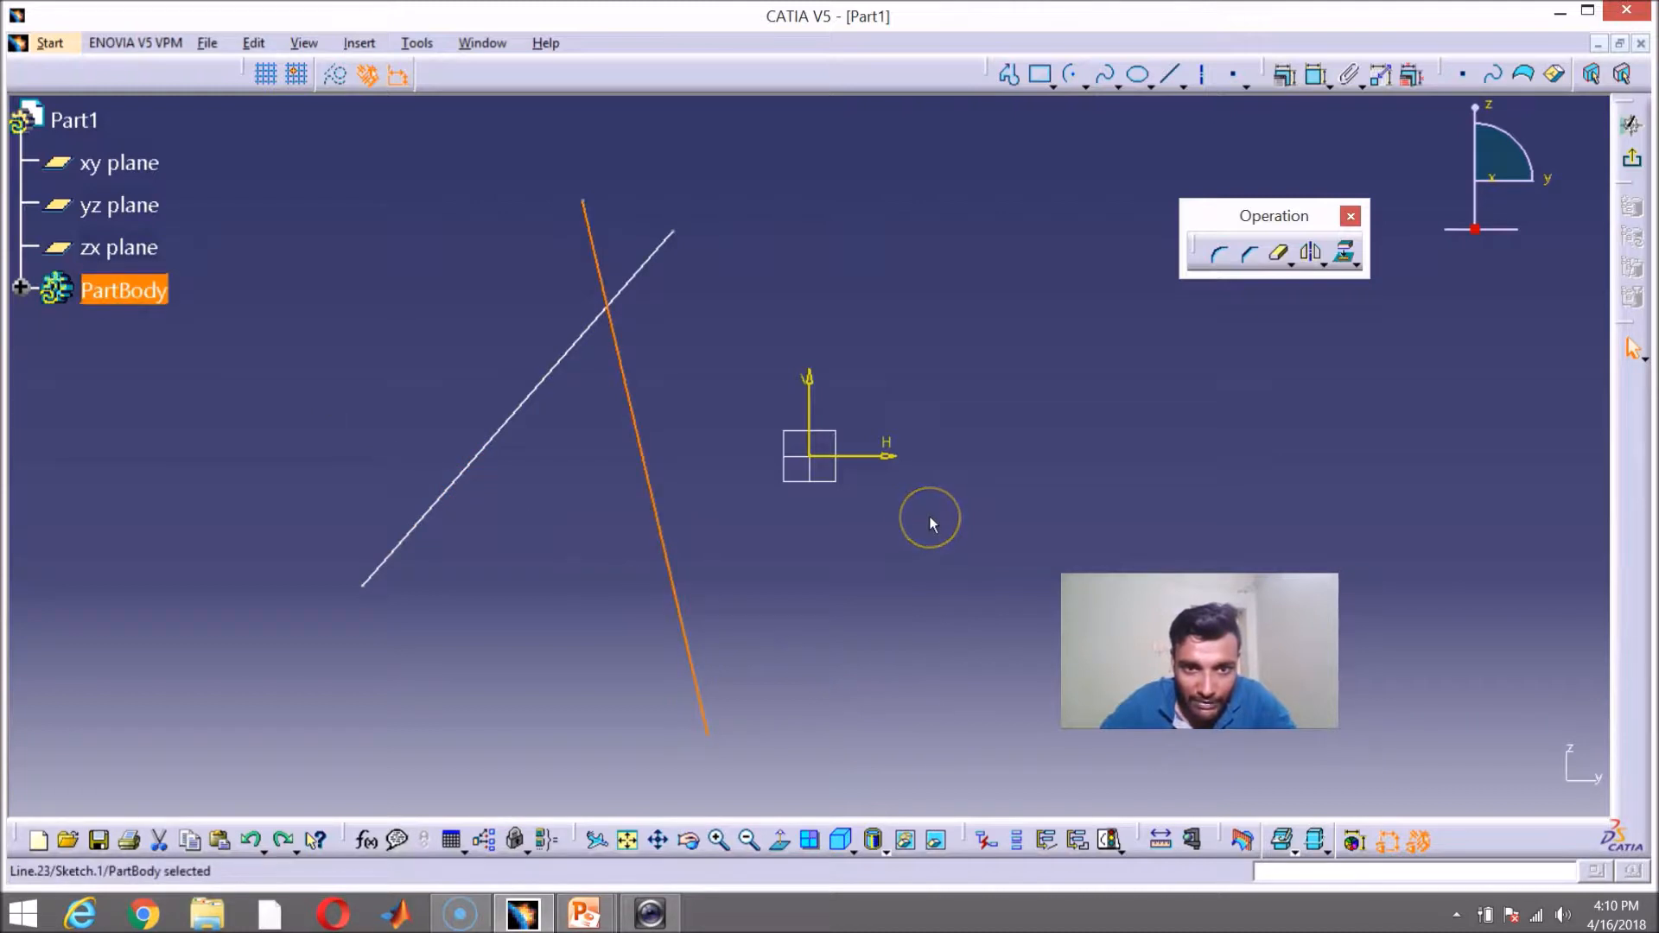
key("ctrl+y")
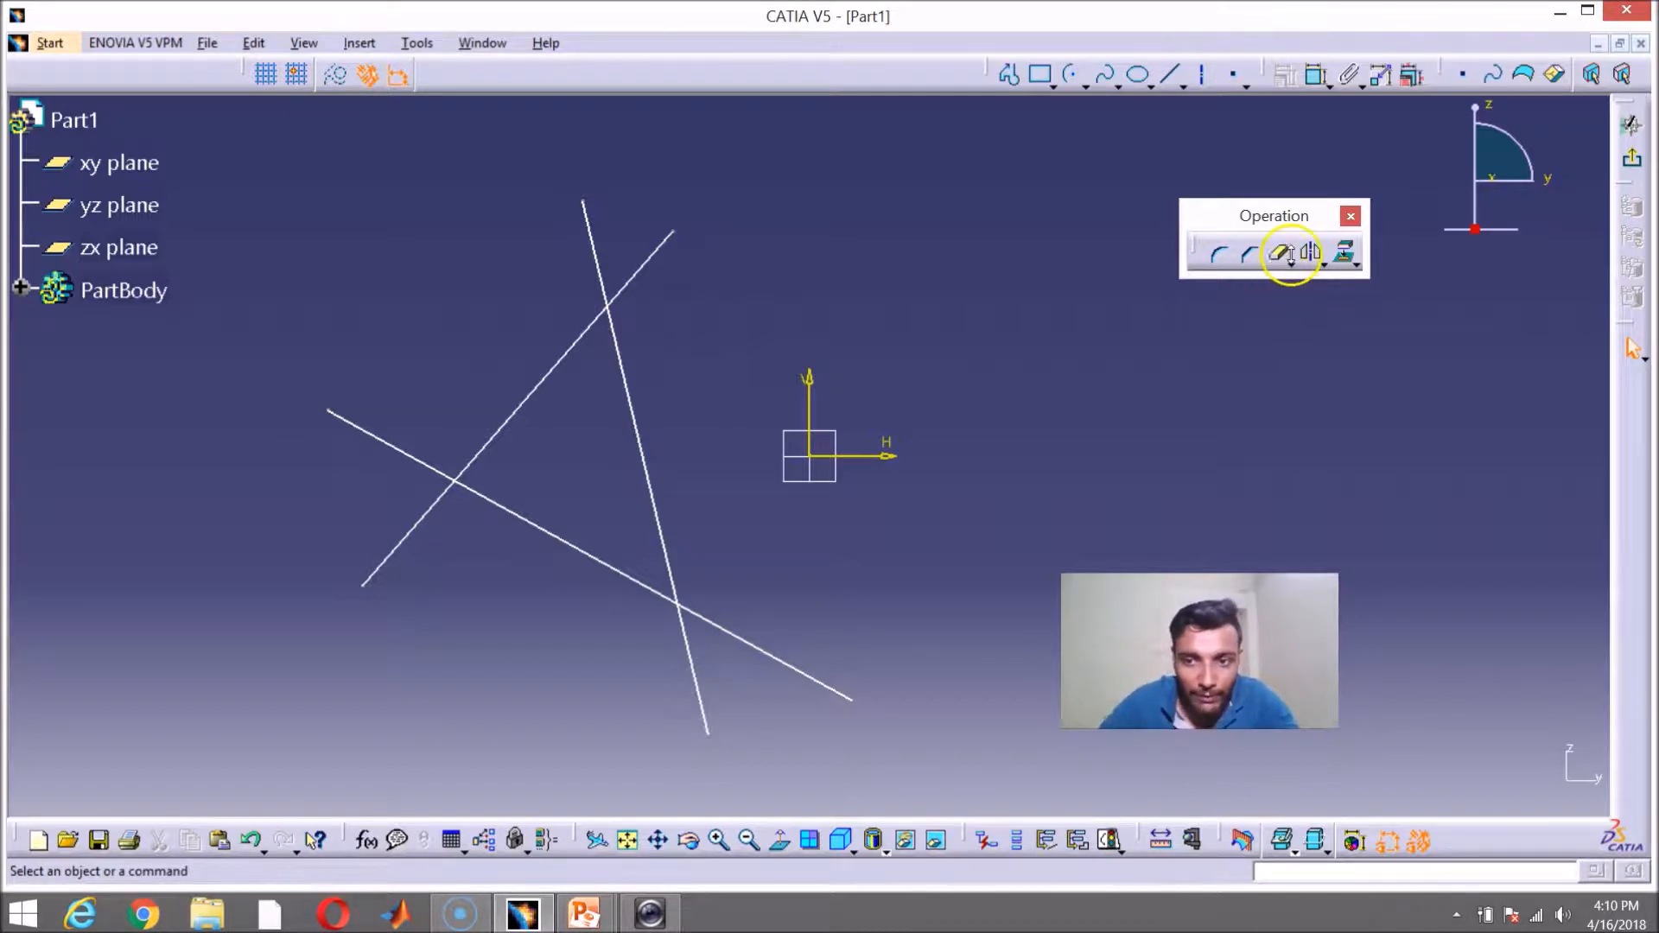
left_click(1288, 259)
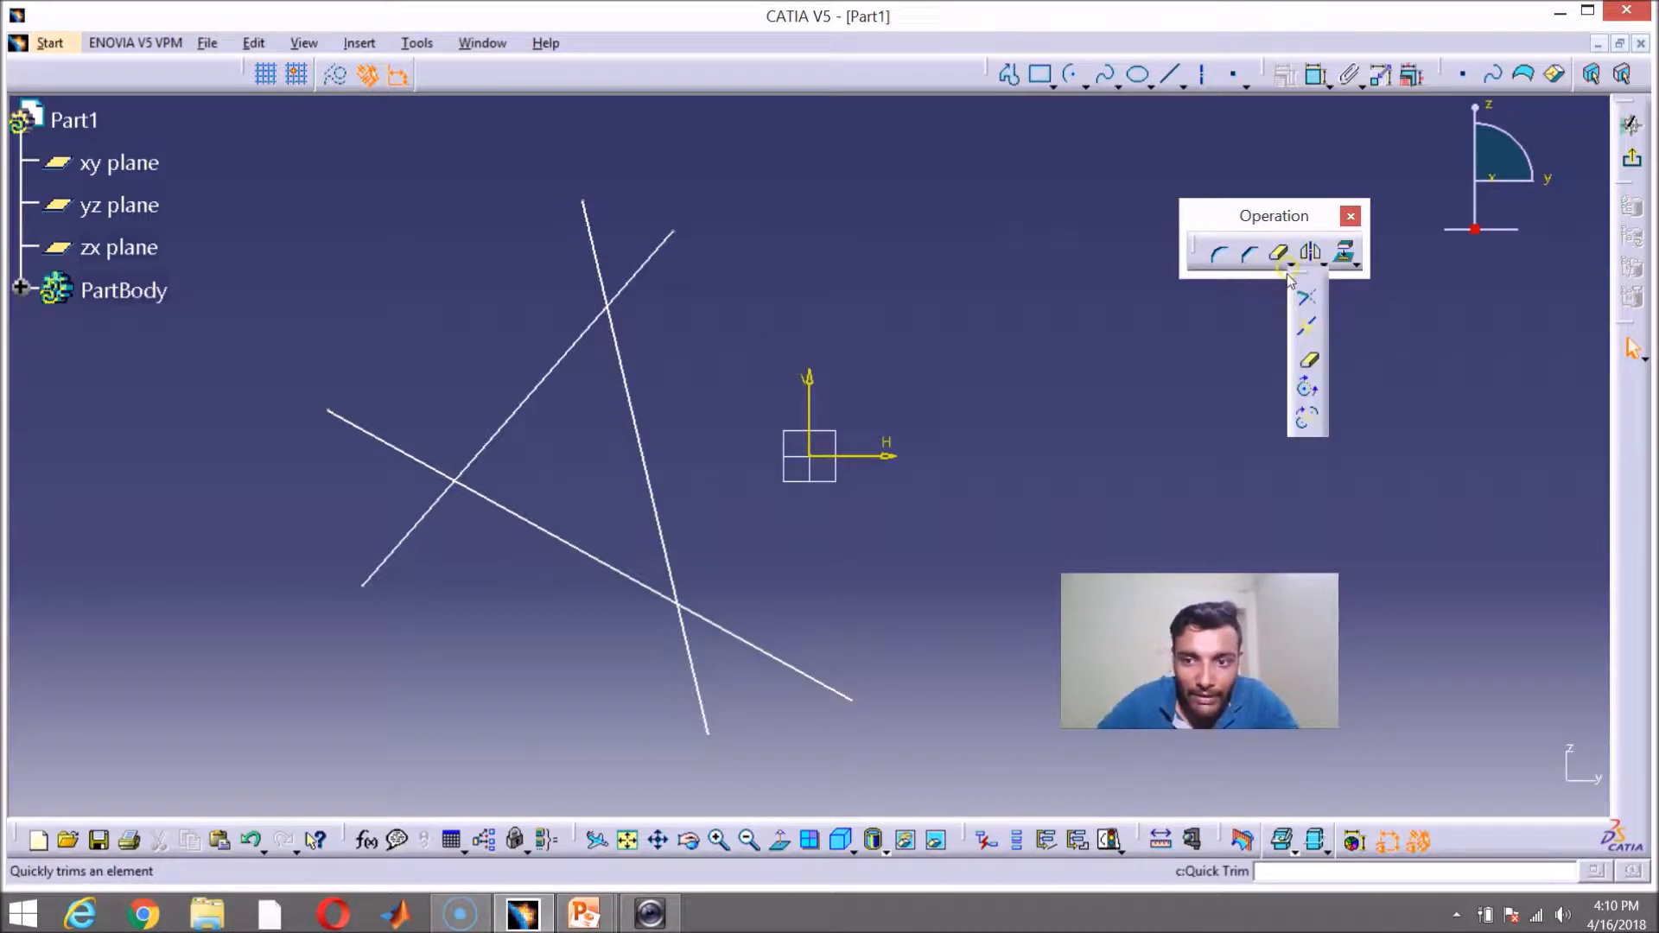
left_click(1309, 333)
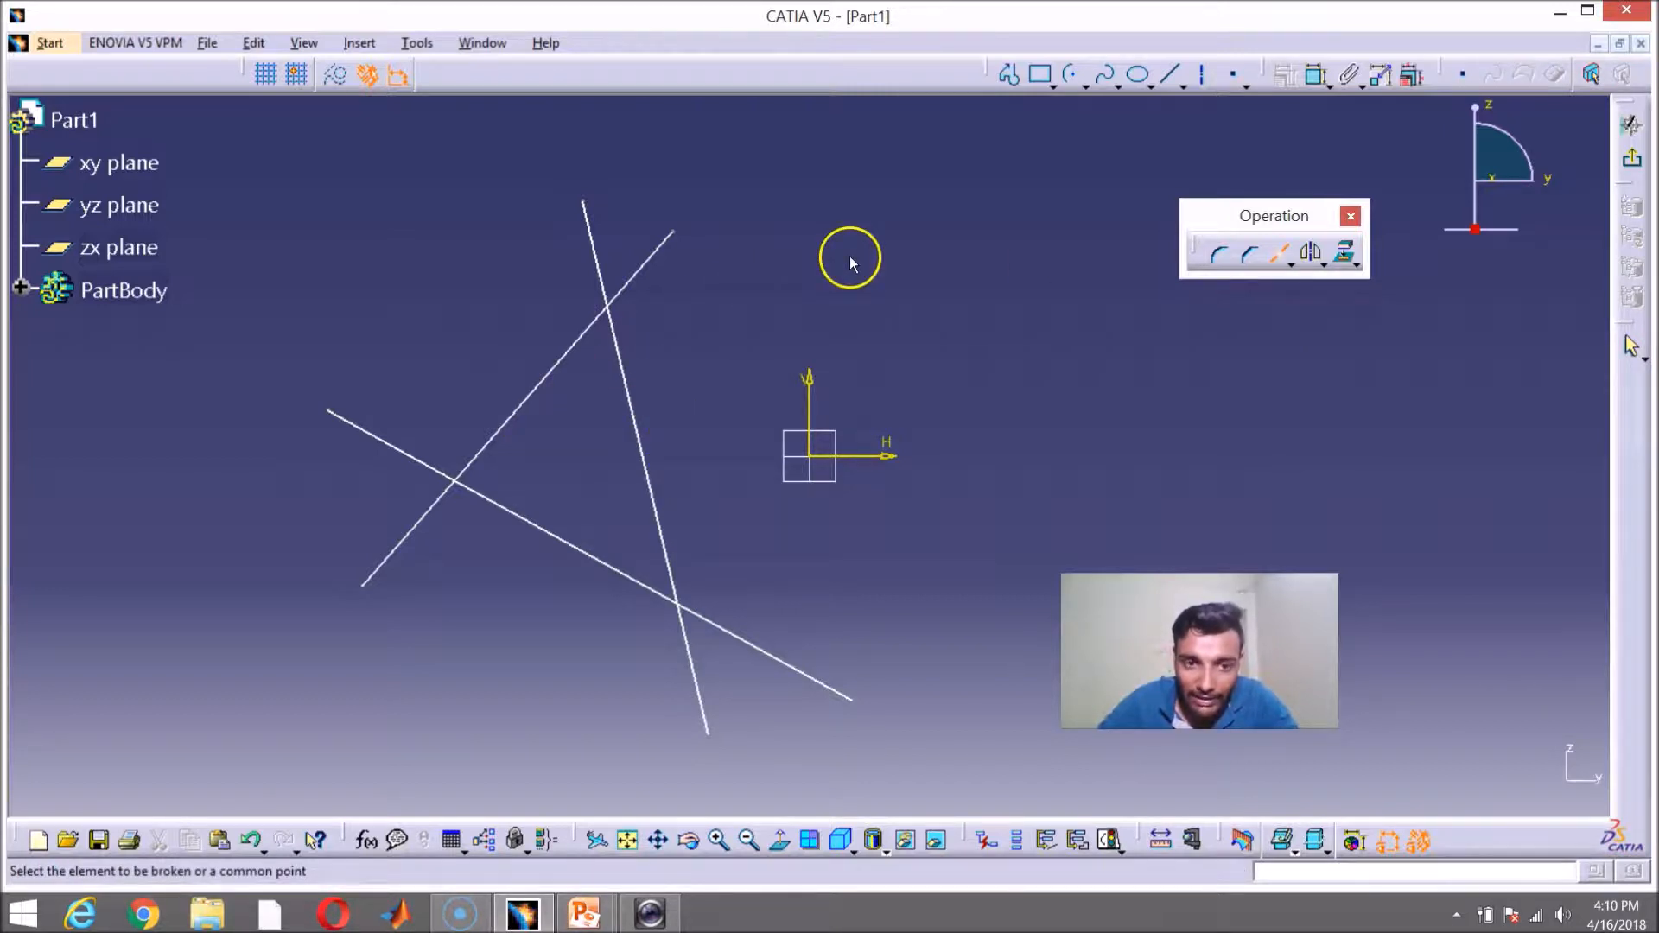
left_click(1278, 253)
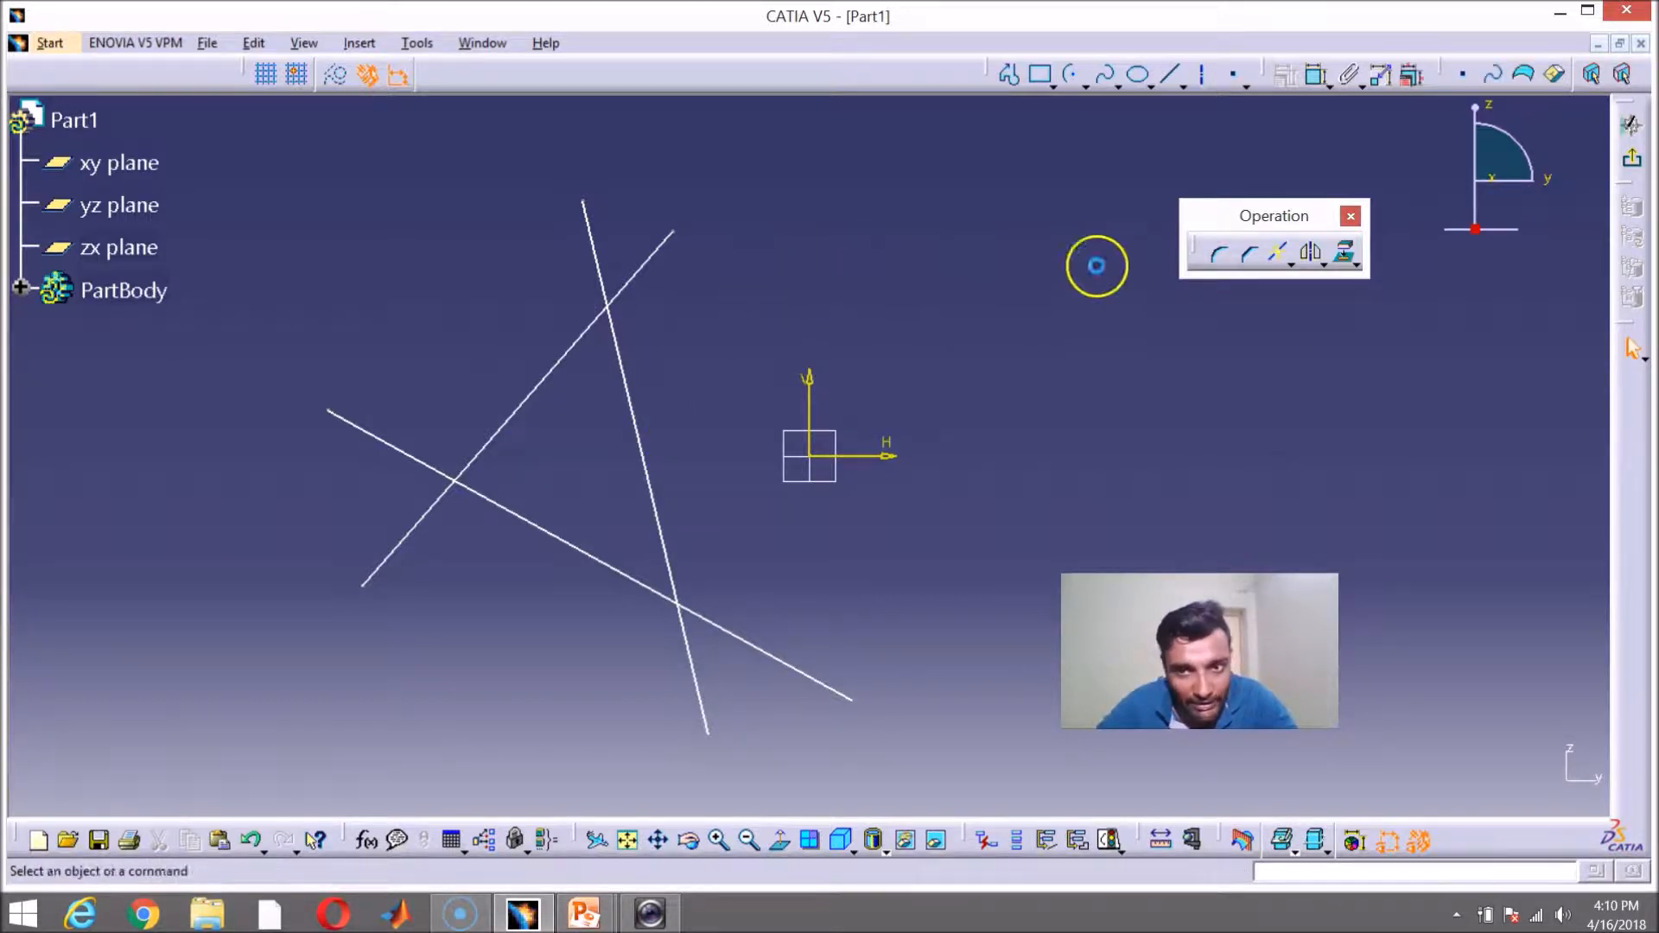
left_click(654, 275)
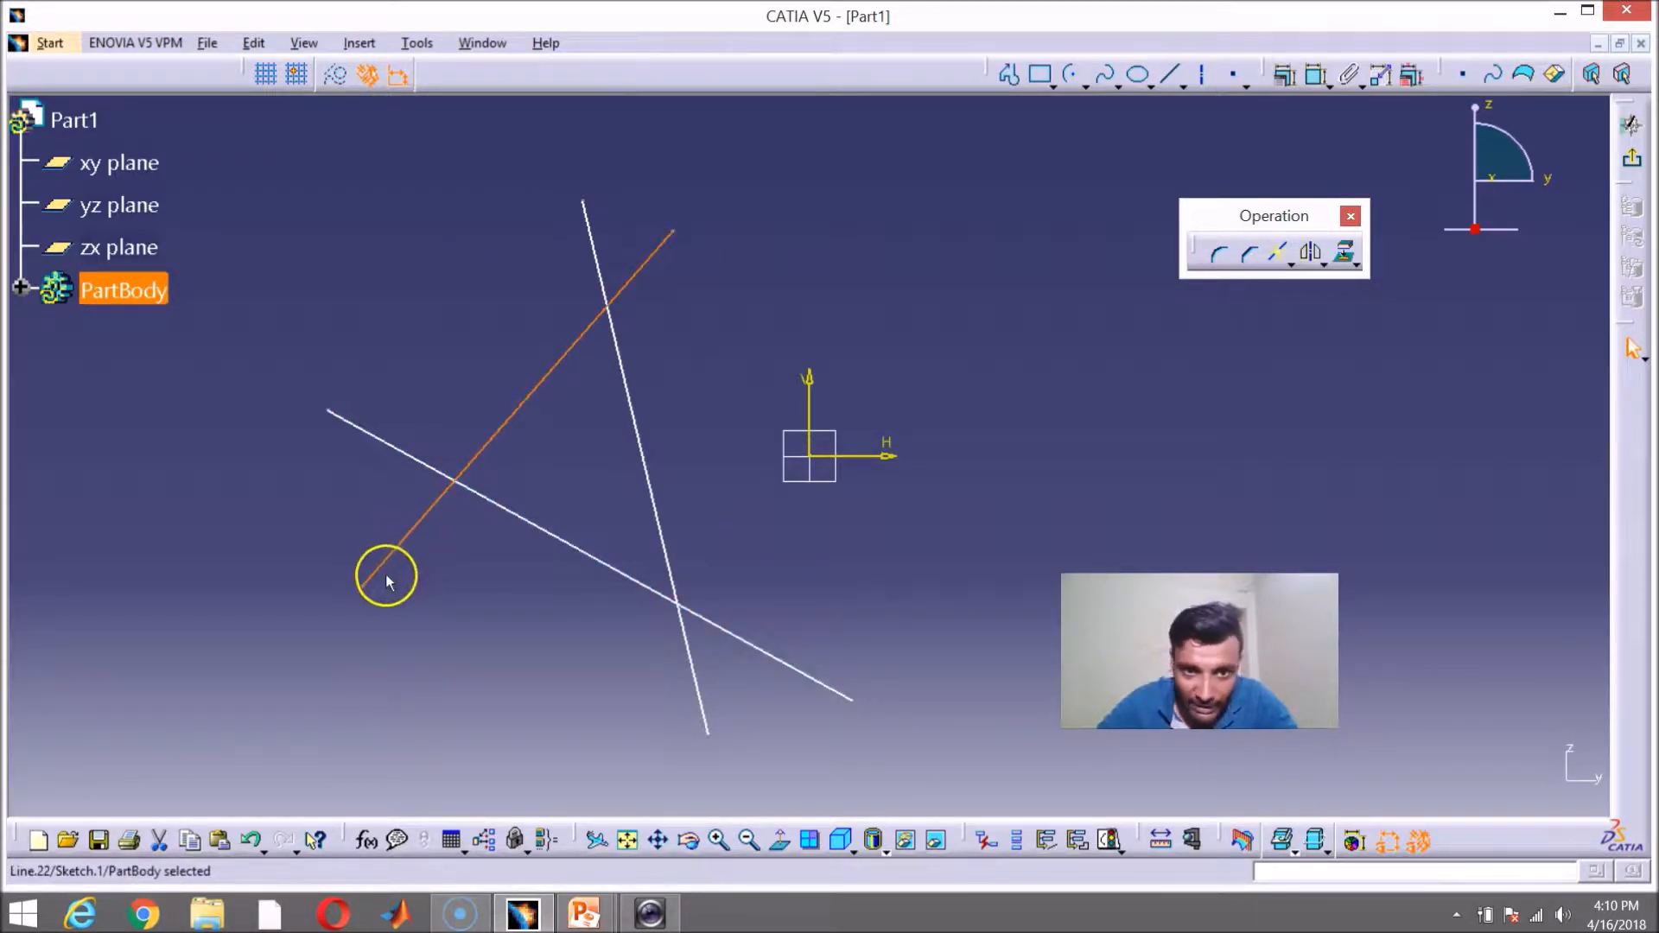
left_click(644, 458)
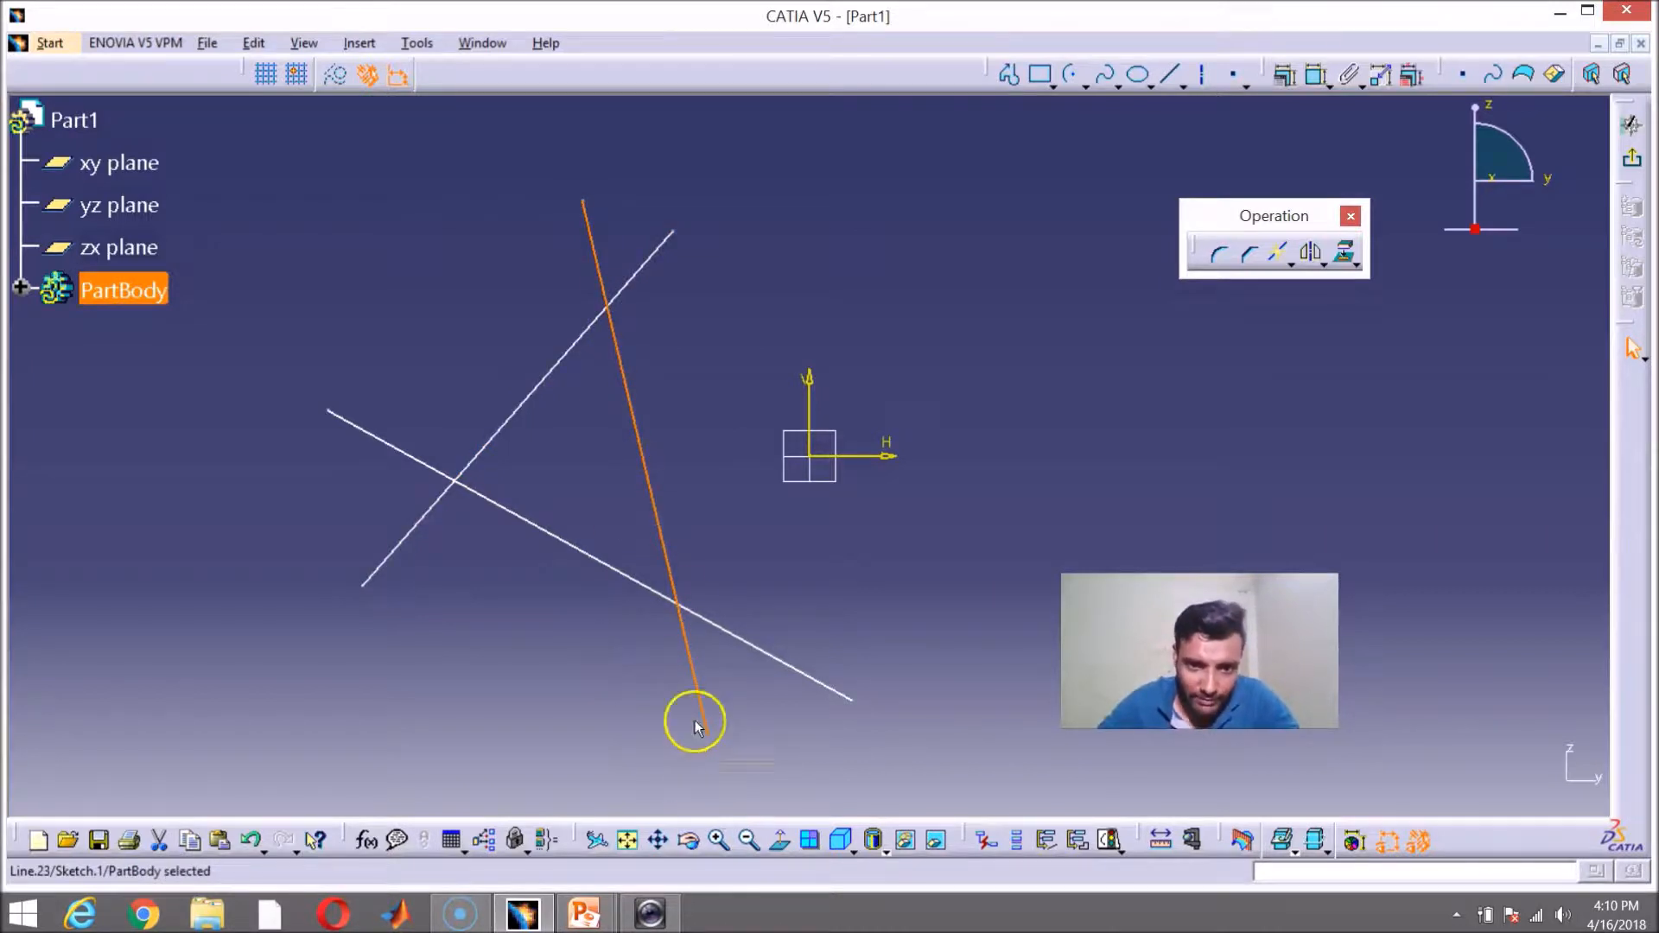
left_click(803, 393)
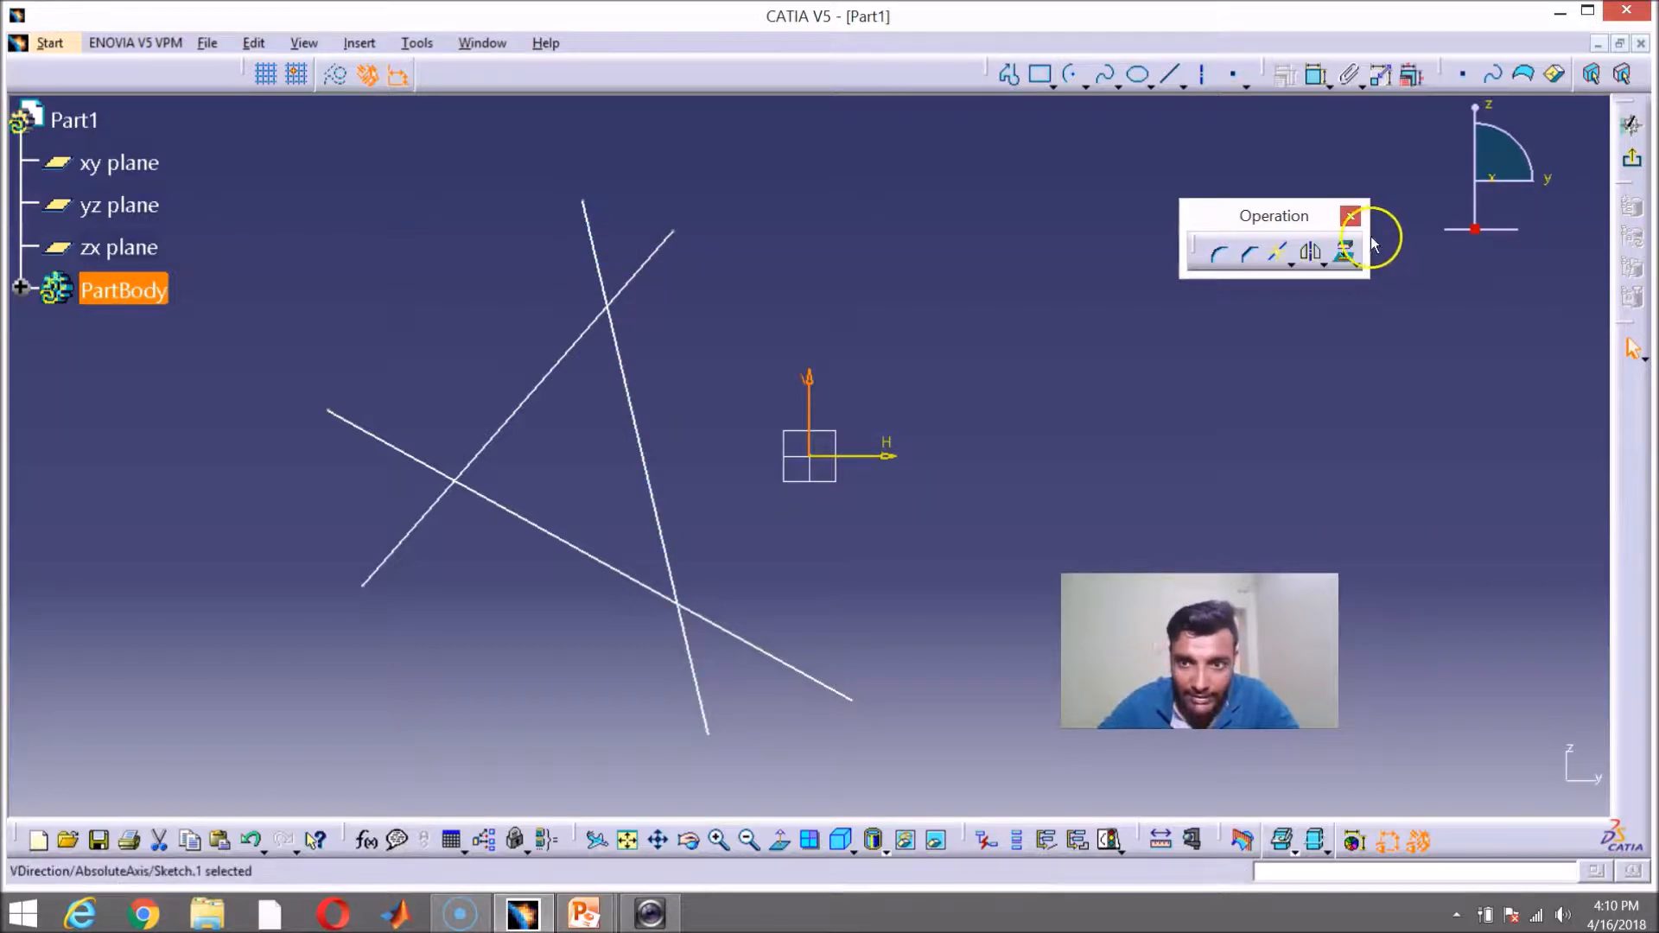
Step: Break the diagonal line with the steep line as the breaking element and delete its upper overhanging segment
left_click(1279, 256)
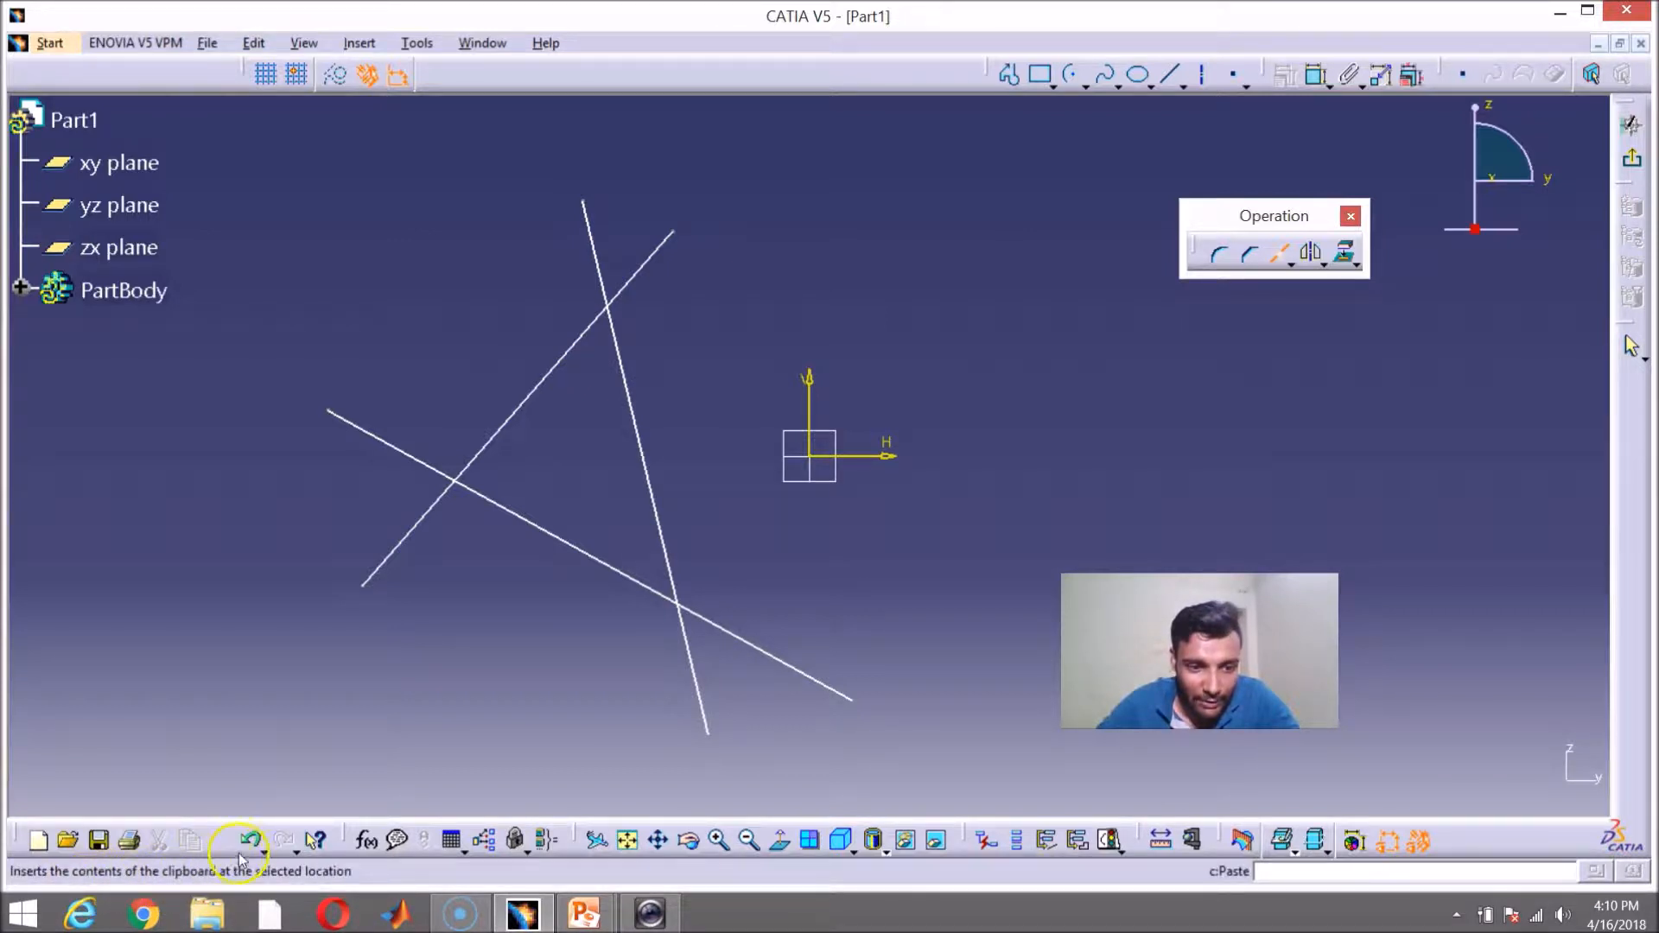
left_click(577, 346)
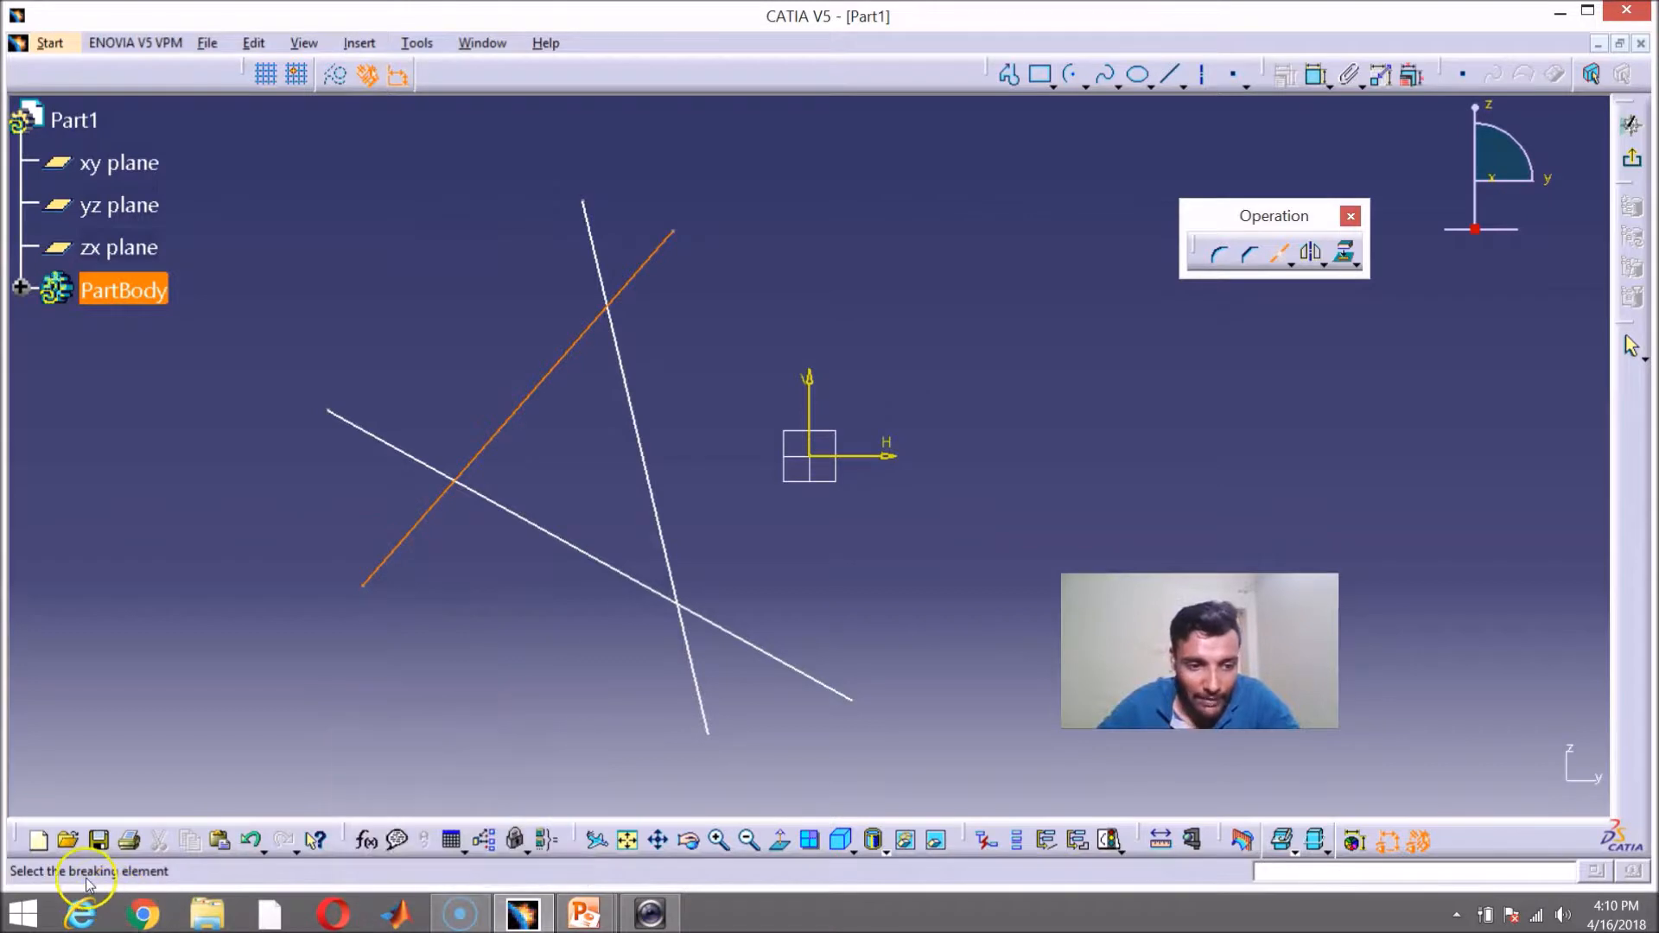
left_click(649, 451)
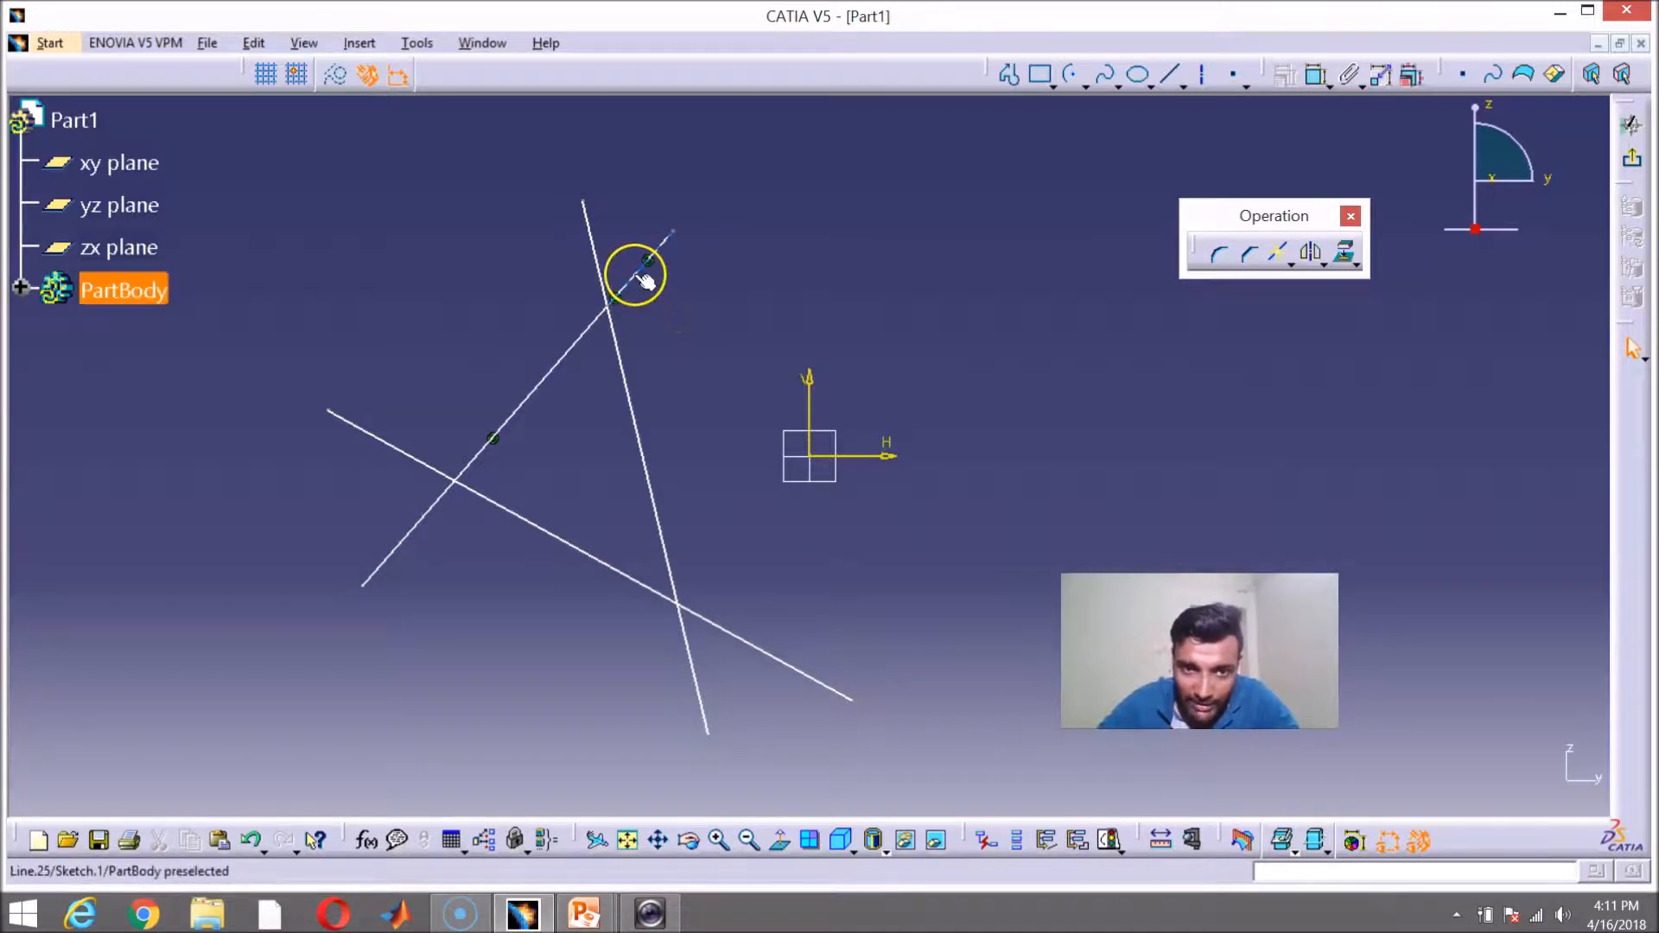
left_click(616, 322)
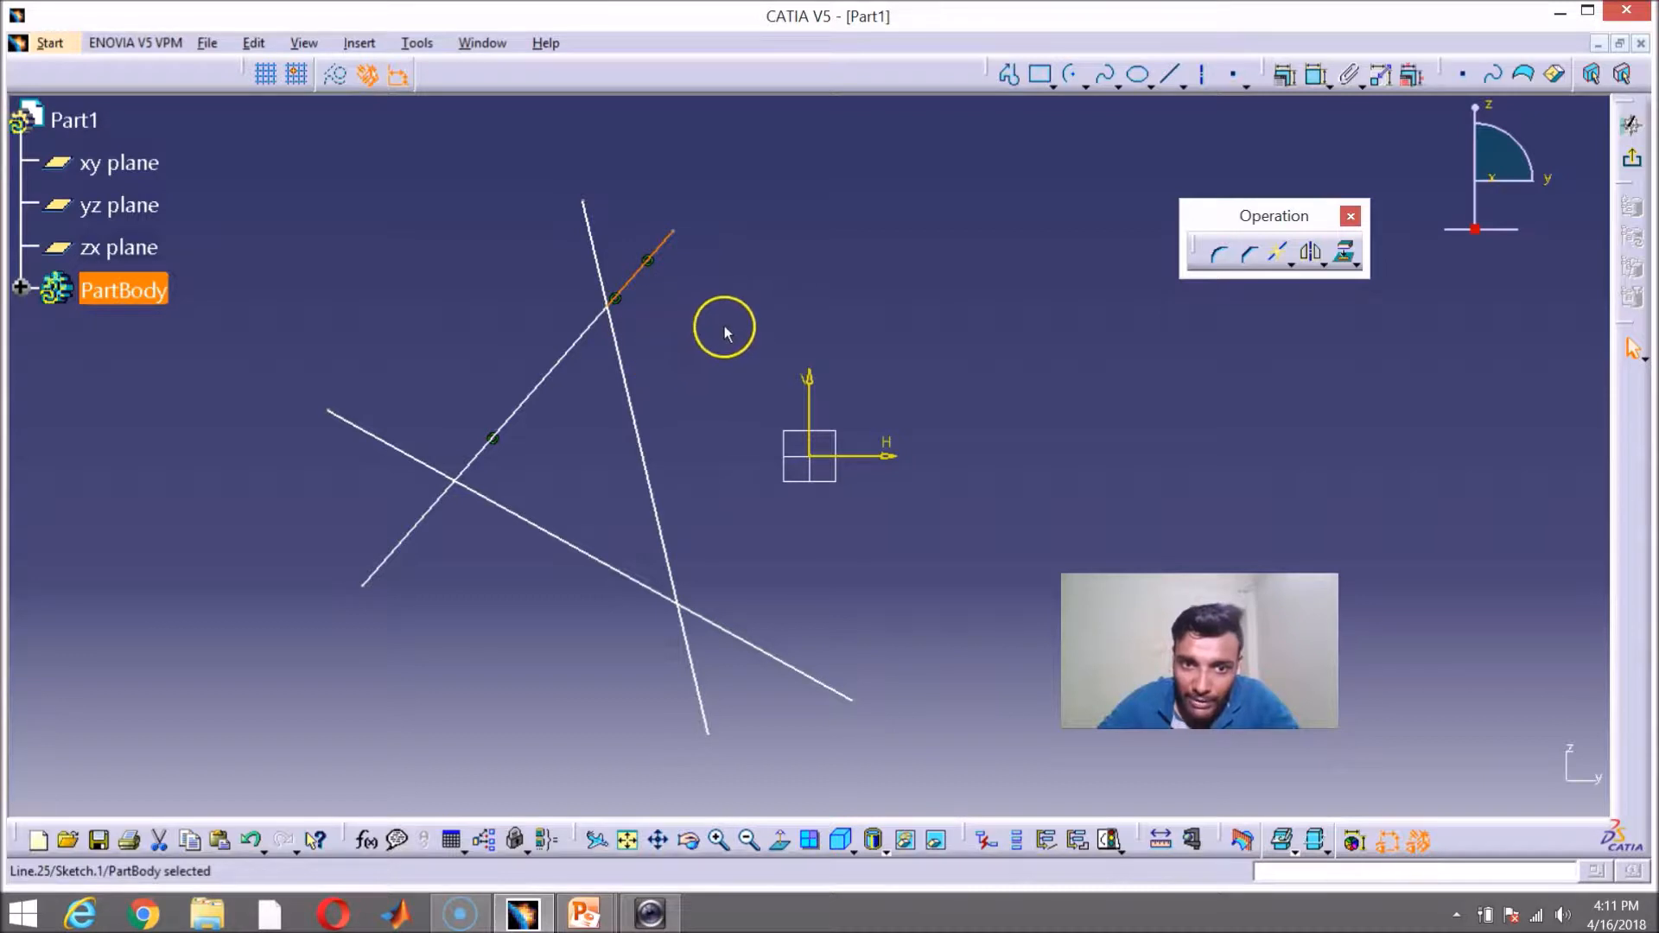
key("Delete")
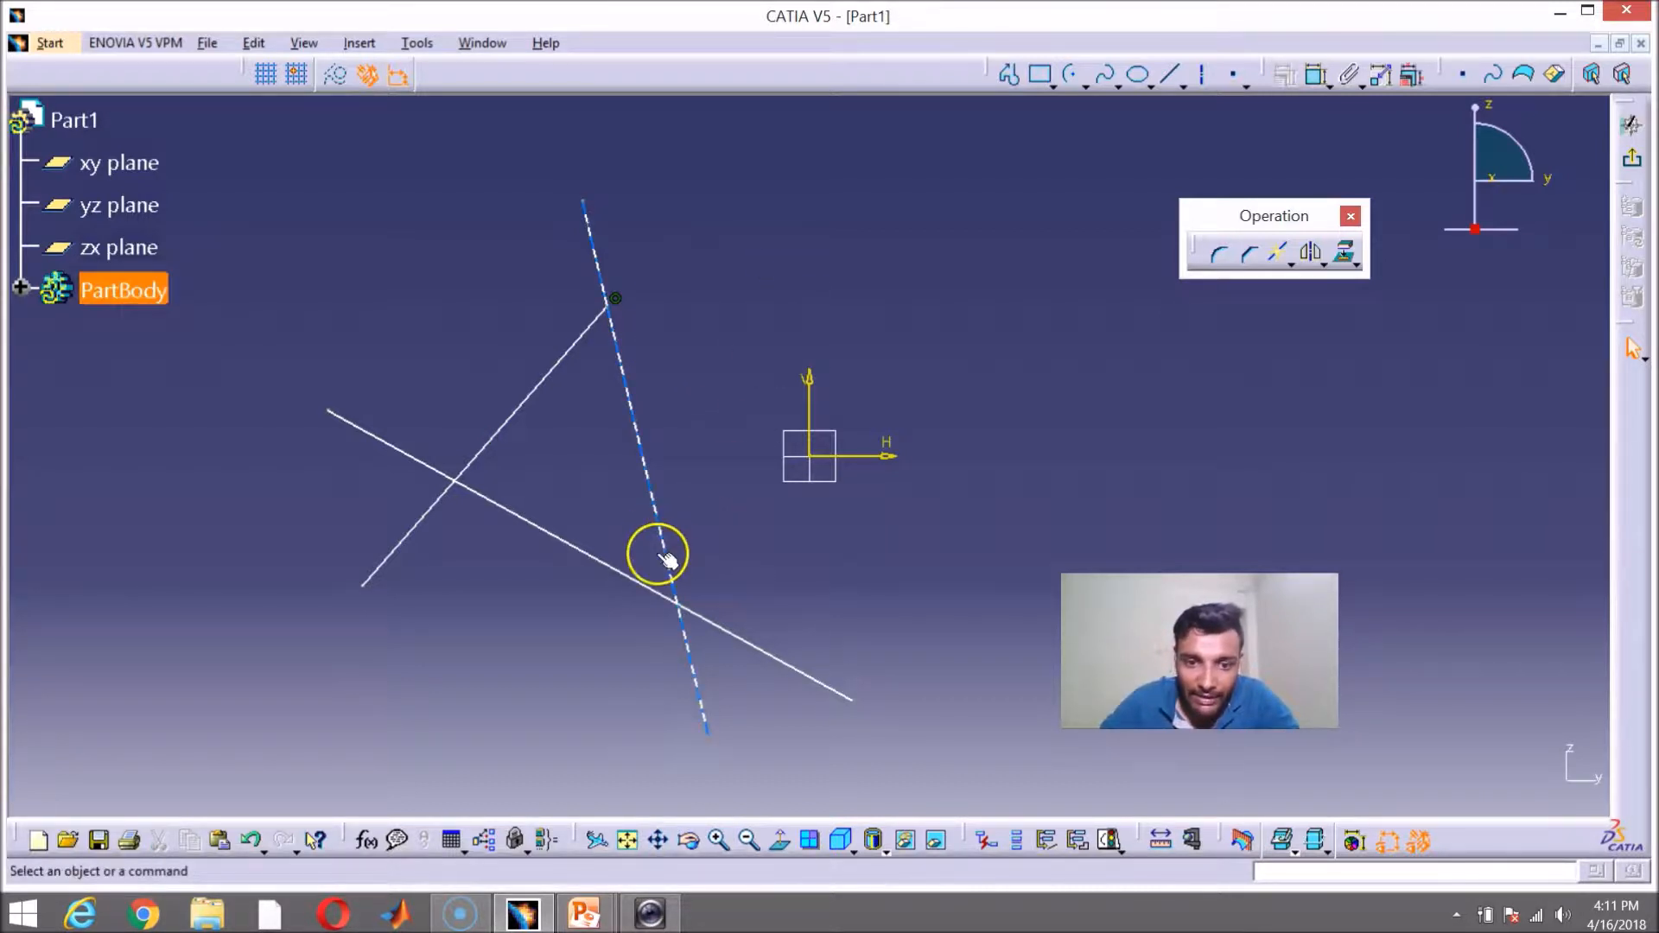
Step: Break the long shallow line with the steep line as the breaking element and delete its lower overhanging segment
left_click(1281, 254)
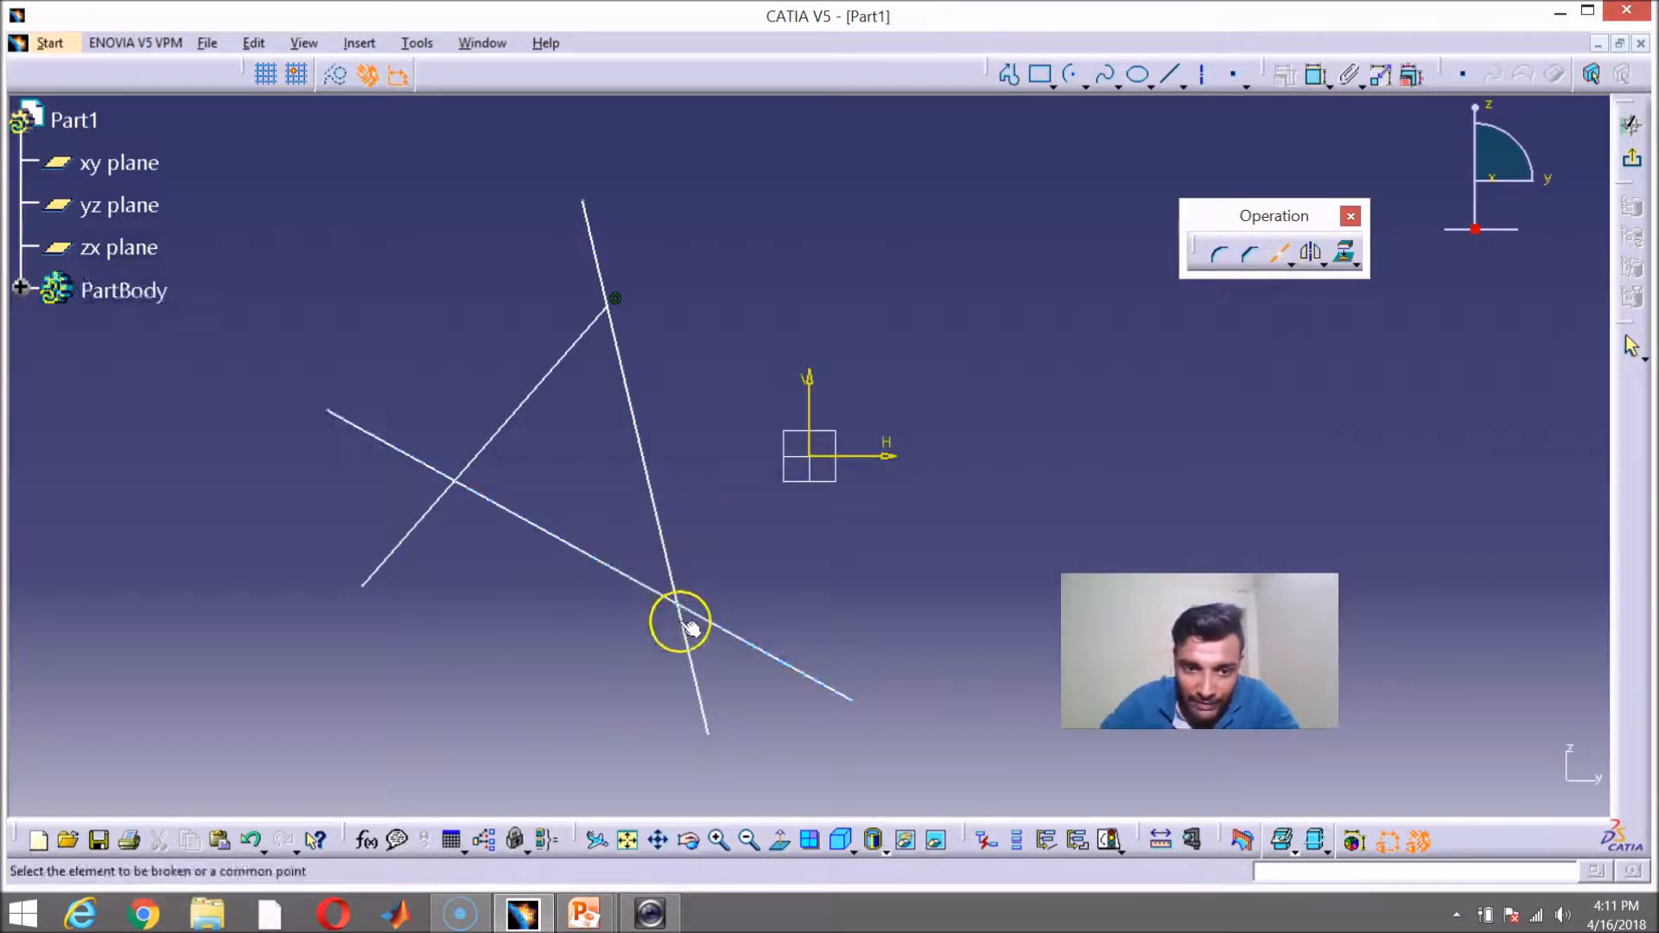
left_click(741, 639)
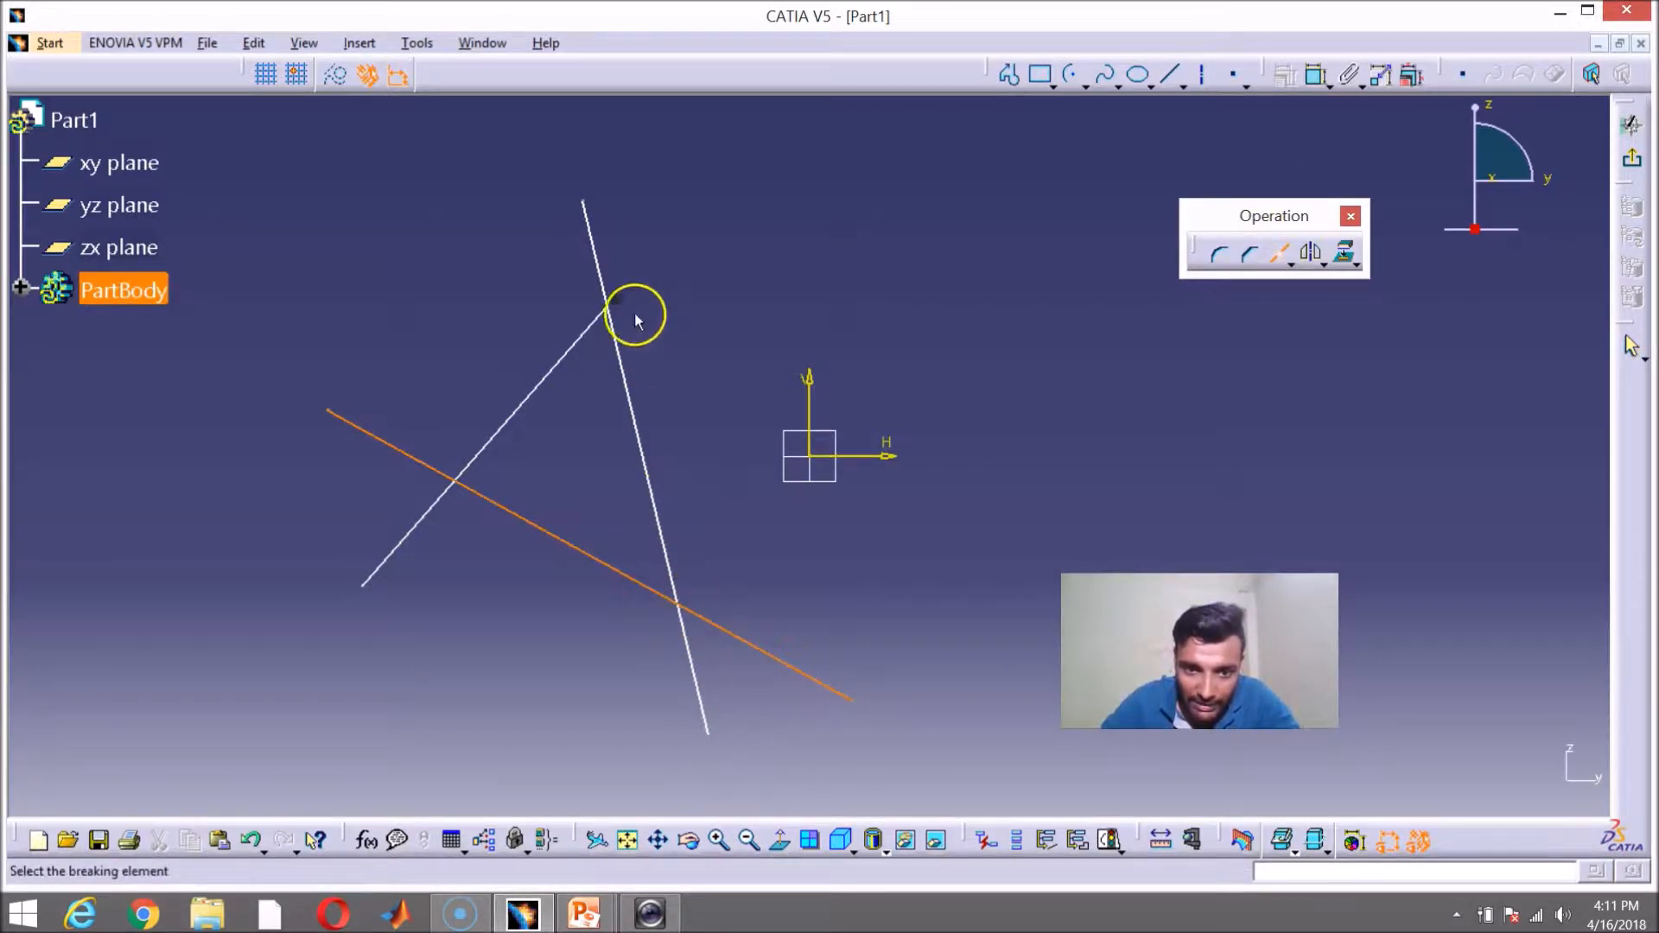
left_click(691, 680)
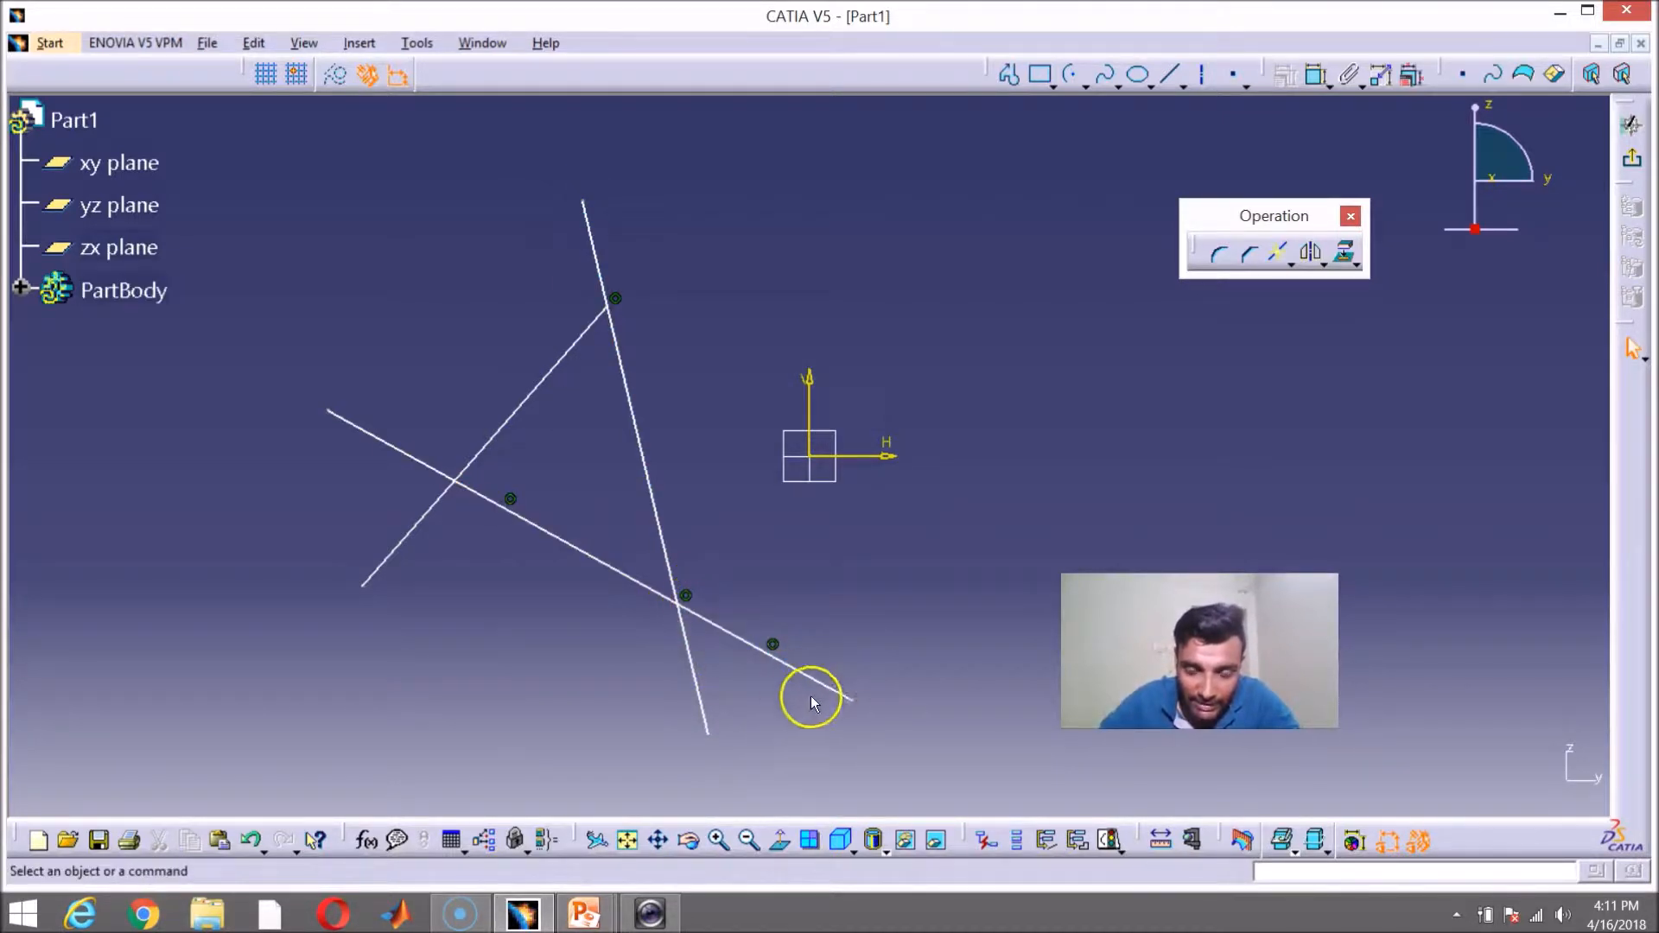
left_click(833, 685)
key("Delete")
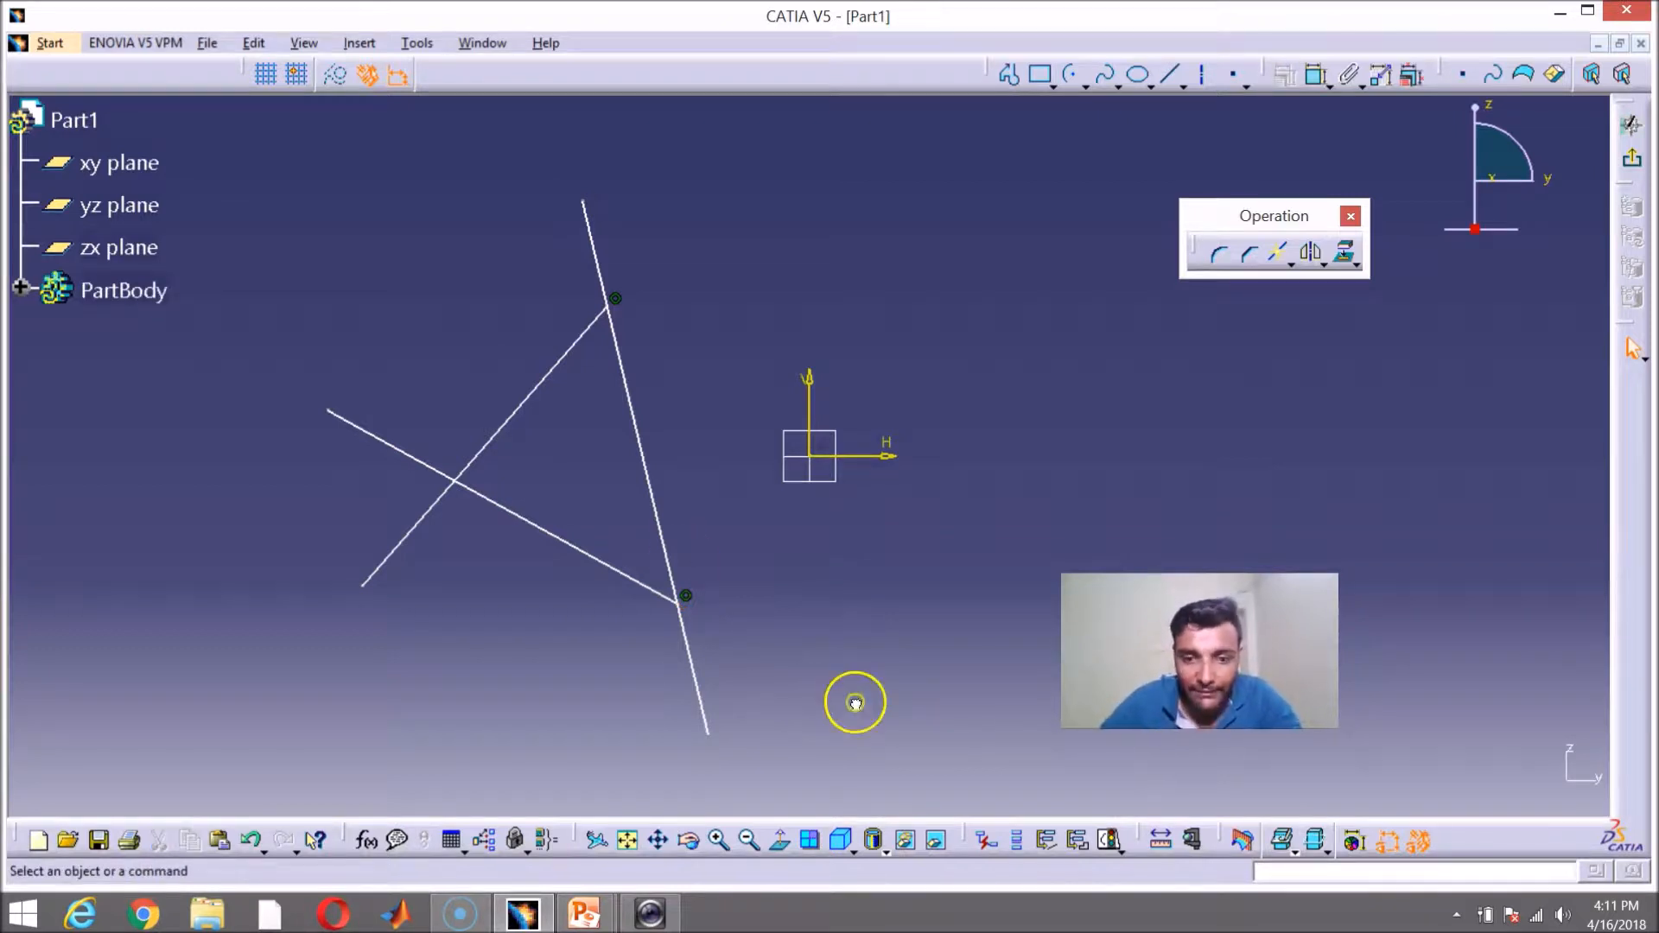
left_click(1295, 268)
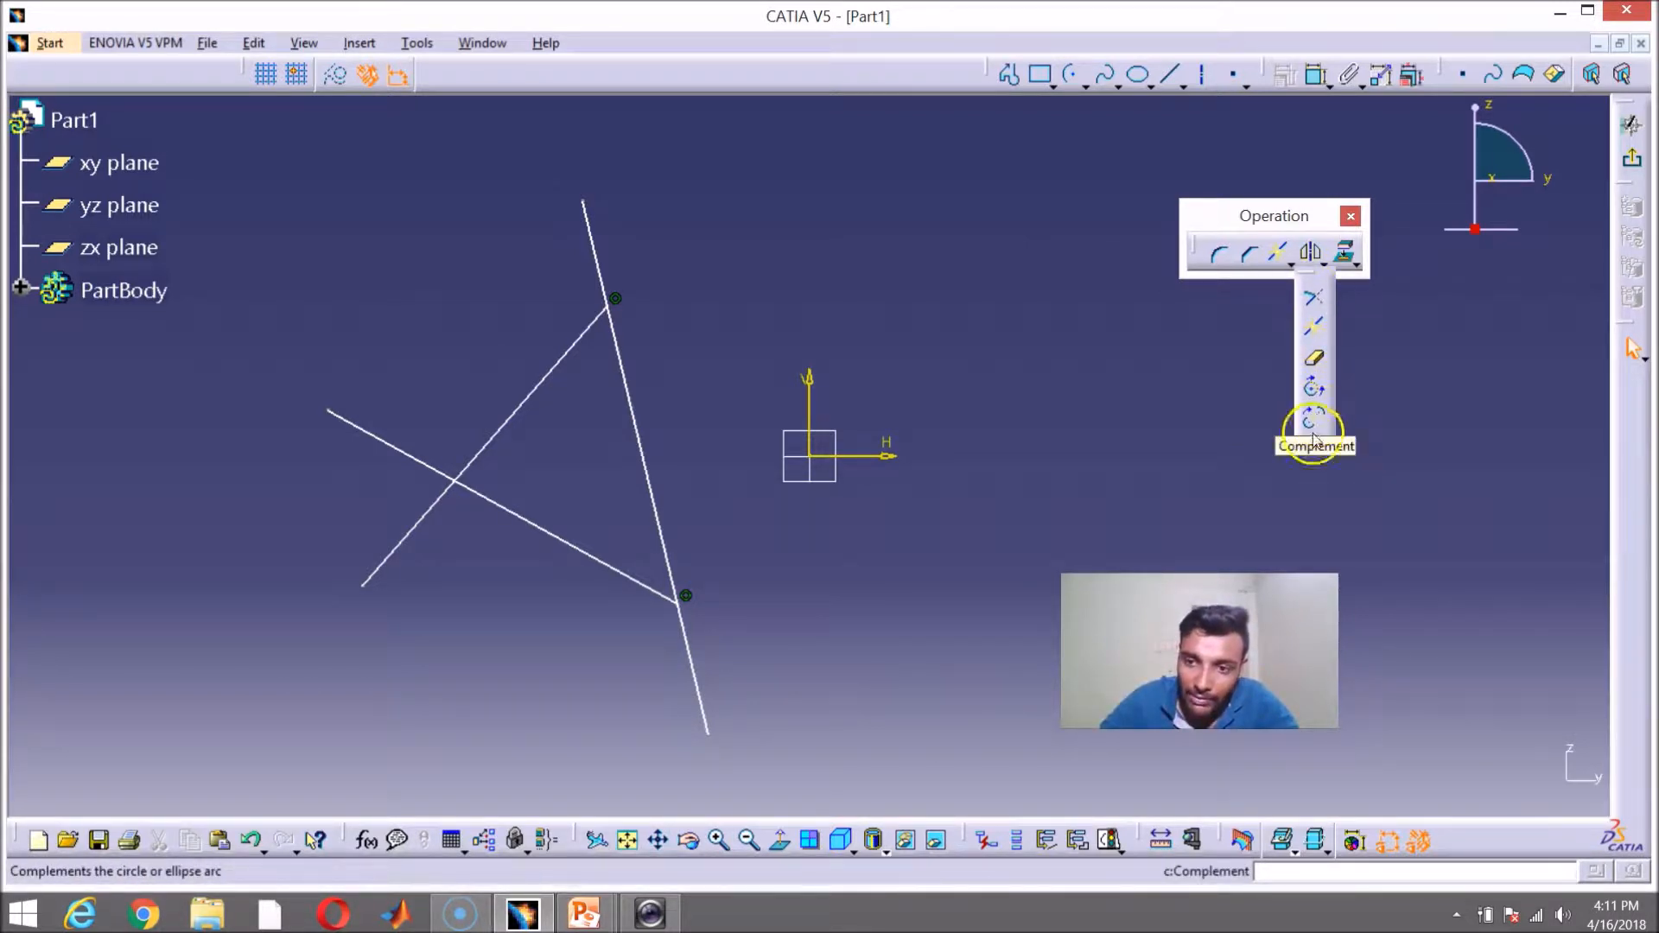
left_click(1244, 639)
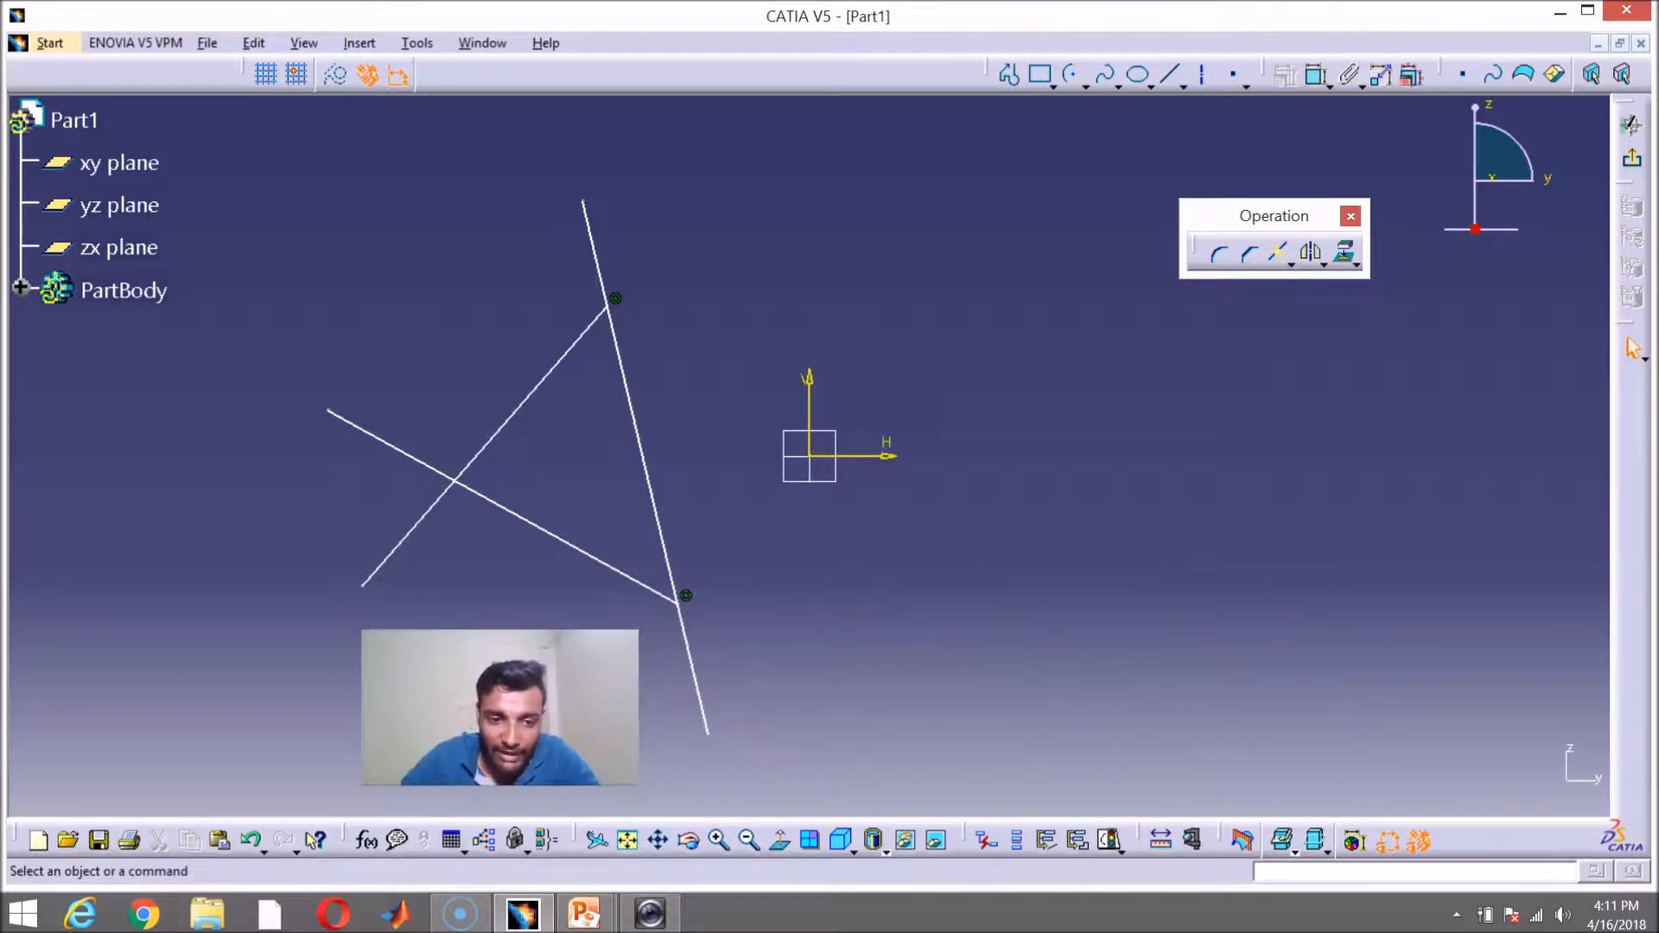
Step: Draw a short center-defined arc of about 107 mm radius in the empty area beyond the origin, away from the lines
left_click(1086, 89)
left_click(1104, 298)
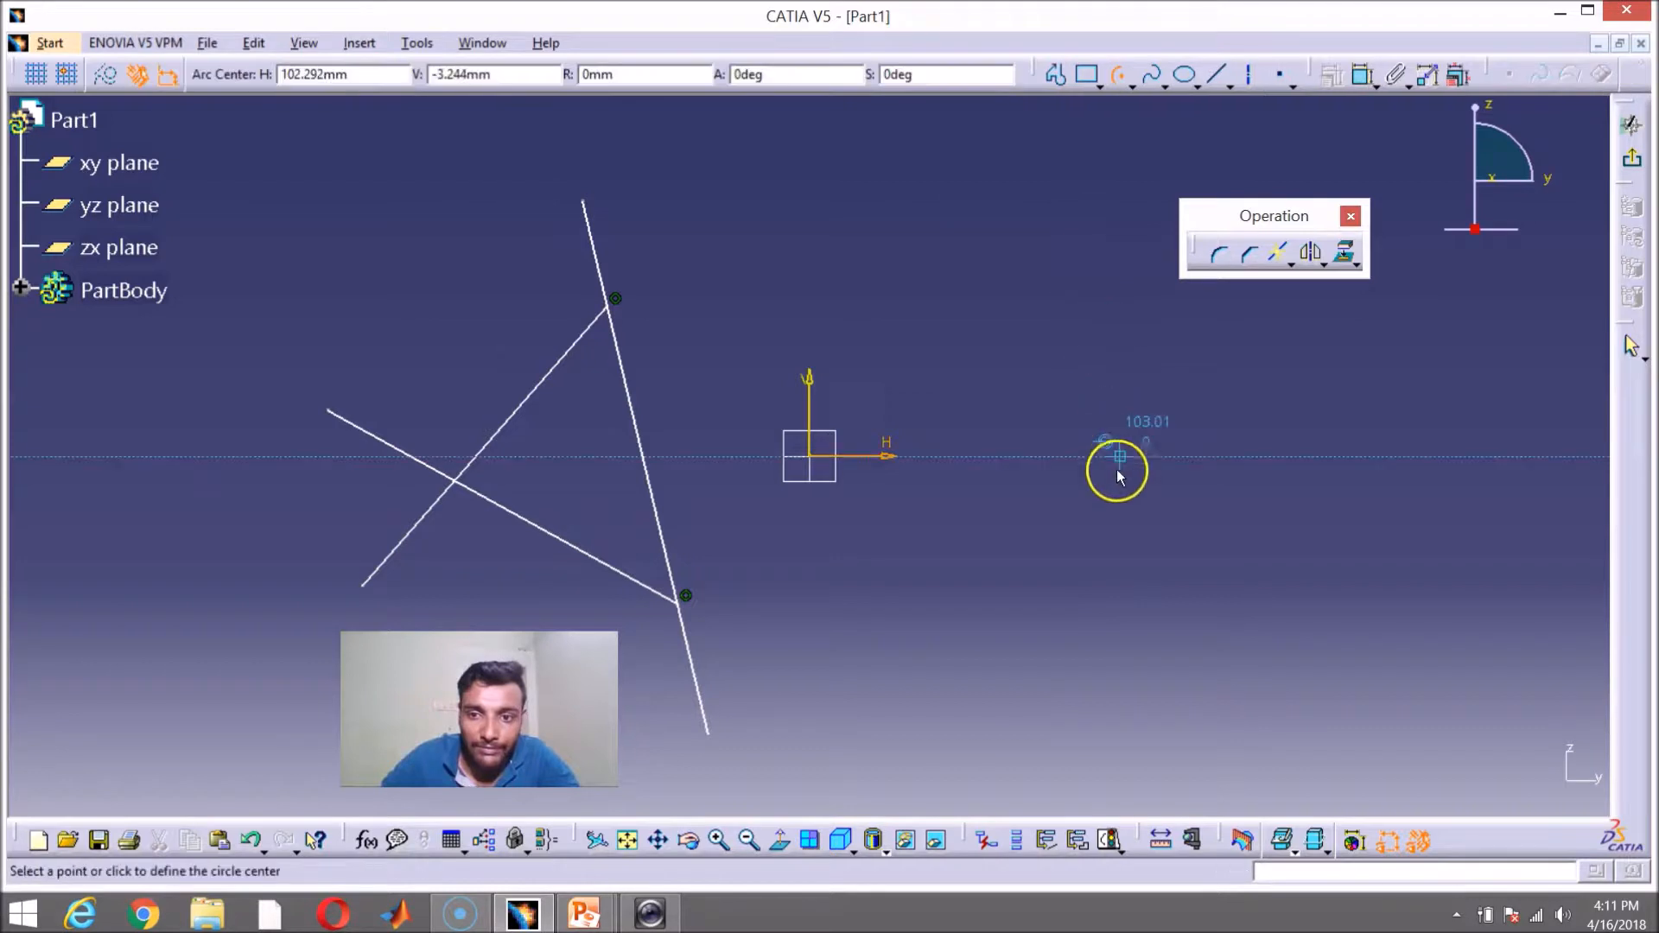
left_click(1081, 595)
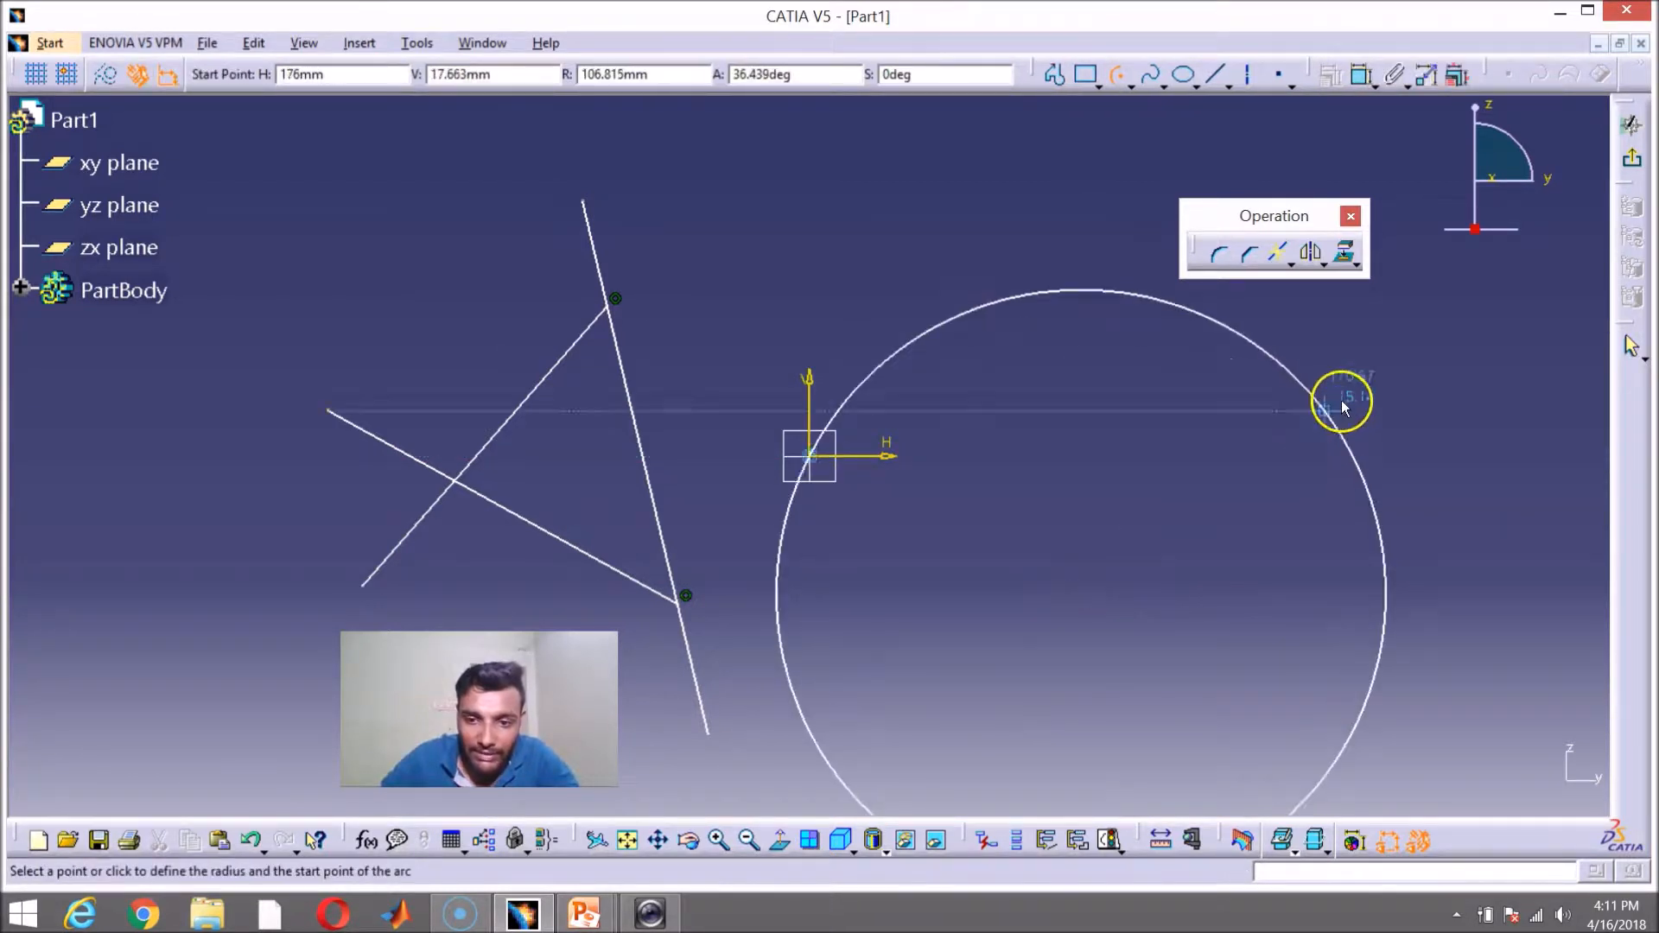
left_click(1341, 401)
left_click(1407, 603)
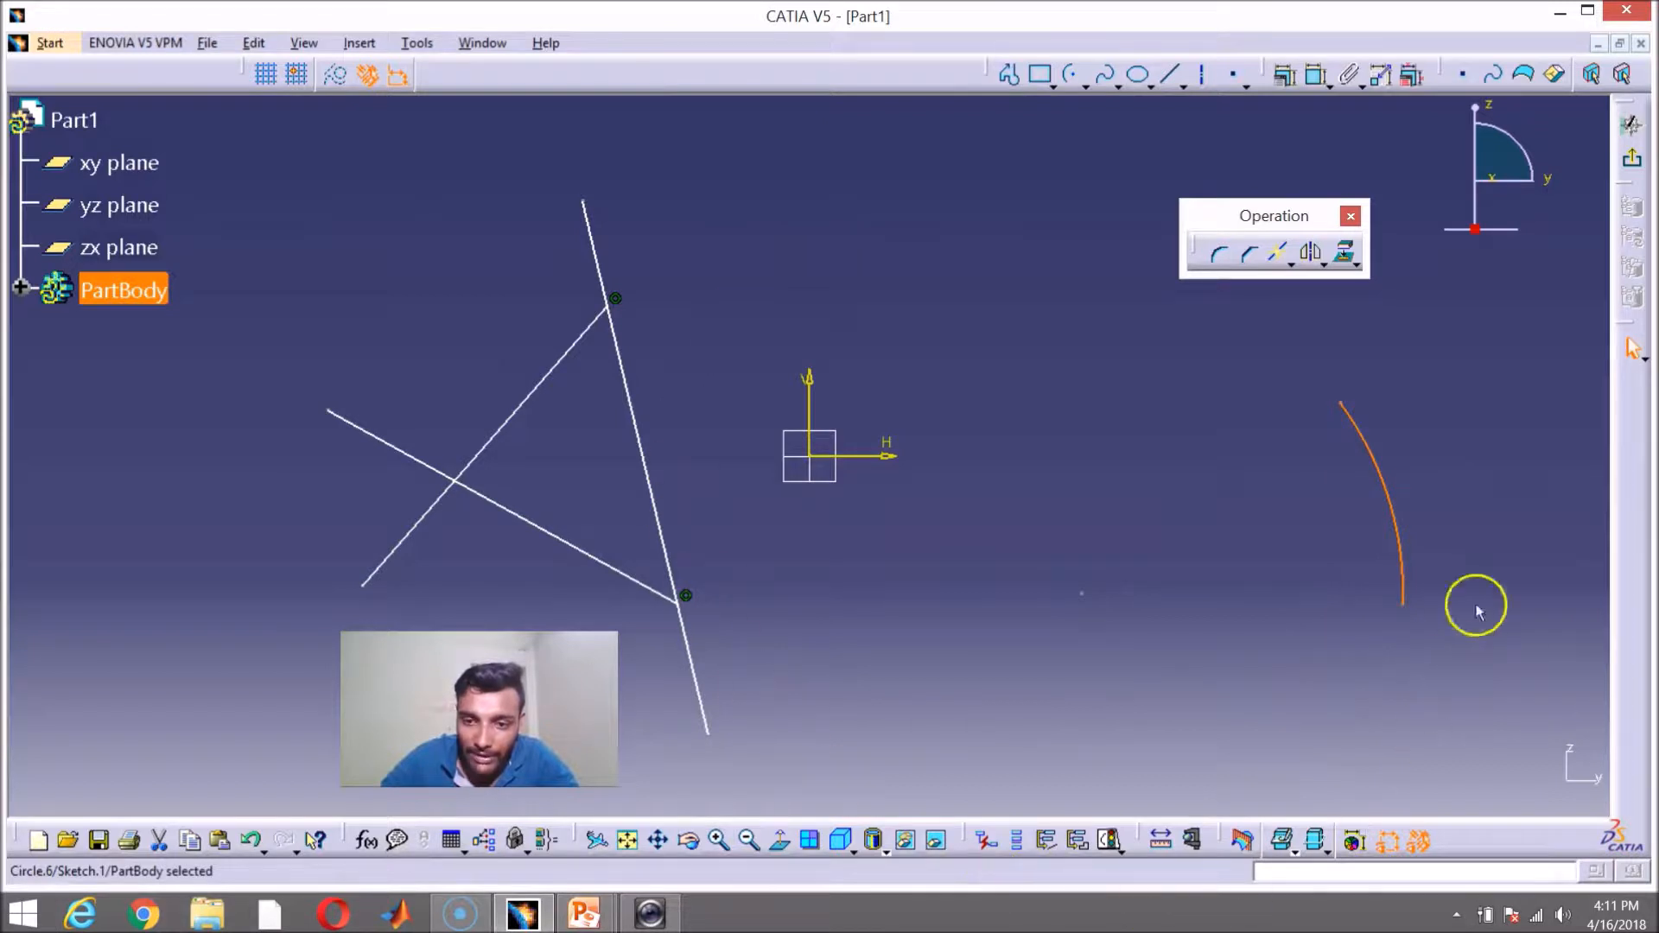
Step: Close the arc into a full circle and undo the operation
left_click(1289, 261)
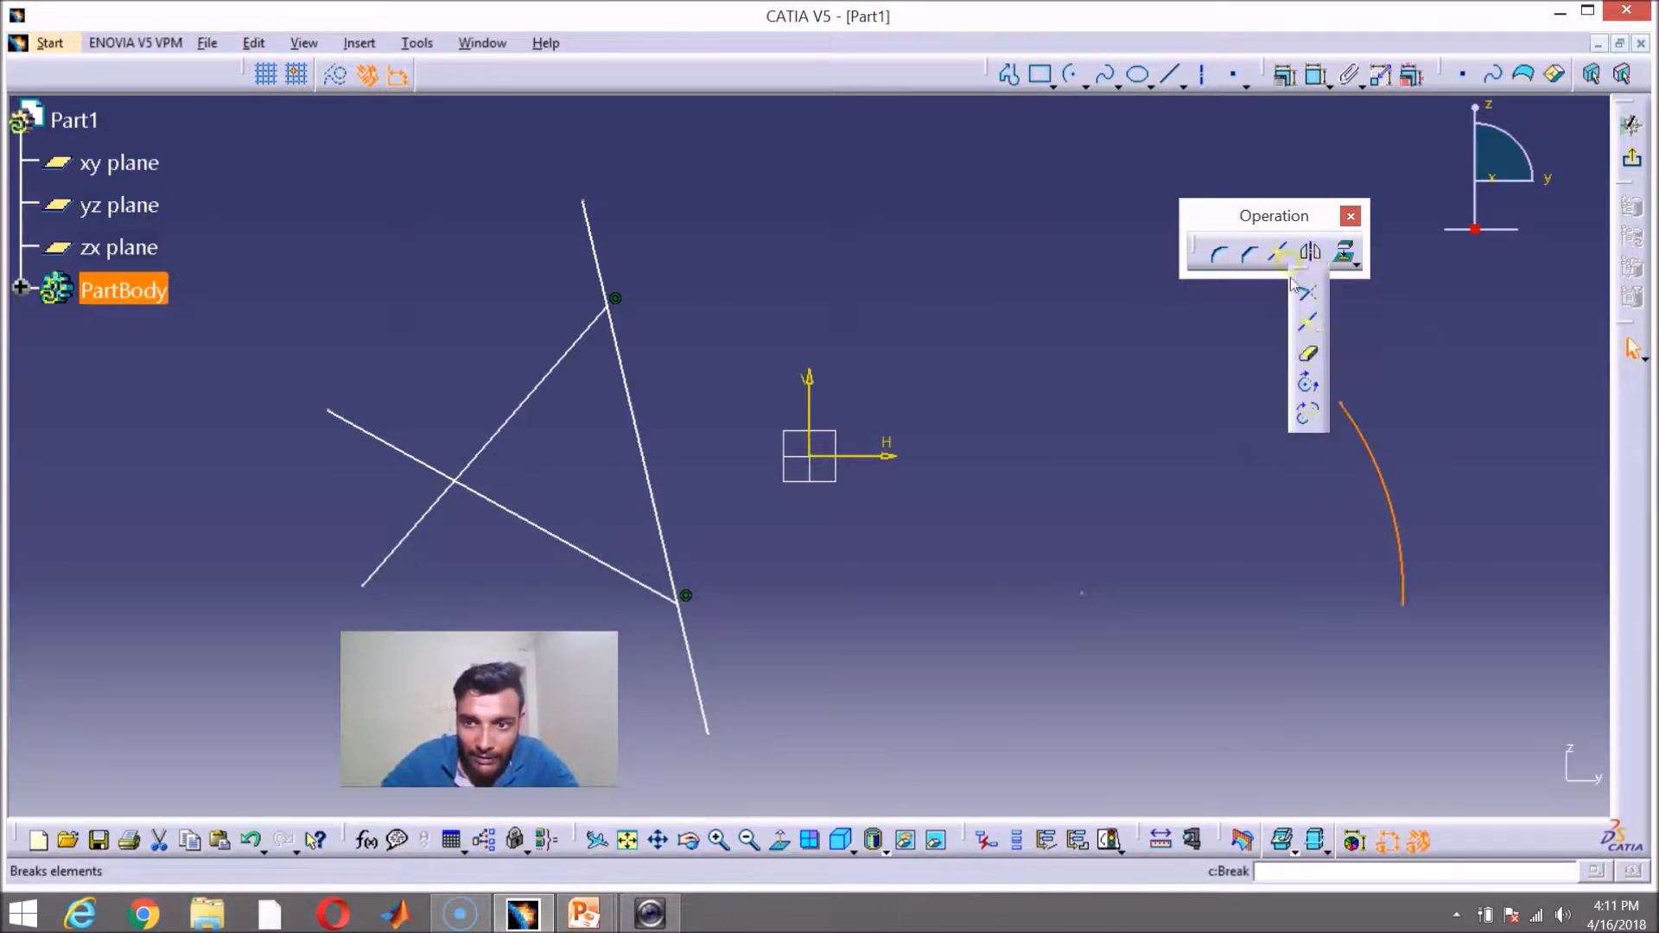
left_click(1306, 391)
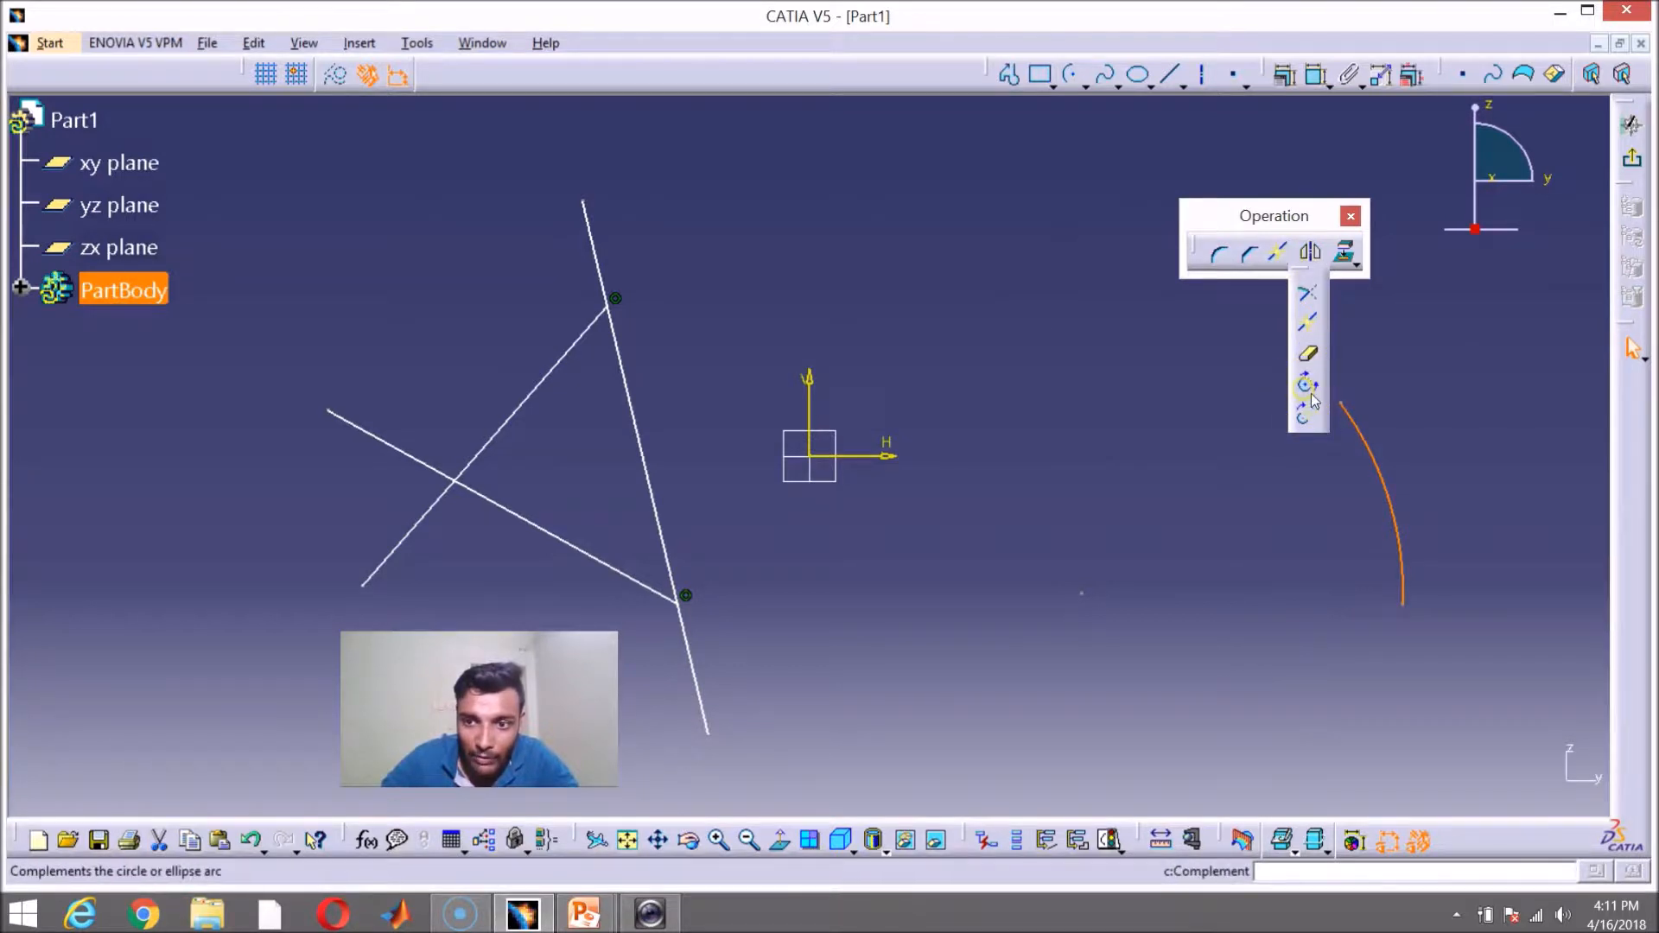
left_click(1356, 433)
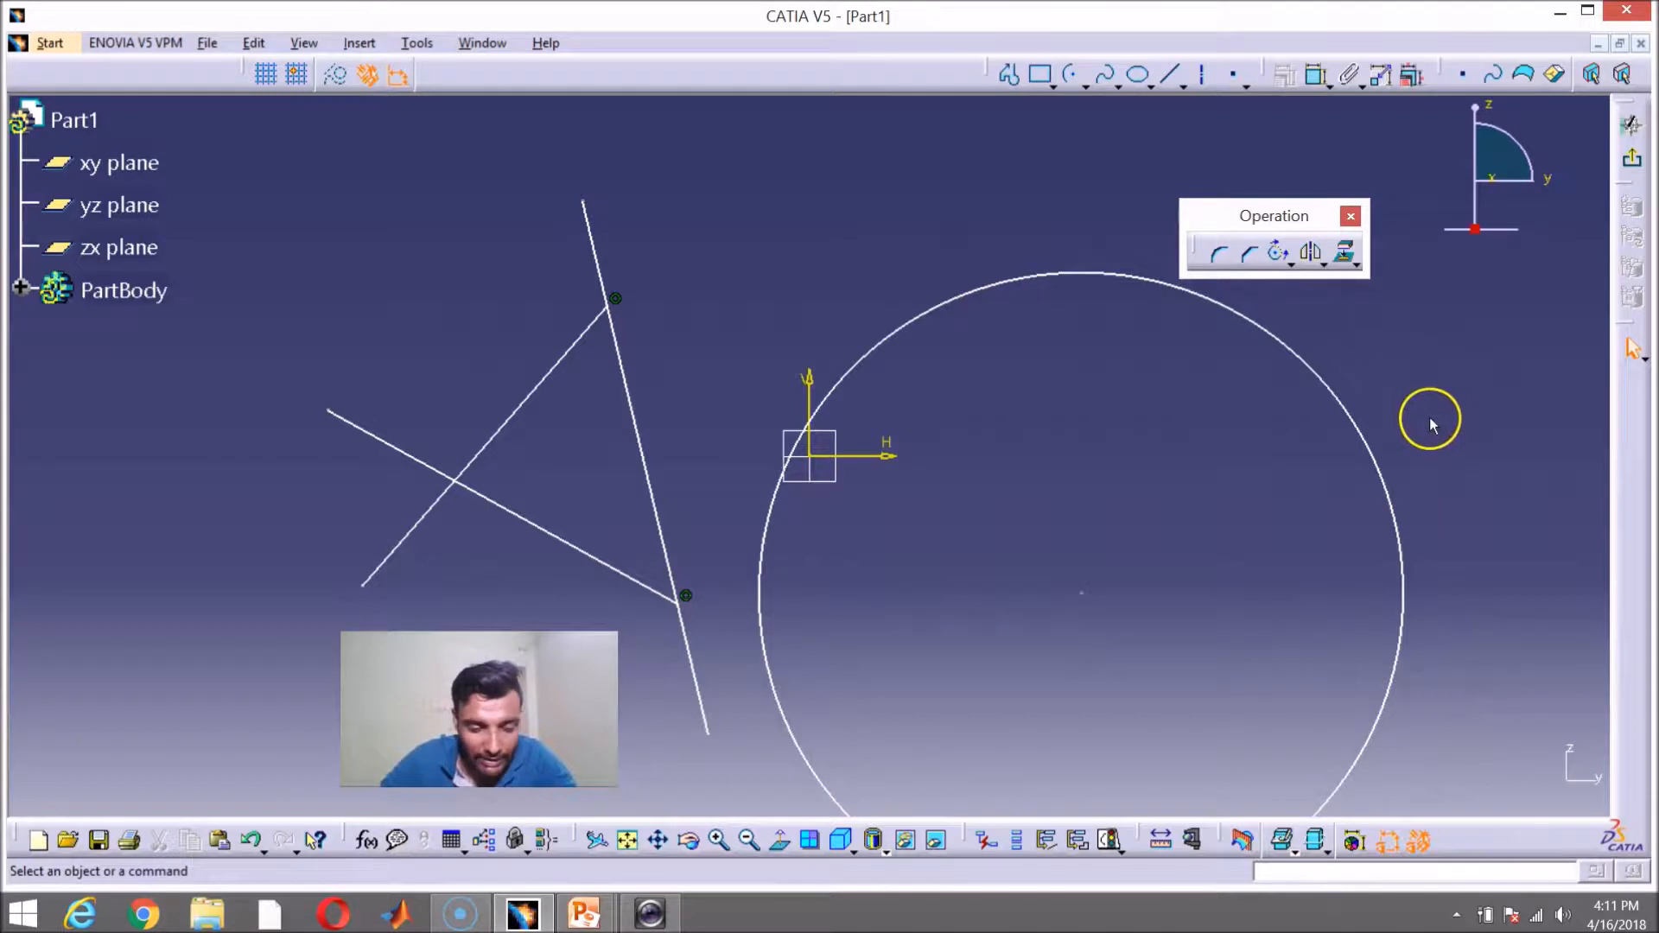
key("ctrl+z")
left_click(1149, 424)
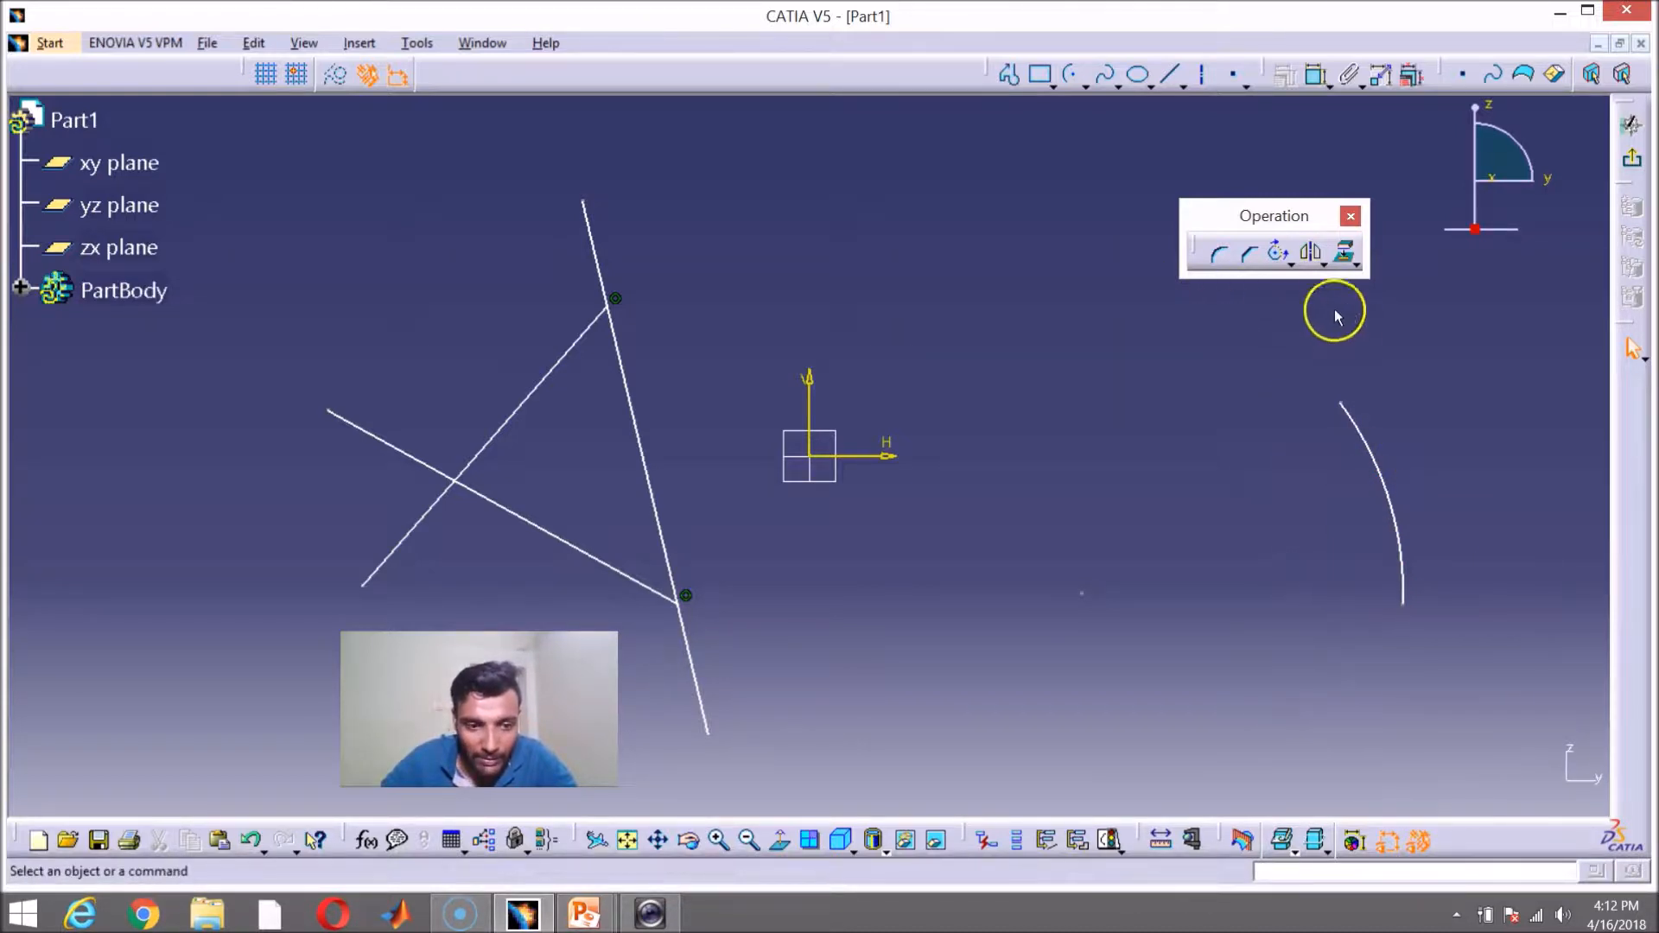
Step: Replace the arc with its Complement and undo the operation
left_click(1291, 265)
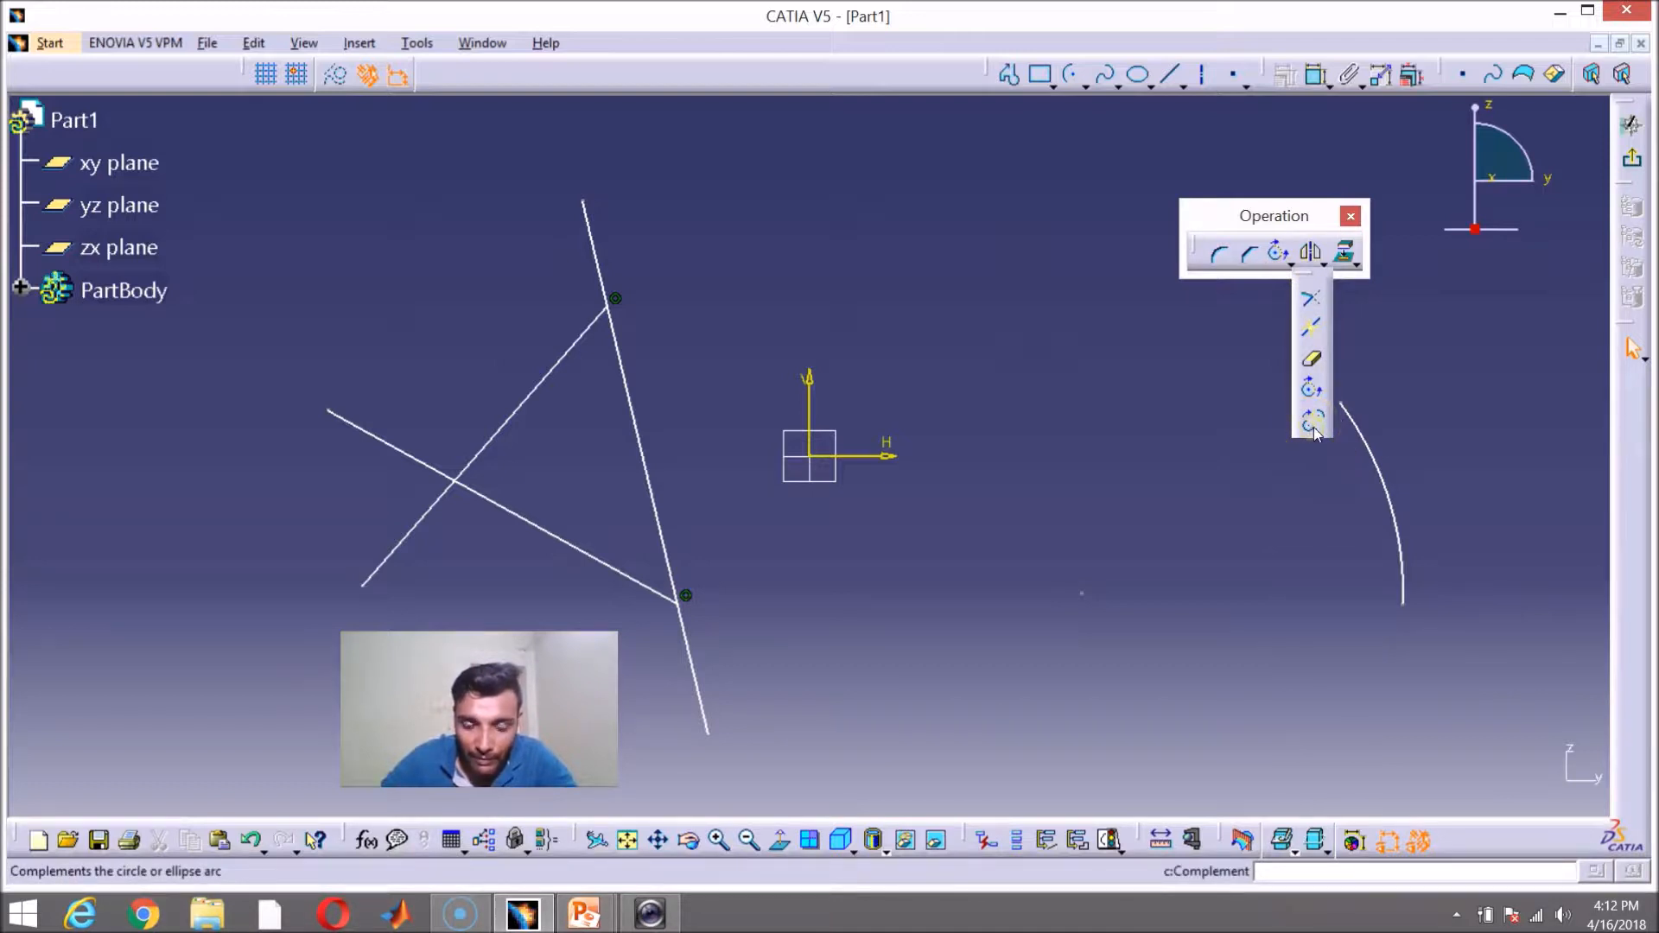
left_click(1312, 423)
left_click(1370, 436)
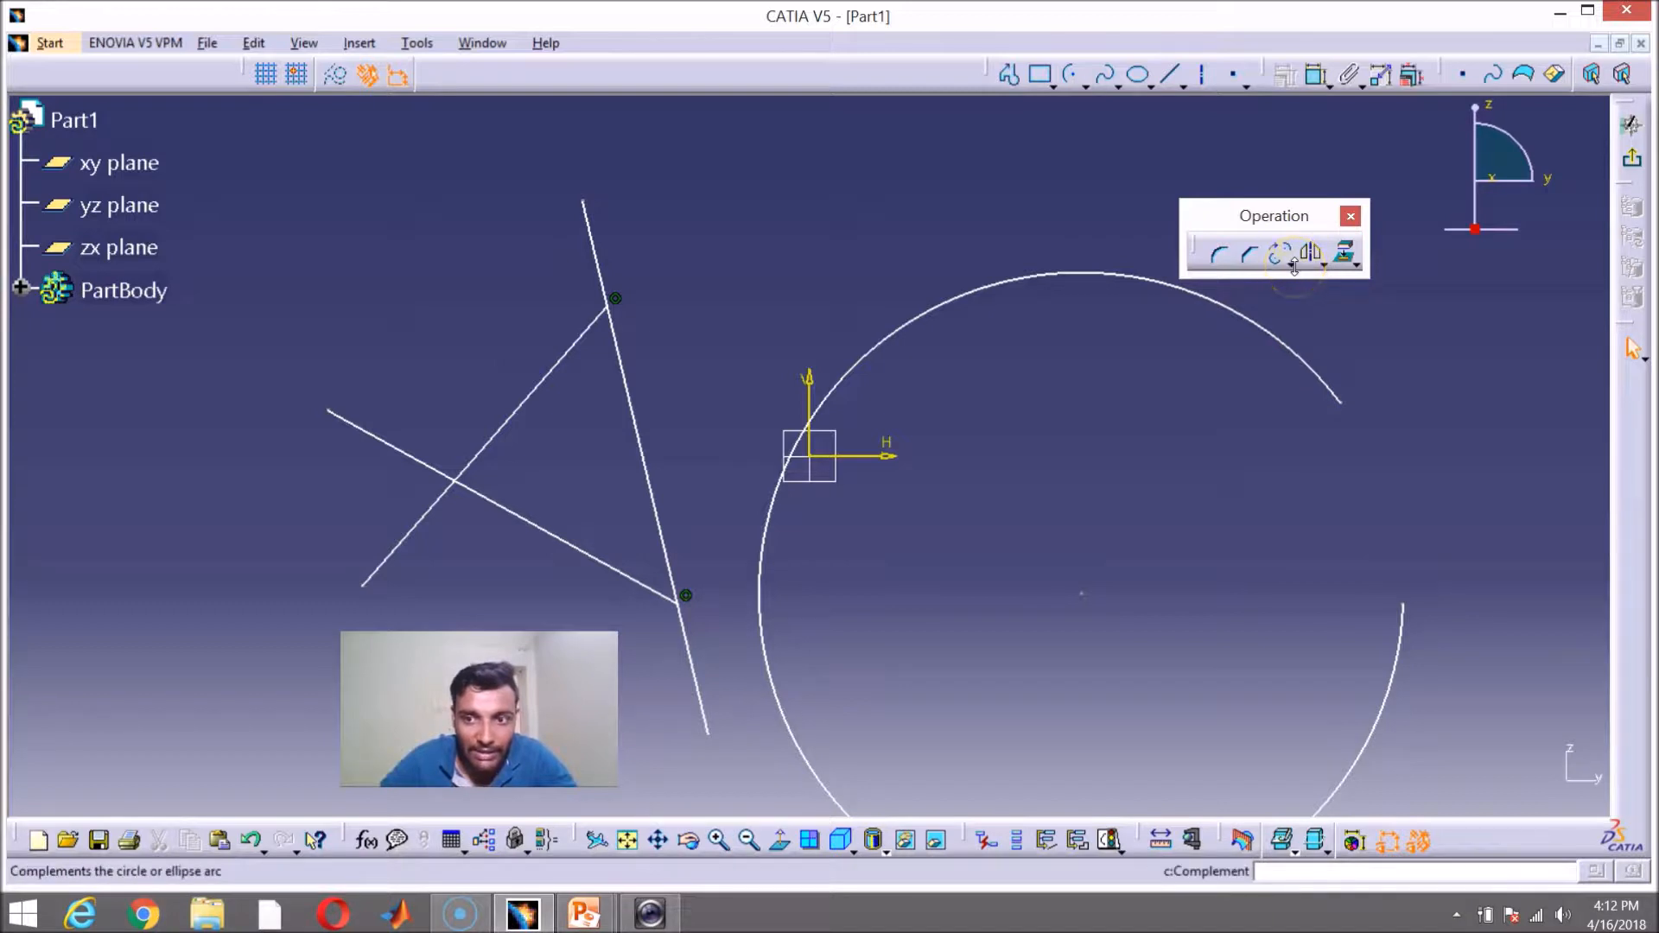
key("ctrl+z")
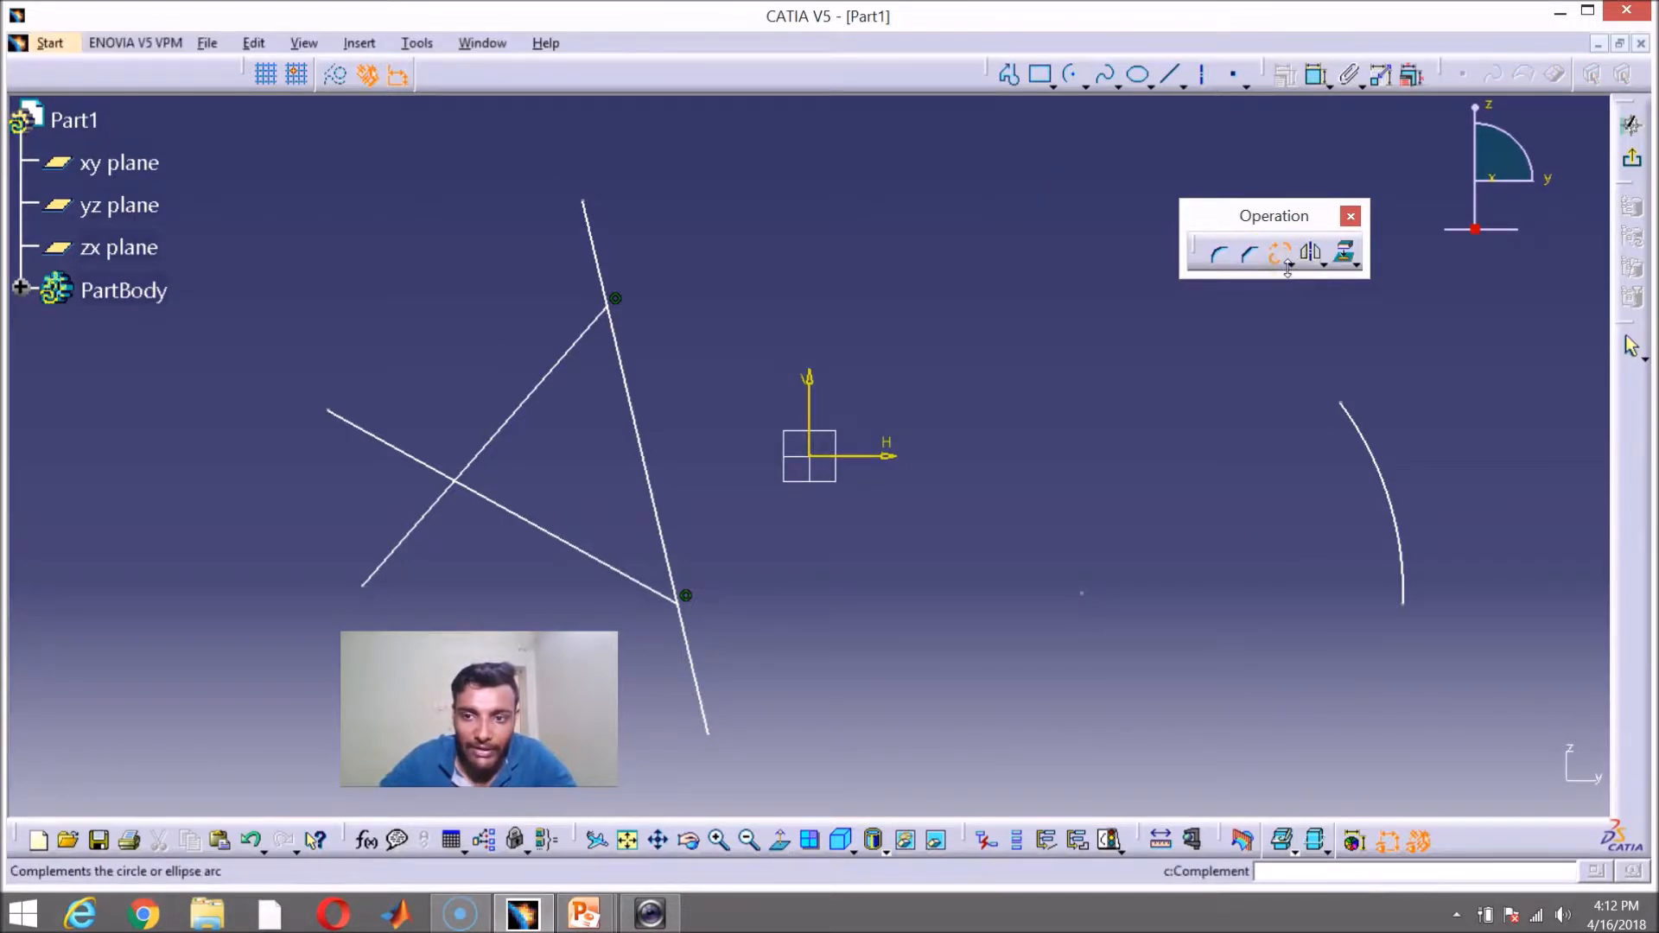
Step: Select all the sketch geometry, including the three lines and the arc, and delete it
left_click(1290, 266)
left_click(1323, 318)
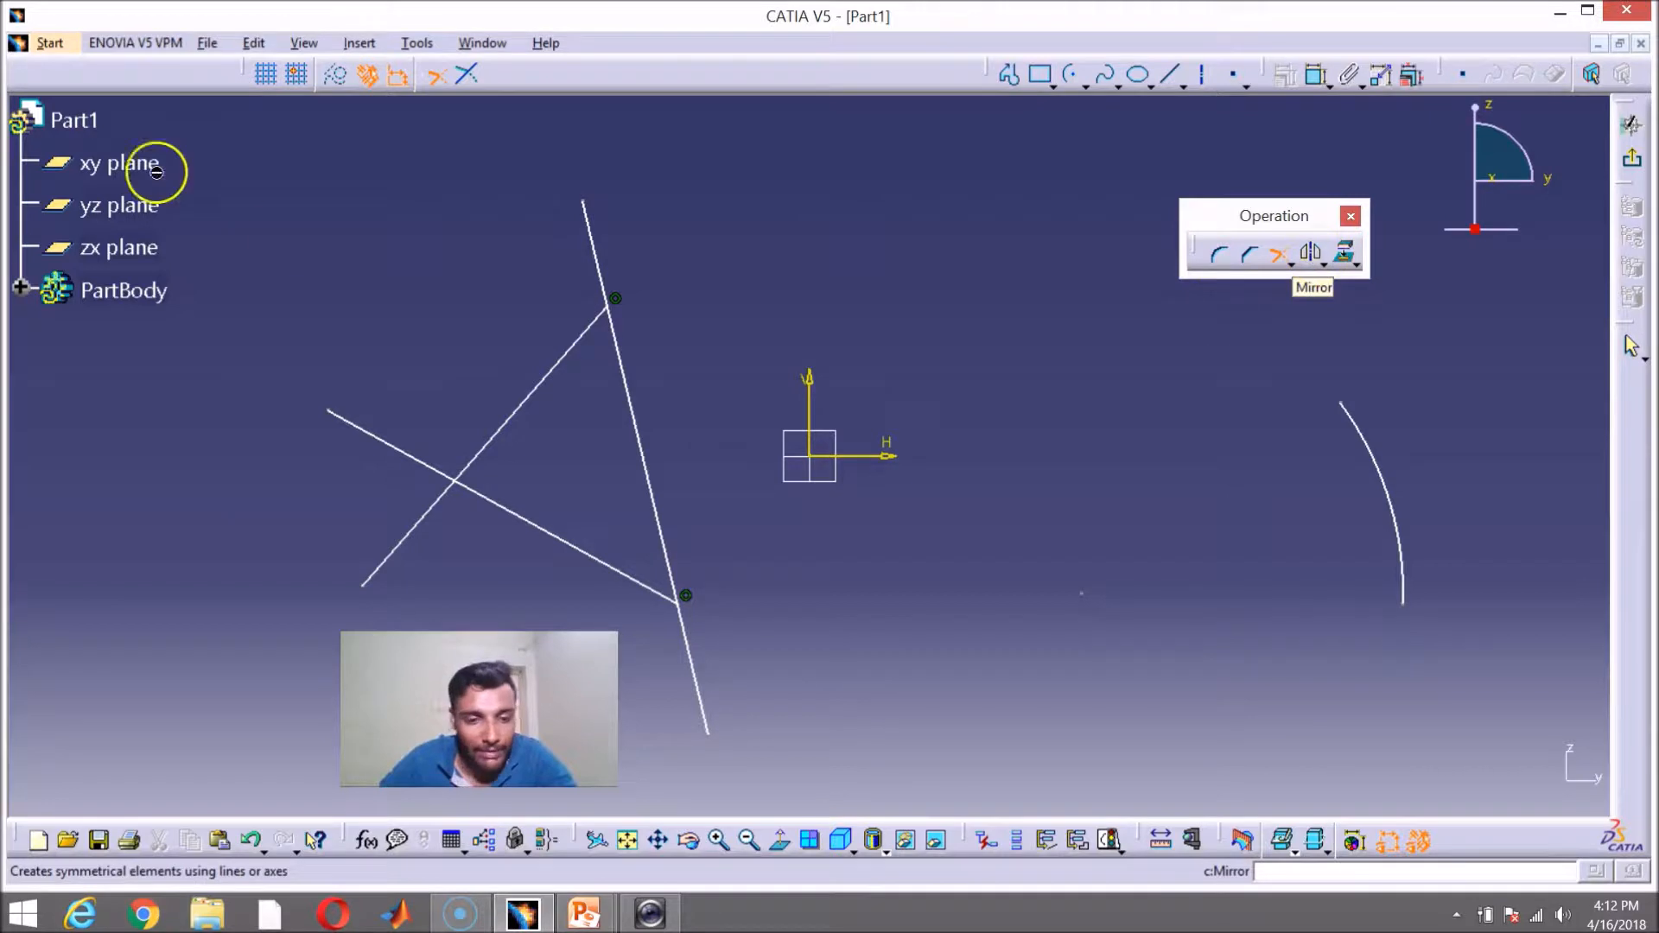
mouse_move(226, 134)
left_mouse_down()
mouse_move(723, 677)
mouse_move(1378, 704)
mouse_move(1460, 748)
left_mouse_up()
key("Escape")
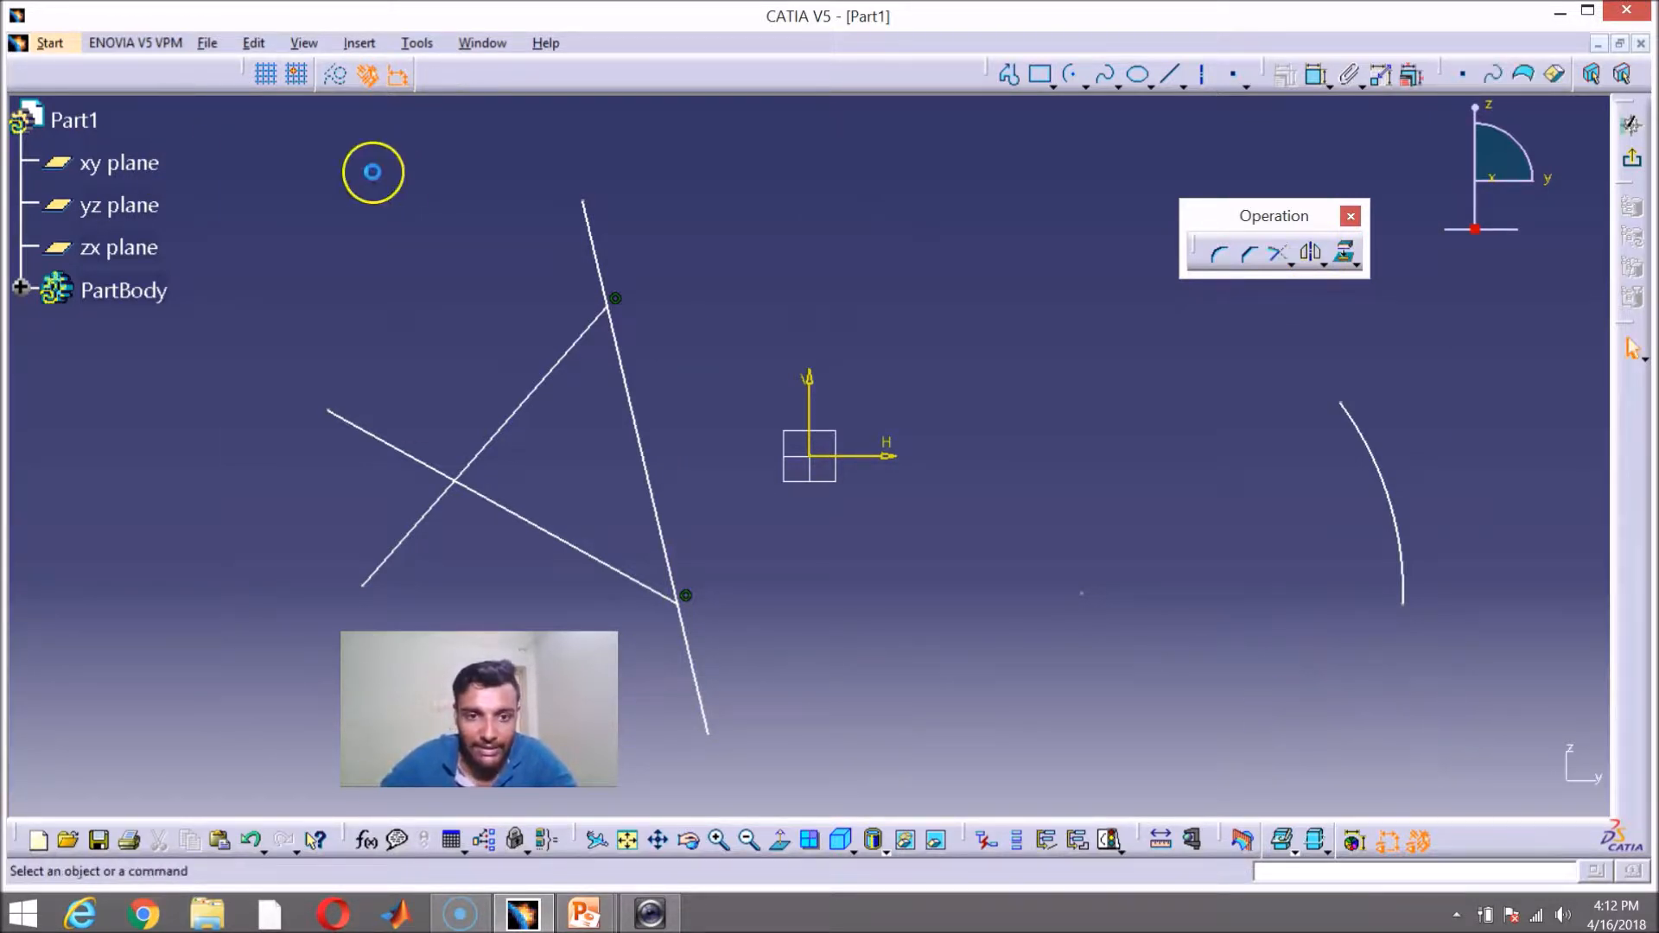
mouse_move(192, 131)
left_mouse_down()
mouse_move(1193, 674)
mouse_move(1506, 756)
left_mouse_up()
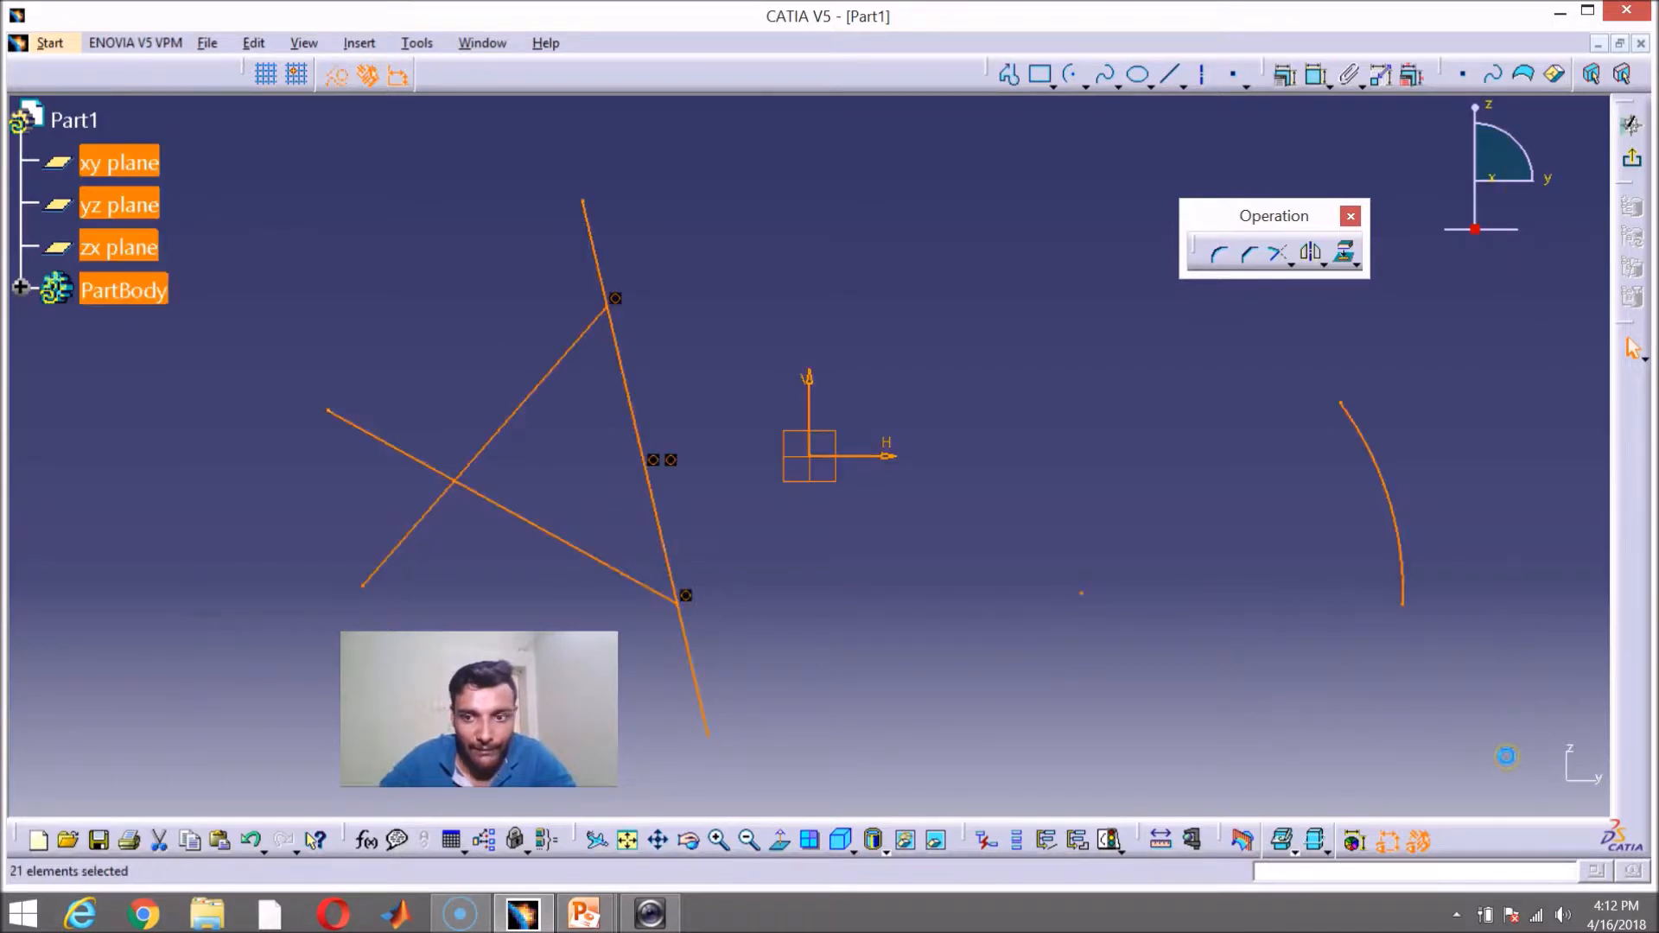
key("Delete")
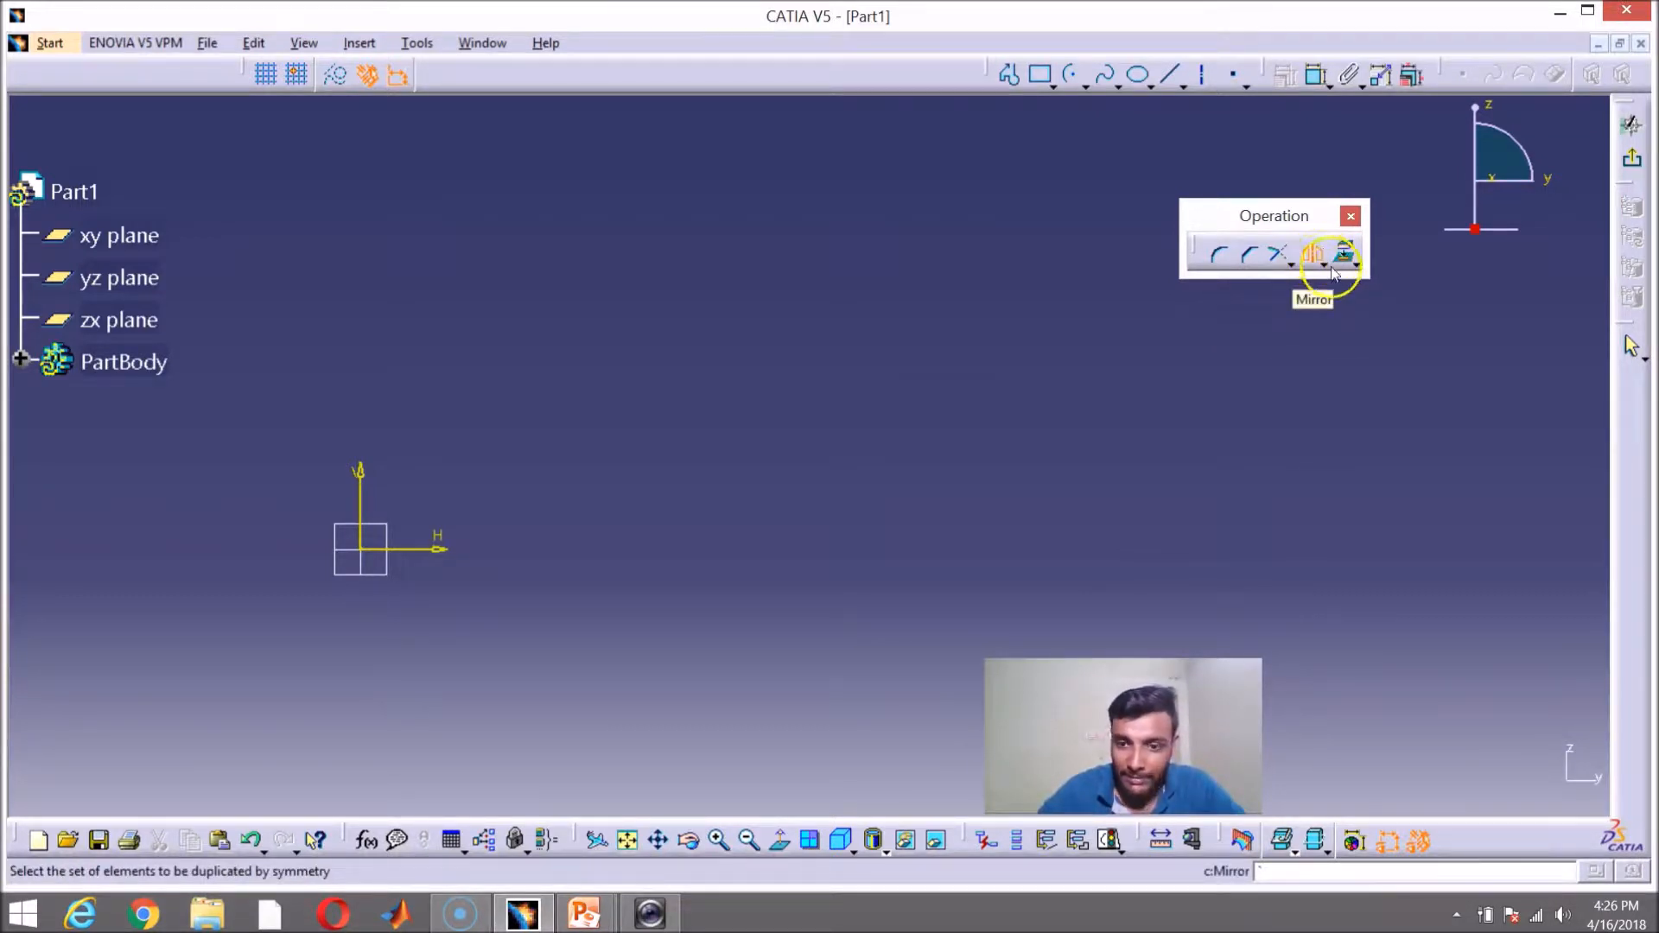
Step: Draw a rectangle on the positive side of the origin with its lower edge along the horizontal axis
left_click(1042, 75)
left_click(456, 550)
left_click(816, 363)
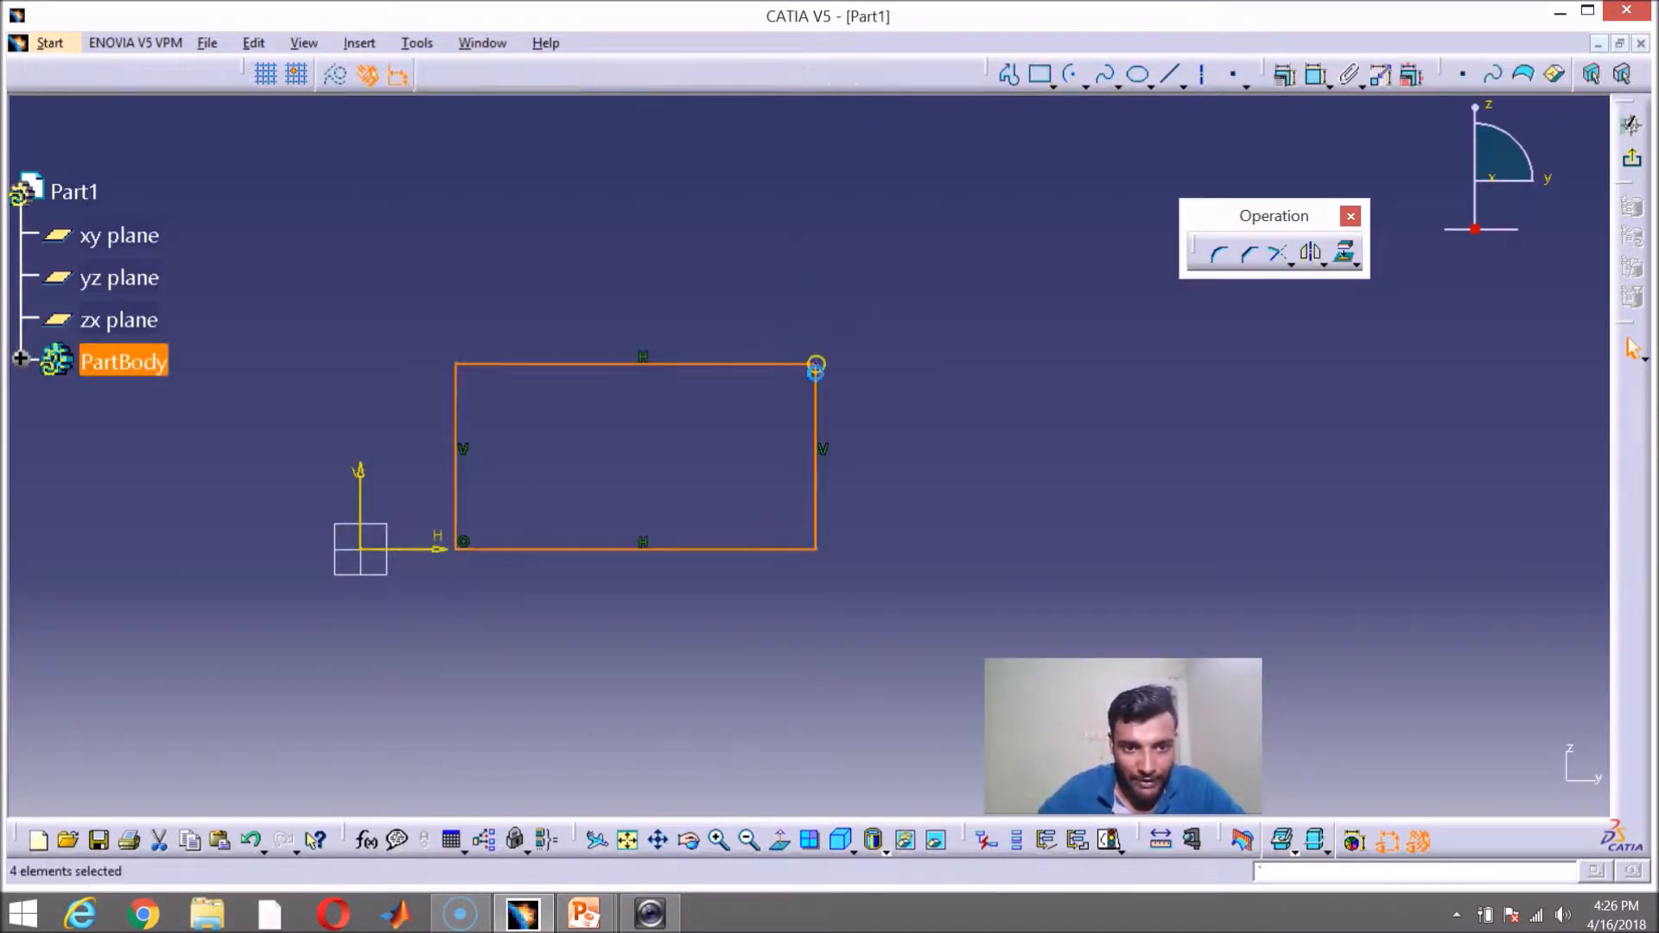
middle_click_drag(1117, 559, 666, 813)
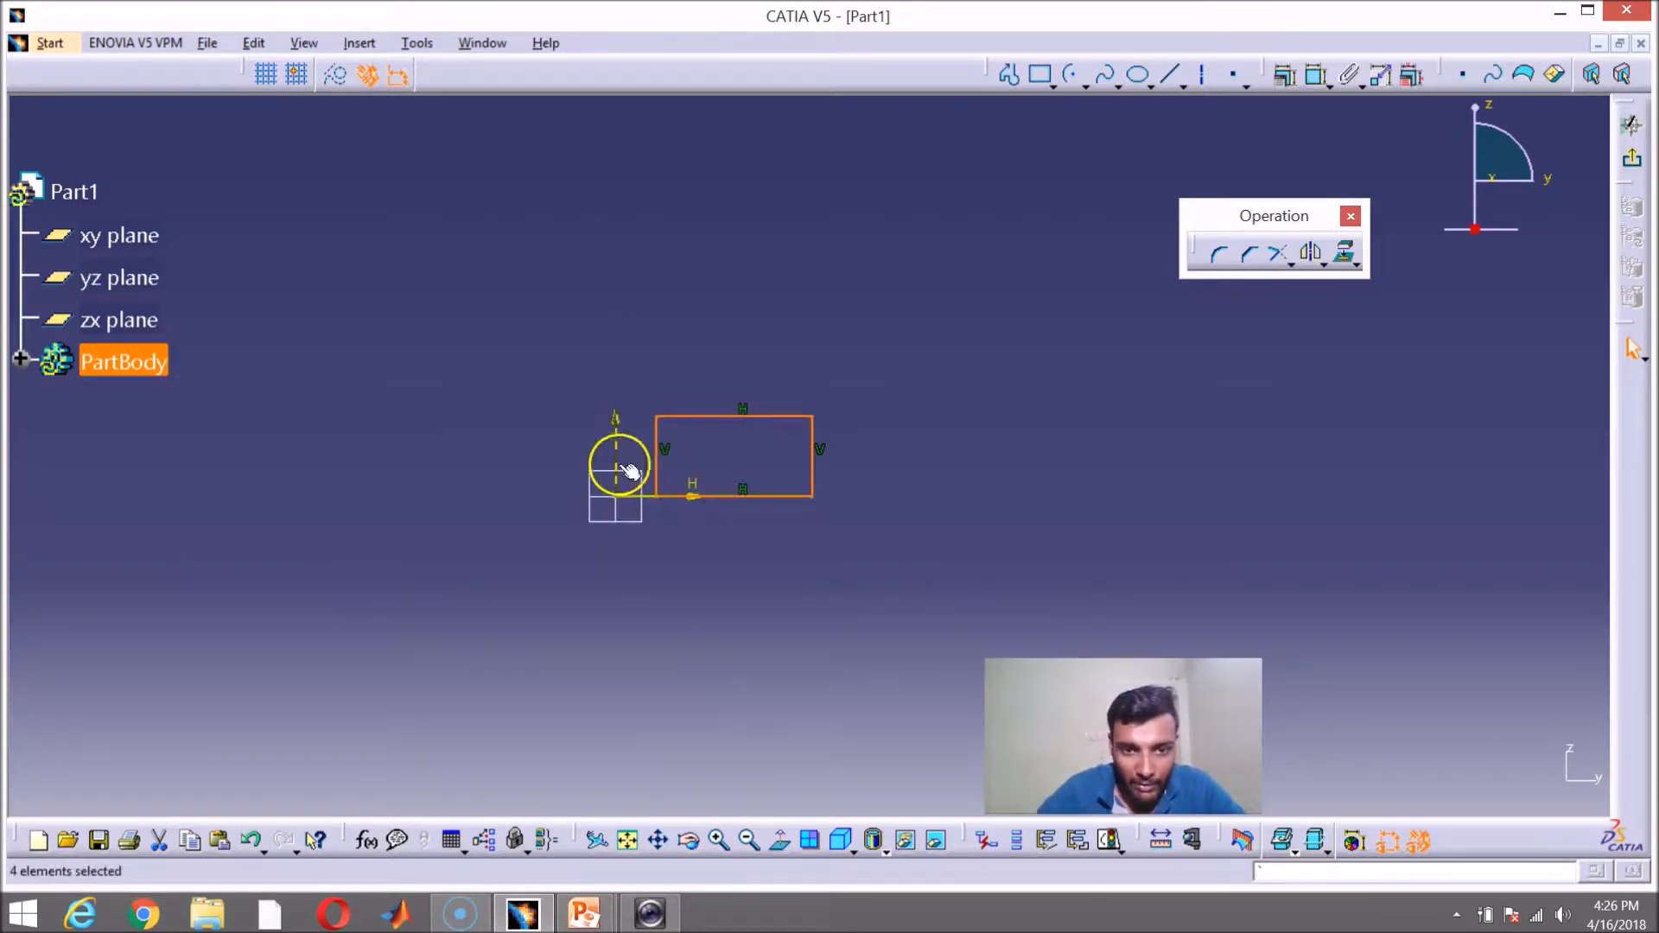
left_click(753, 602)
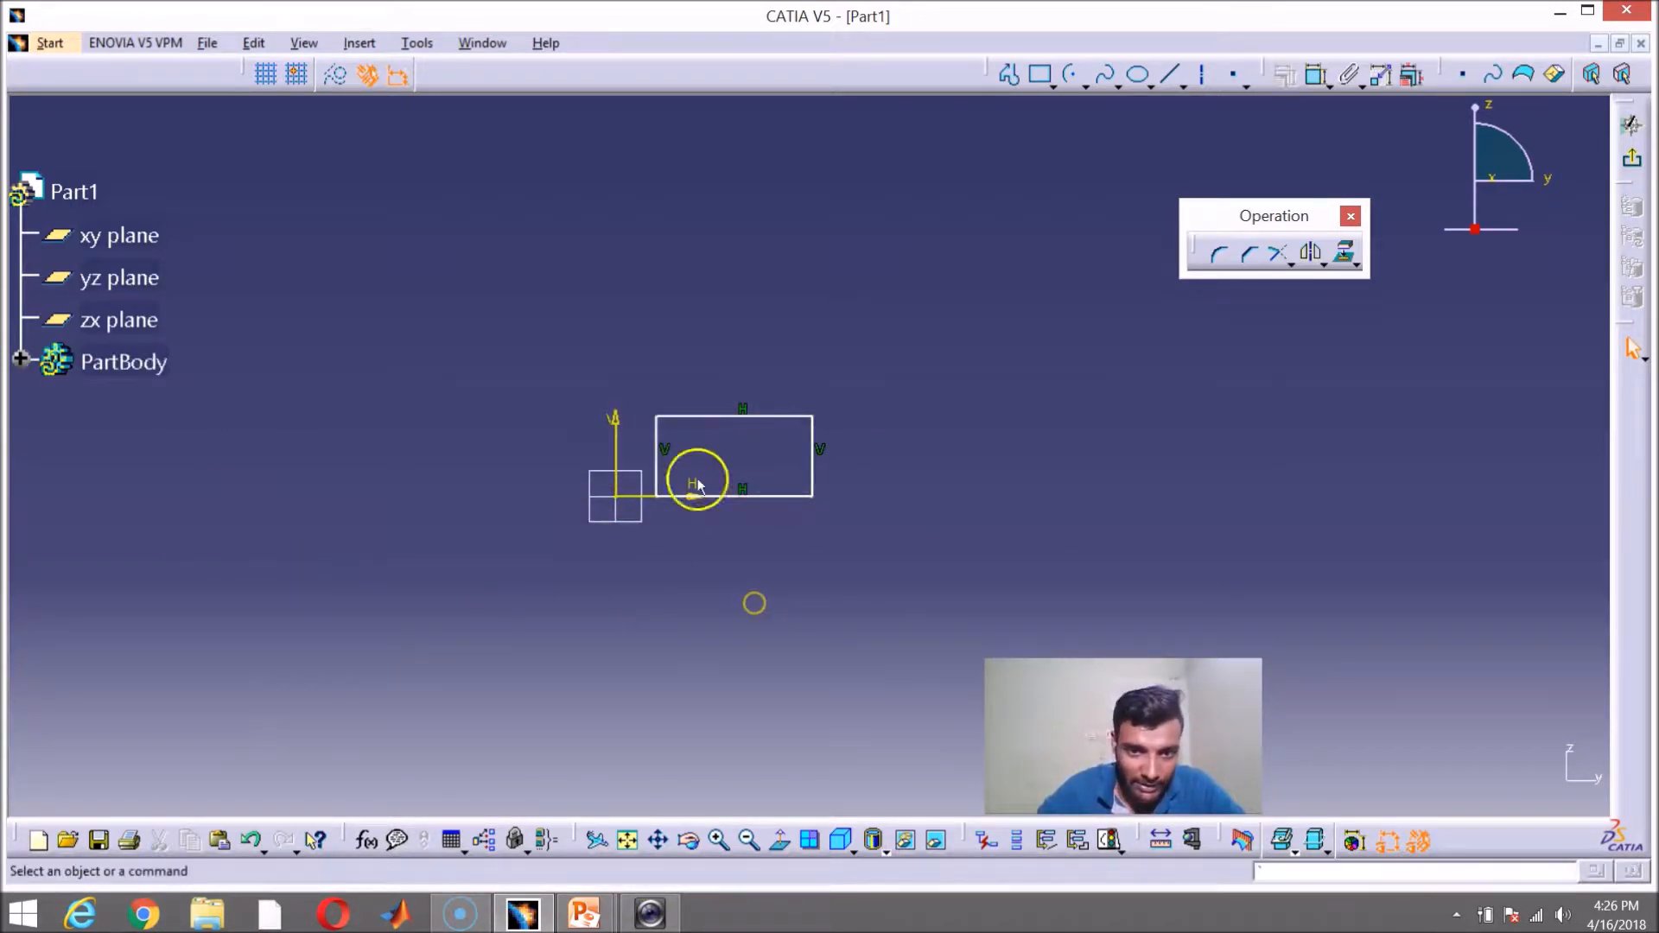
Step: Mirror the whole rectangle about the sketch's vertical axis
left_click_drag(637, 367, 871, 548)
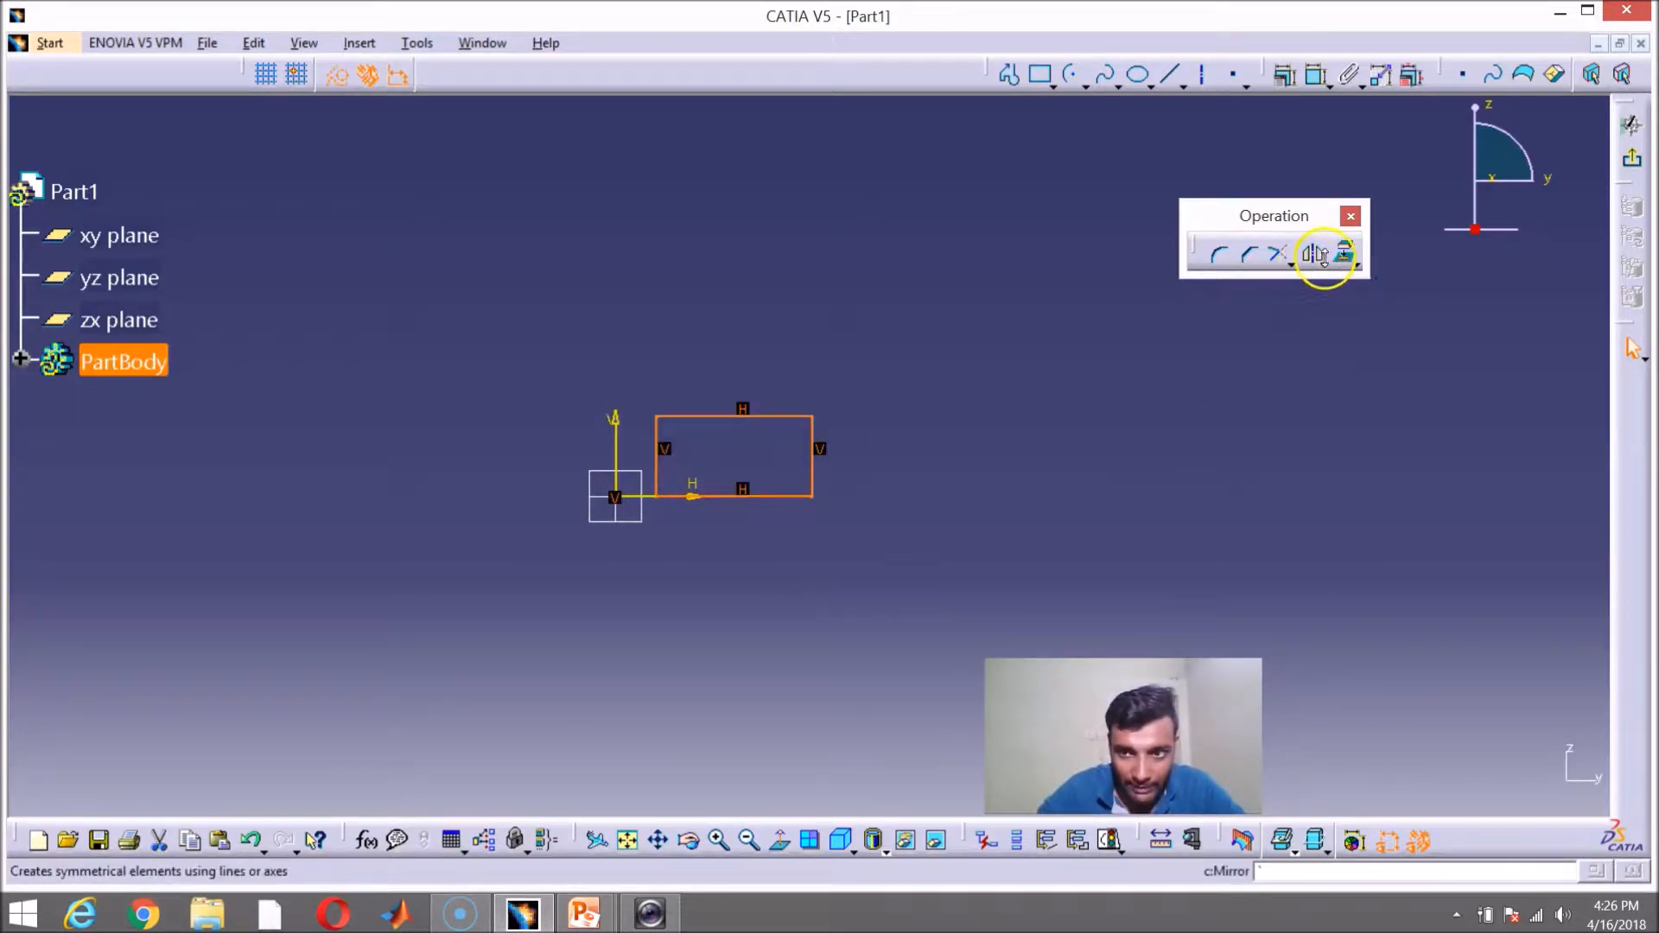
left_click(1352, 262)
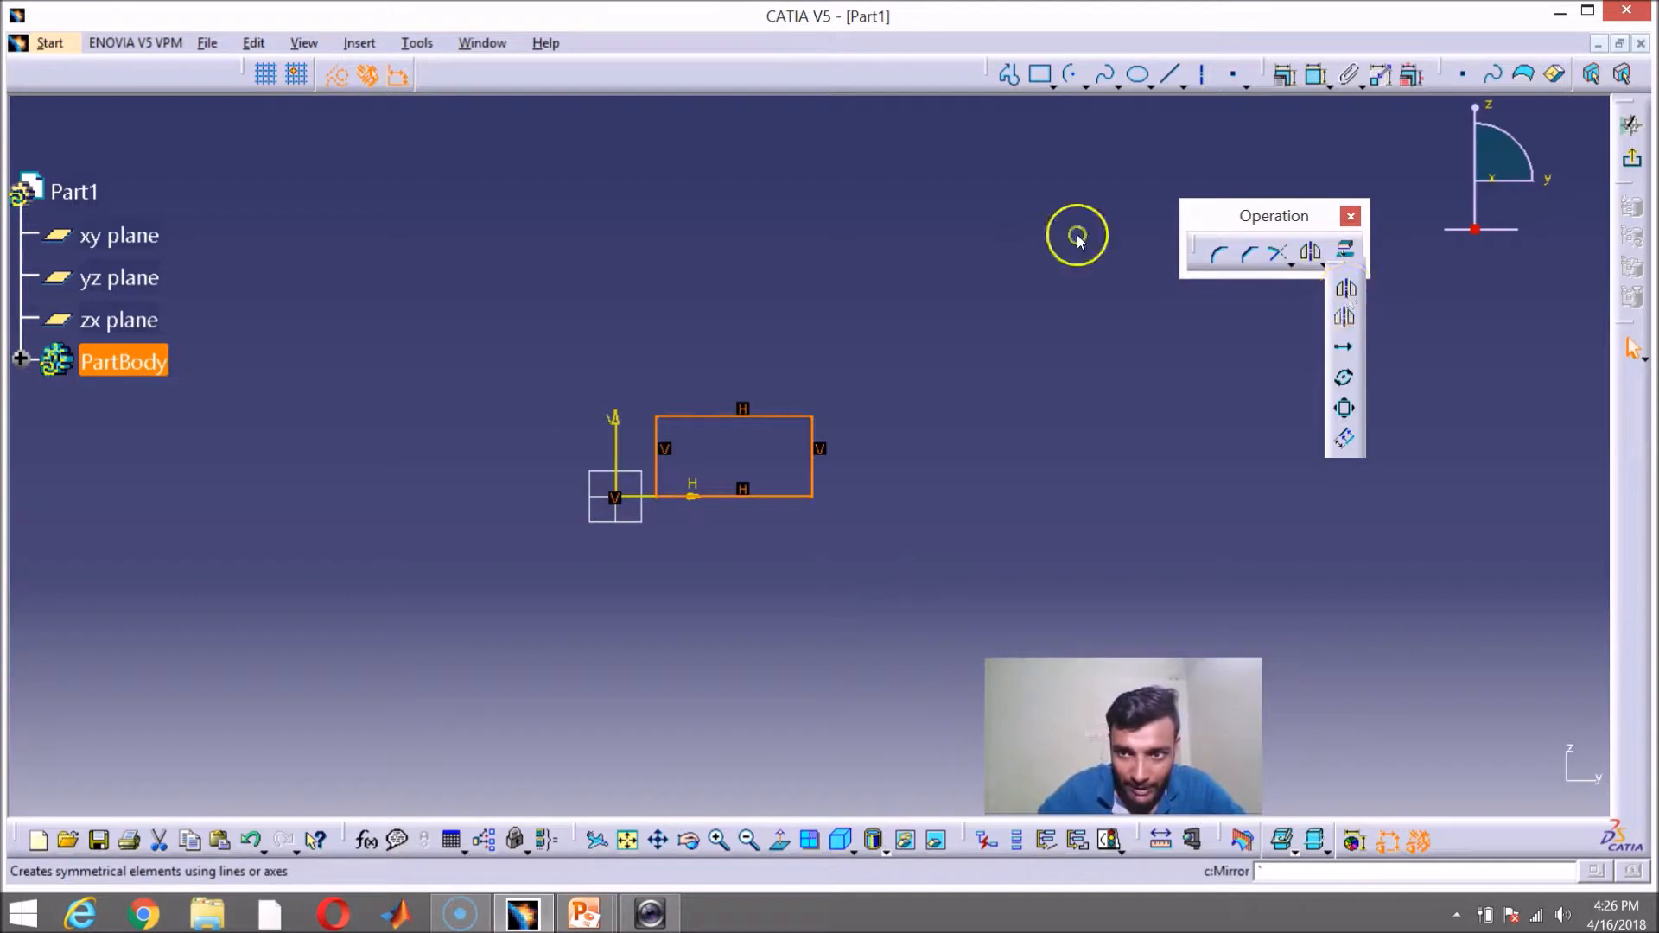
left_click(1346, 292)
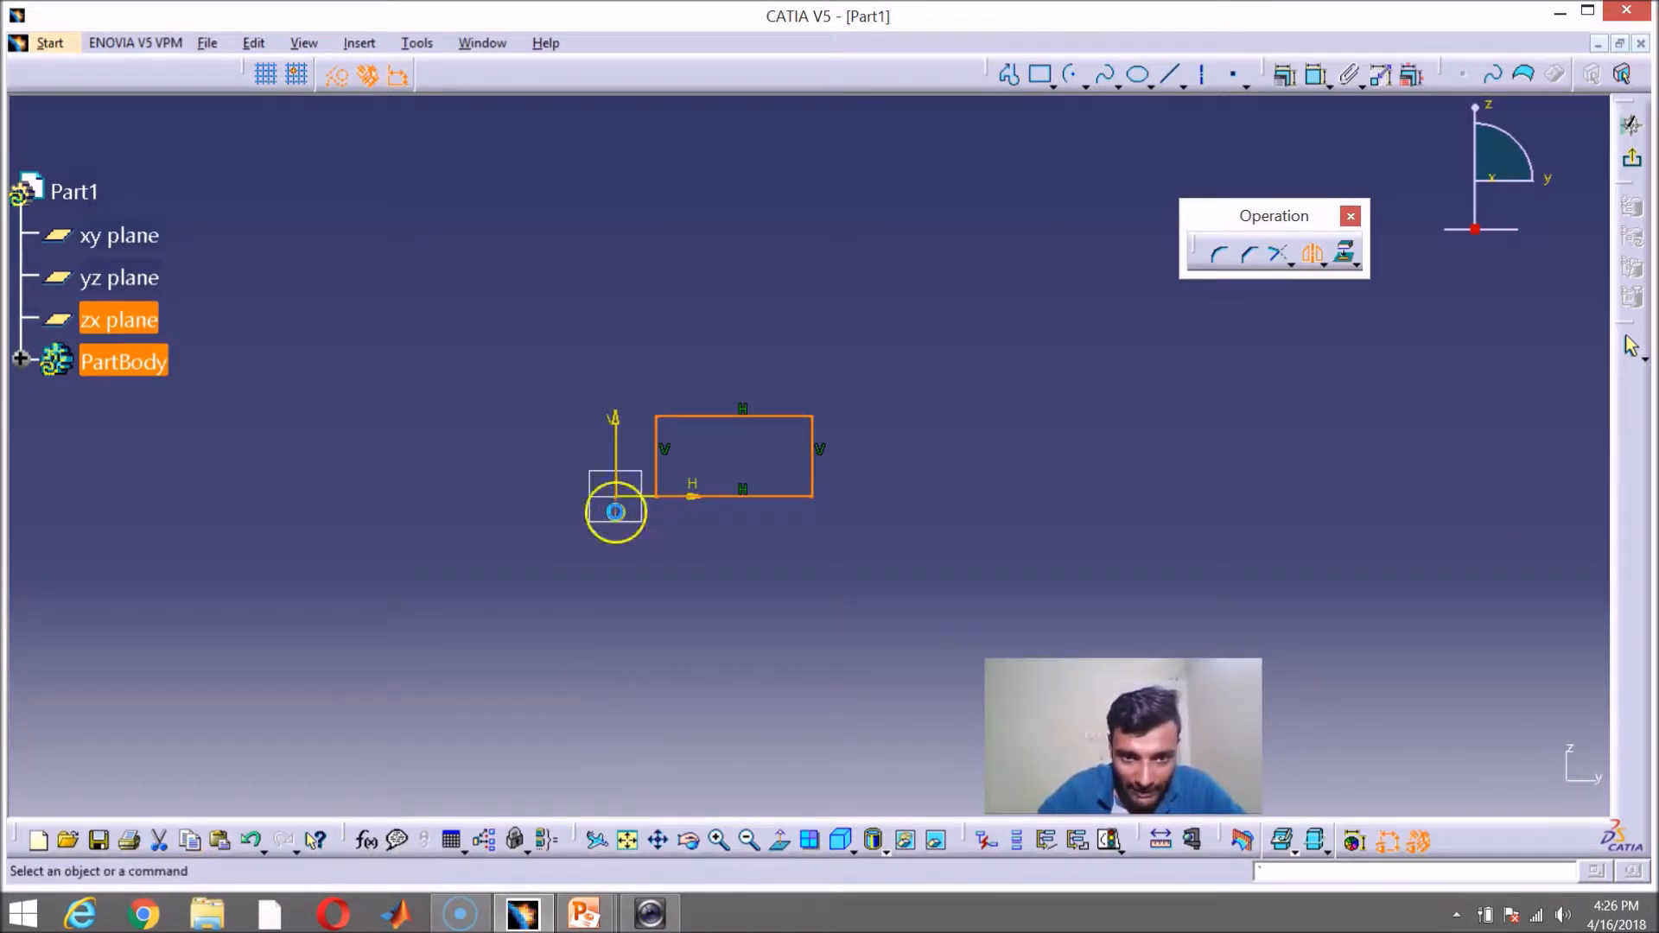
left_click(616, 516)
mouse_move(699, 657)
middle_mouse_down()
mouse_move(703, 611)
mouse_move(657, 553)
middle_mouse_up()
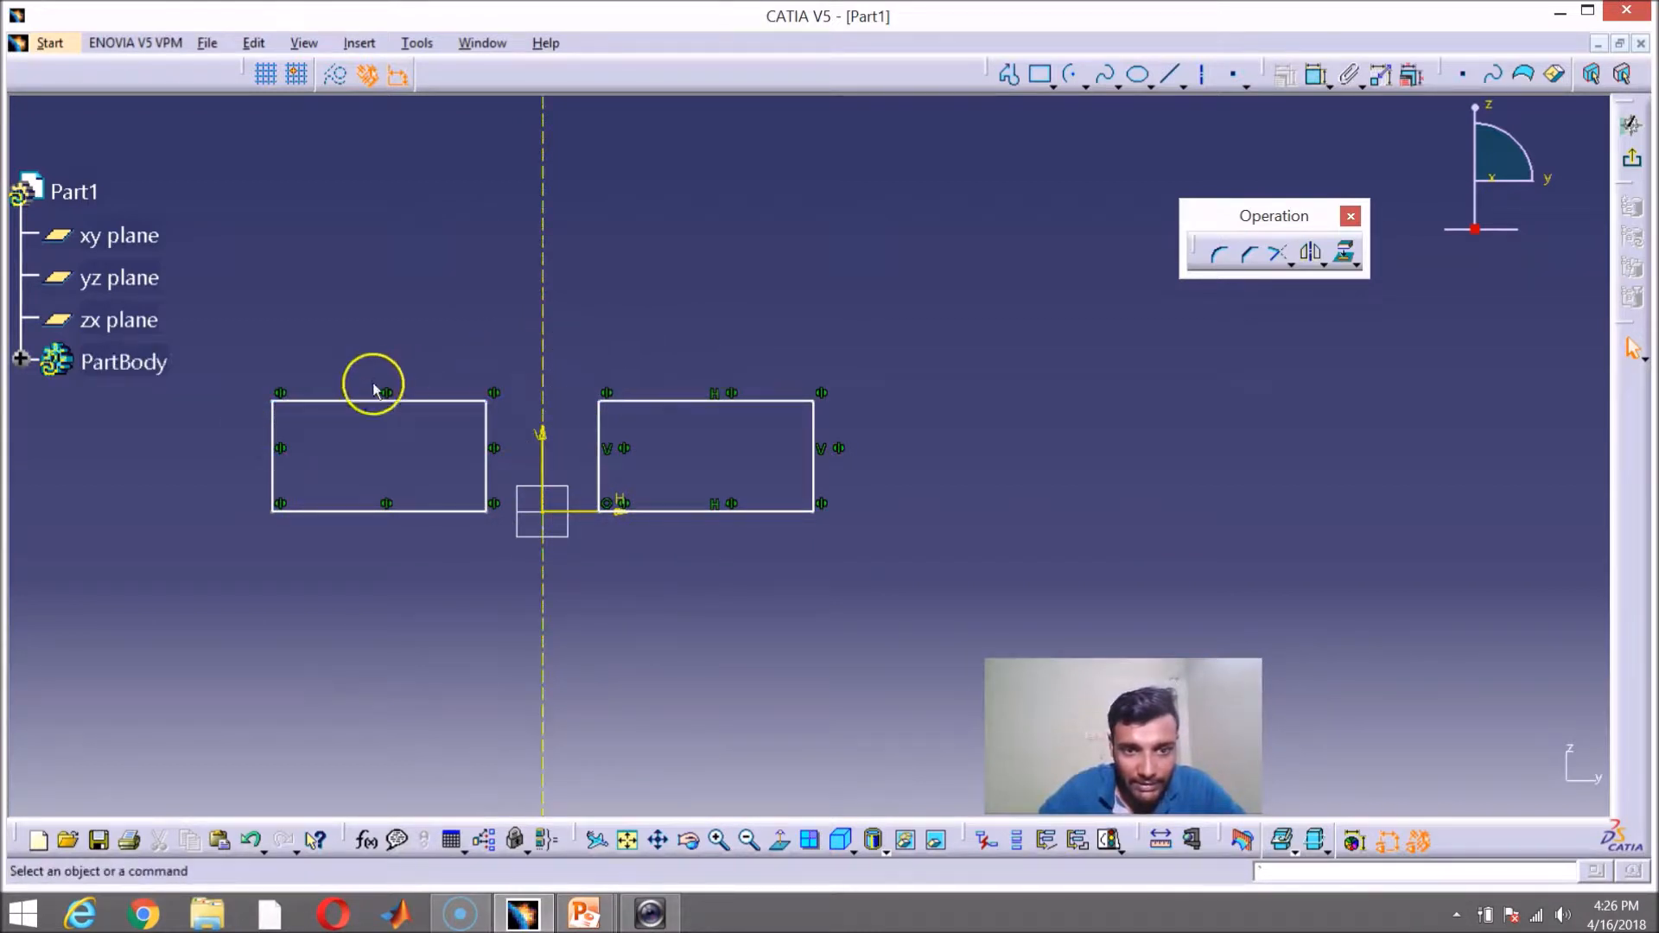
Step: Undo the Mirror to leave only the original rectangle
left_click(1324, 263)
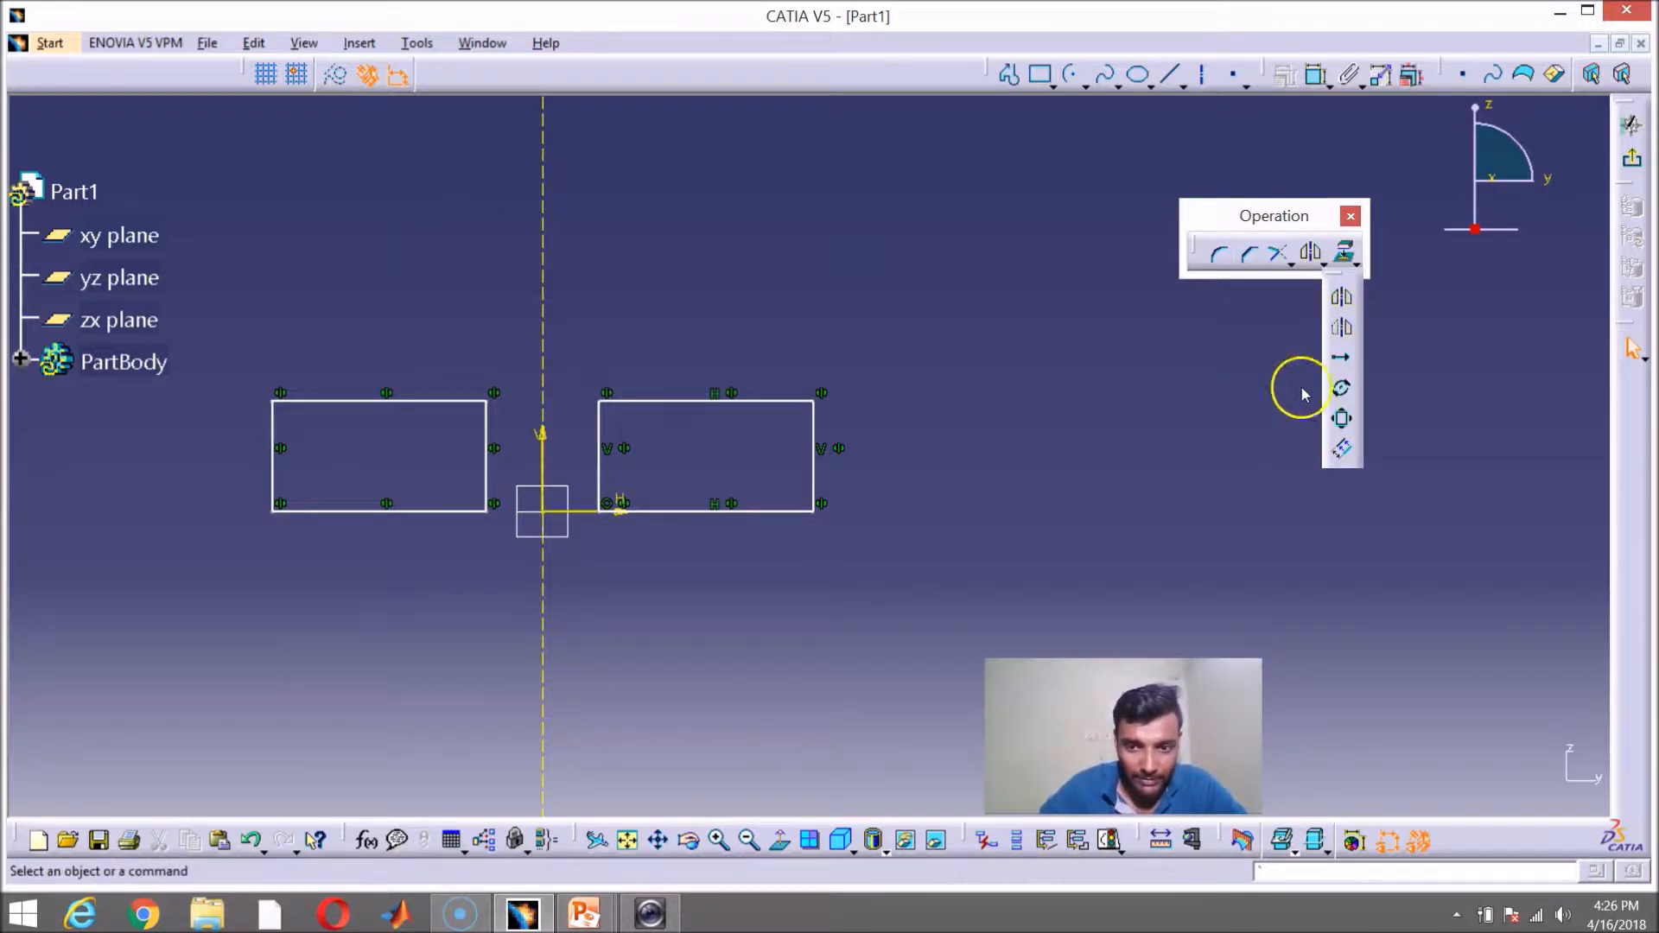
left_click(1096, 434)
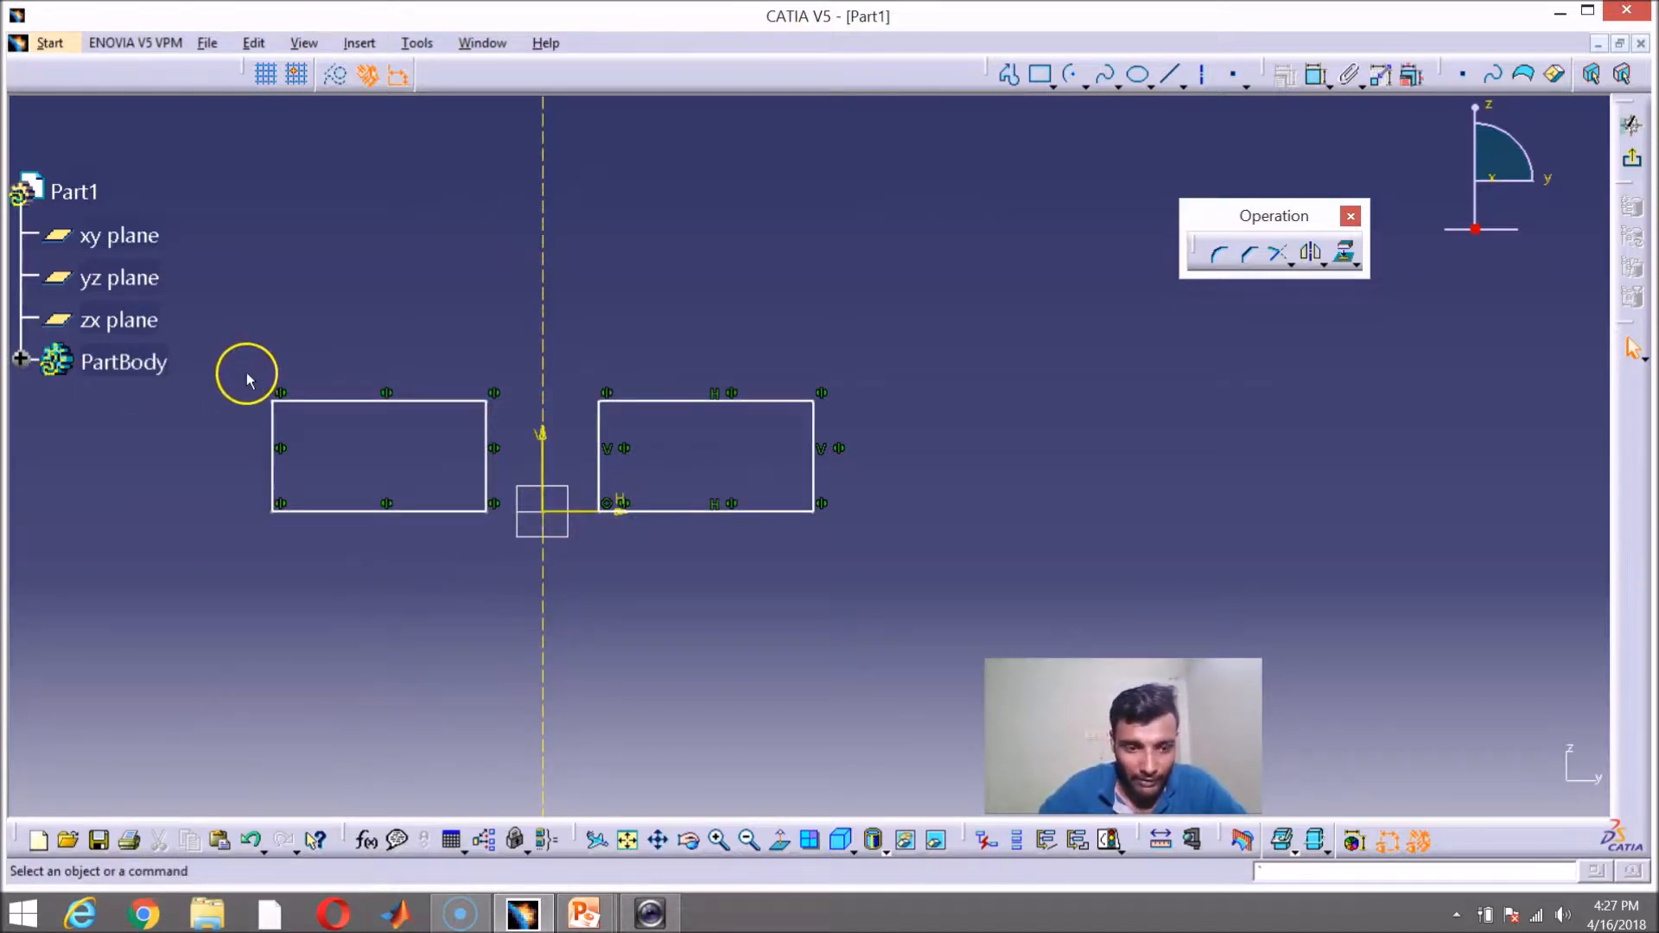
key("ctrl+z")
left_click(771, 660)
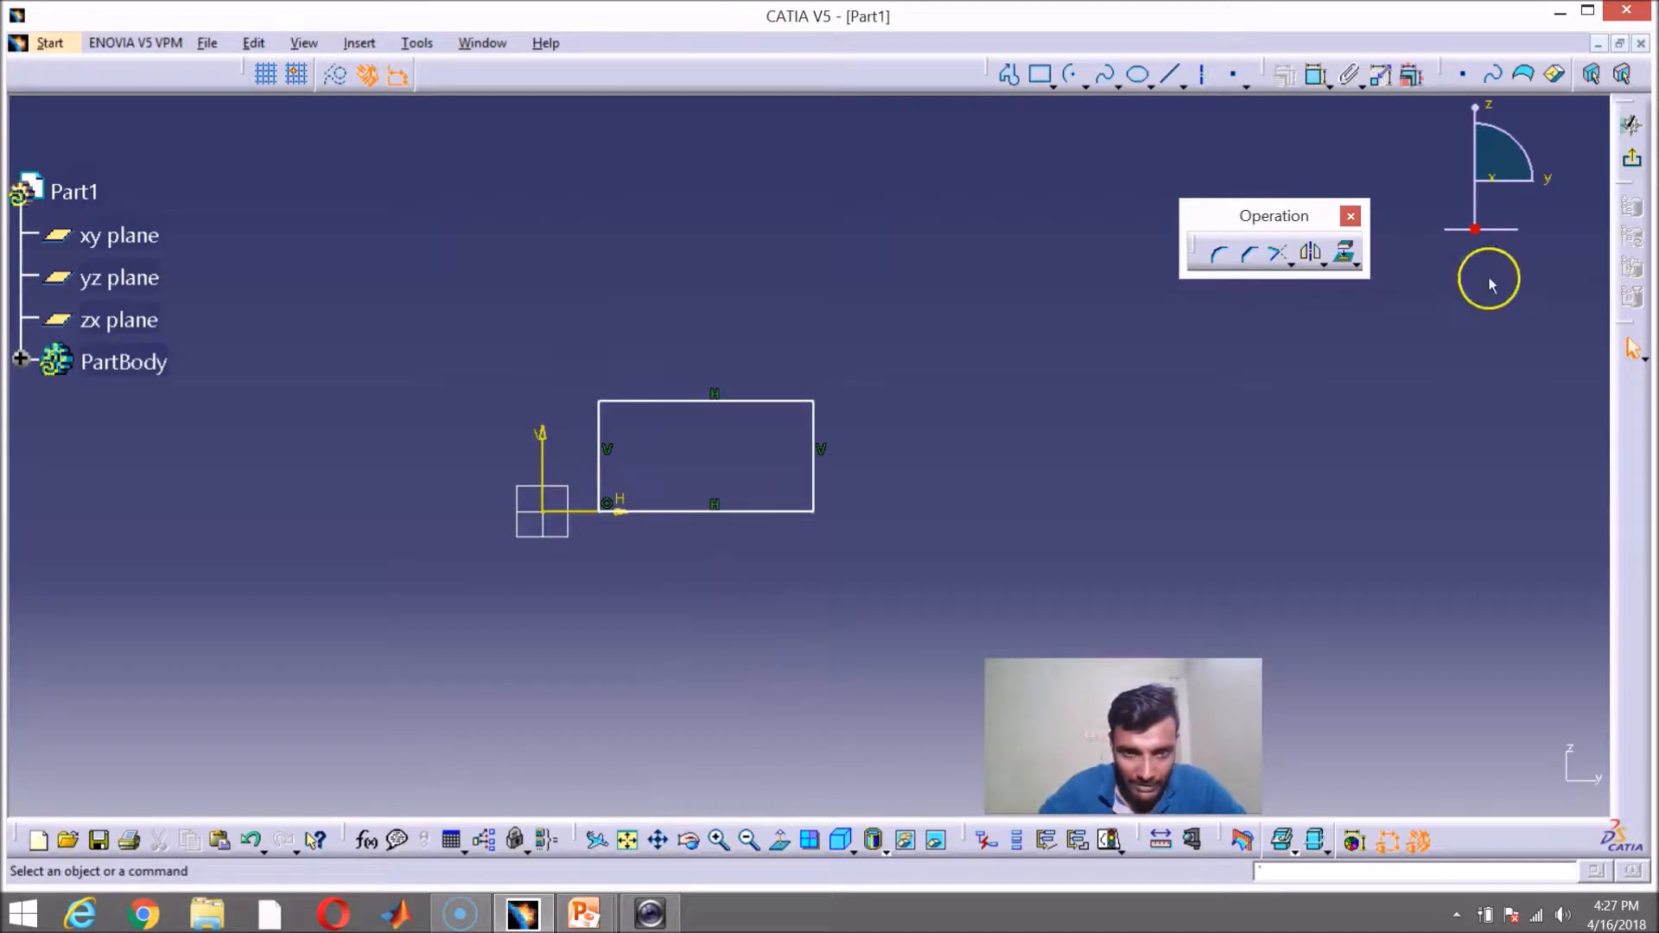
Step: Flip the whole rectangle to the other side of the vertical axis with Symmetry, without duplicating it
left_click_drag(581, 326, 867, 560)
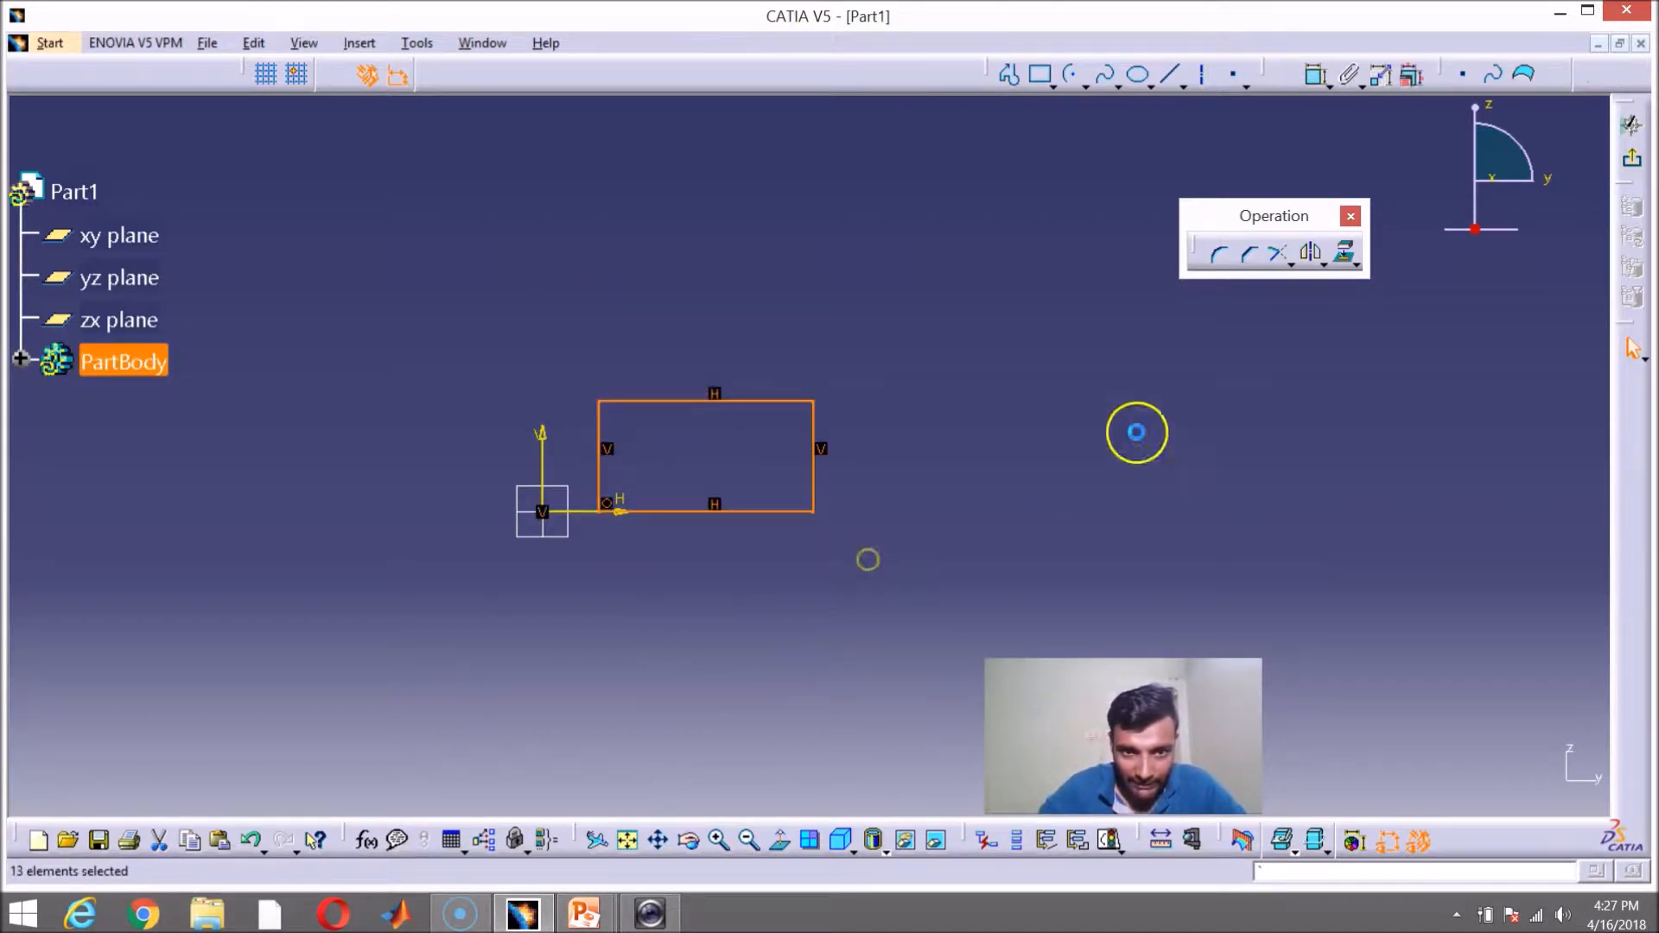
left_click(1324, 264)
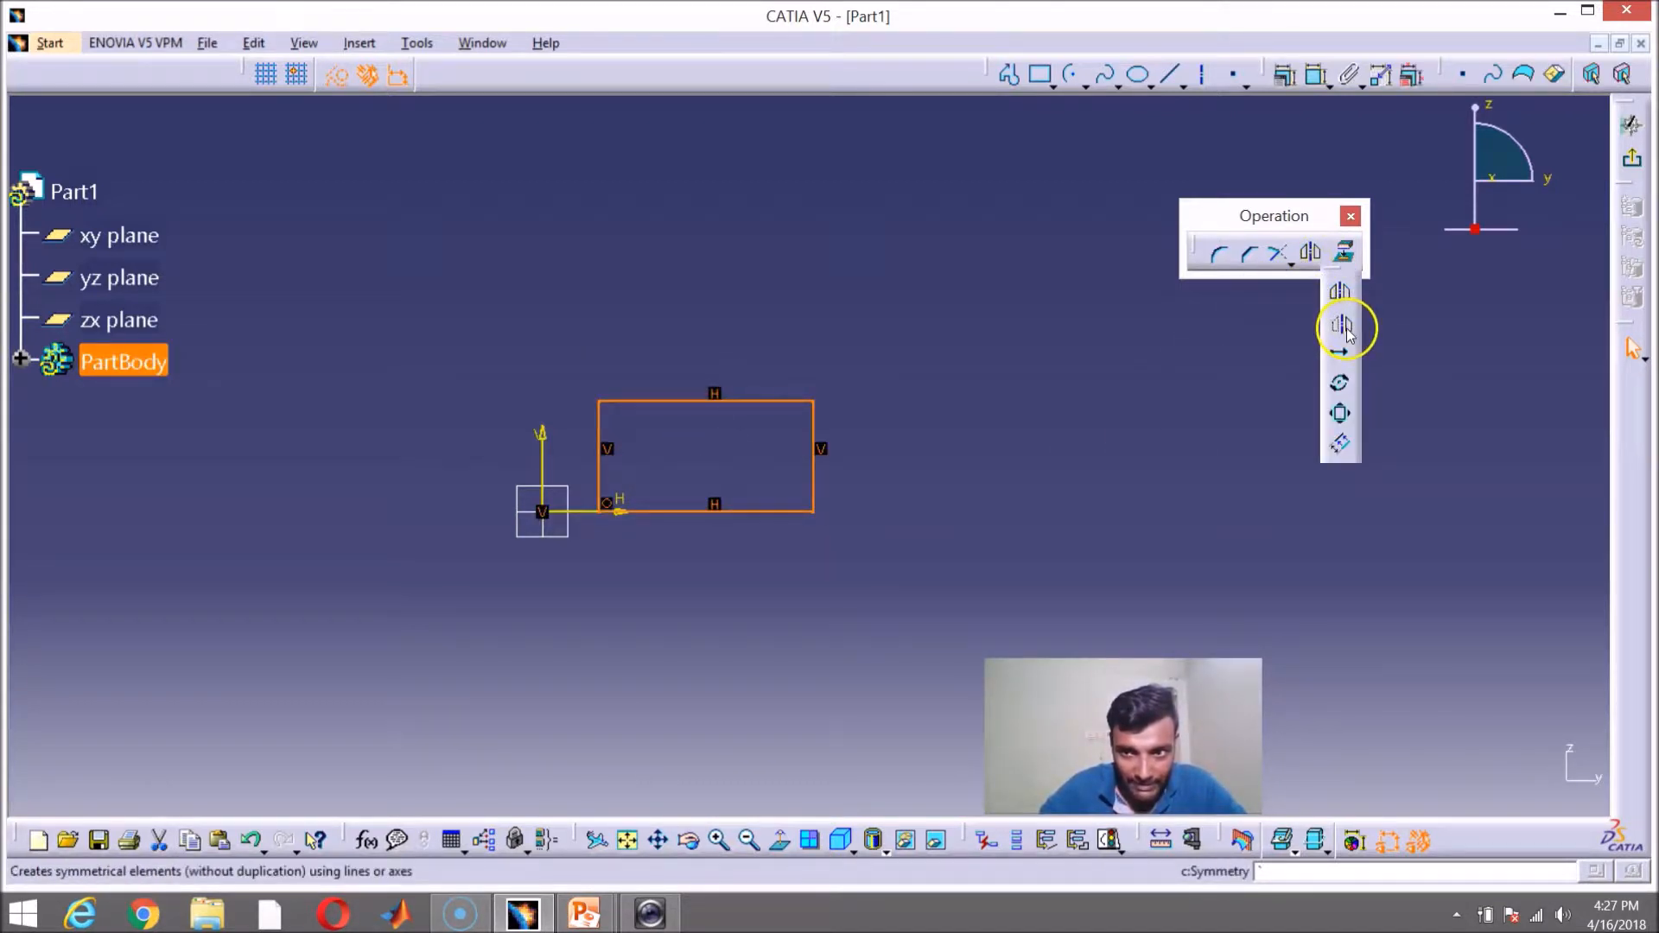
left_click(1343, 328)
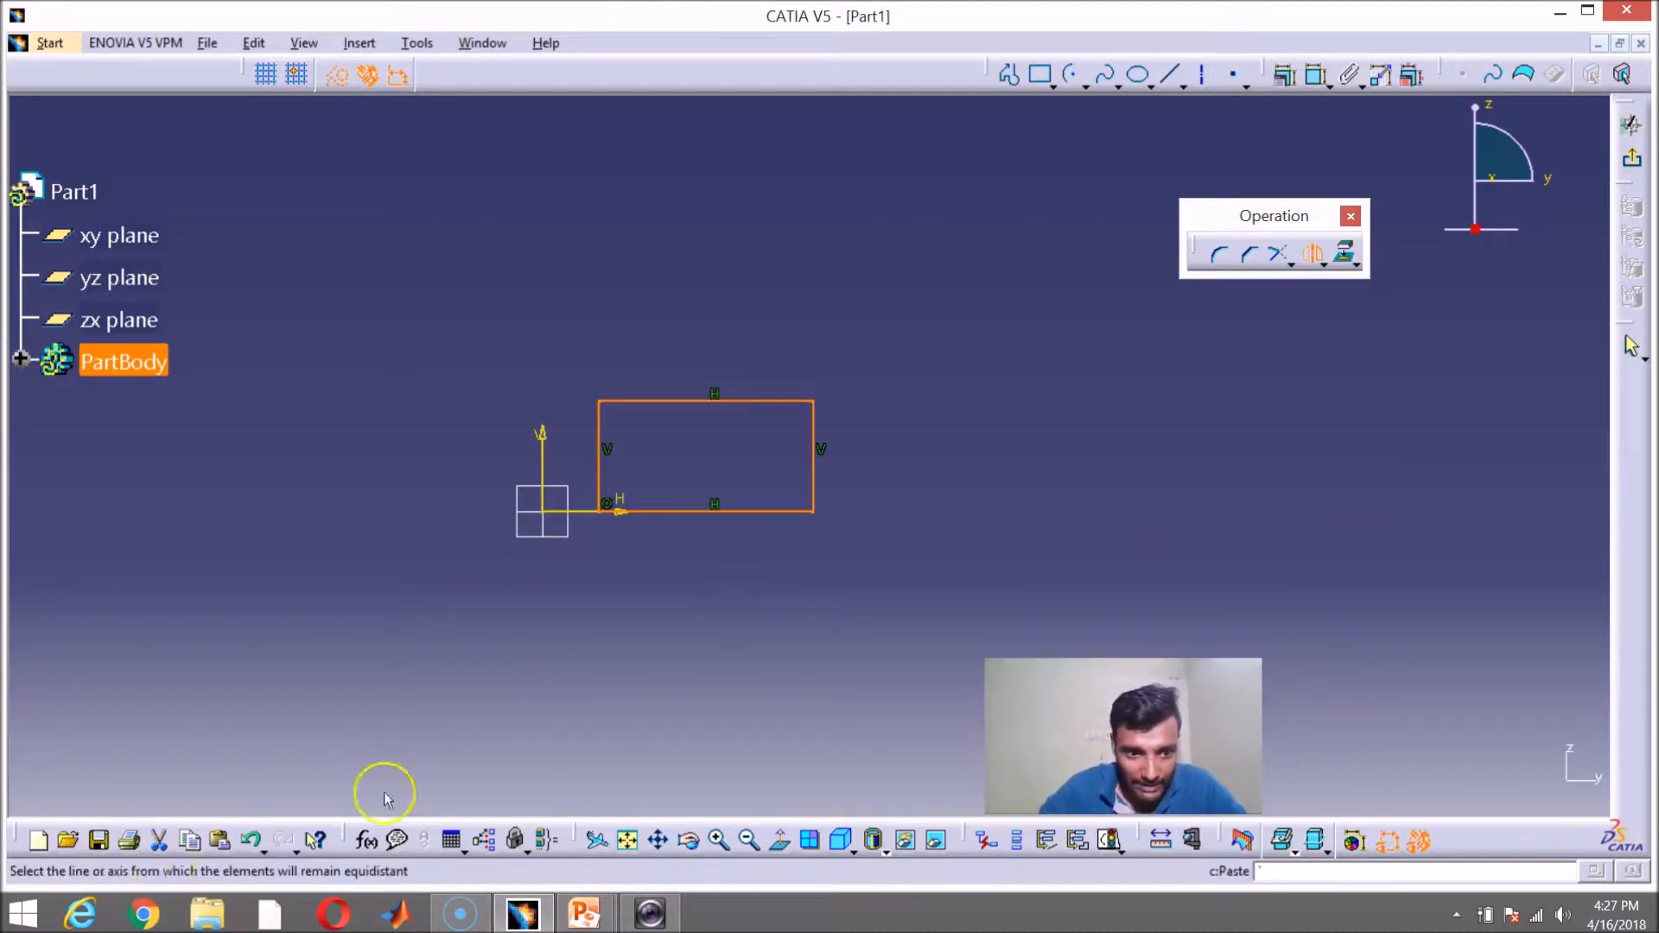
left_click(542, 526)
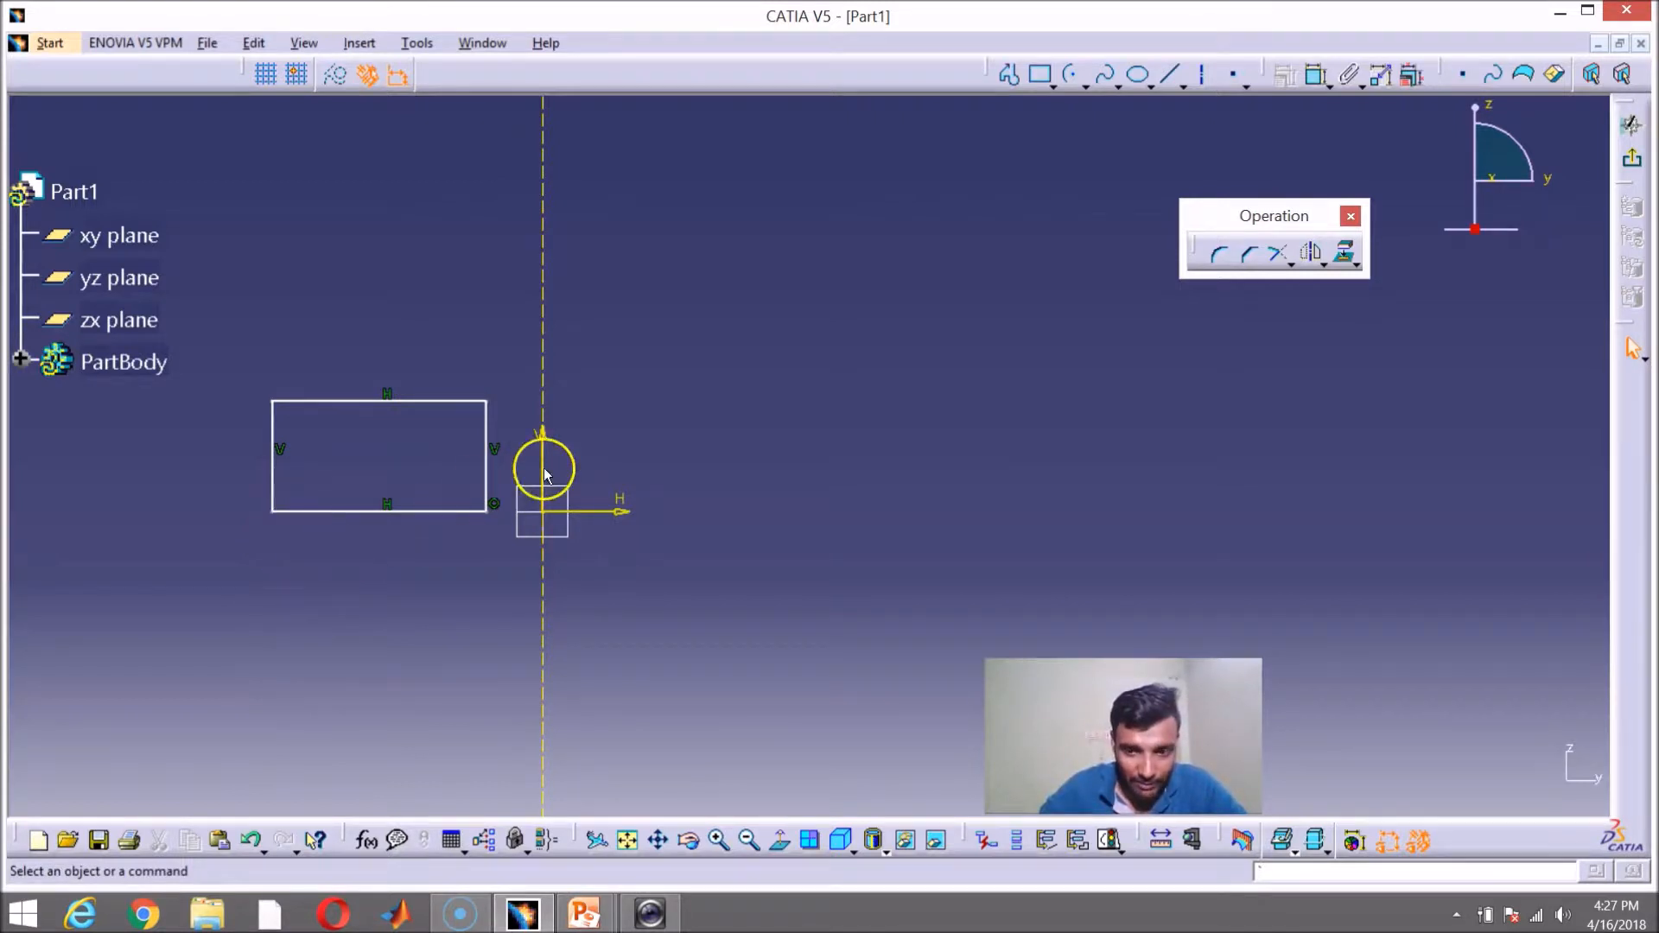
Step: Delete the flipped rectangle and the dashed vertical reference line through the sketch origin
left_click_drag(221, 346, 681, 600)
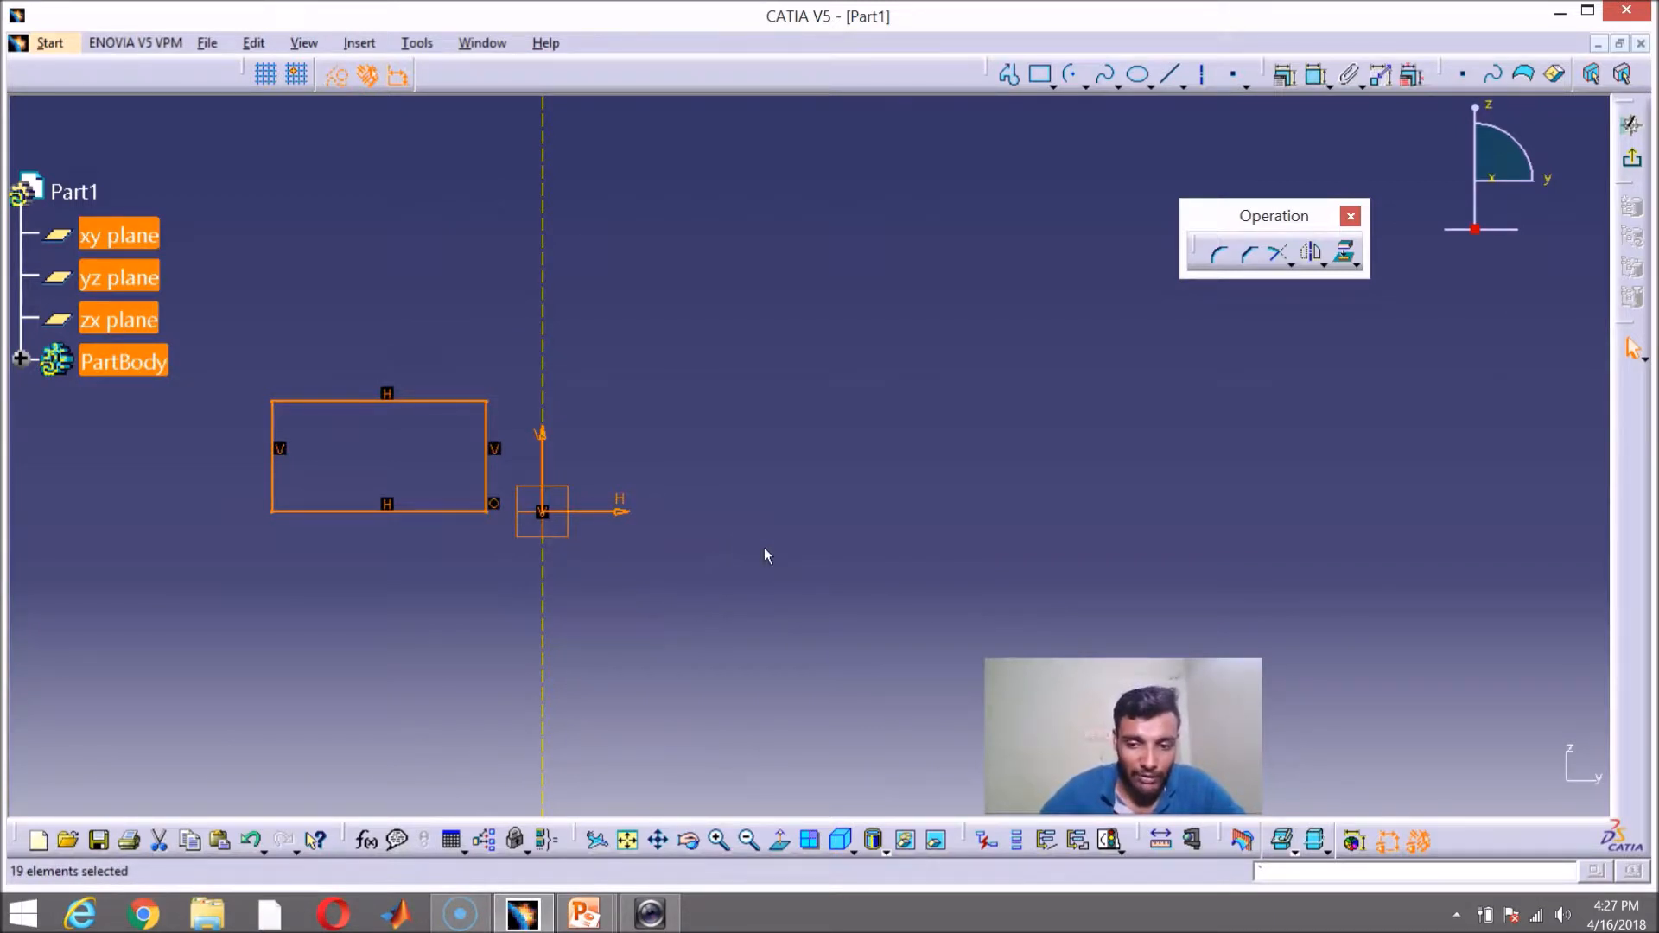
key("Delete")
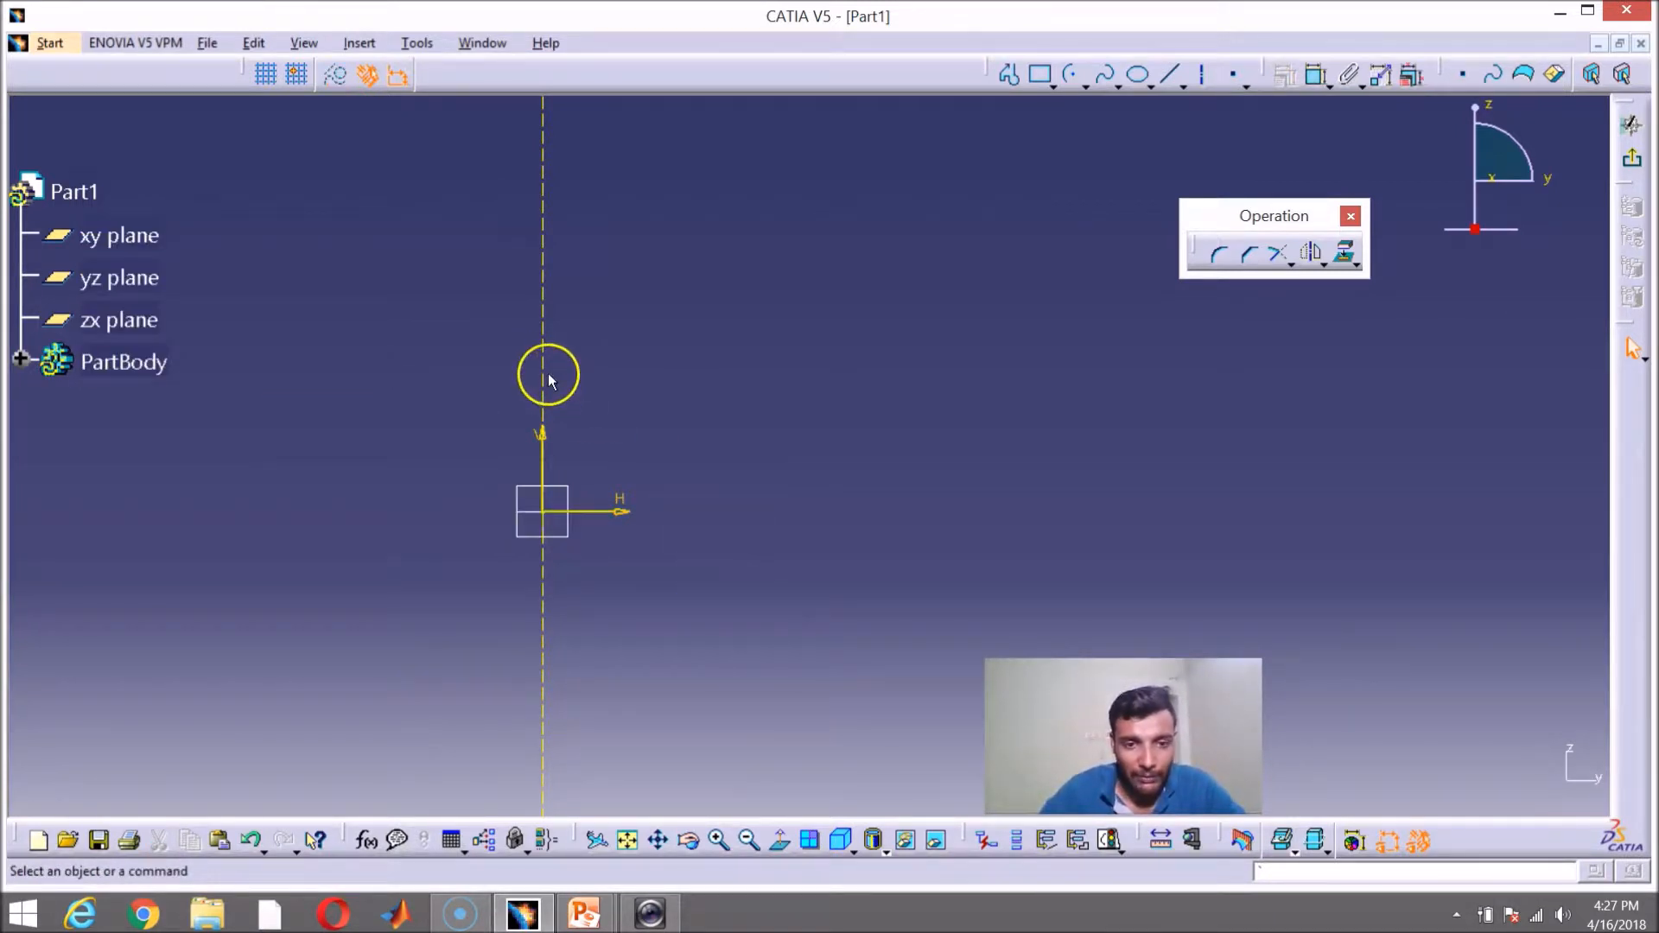
left_click(543, 370)
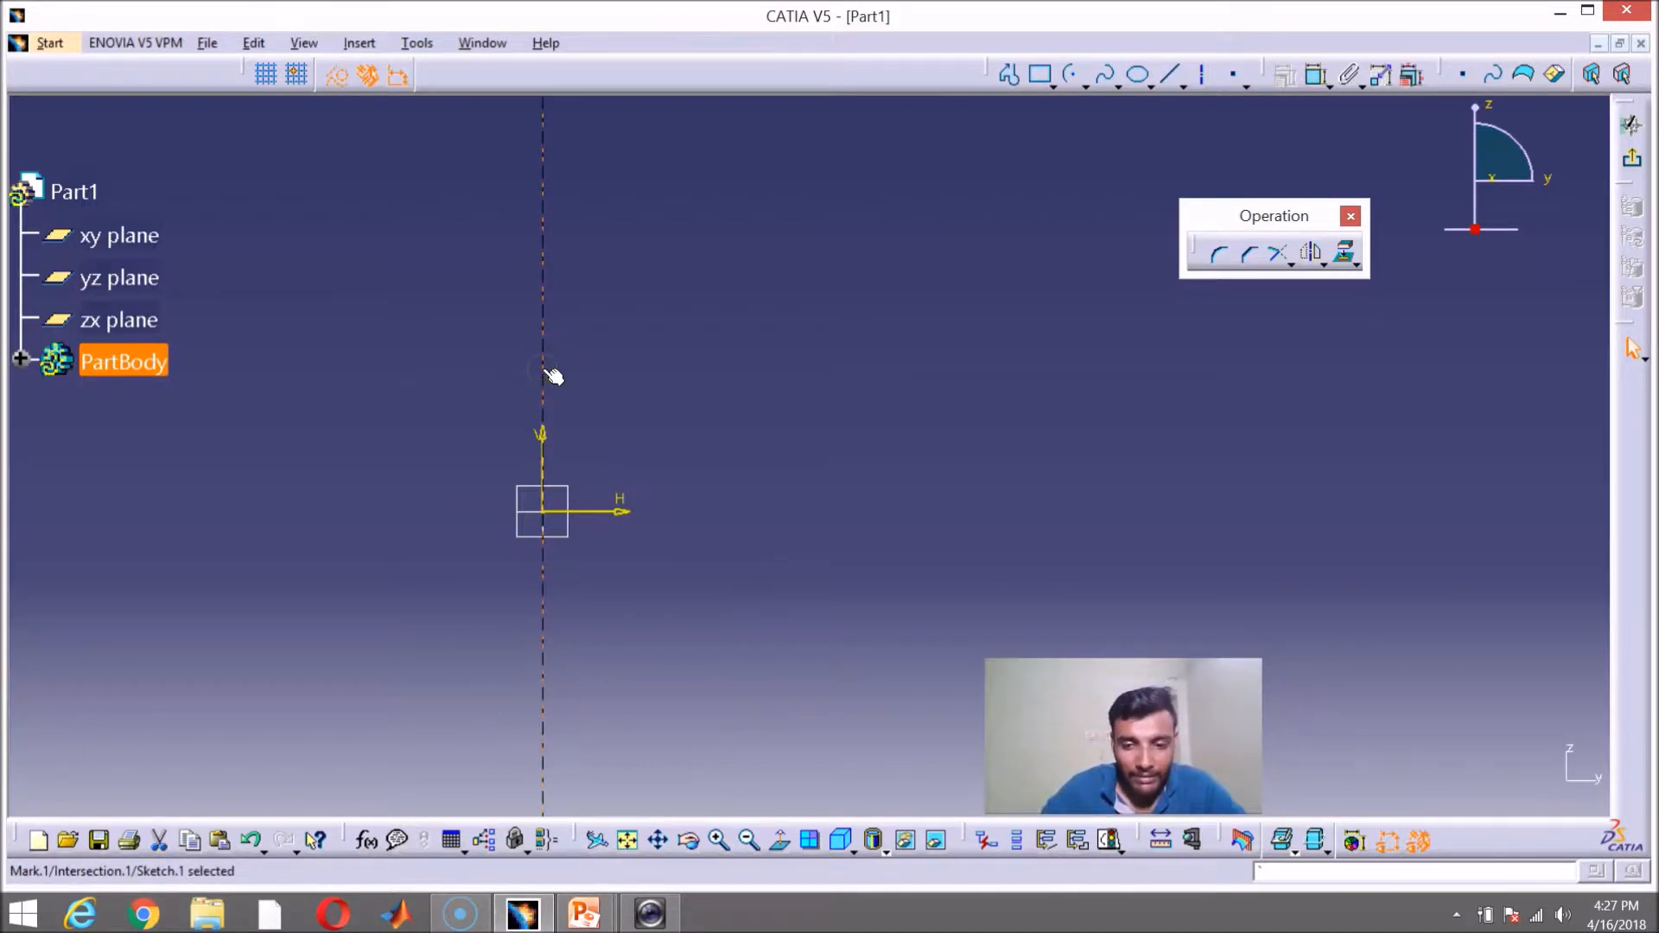
key("Delete")
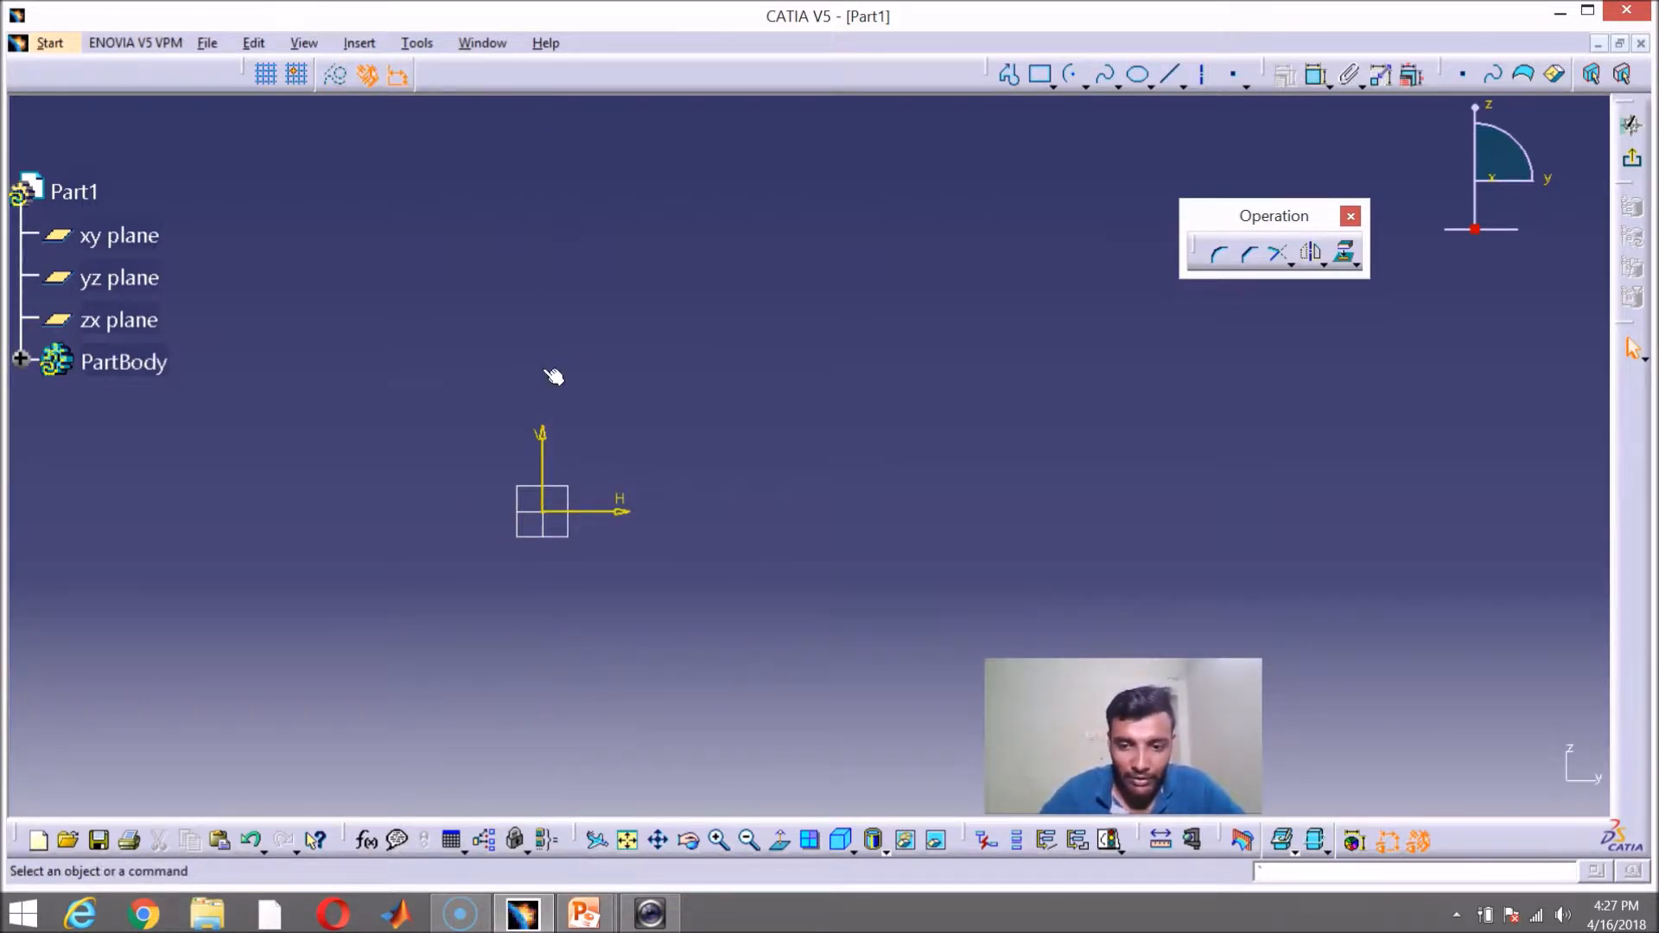
Step: Draw a rectangle on the positive side of the origin with its lower edge along the horizontal axis
left_click(1324, 265)
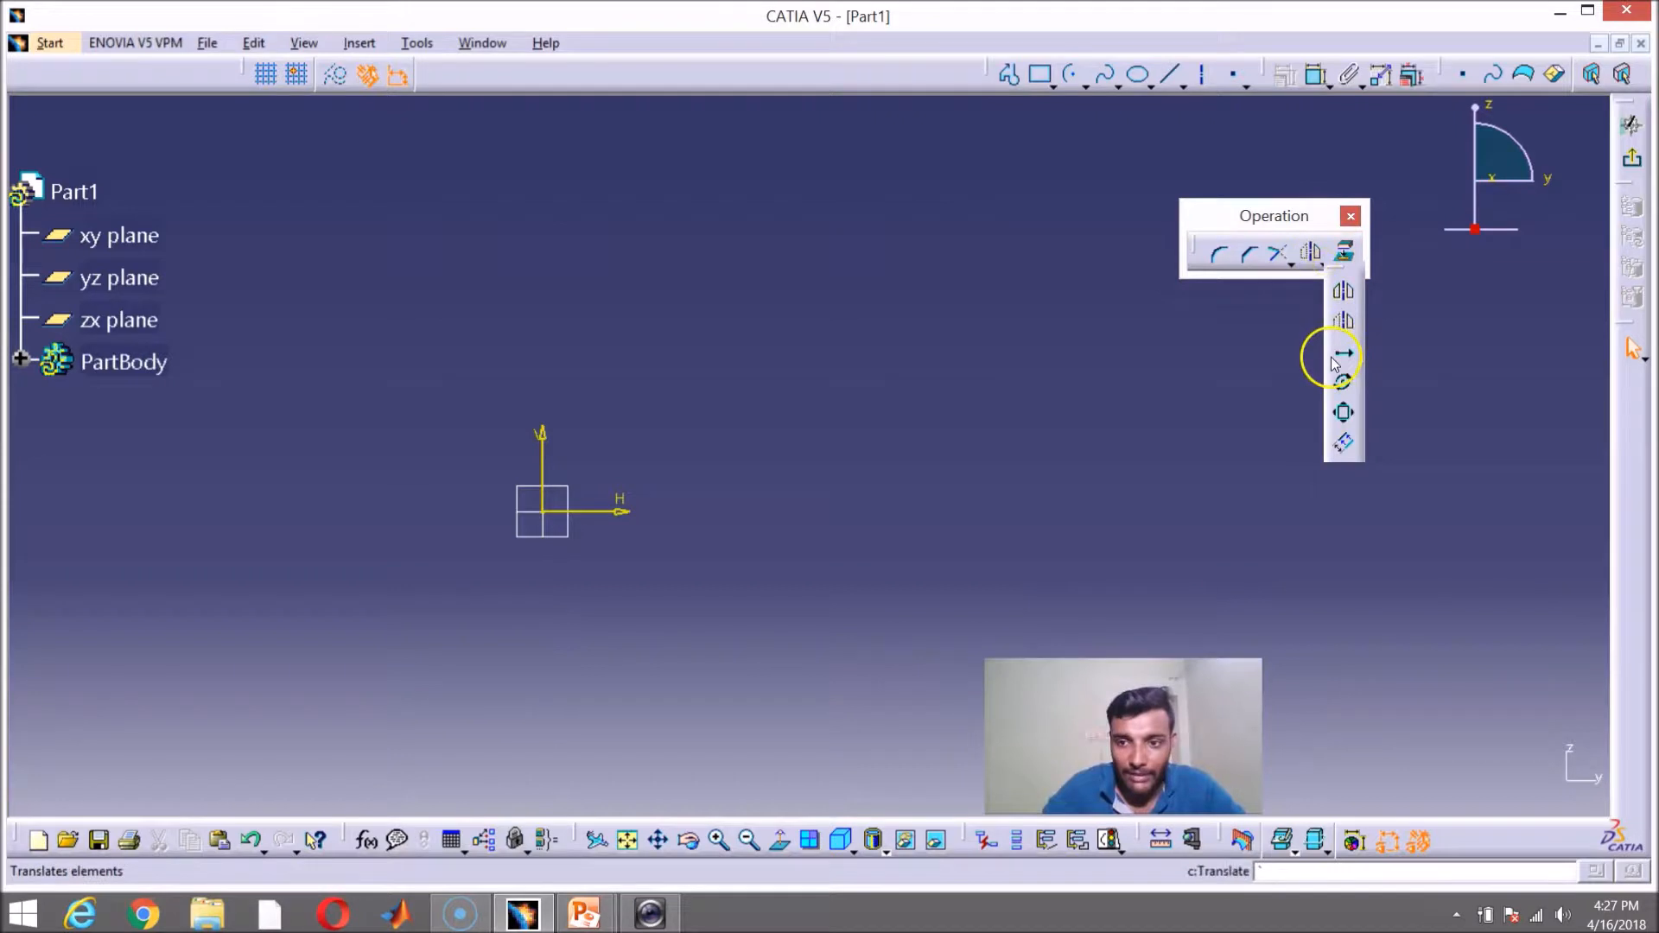
left_click(1228, 403)
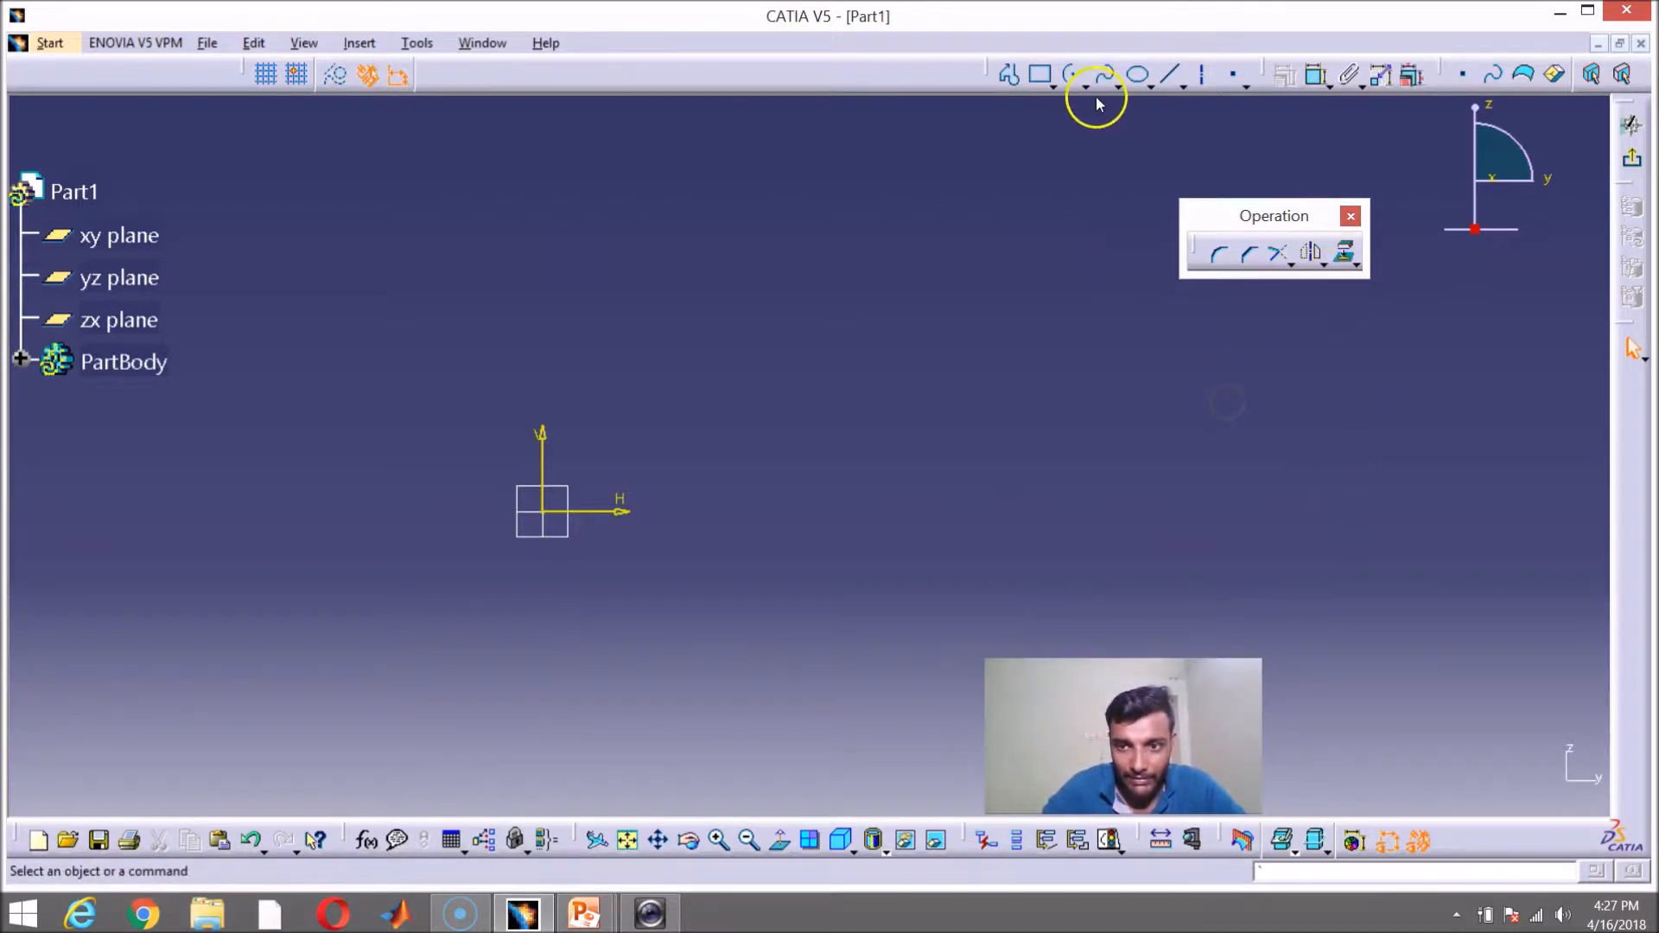
left_click(1049, 79)
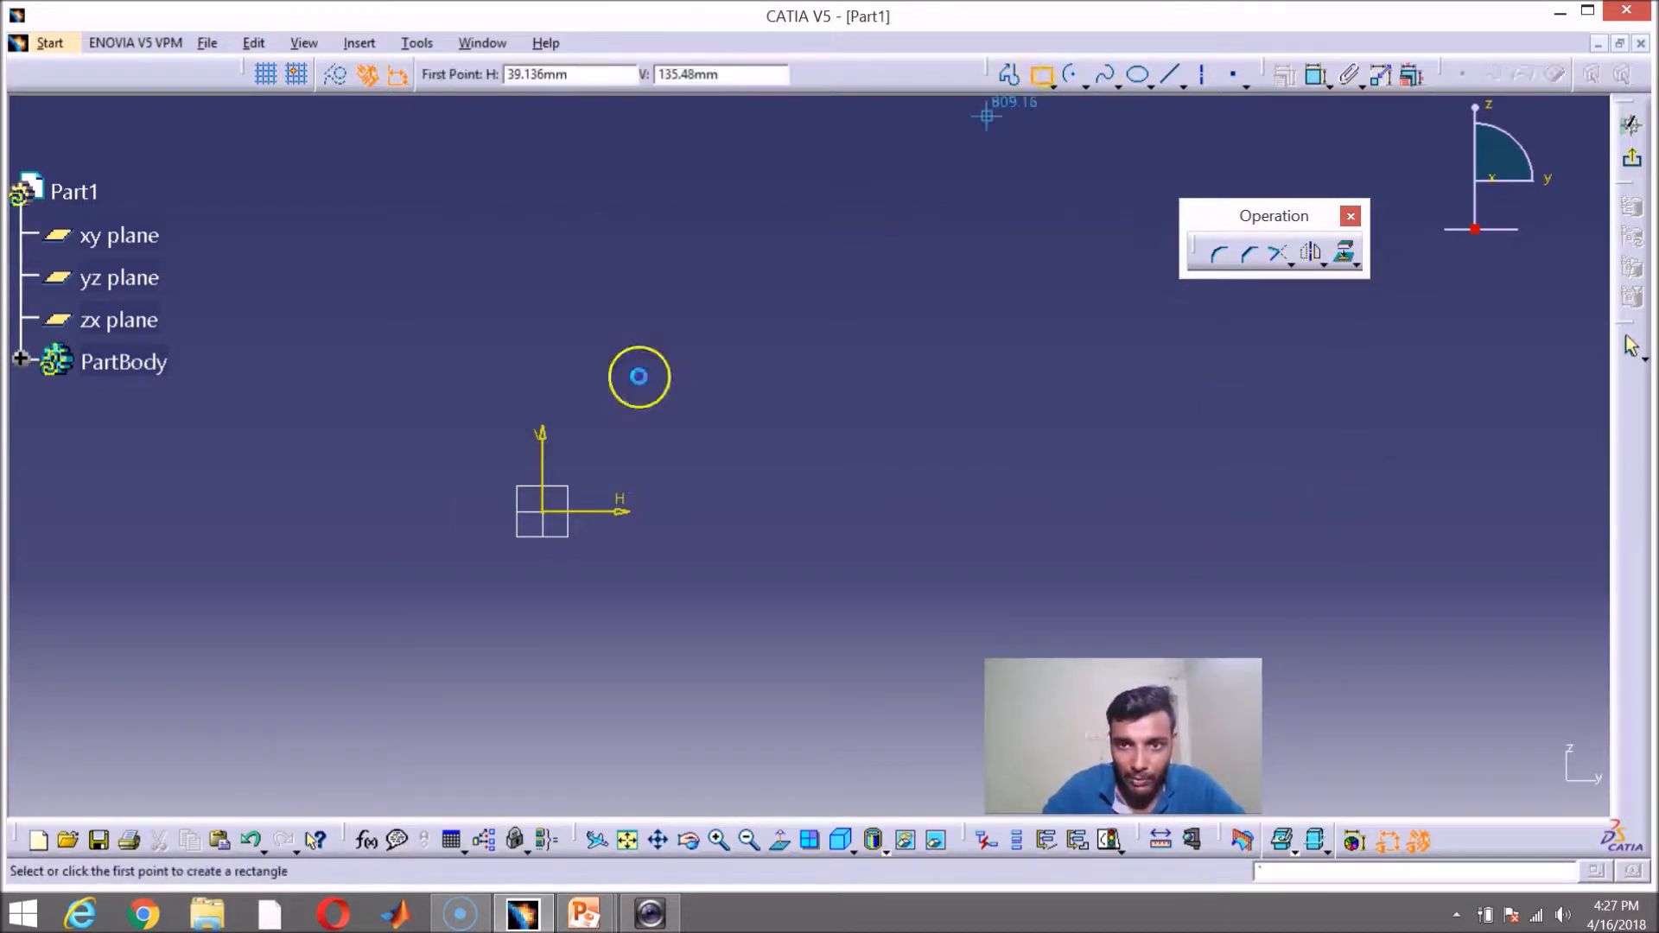
left_click(643, 509)
left_click(879, 385)
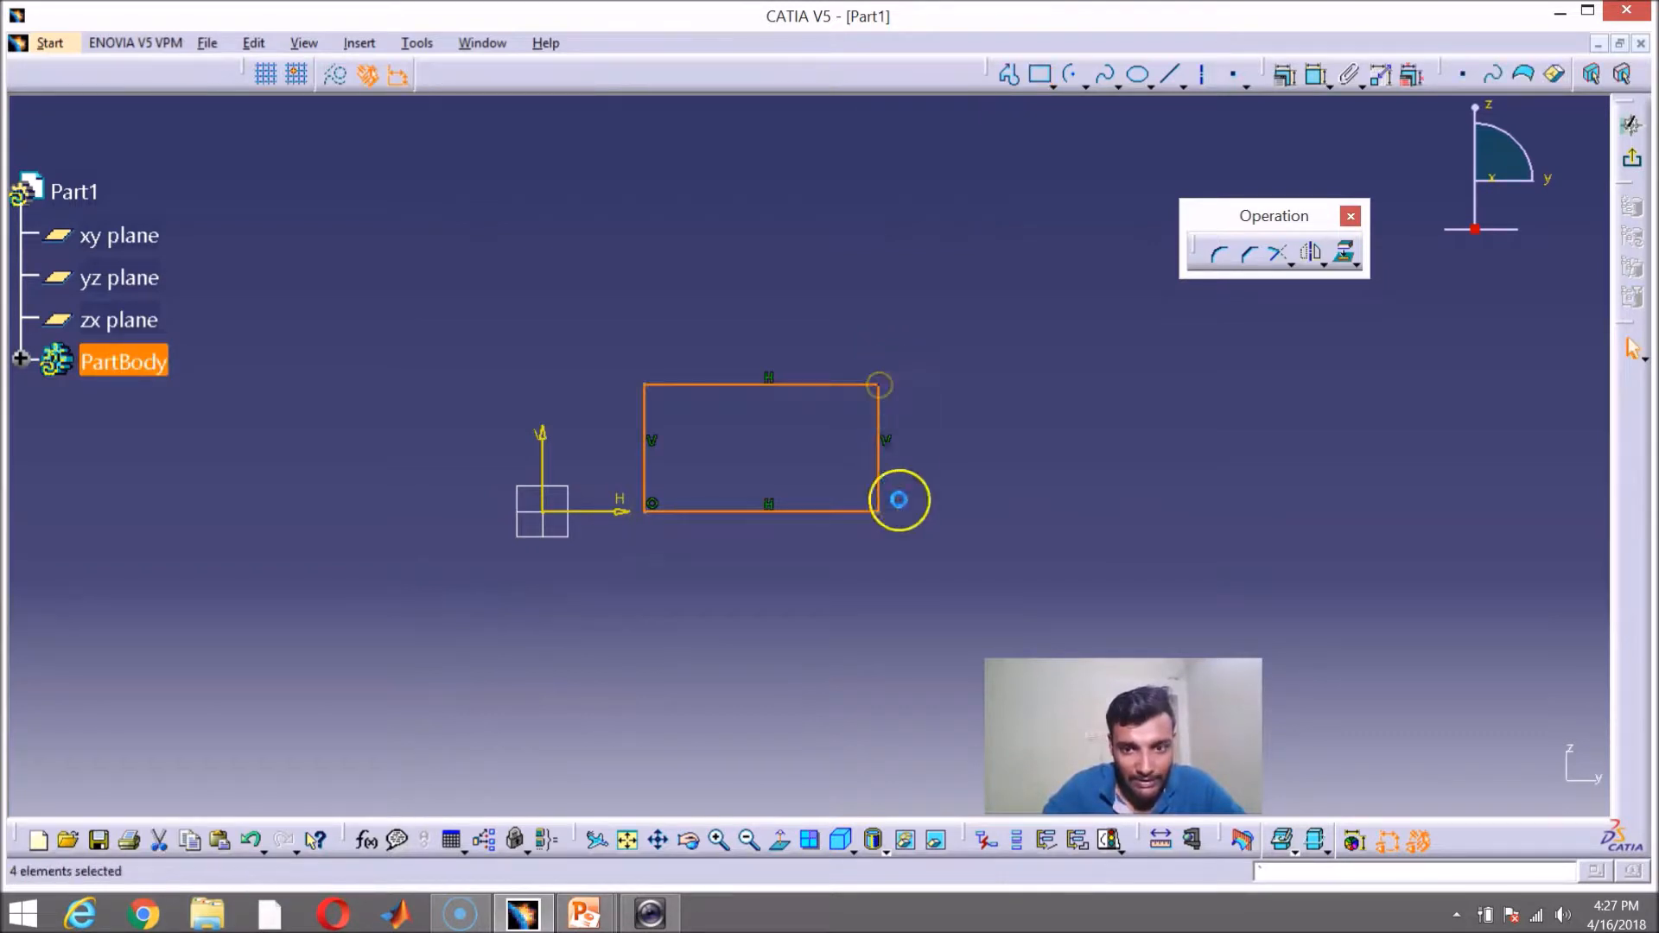
left_click(970, 443)
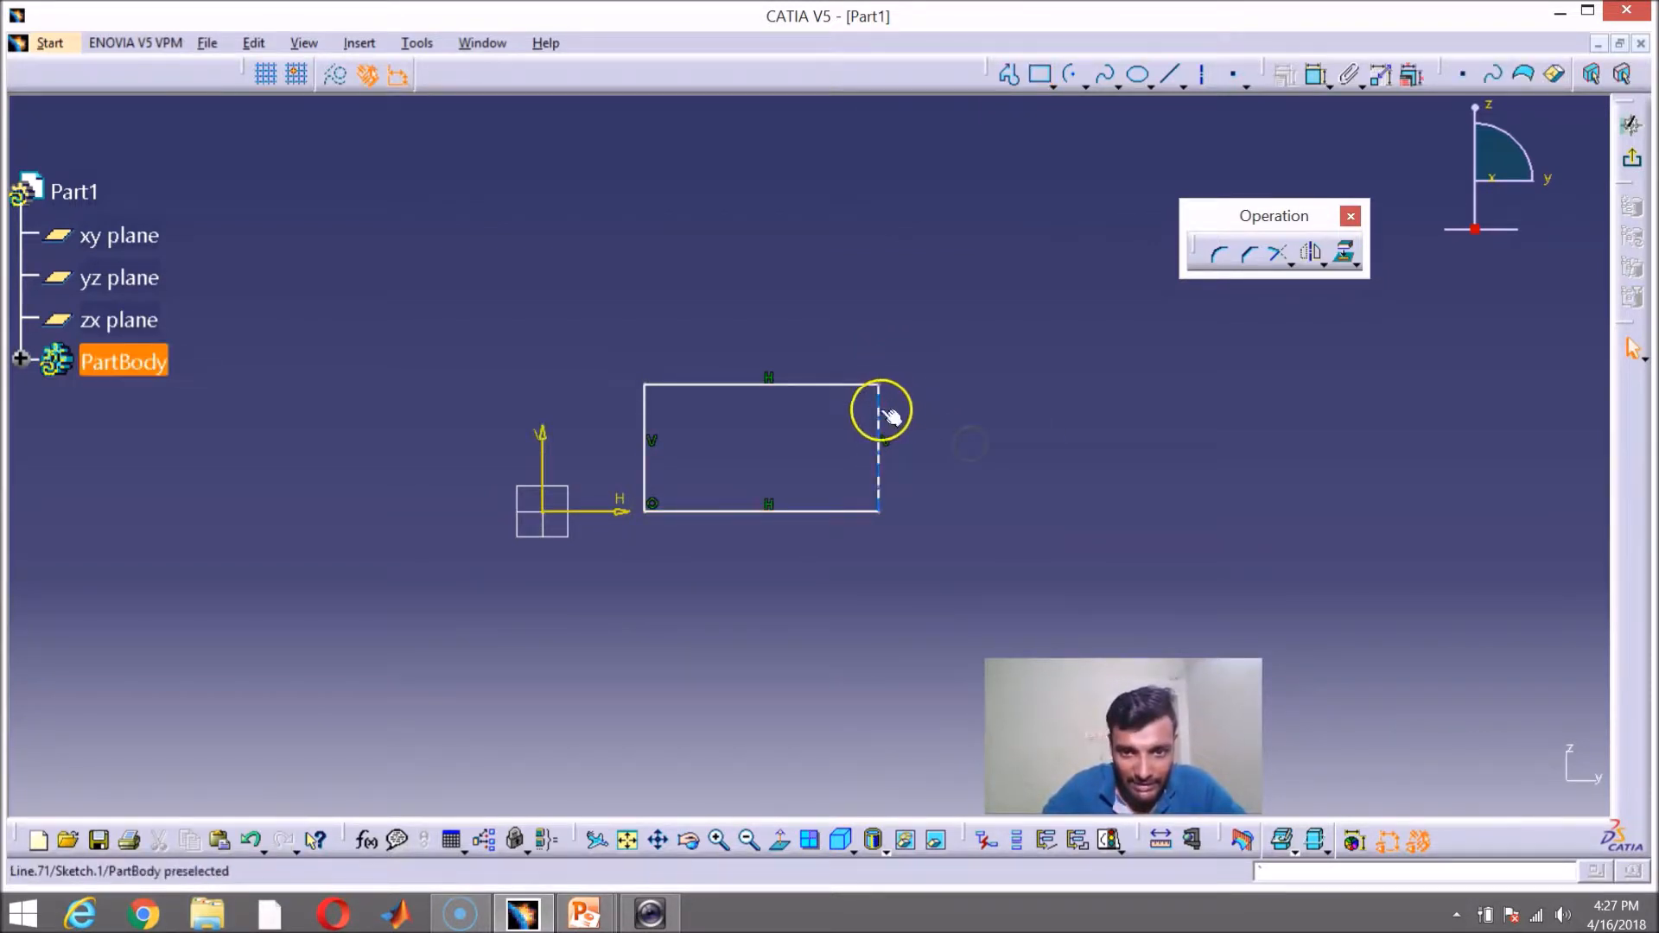
Step: Translate the whole rectangle diagonally upward from its lower corner by about 682 mm, duplicating 3 instances and keeping internal constraints
left_click_drag(563, 343, 937, 560)
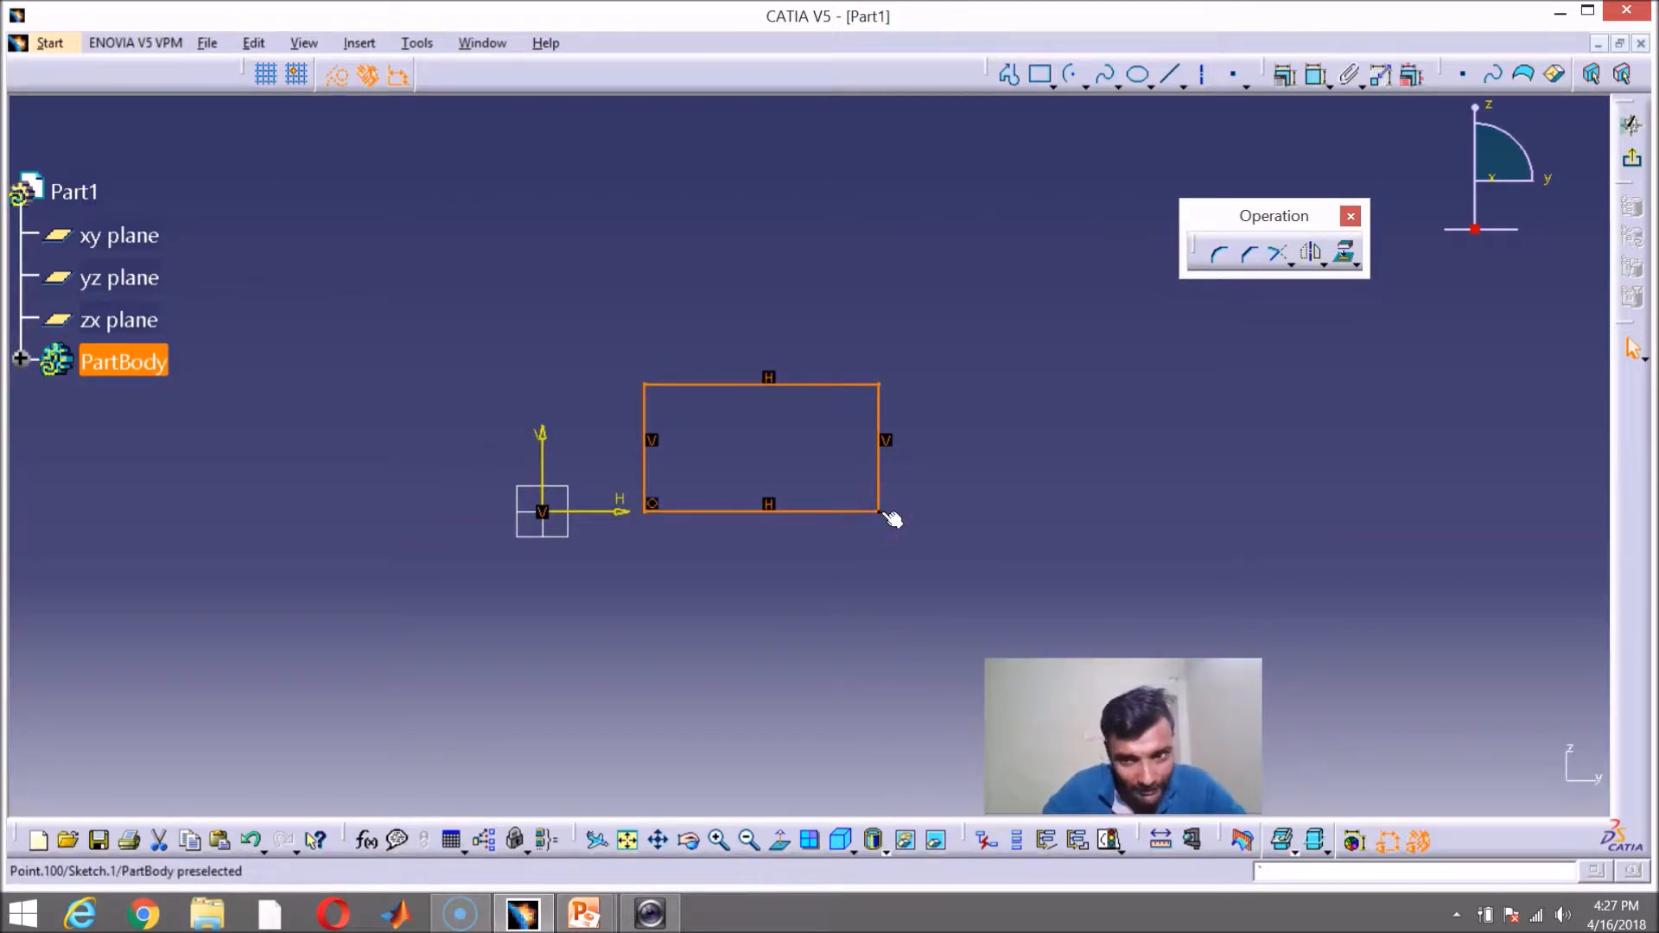
left_click(1322, 264)
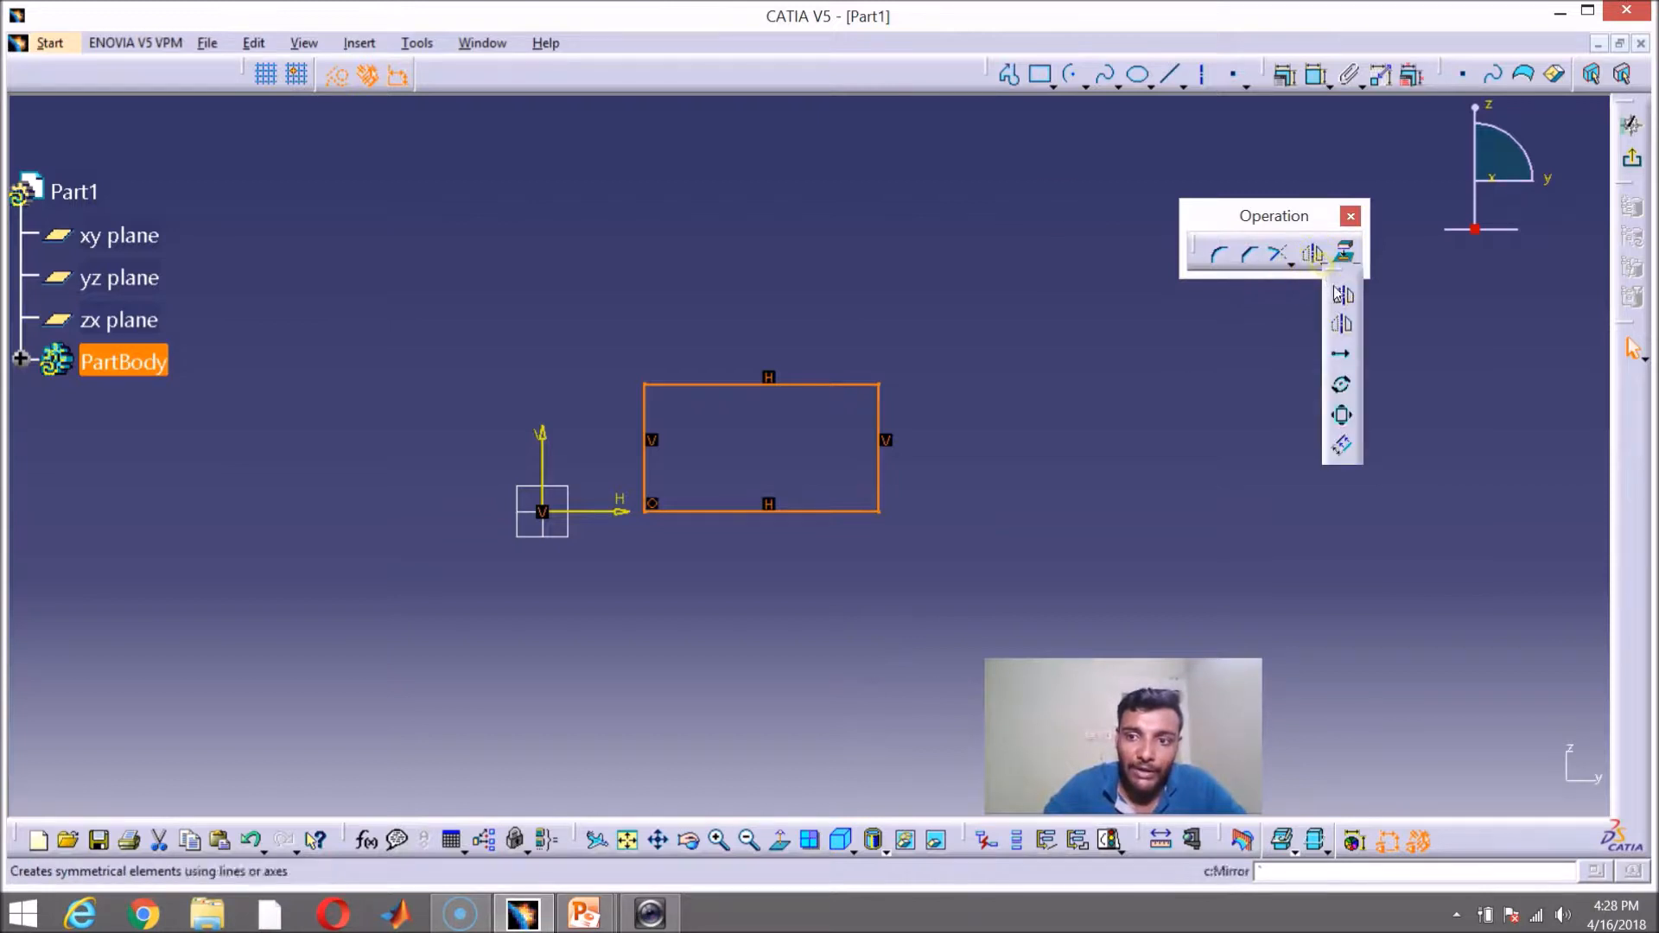
left_click(1342, 362)
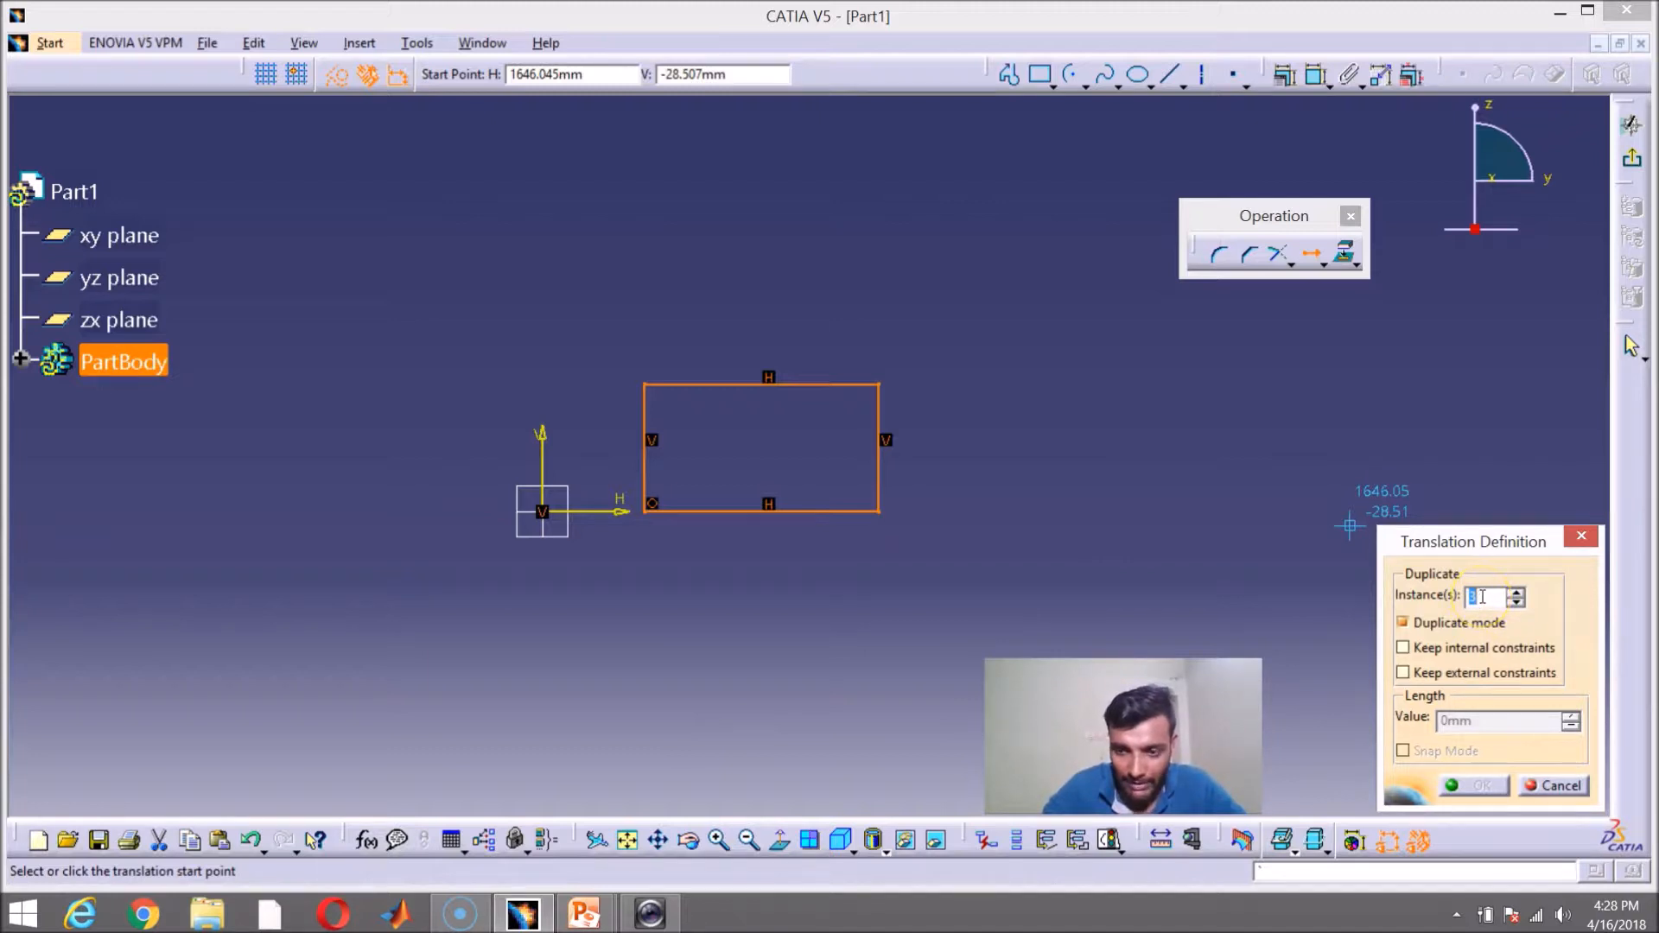
left_click(1402, 650)
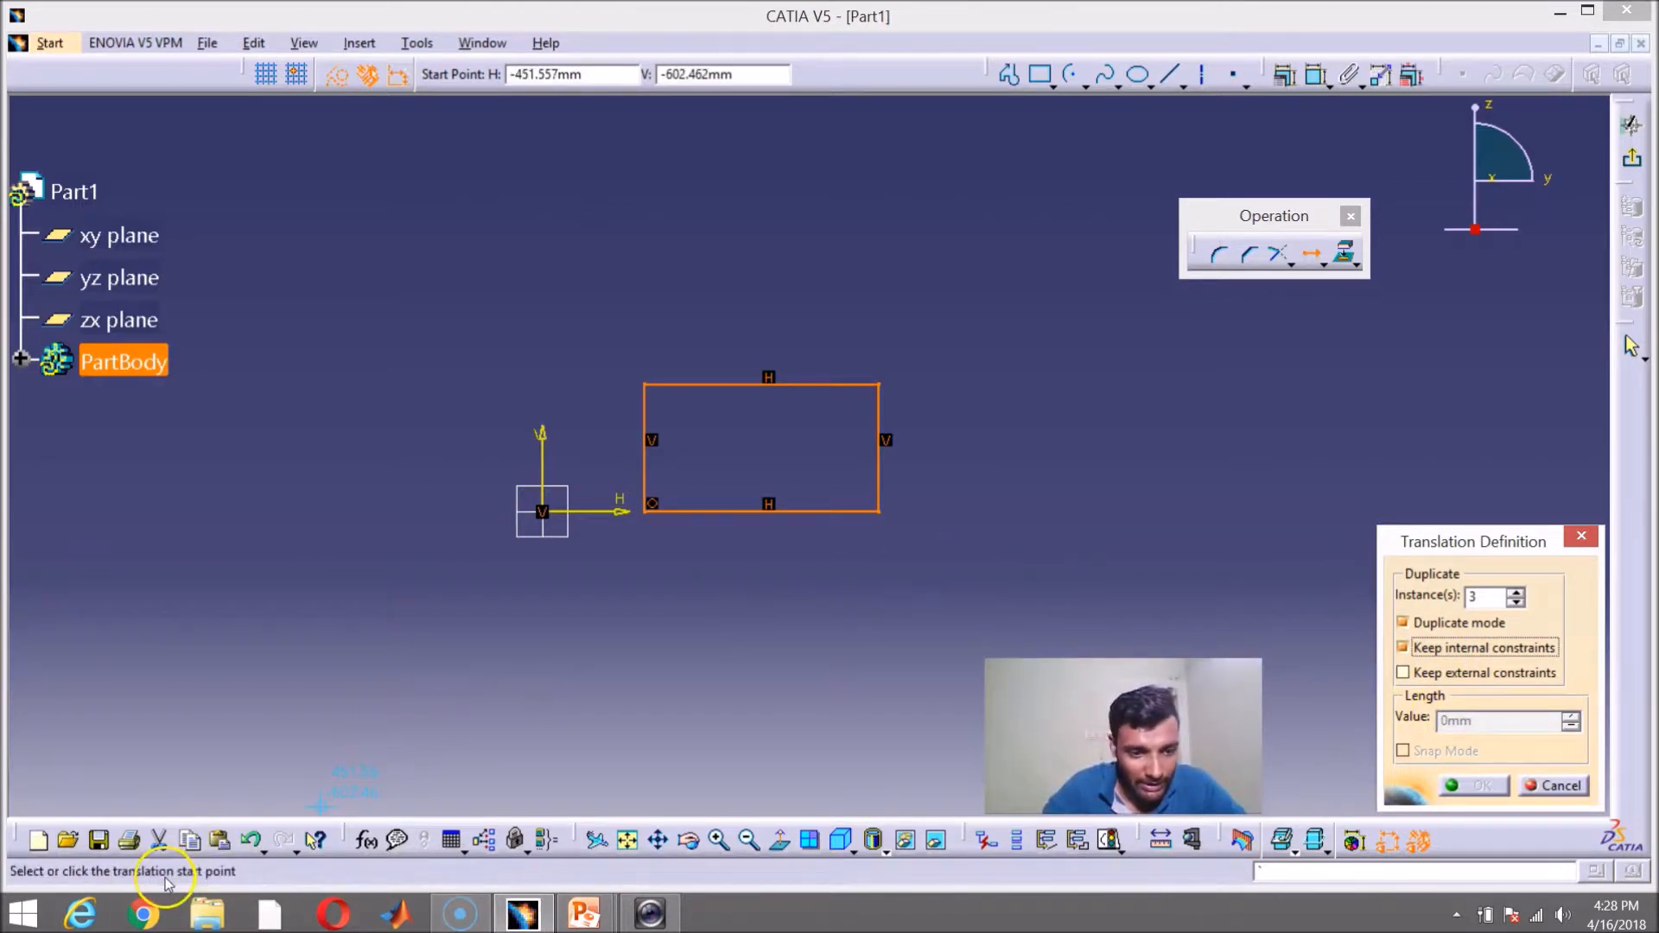
left_click(878, 511)
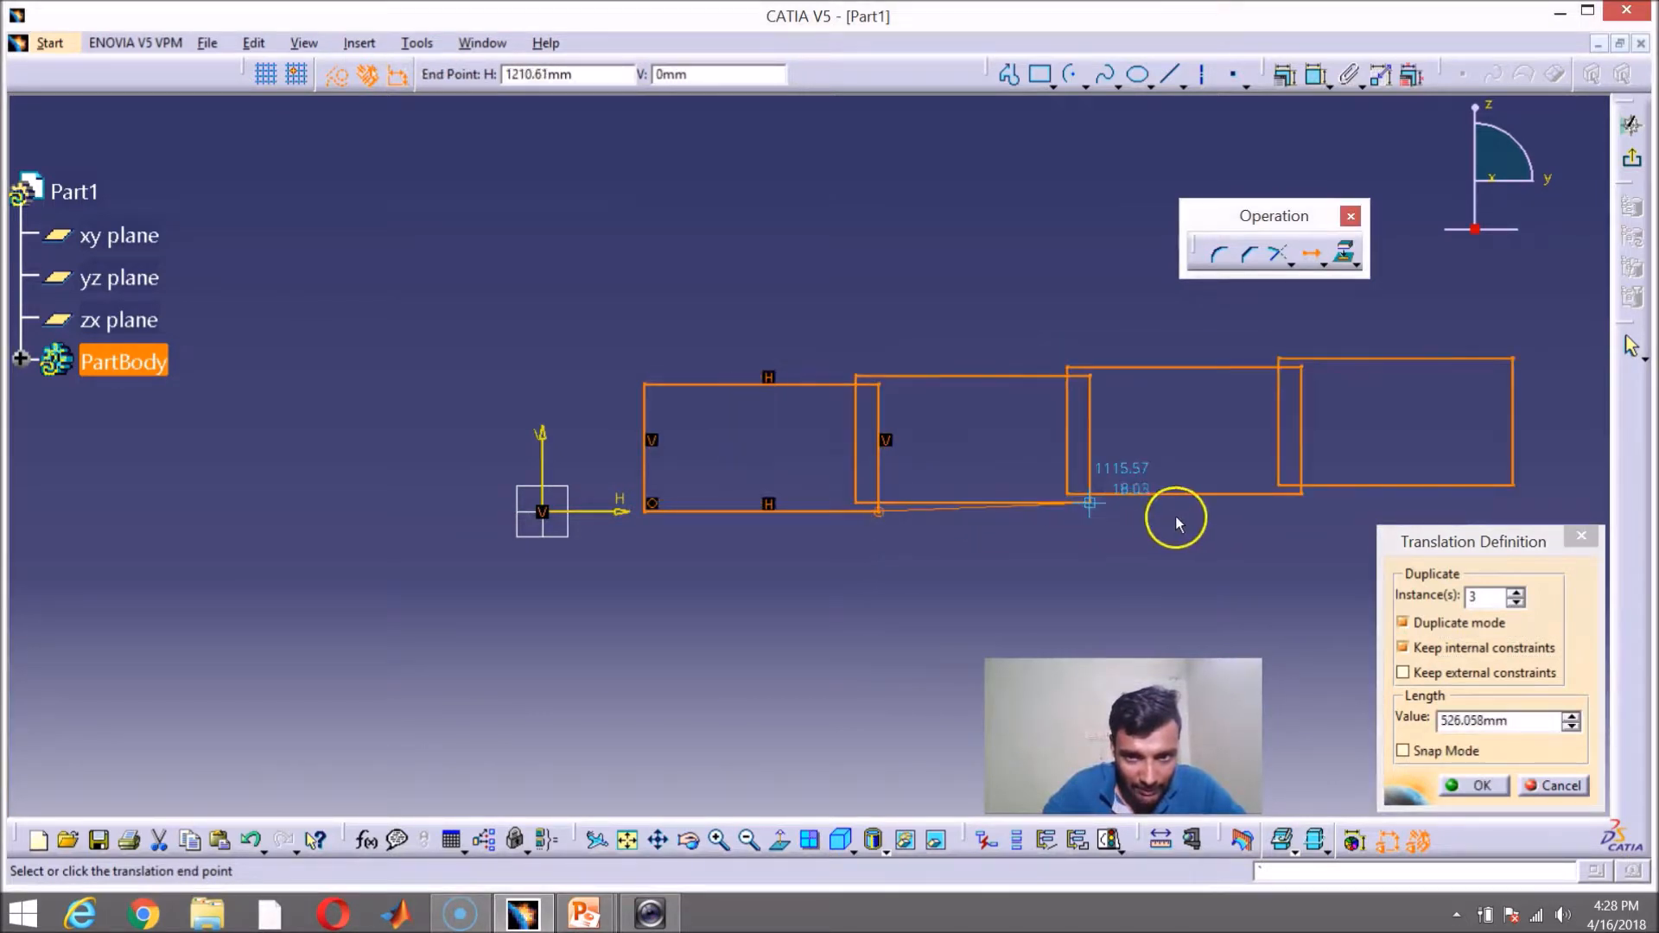
mouse_move(1154, 505)
middle_mouse_down()
mouse_move(1074, 582)
mouse_move(1100, 553)
middle_mouse_up()
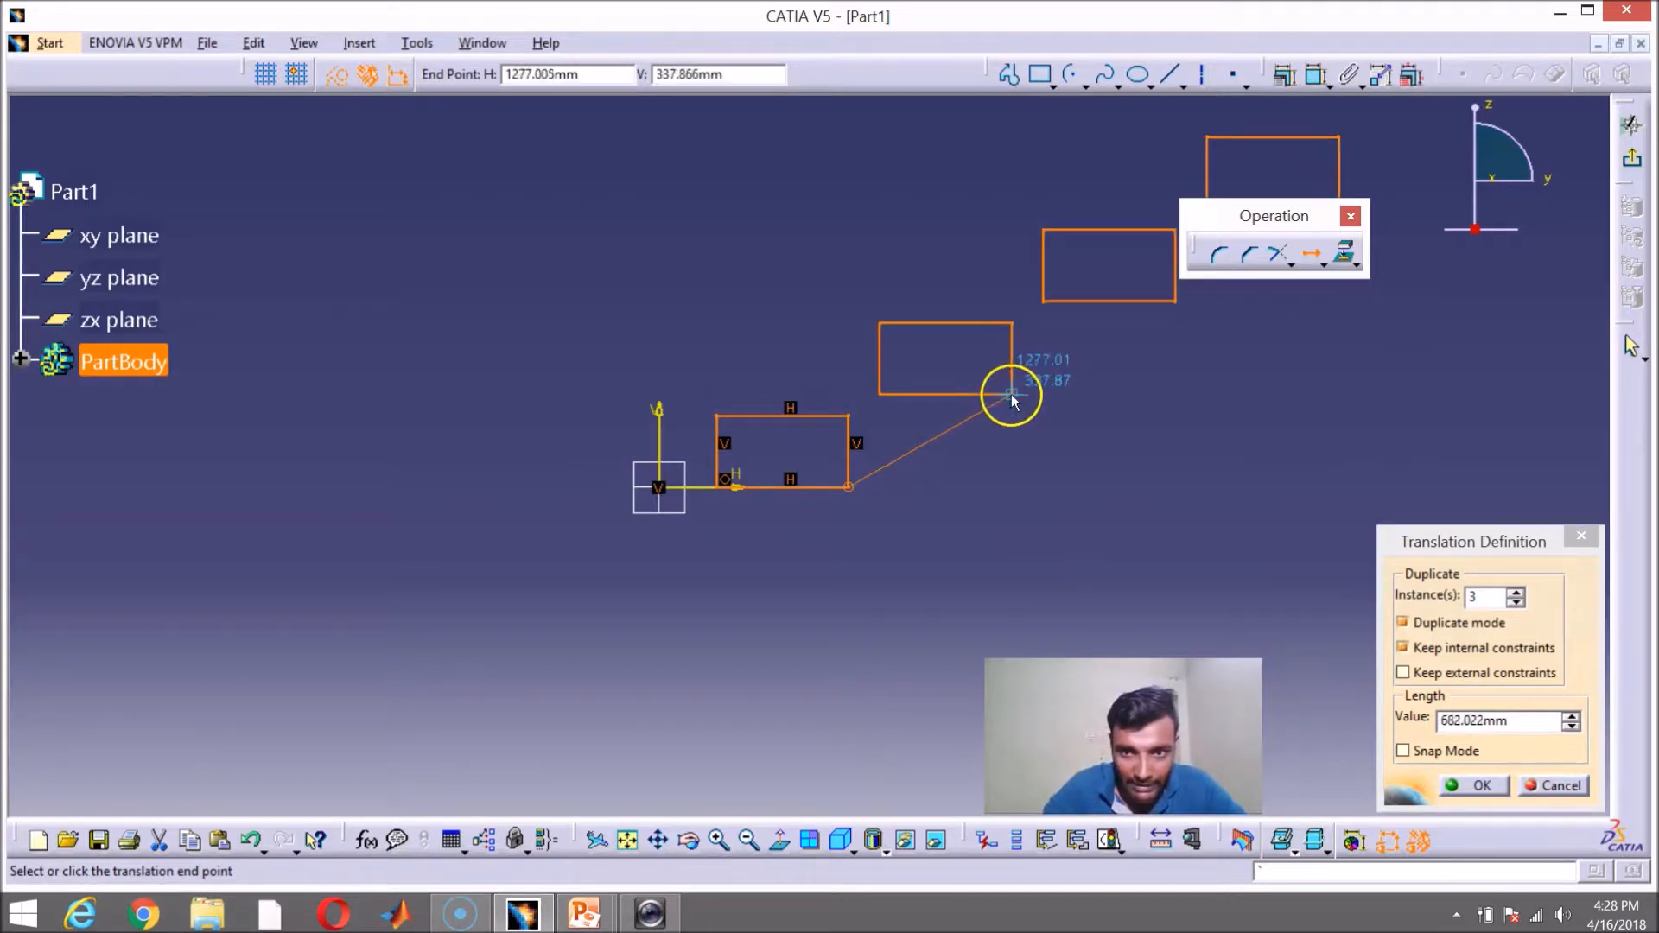
left_click(1011, 394)
Step: Apply a Vertical constraint to both side edges of each of the three translated rectangle copies
mouse_move(1025, 525)
middle_mouse_down()
mouse_move(989, 567)
mouse_move(924, 520)
middle_mouse_up()
left_click(627, 840)
left_click(660, 840)
left_click_drag(678, 459, 797, 542)
mouse_move(797, 542)
middle_mouse_down()
mouse_move(807, 493)
mouse_move(811, 508)
middle_mouse_up()
left_click(579, 416)
left_click(734, 410, "ctrl")
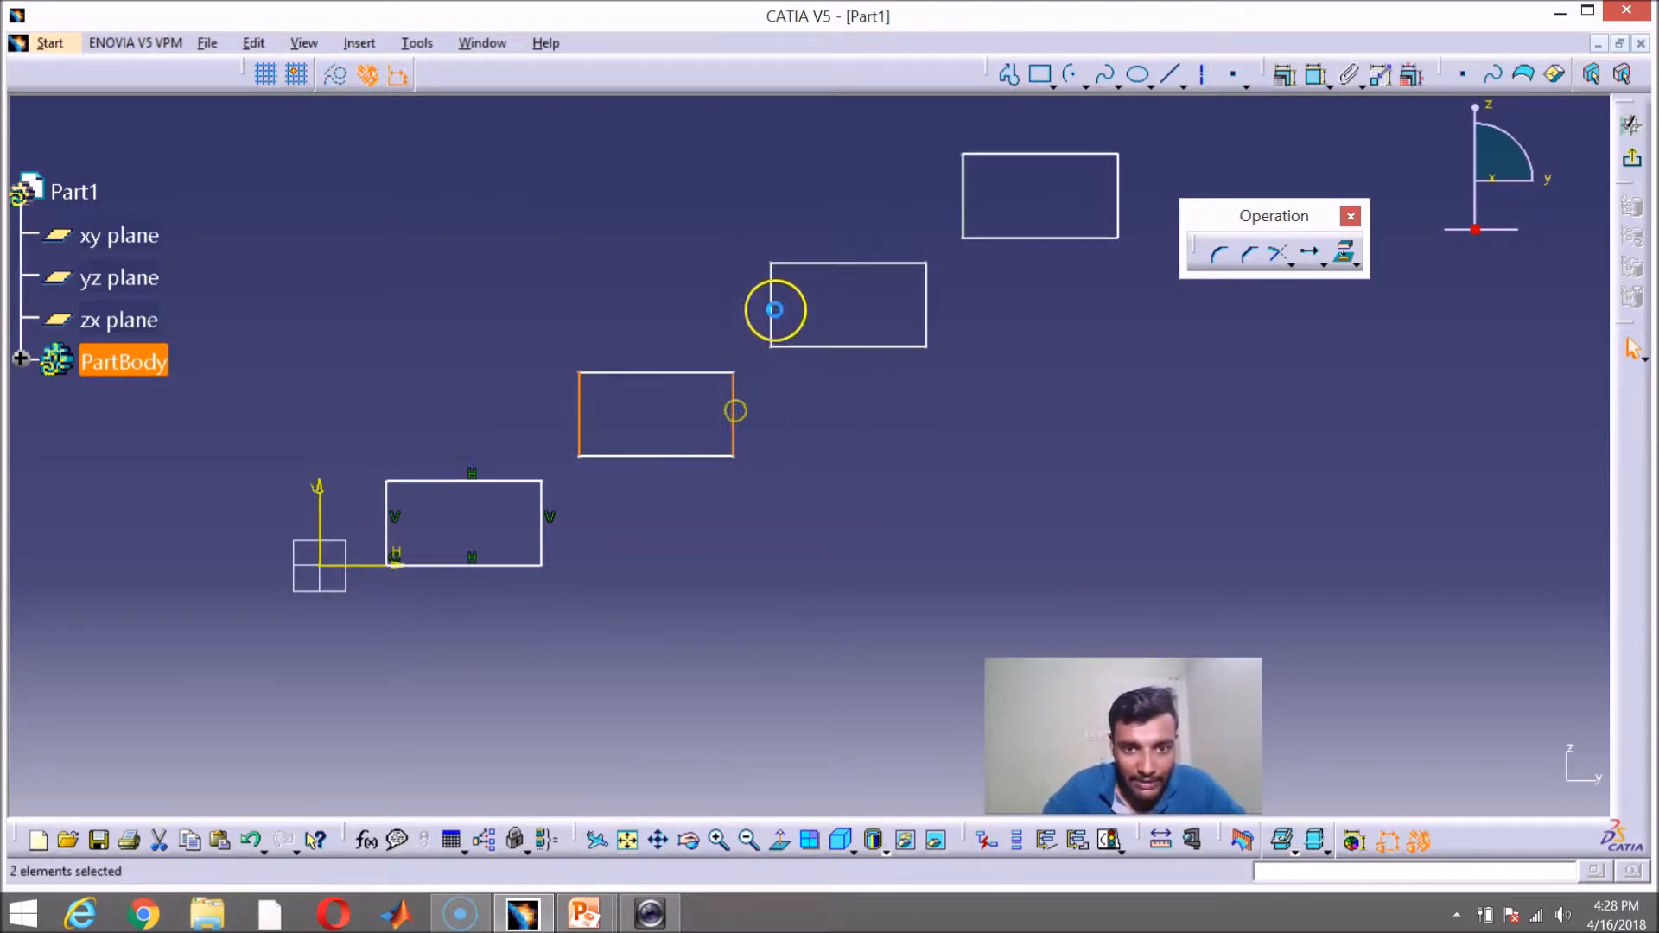
left_click(772, 311, "ctrl")
left_click(927, 315, "ctrl")
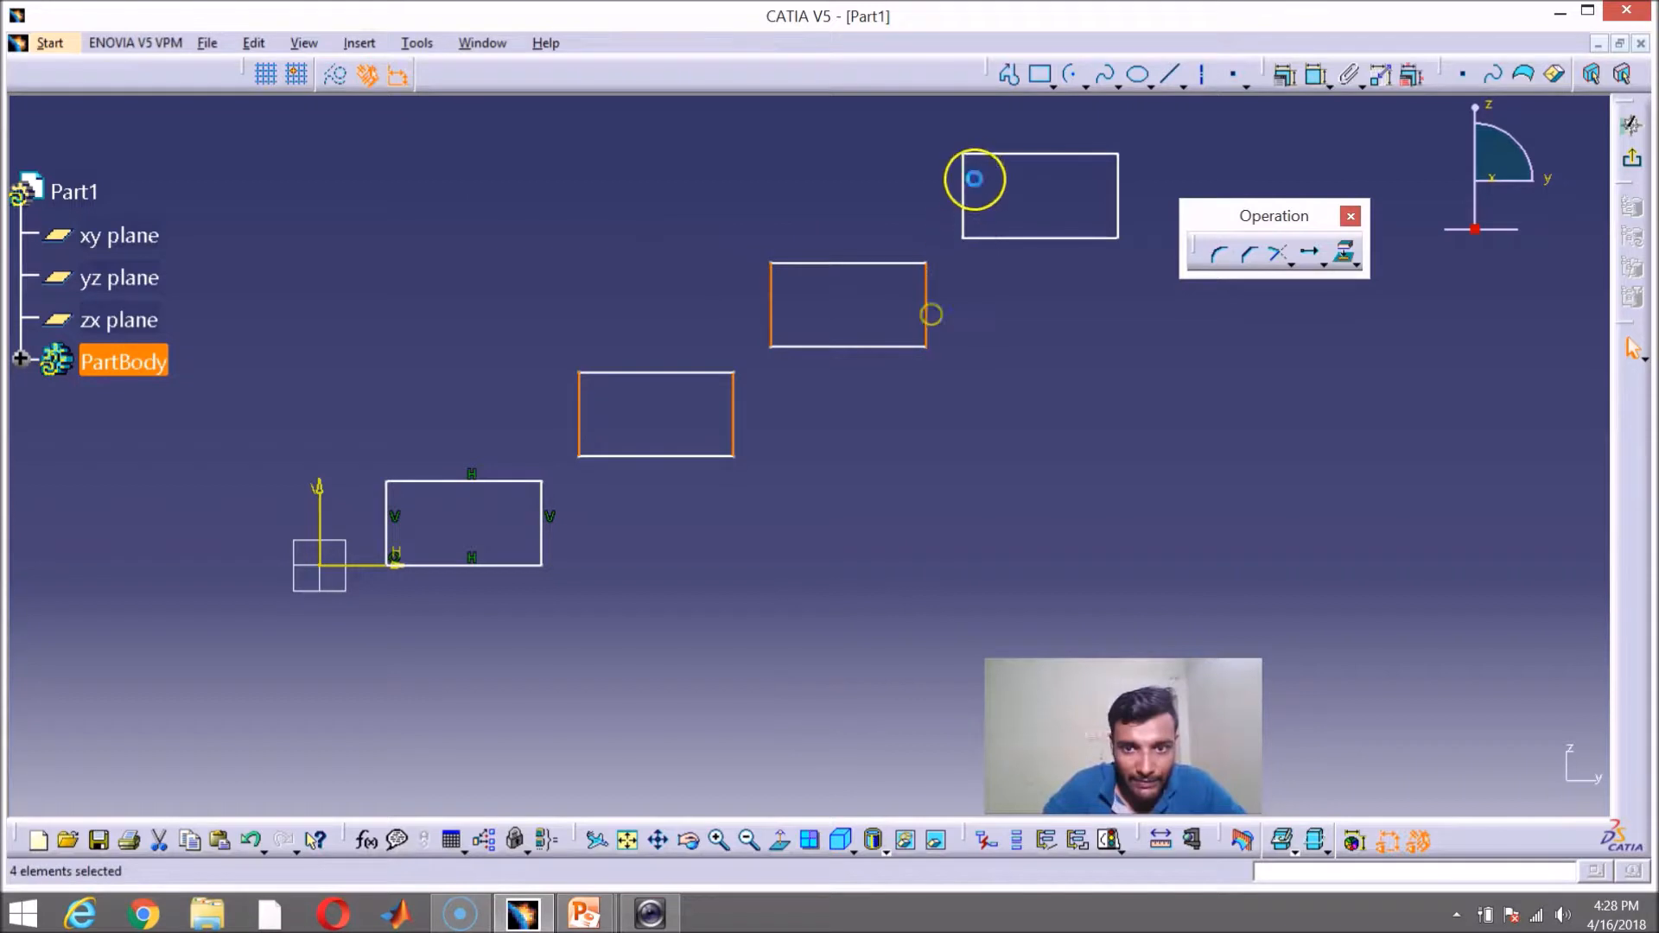
left_click(963, 195, "ctrl")
left_click(1118, 197, "ctrl")
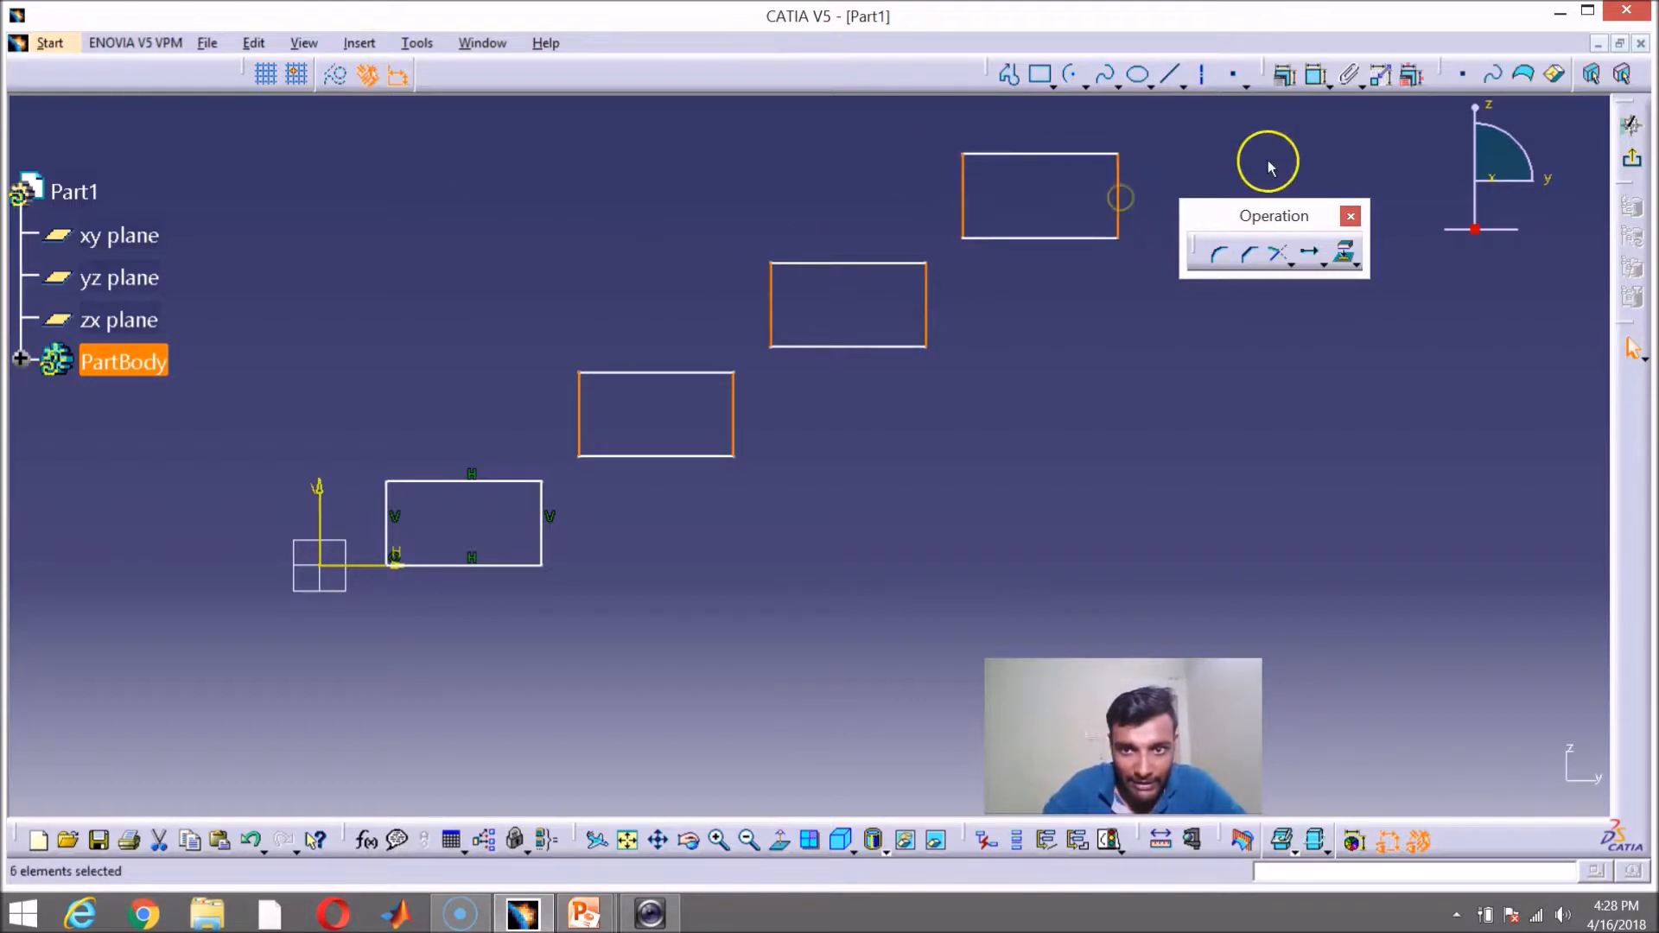
left_click(1282, 76)
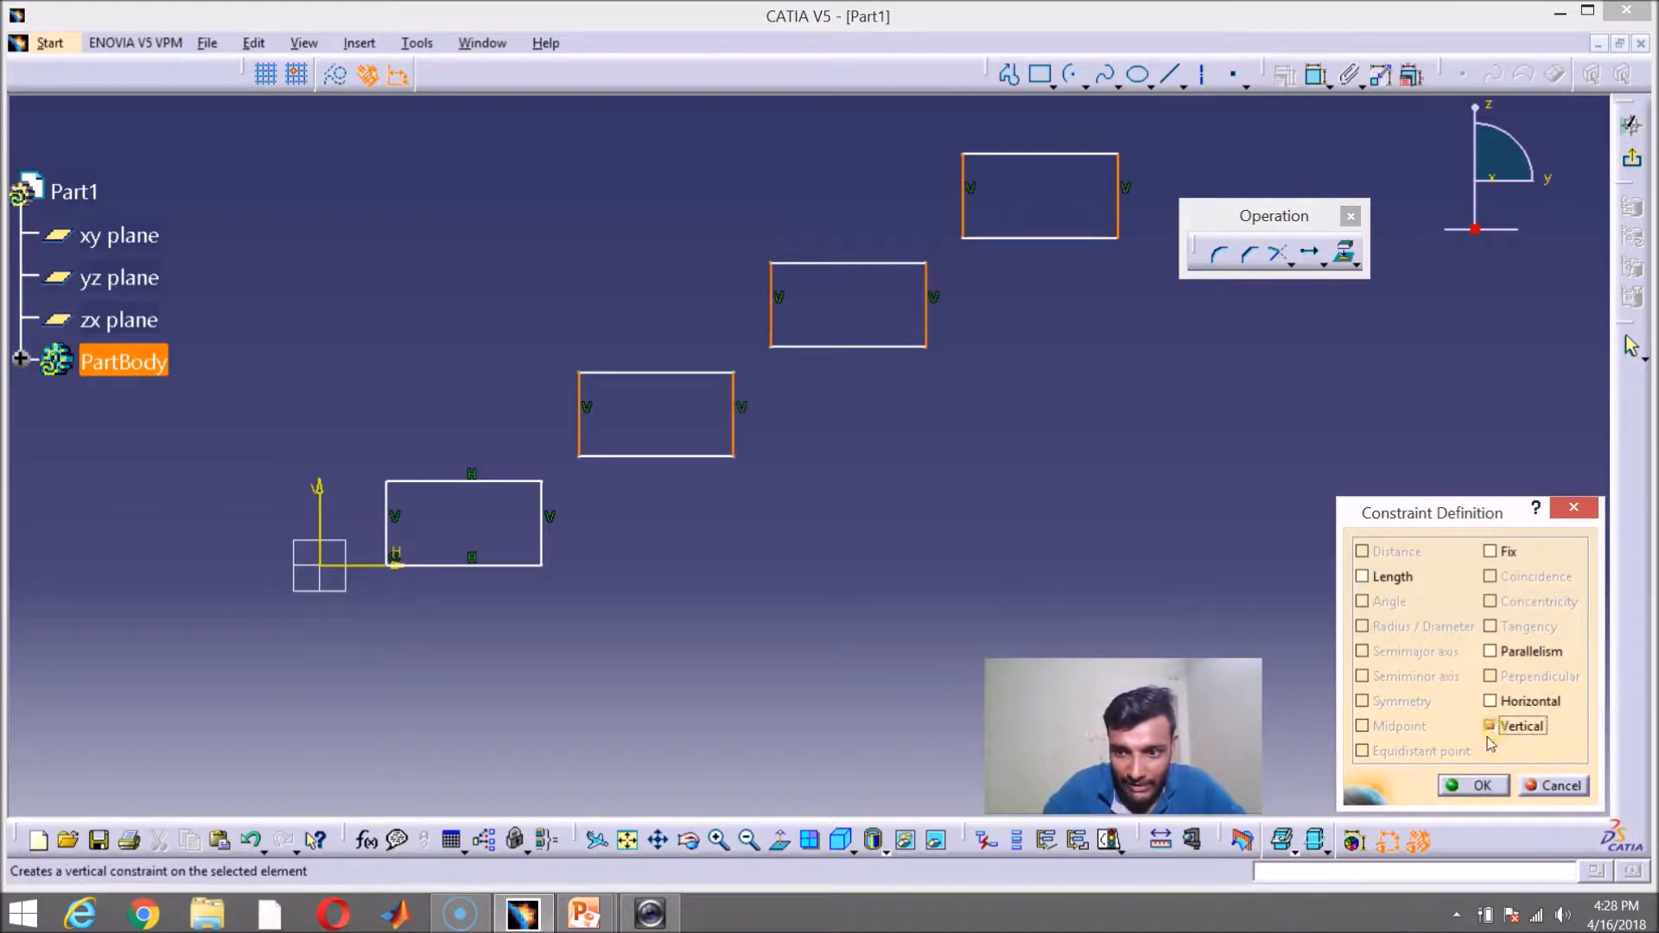
left_click(1461, 785)
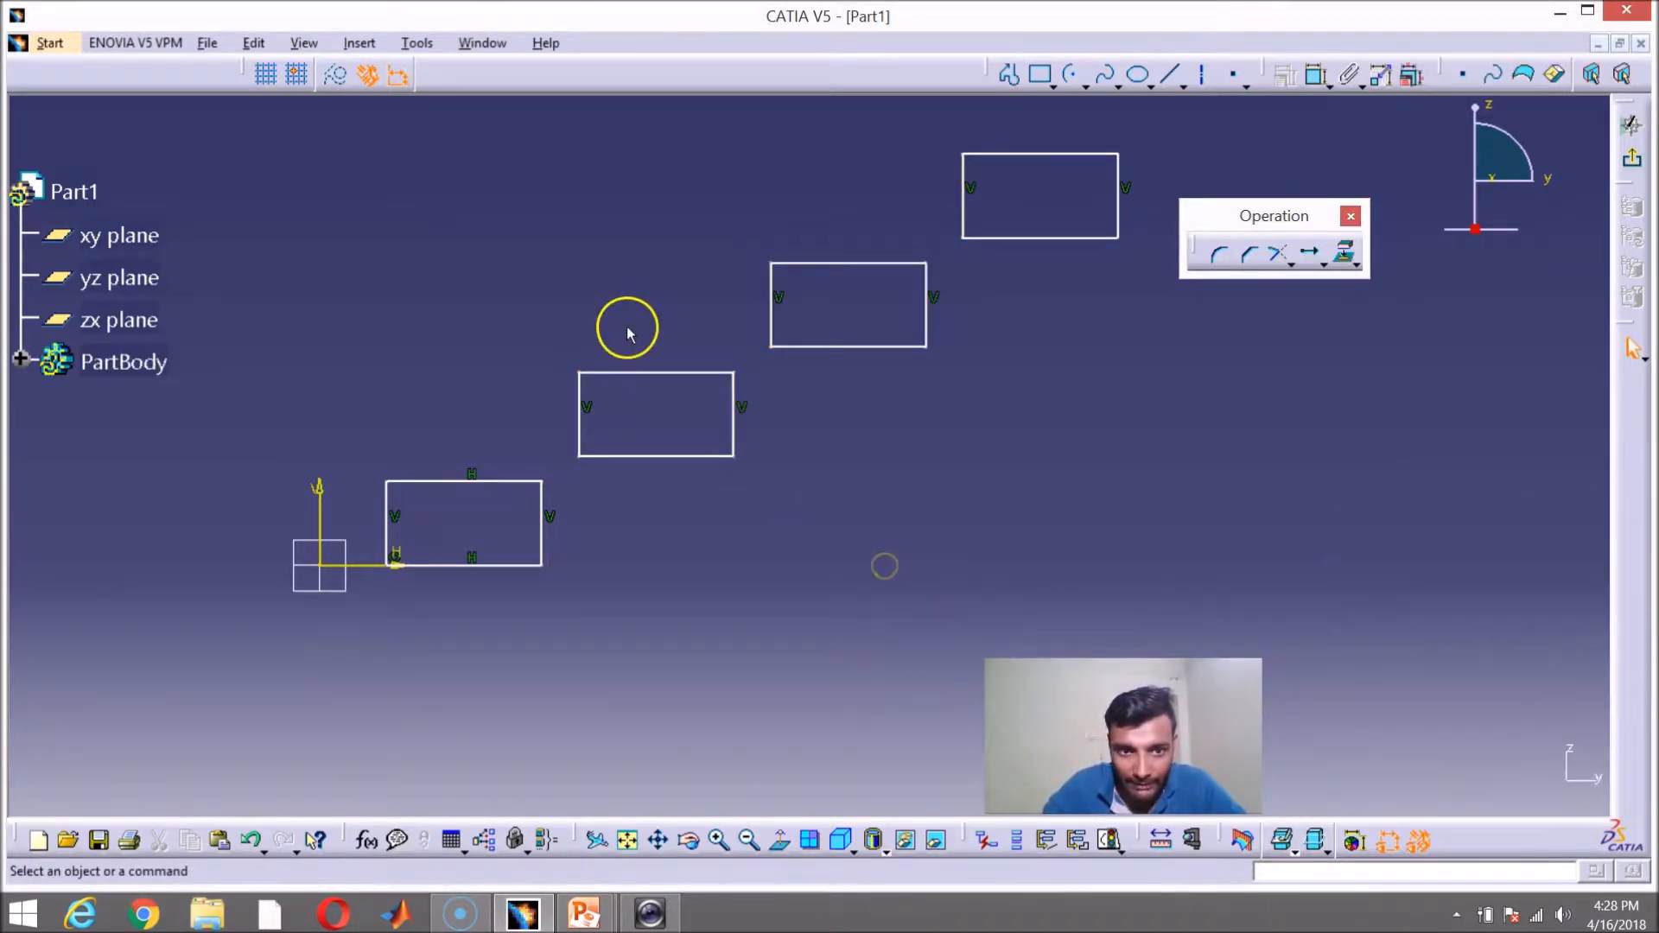
Step: Apply a Horizontal constraint to the upper and lower edges of each of the three rectangle copies
left_click(657, 373)
left_click(668, 455, "ctrl")
left_click(855, 266, "ctrl")
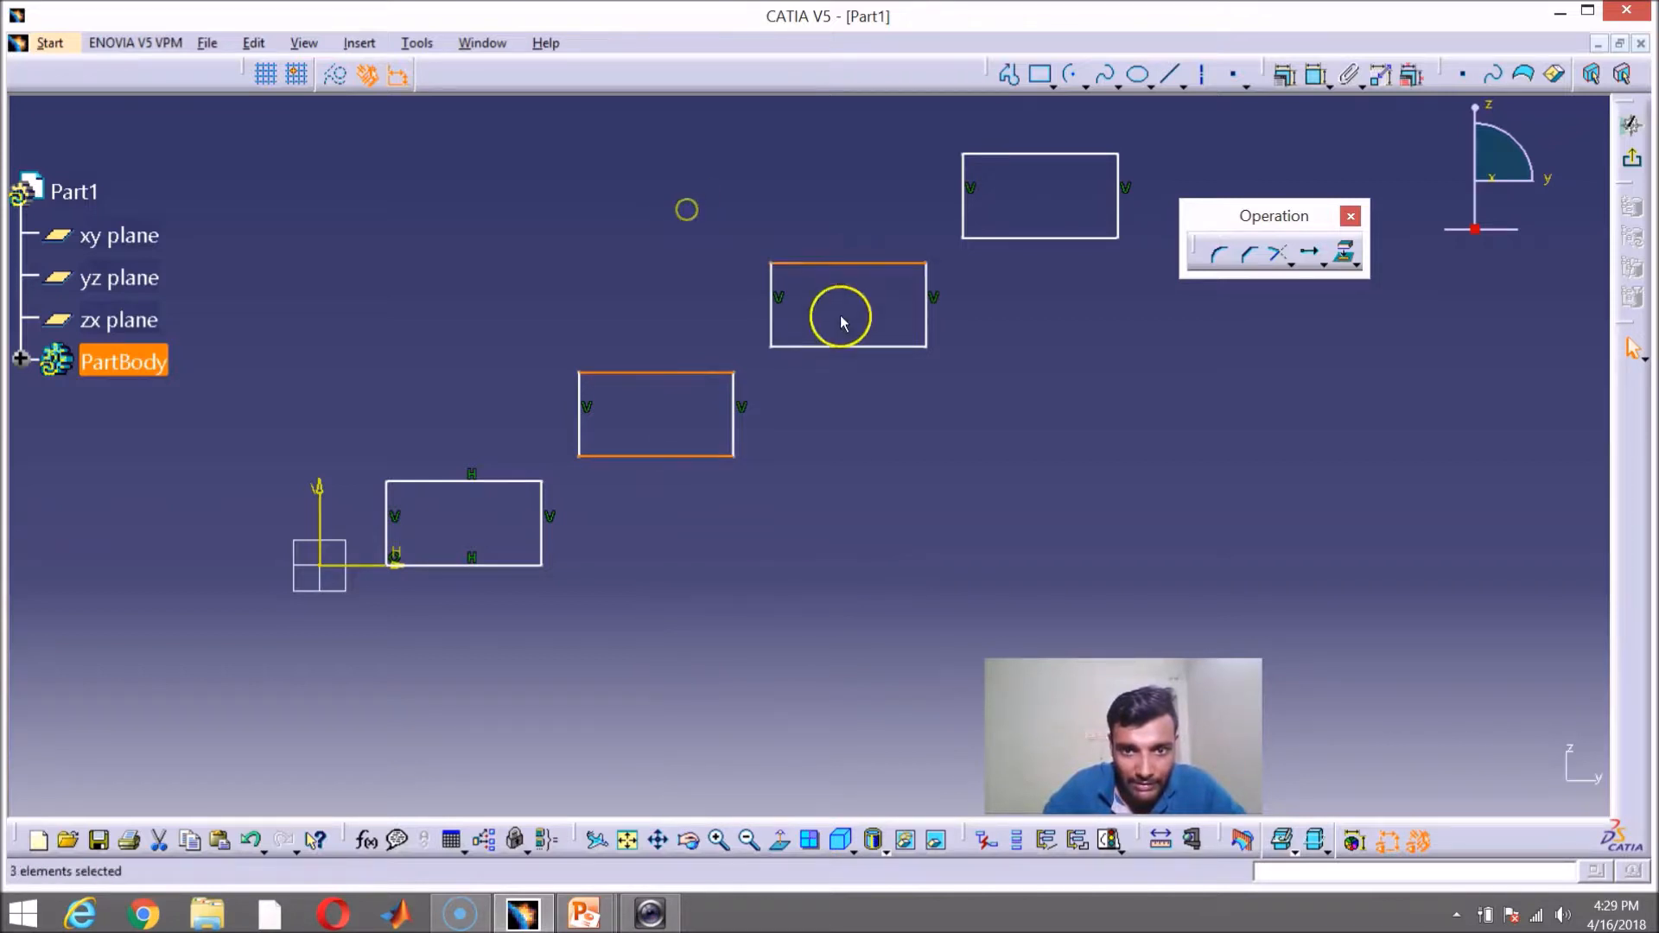
left_click(1034, 155, "ctrl")
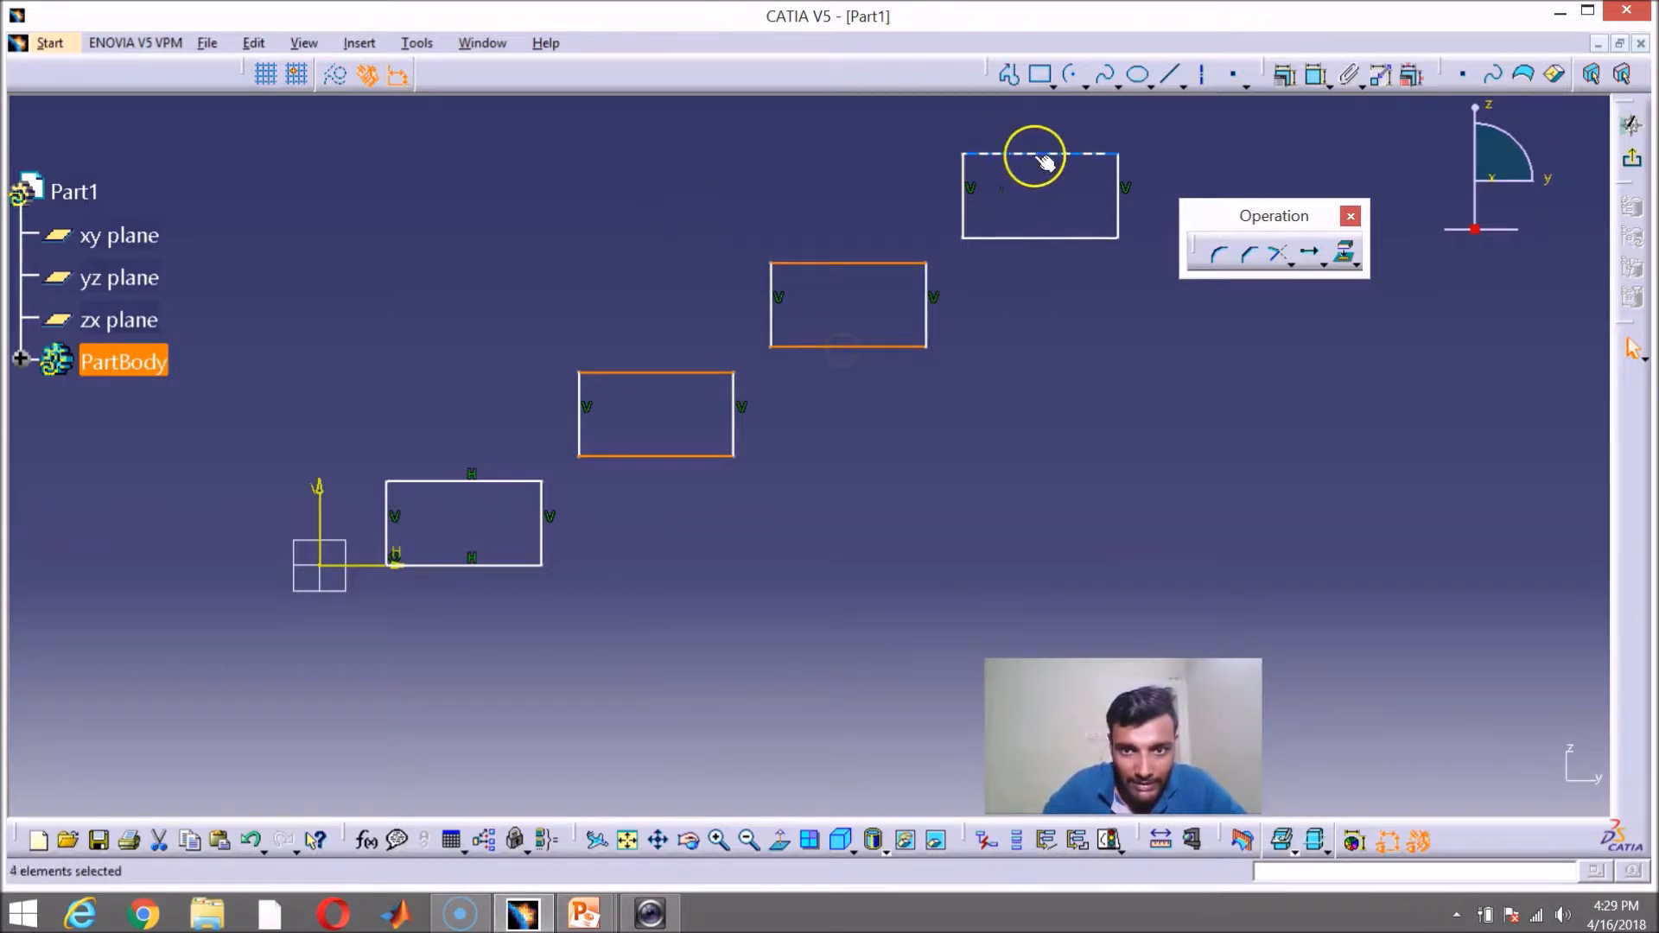
left_click(1050, 238, "ctrl")
left_click(1315, 74)
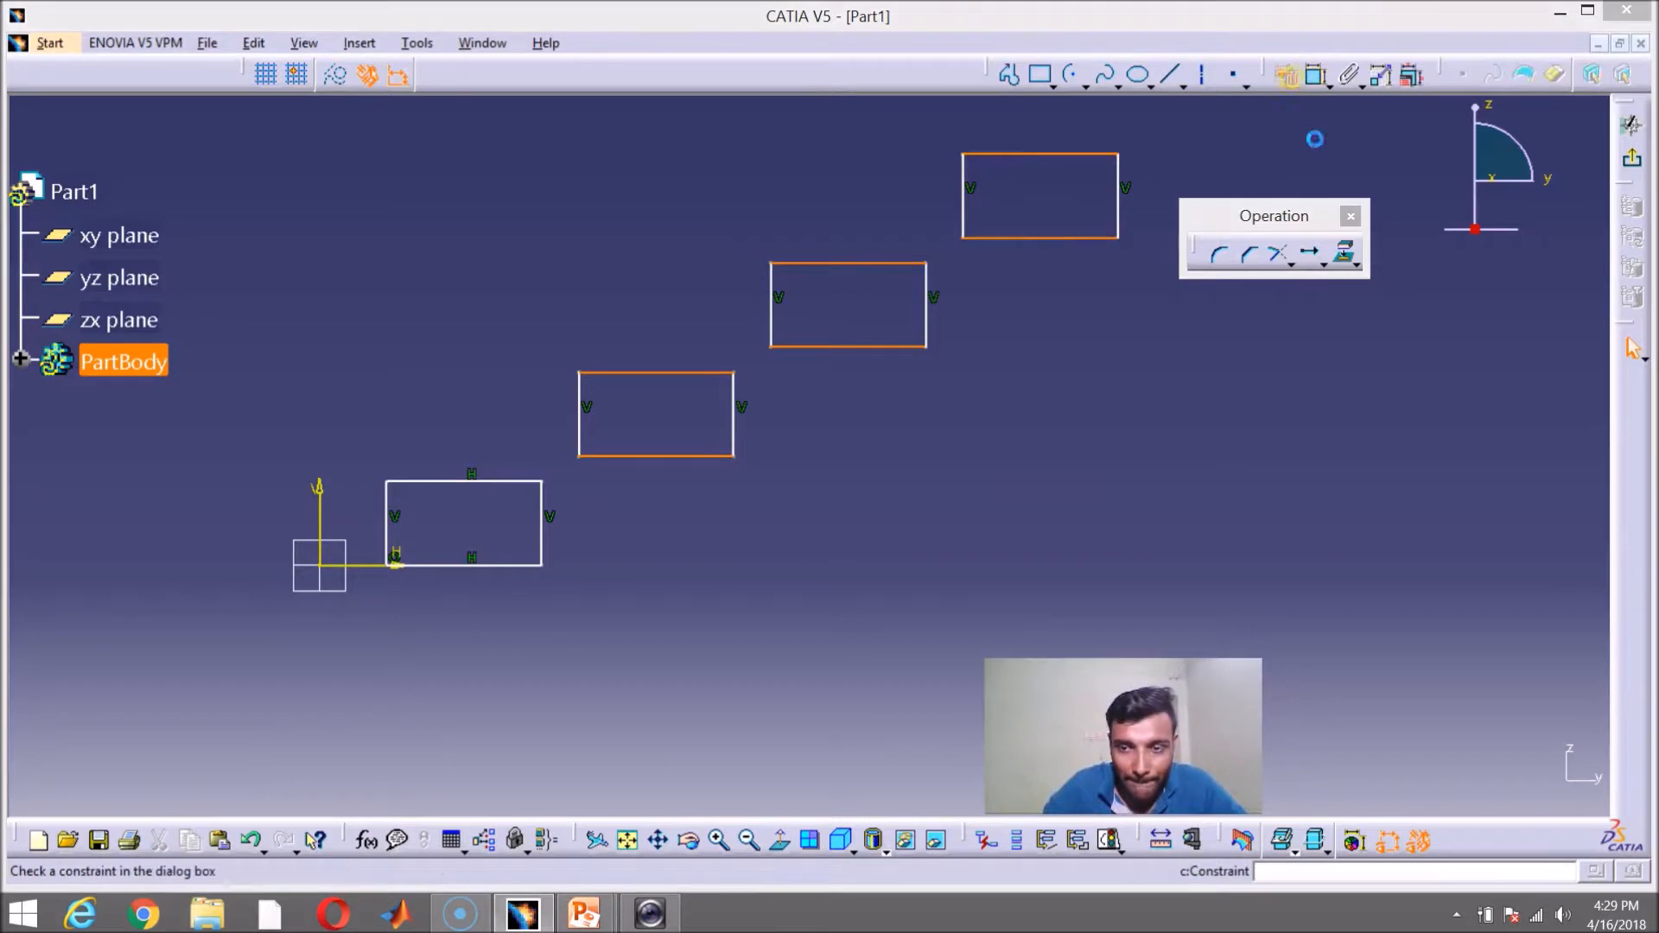
left_click(1497, 701)
left_click(1483, 785)
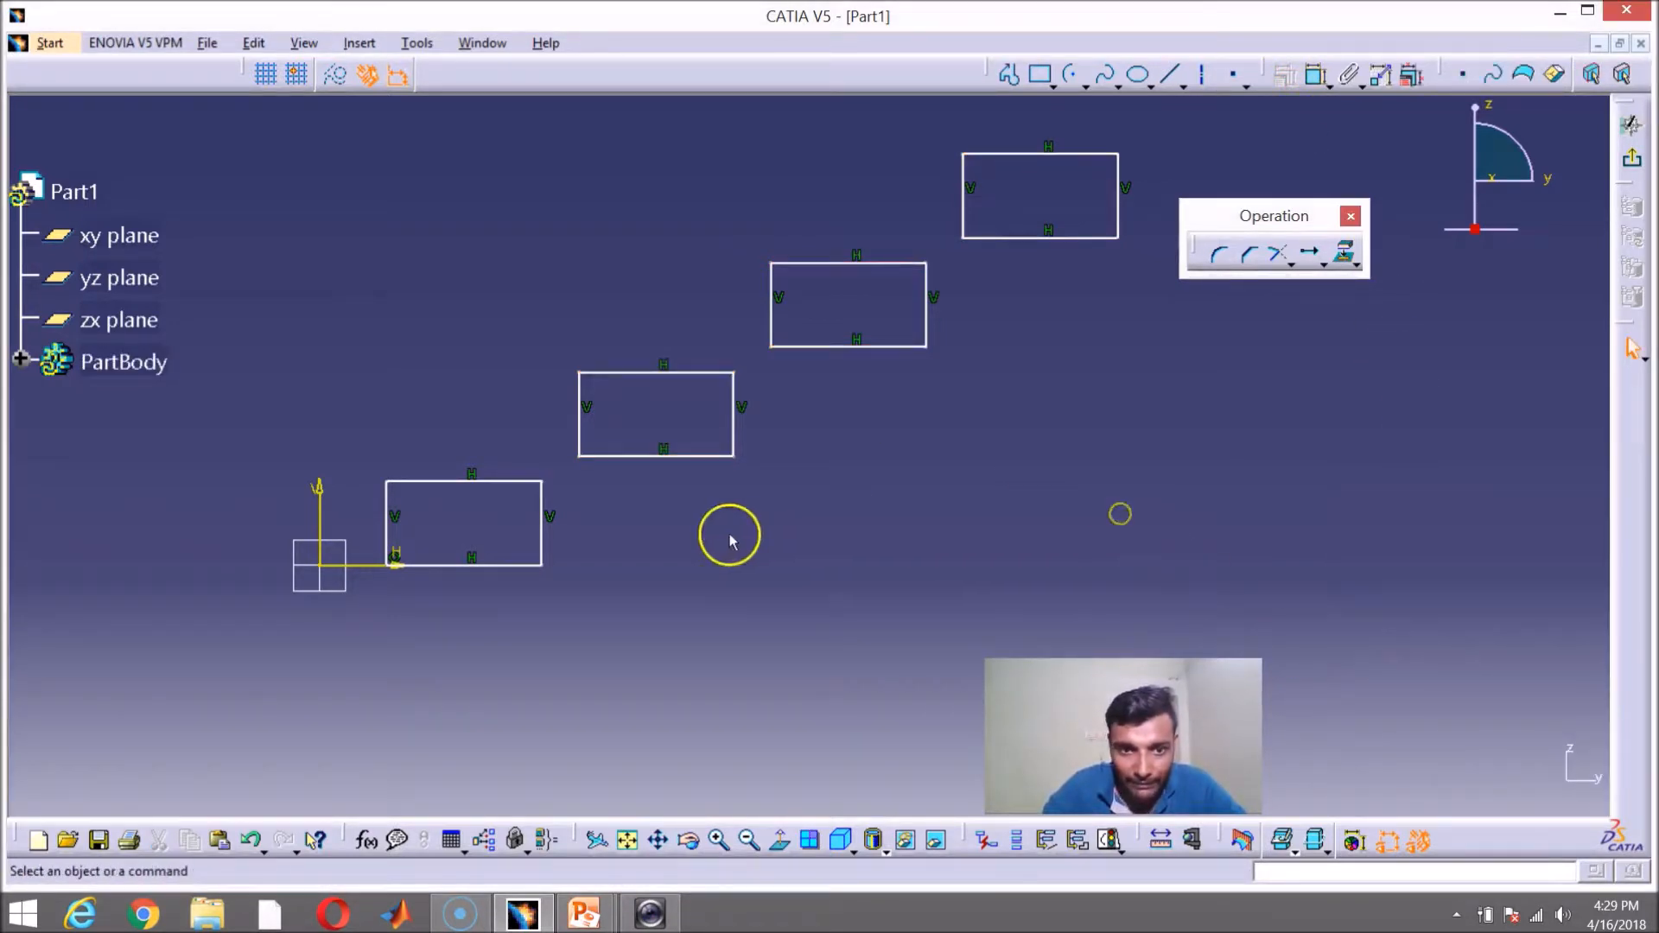
left_click(541, 482)
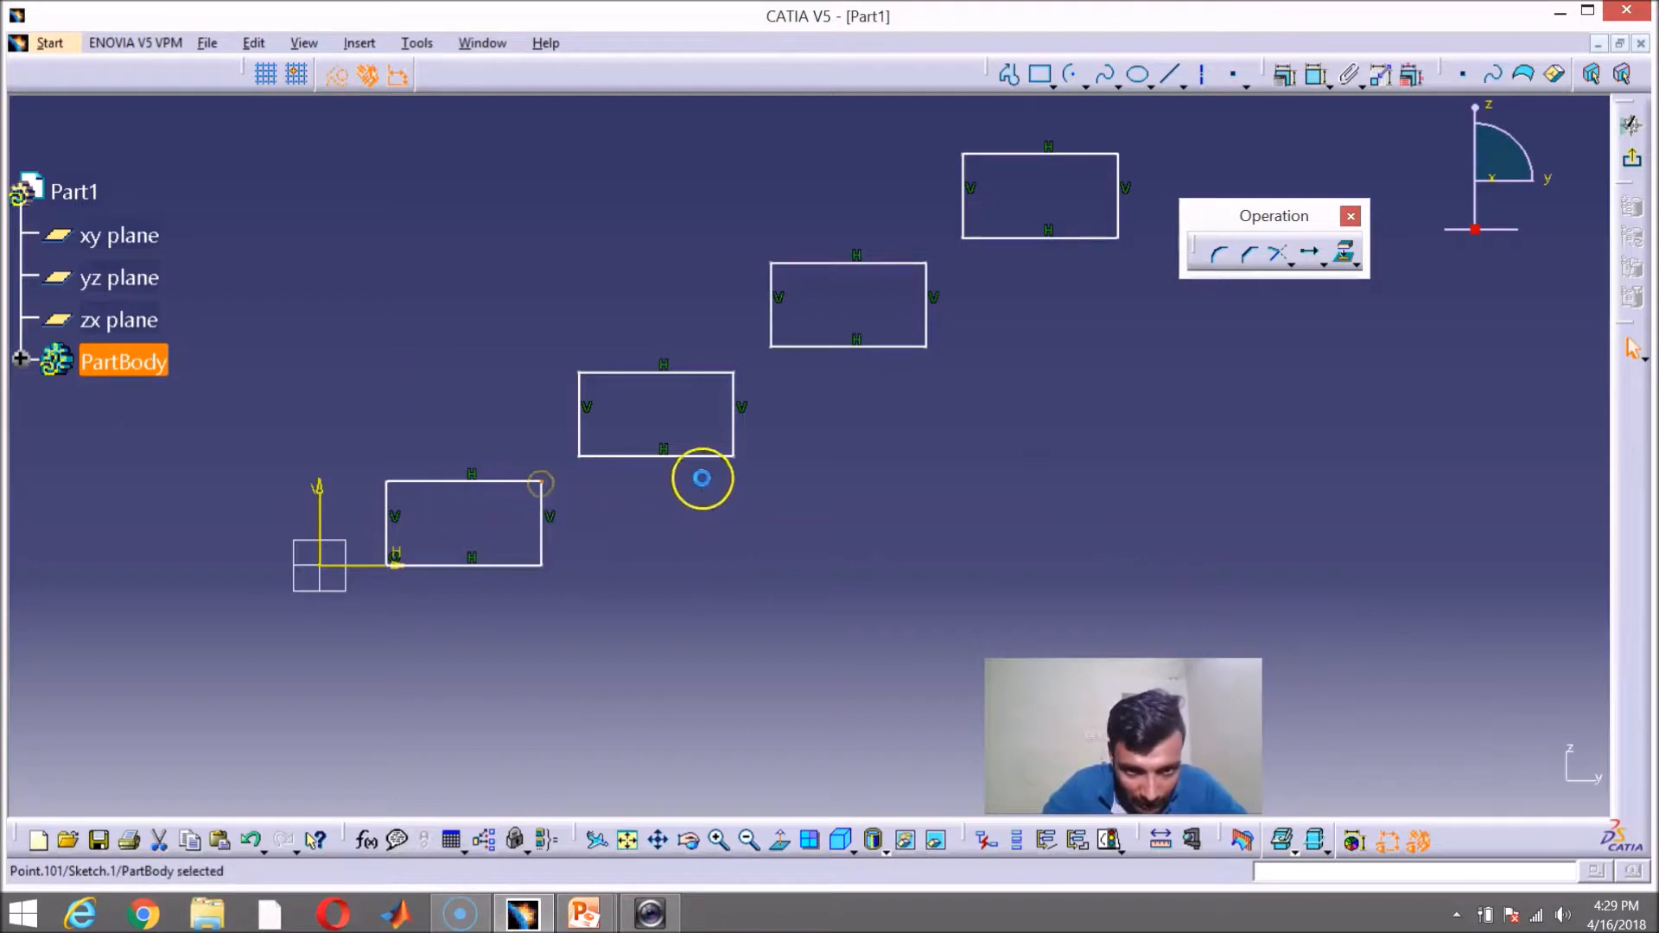
left_click(734, 457, "ctrl")
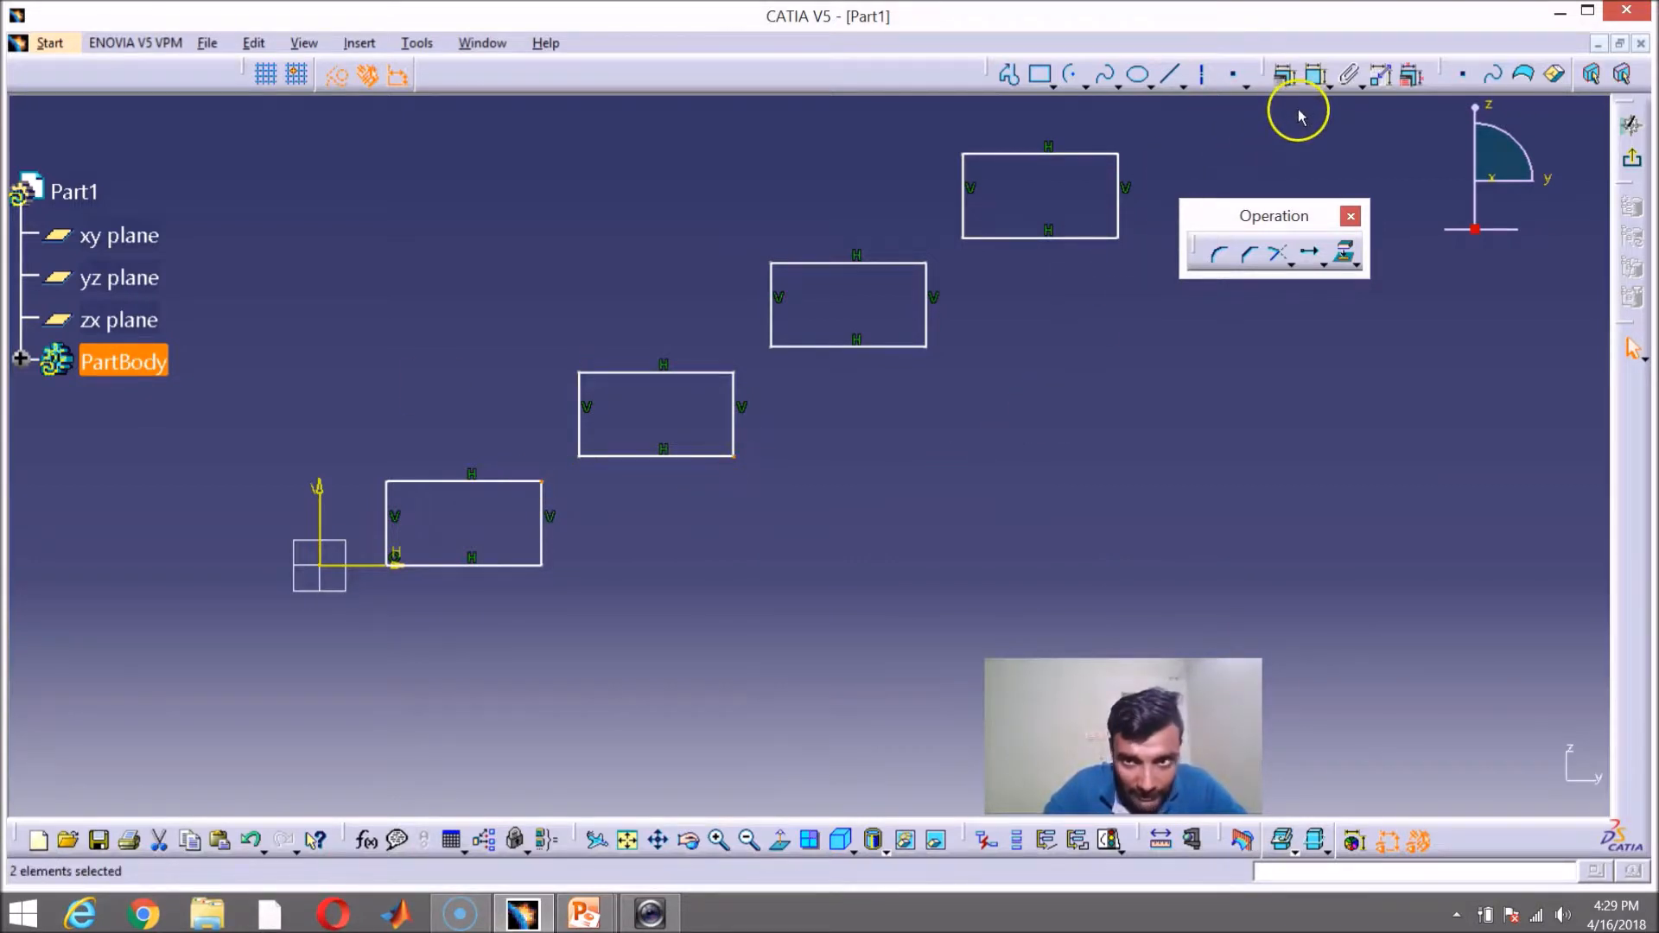
left_click(1058, 71)
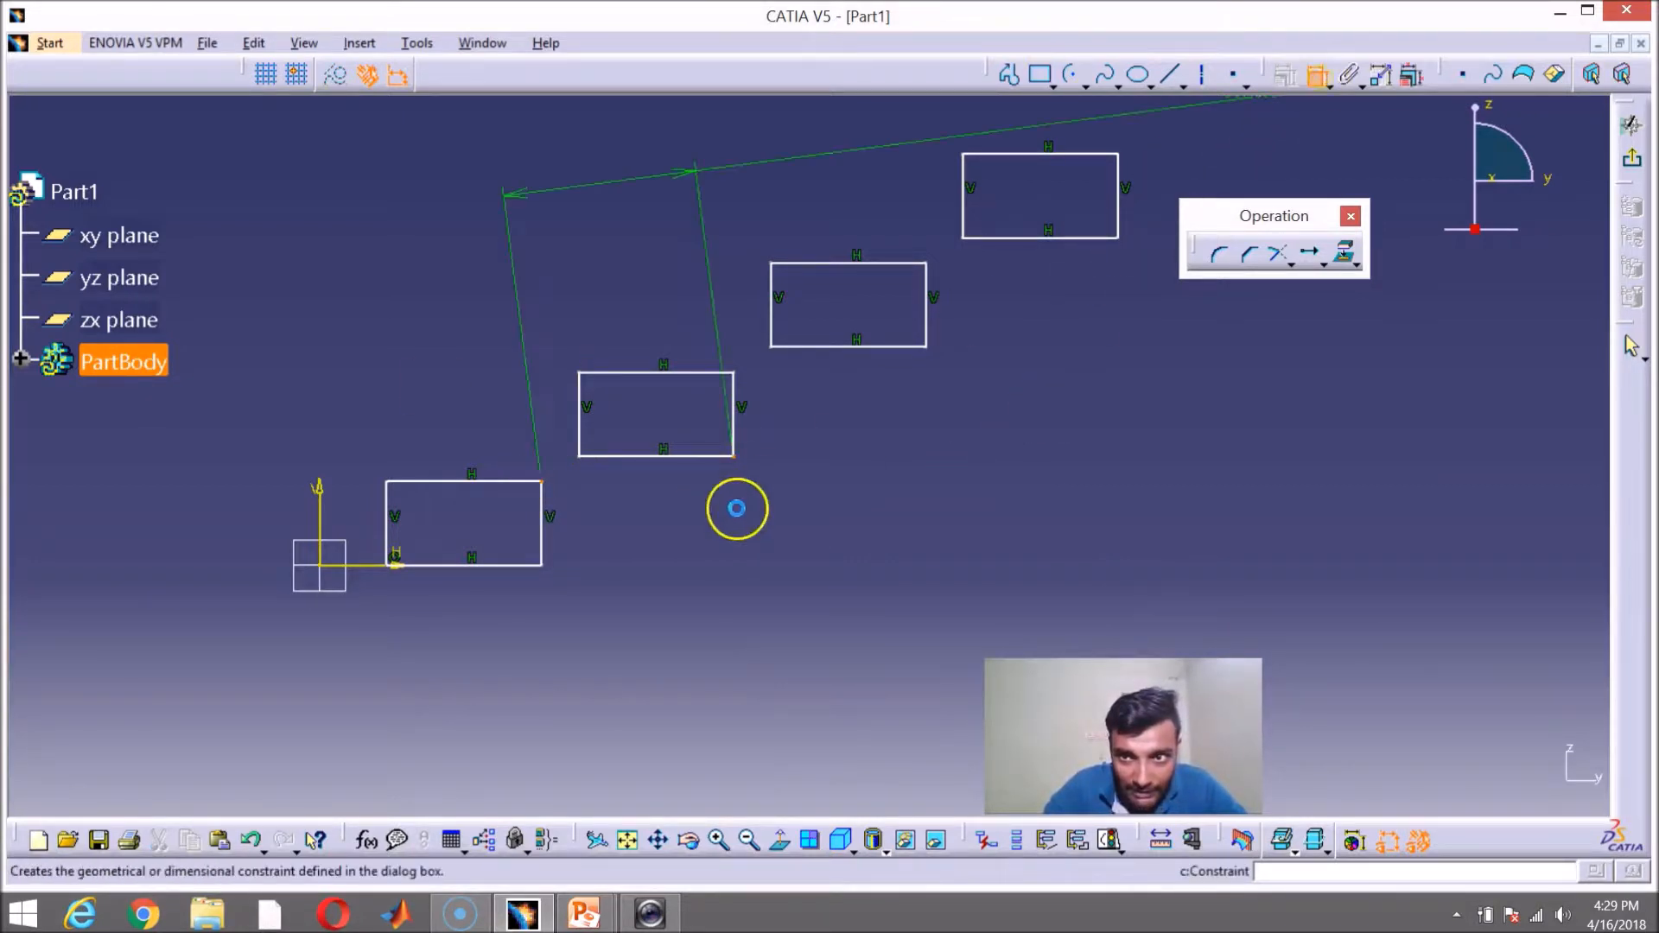
key("Escape")
left_click(634, 509)
Step: Dimension the horizontal distance between the outer vertical edges of the original rectangle and the first copy, placing it below them
left_click(1316, 78)
left_click(541, 531)
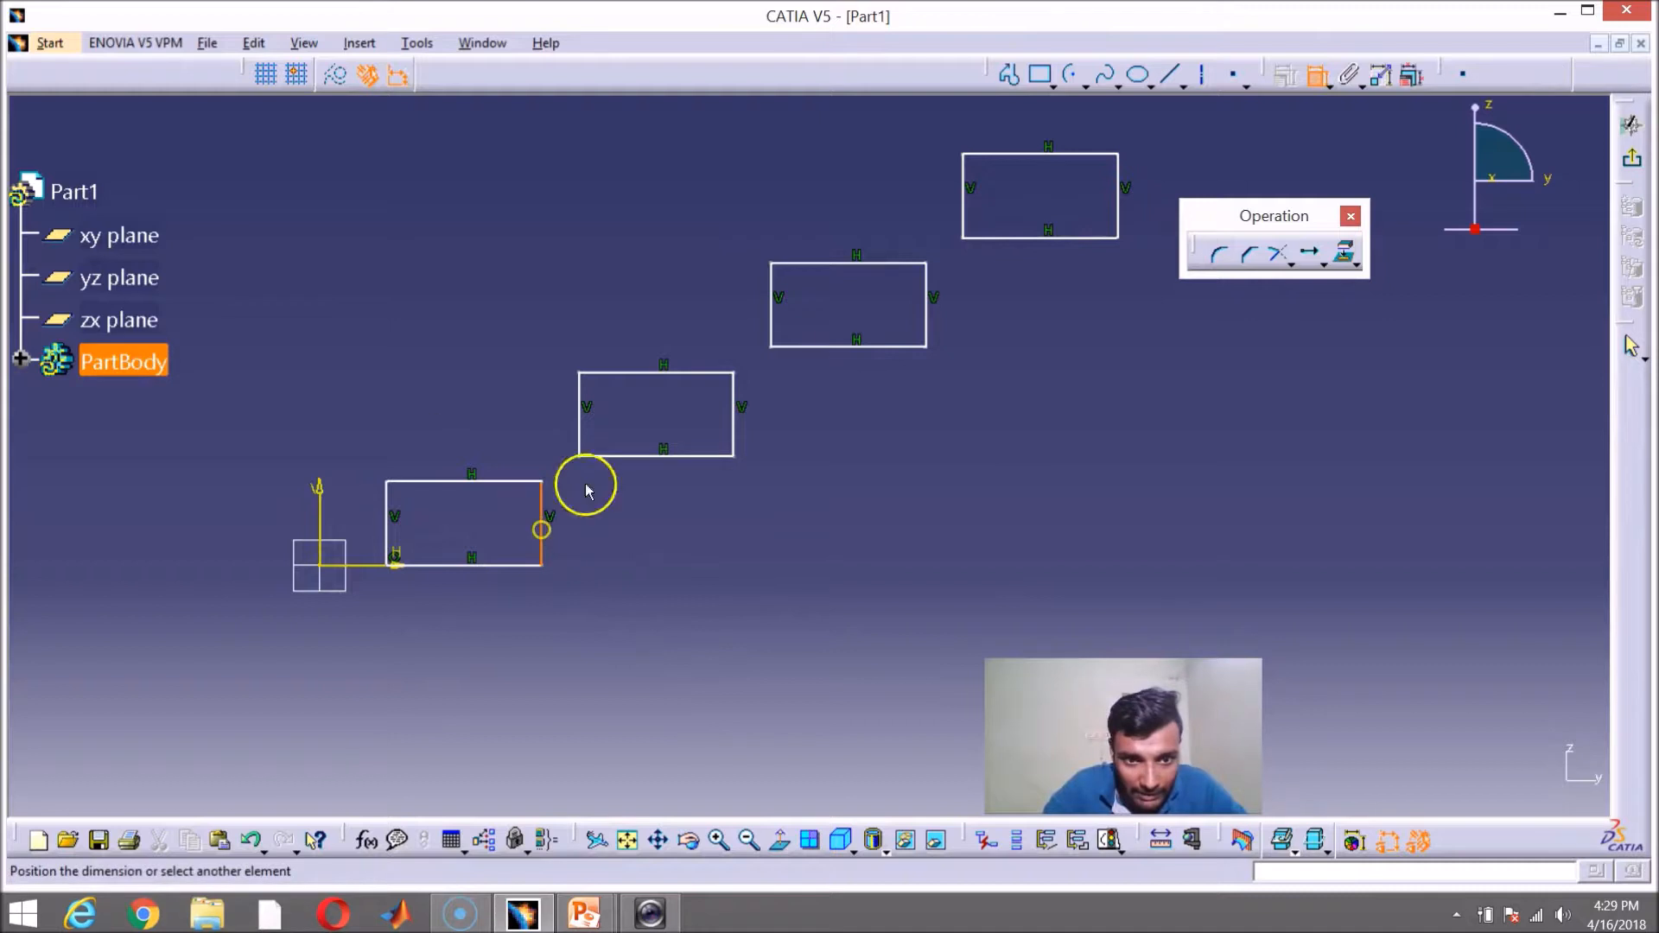
left_click(736, 413)
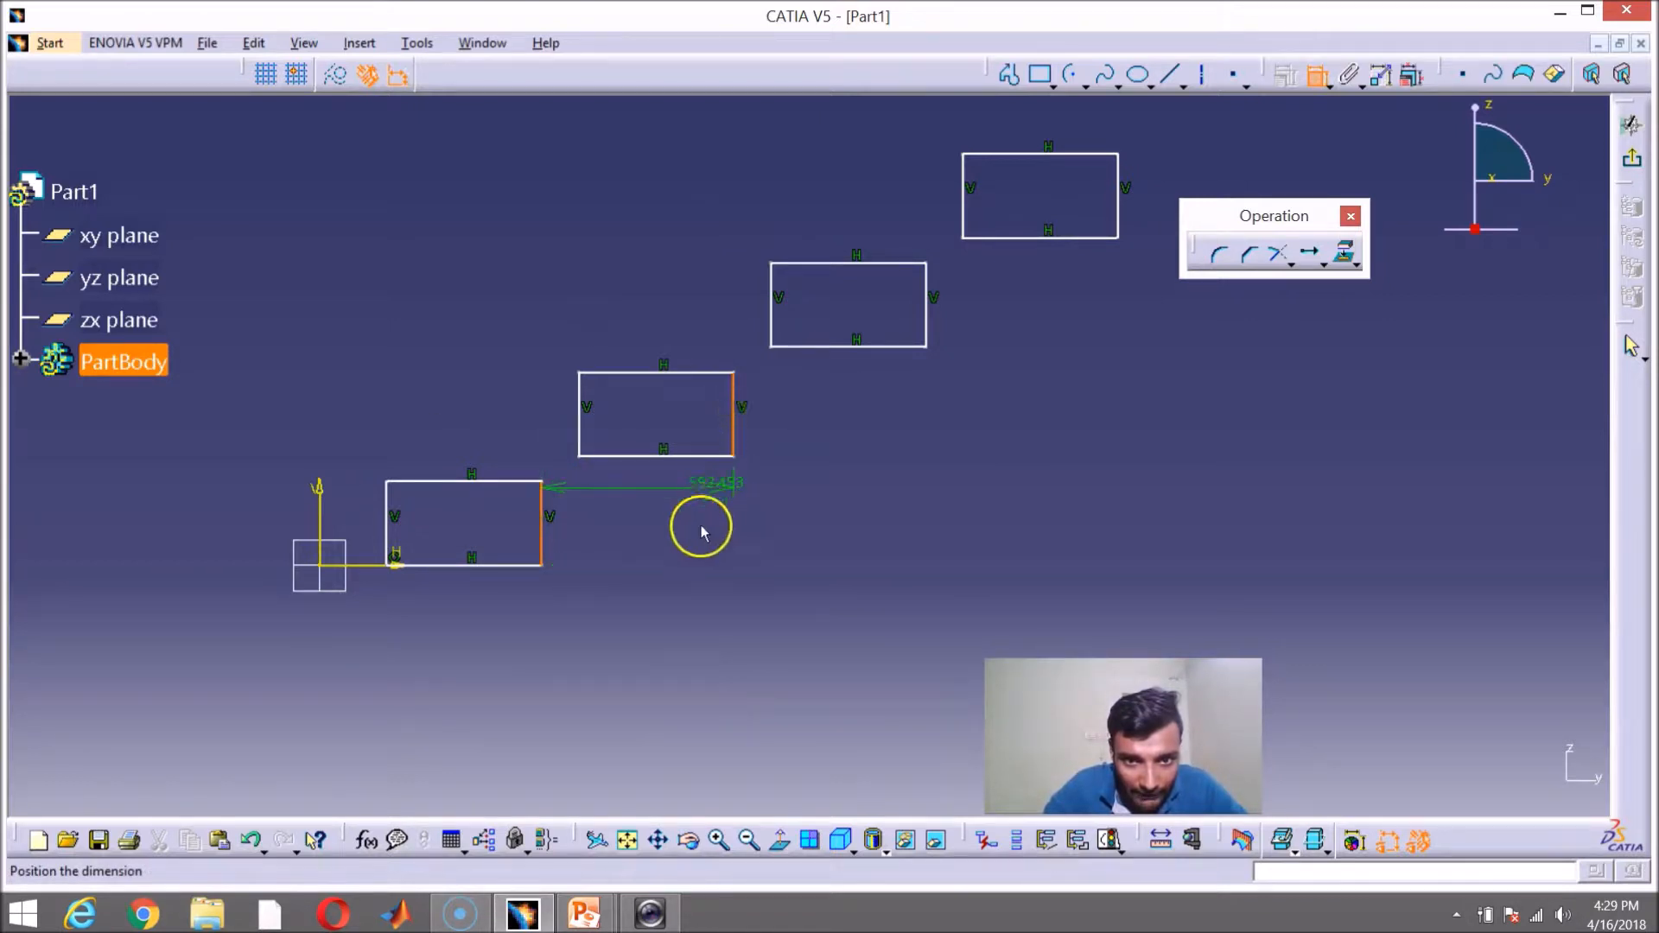
left_click(642, 642)
double_click(641, 640)
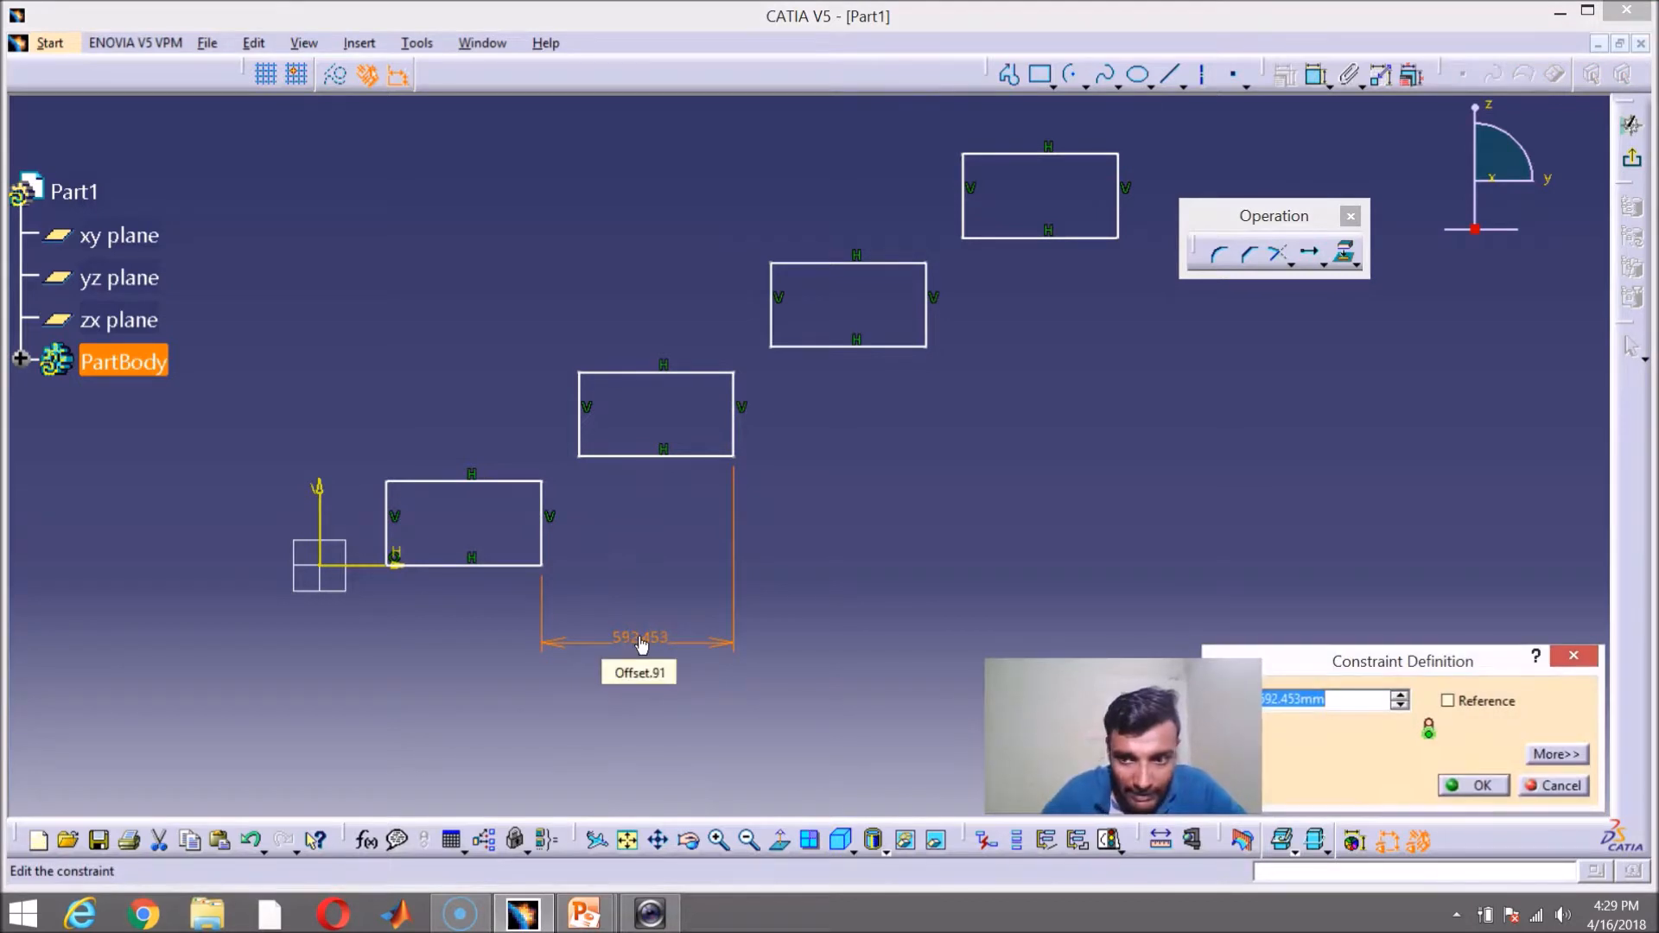
key("Return")
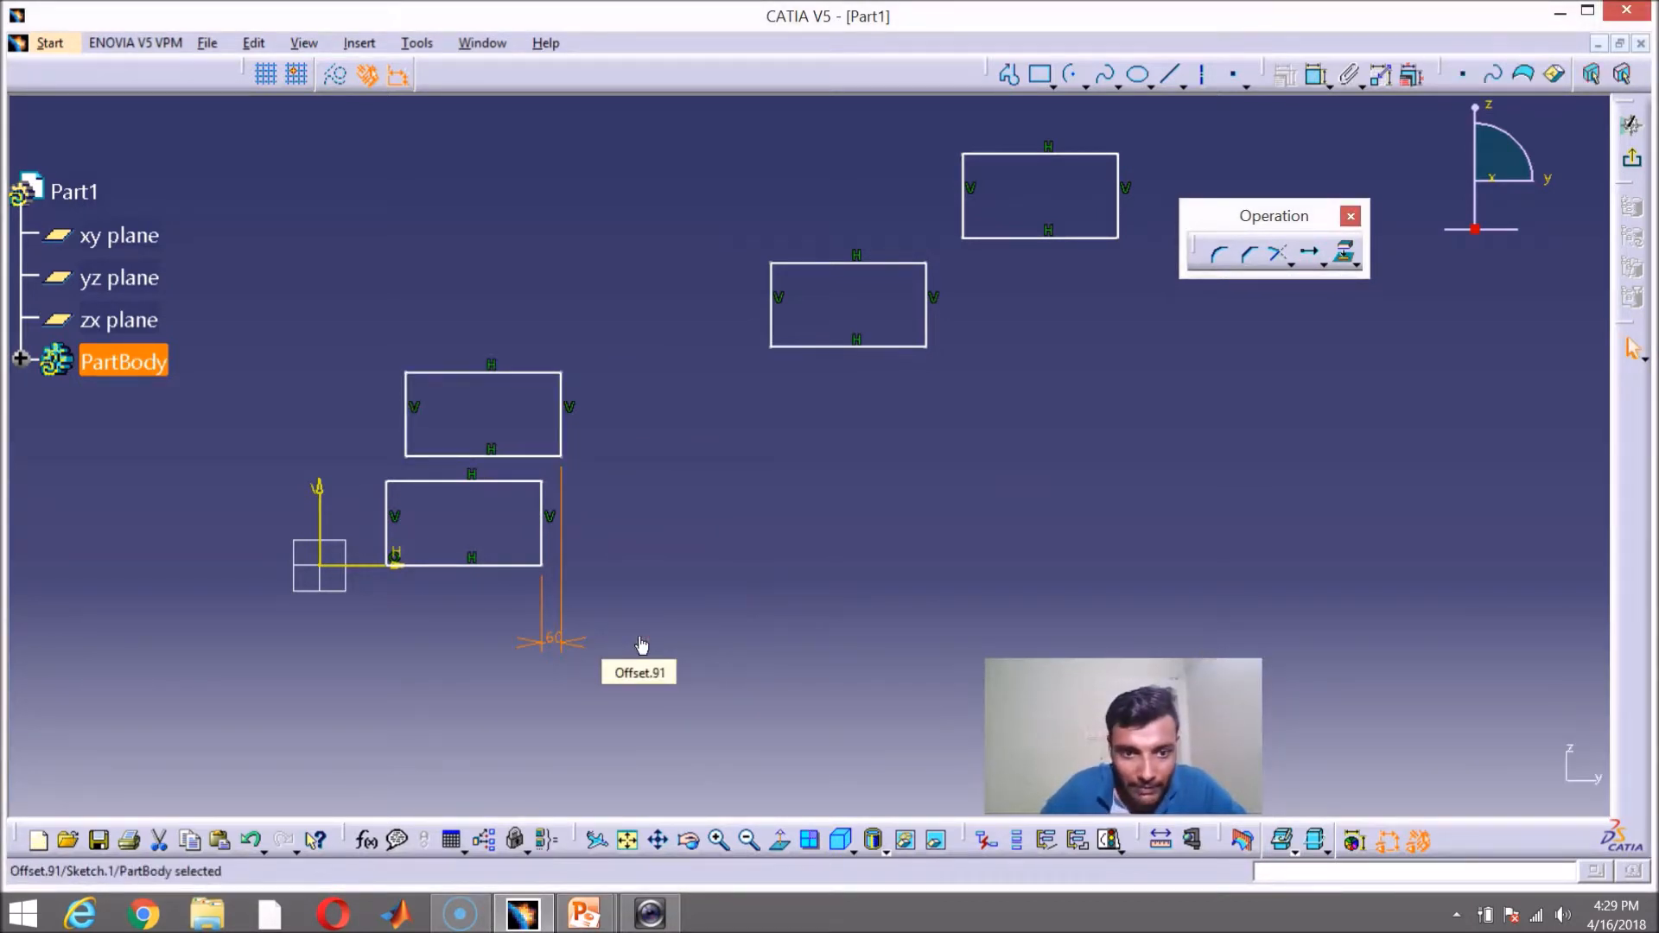
key("ctrl+z")
Step: Set the horizontal distance between the original rectangle and the first copy to 600 mm
double_click(641, 639)
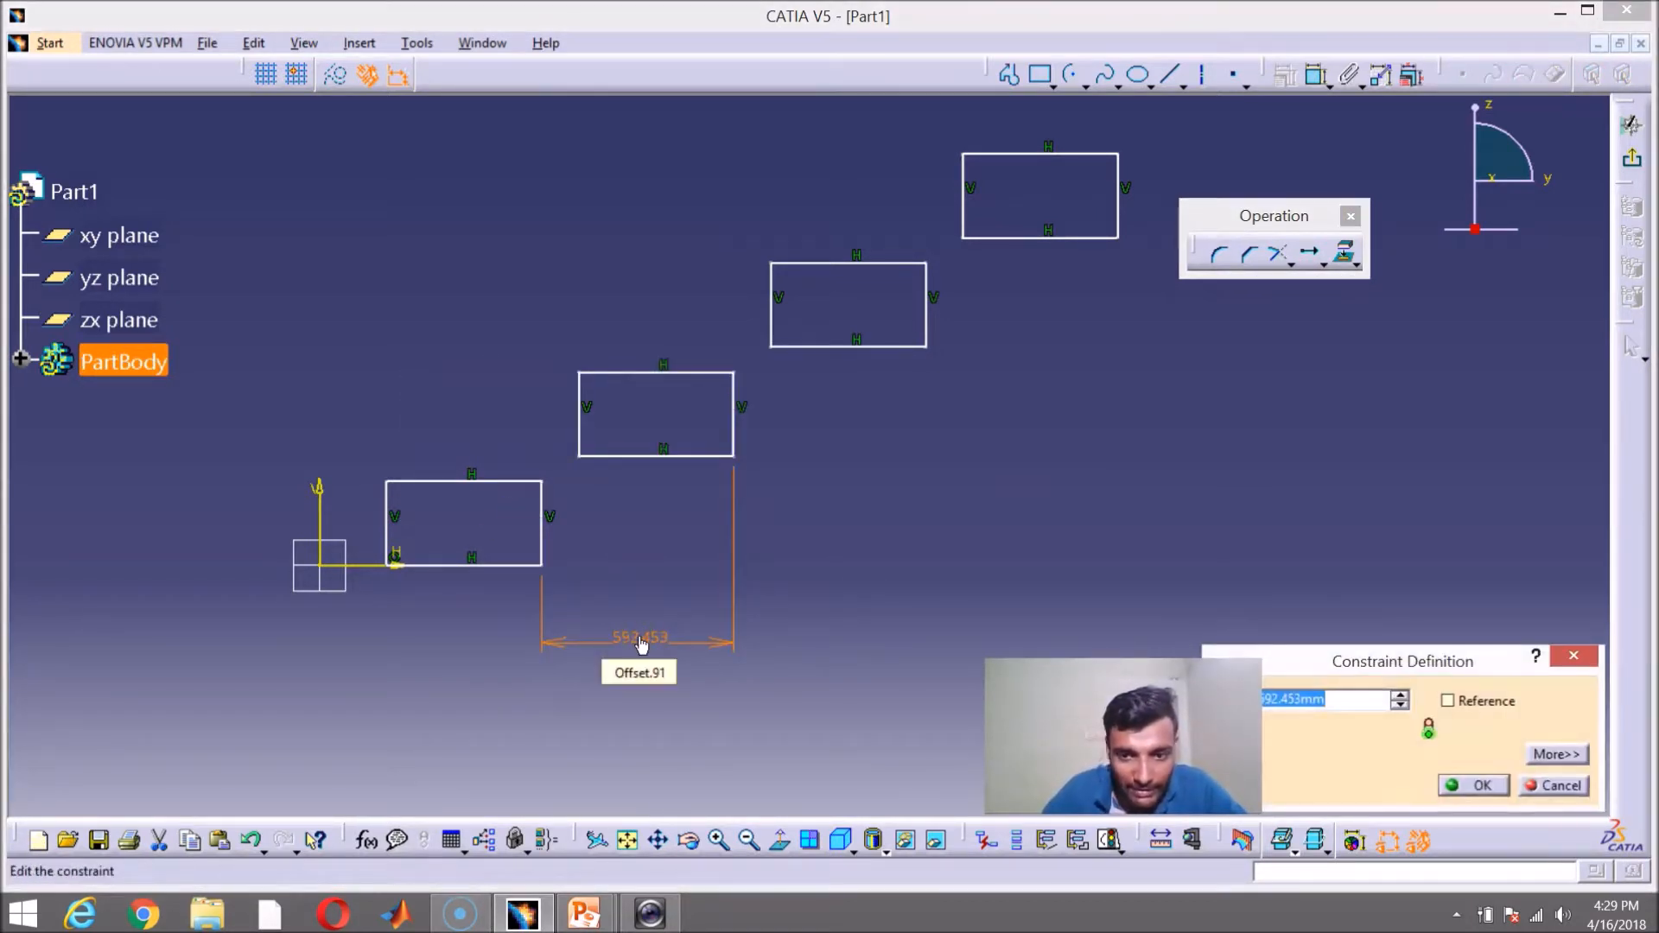
type("600")
key("Return")
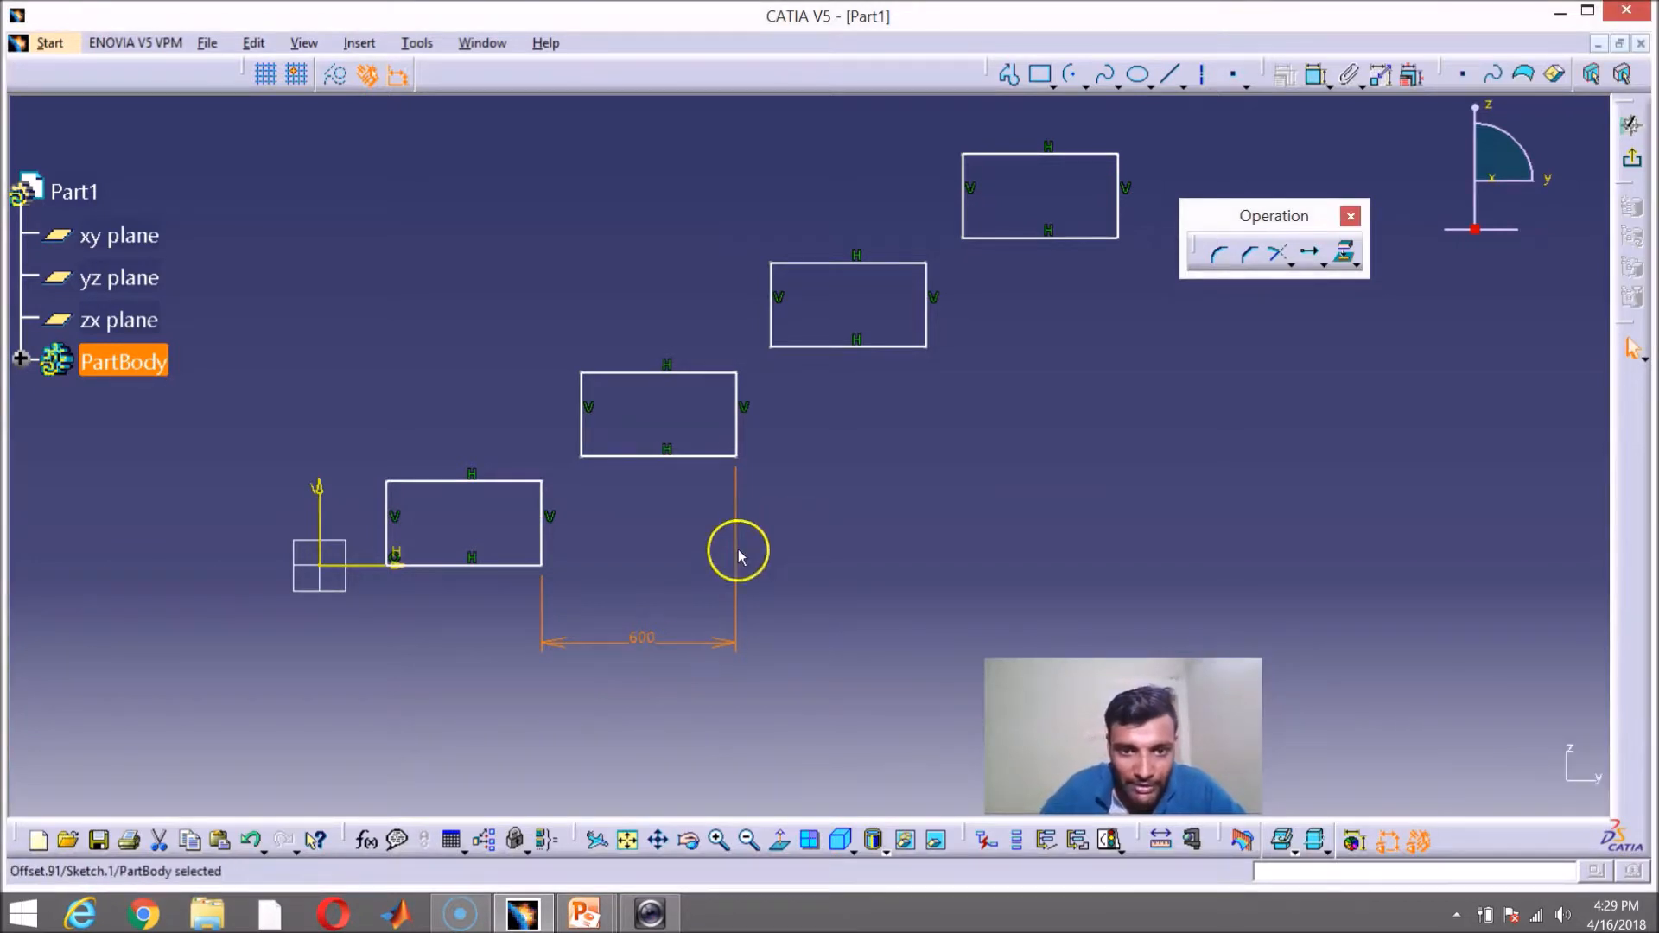
left_click(838, 491)
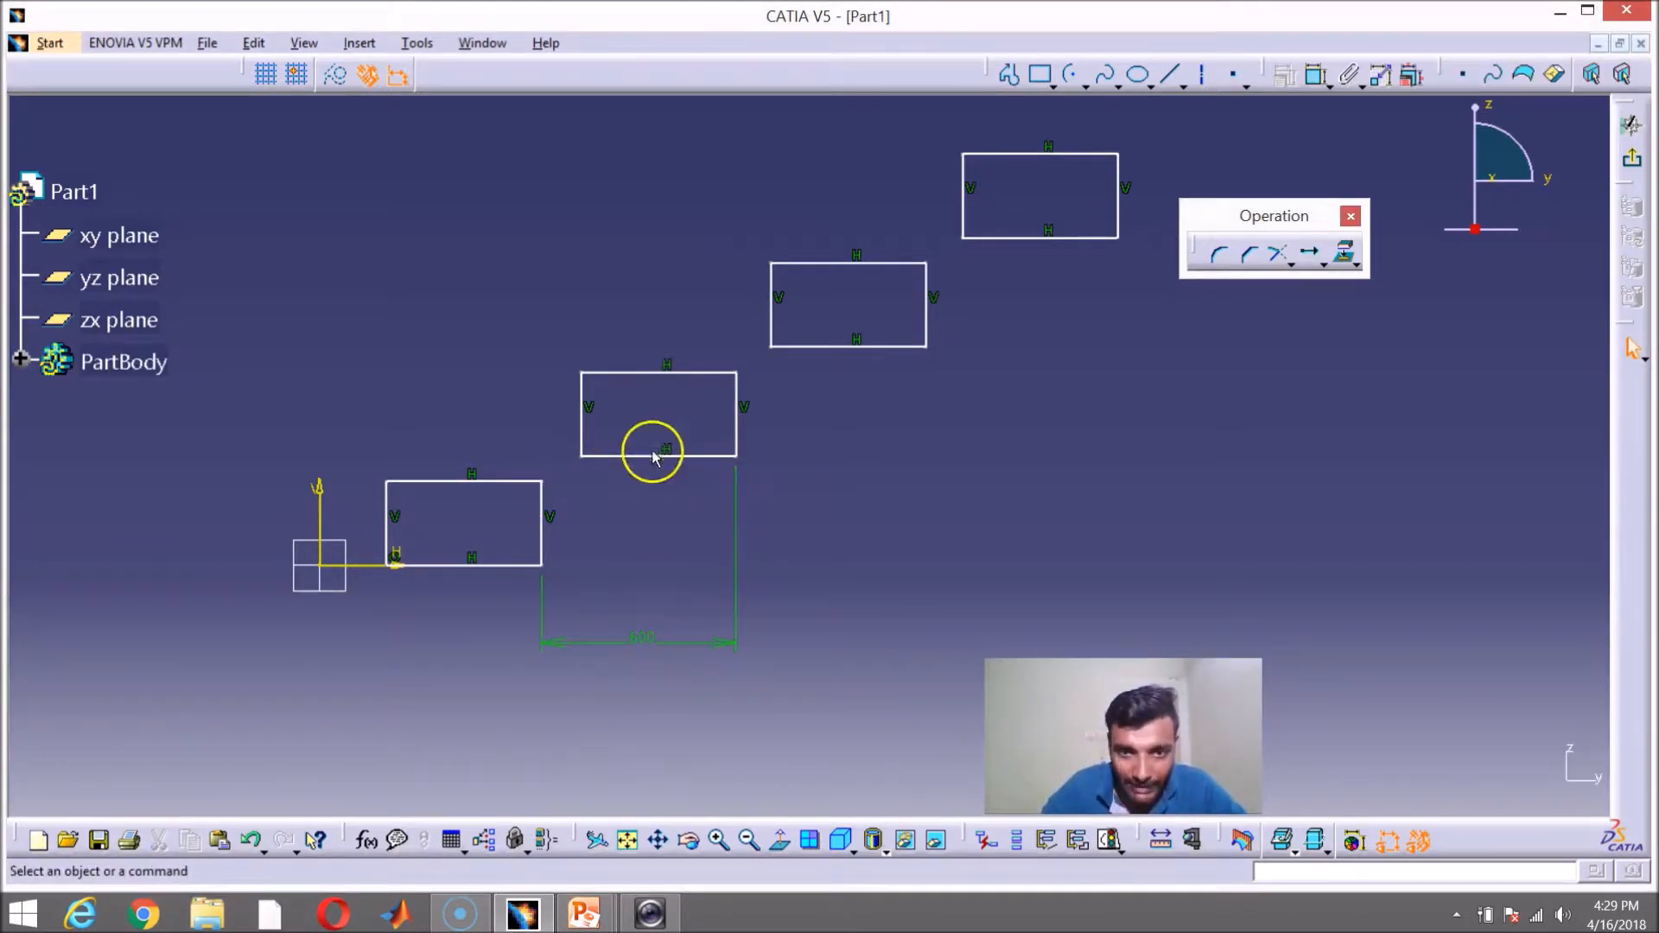
middle_click_drag(880, 505, 802, 504)
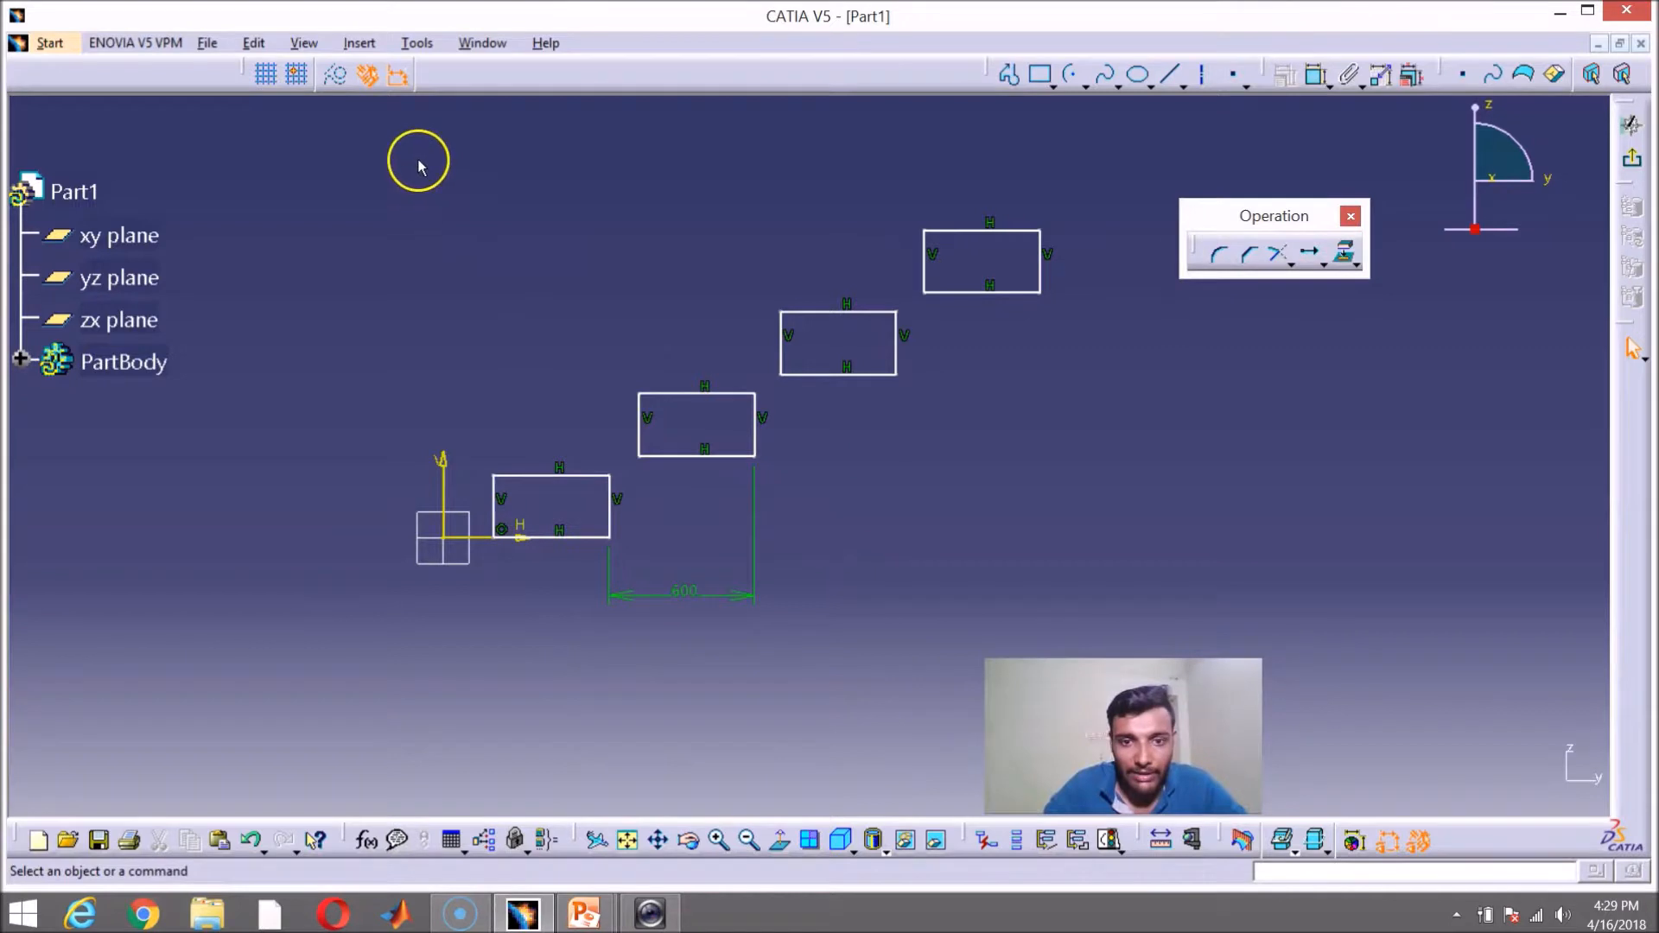
Step: Delete all four rectangles from the sketch together with their constraints and the 600 mm dimension
mouse_move(433, 115)
left_mouse_down()
mouse_move(985, 637)
mouse_move(1074, 666)
left_mouse_up()
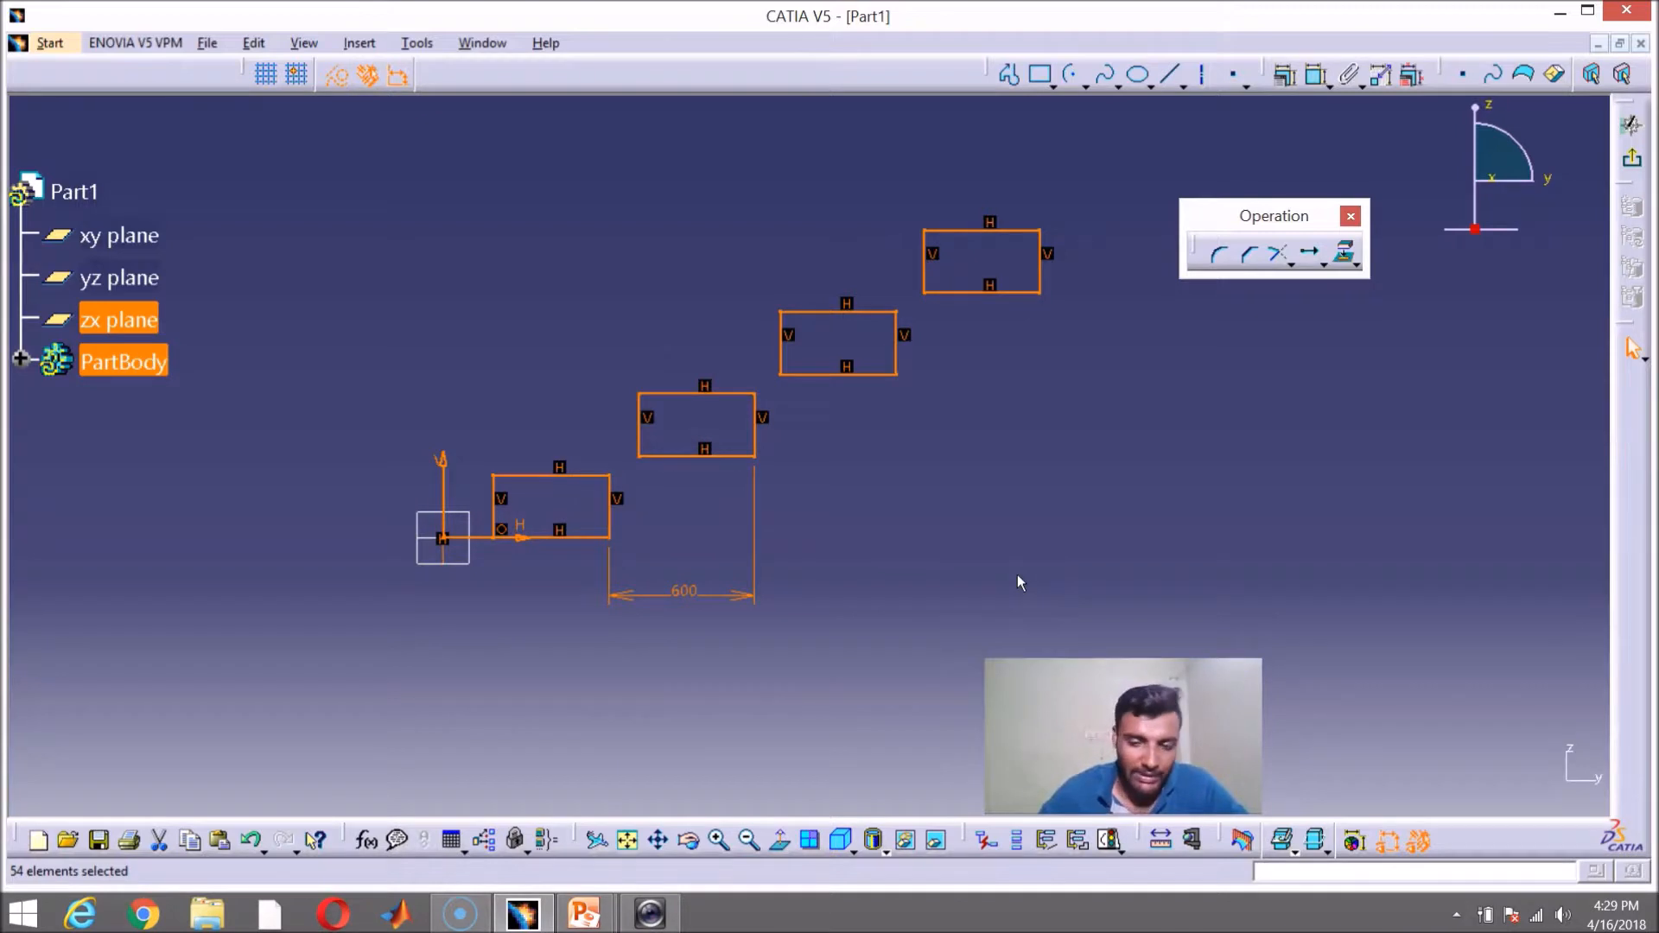
key("Delete")
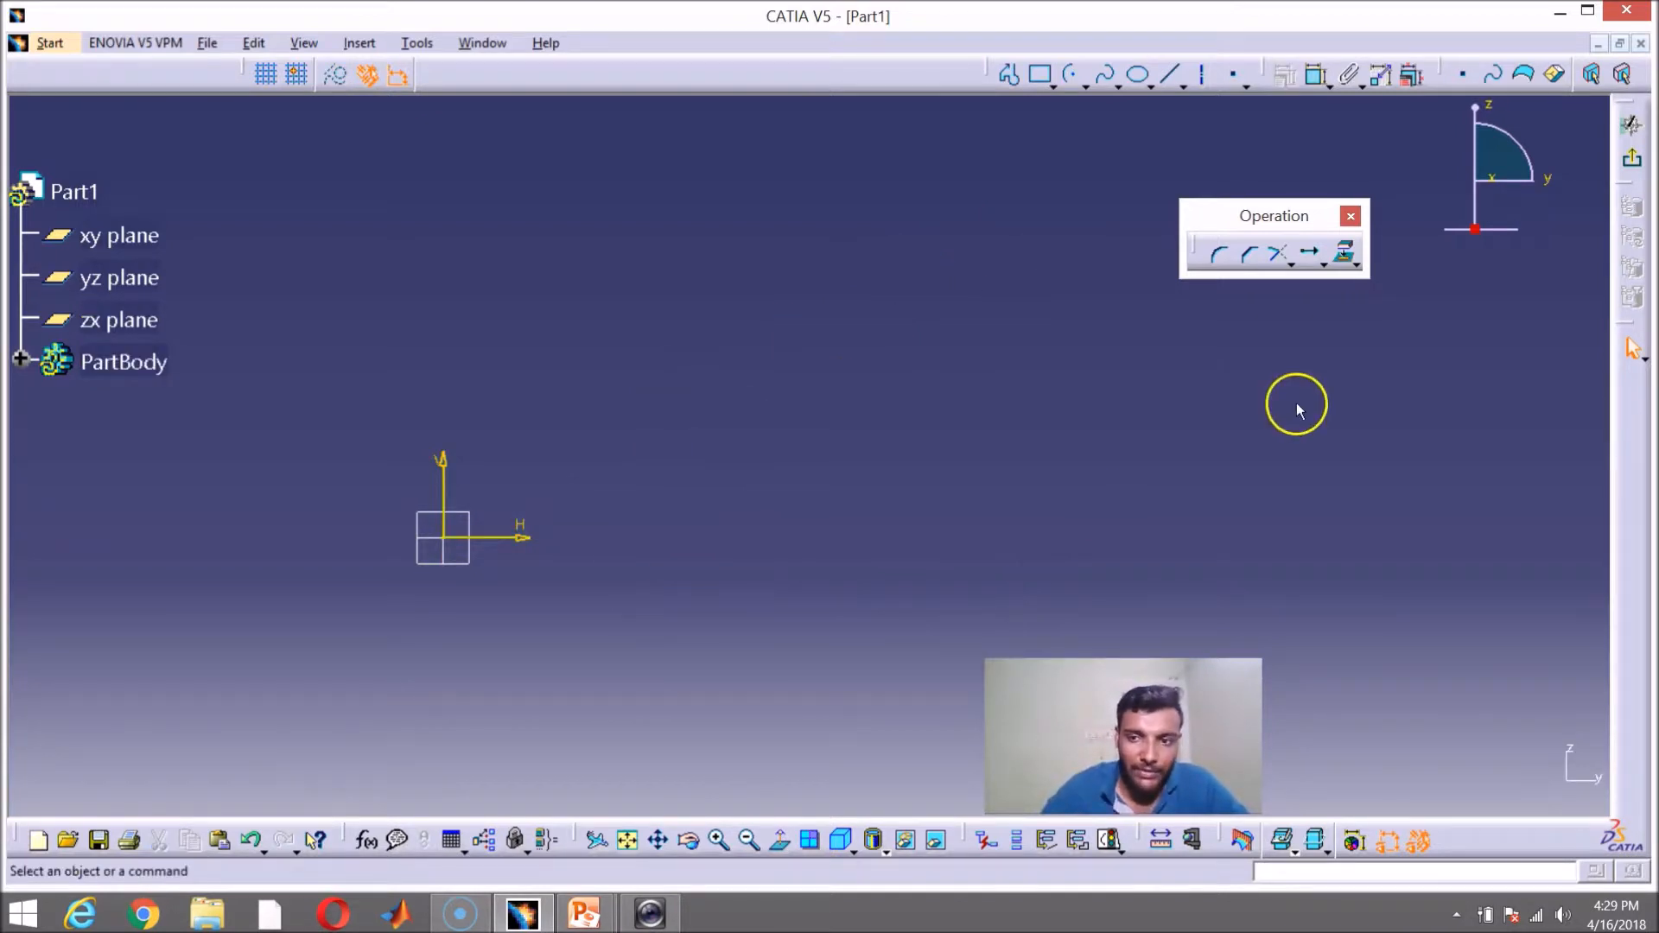
left_click(1324, 264)
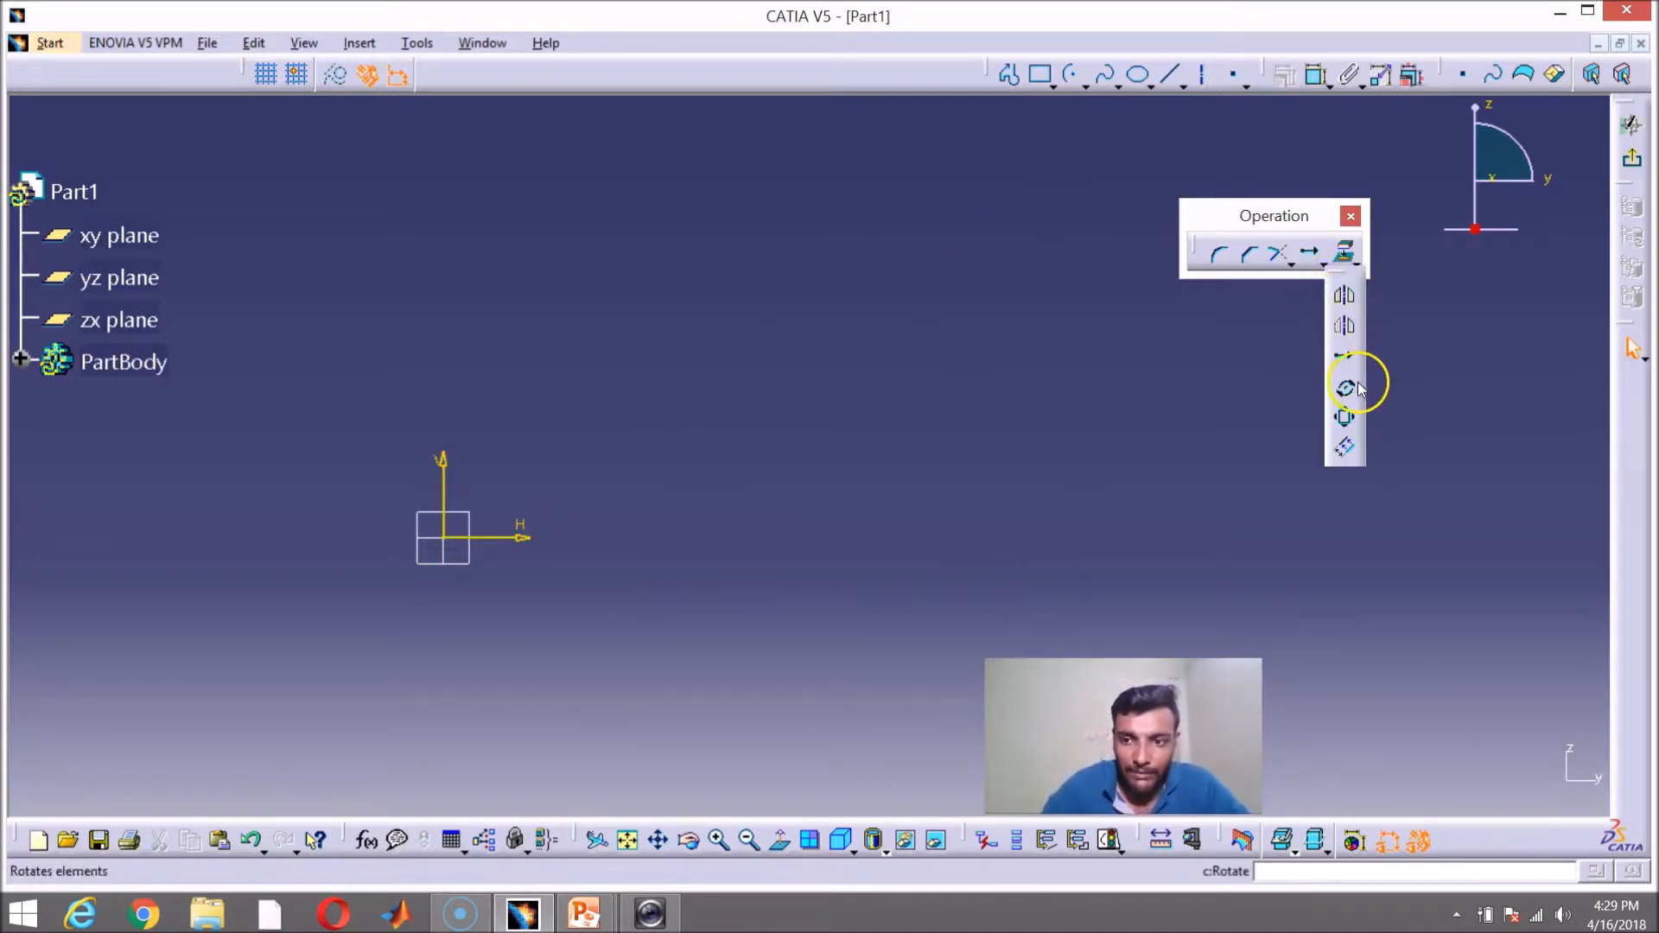
left_click(1338, 272)
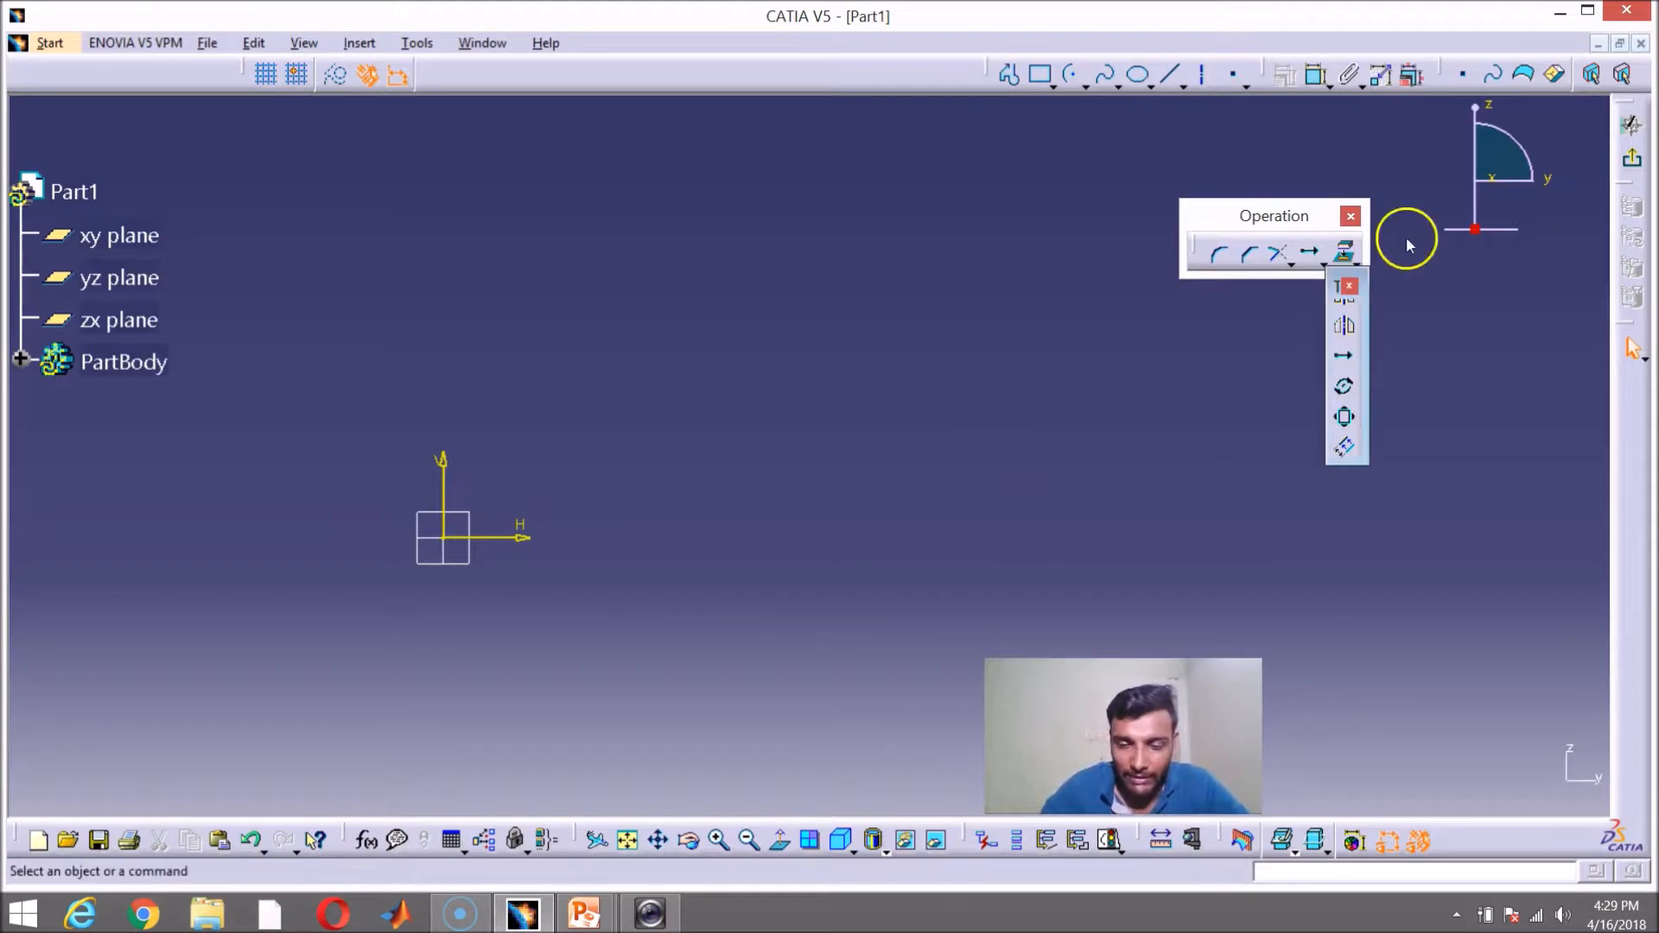
Step: Draw a rectangle about 600 mm high and roughly twice as wide, with its lower-left corner on the H axis right of the origin
left_click(1043, 74)
left_click(1008, 74)
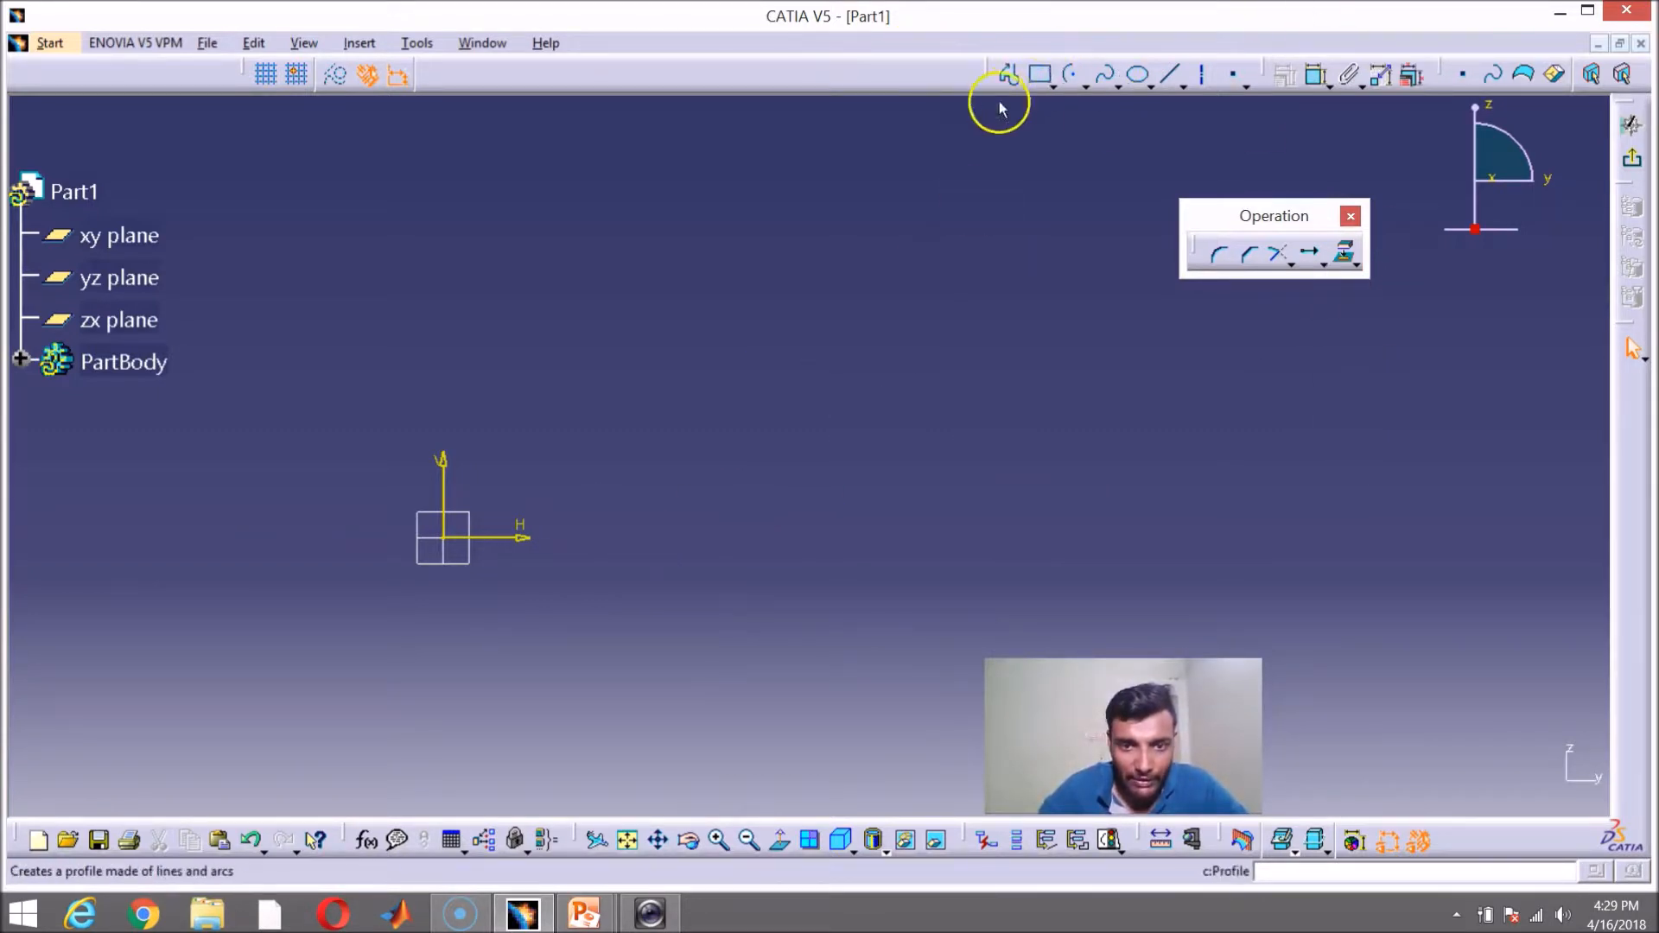
left_click(1040, 76)
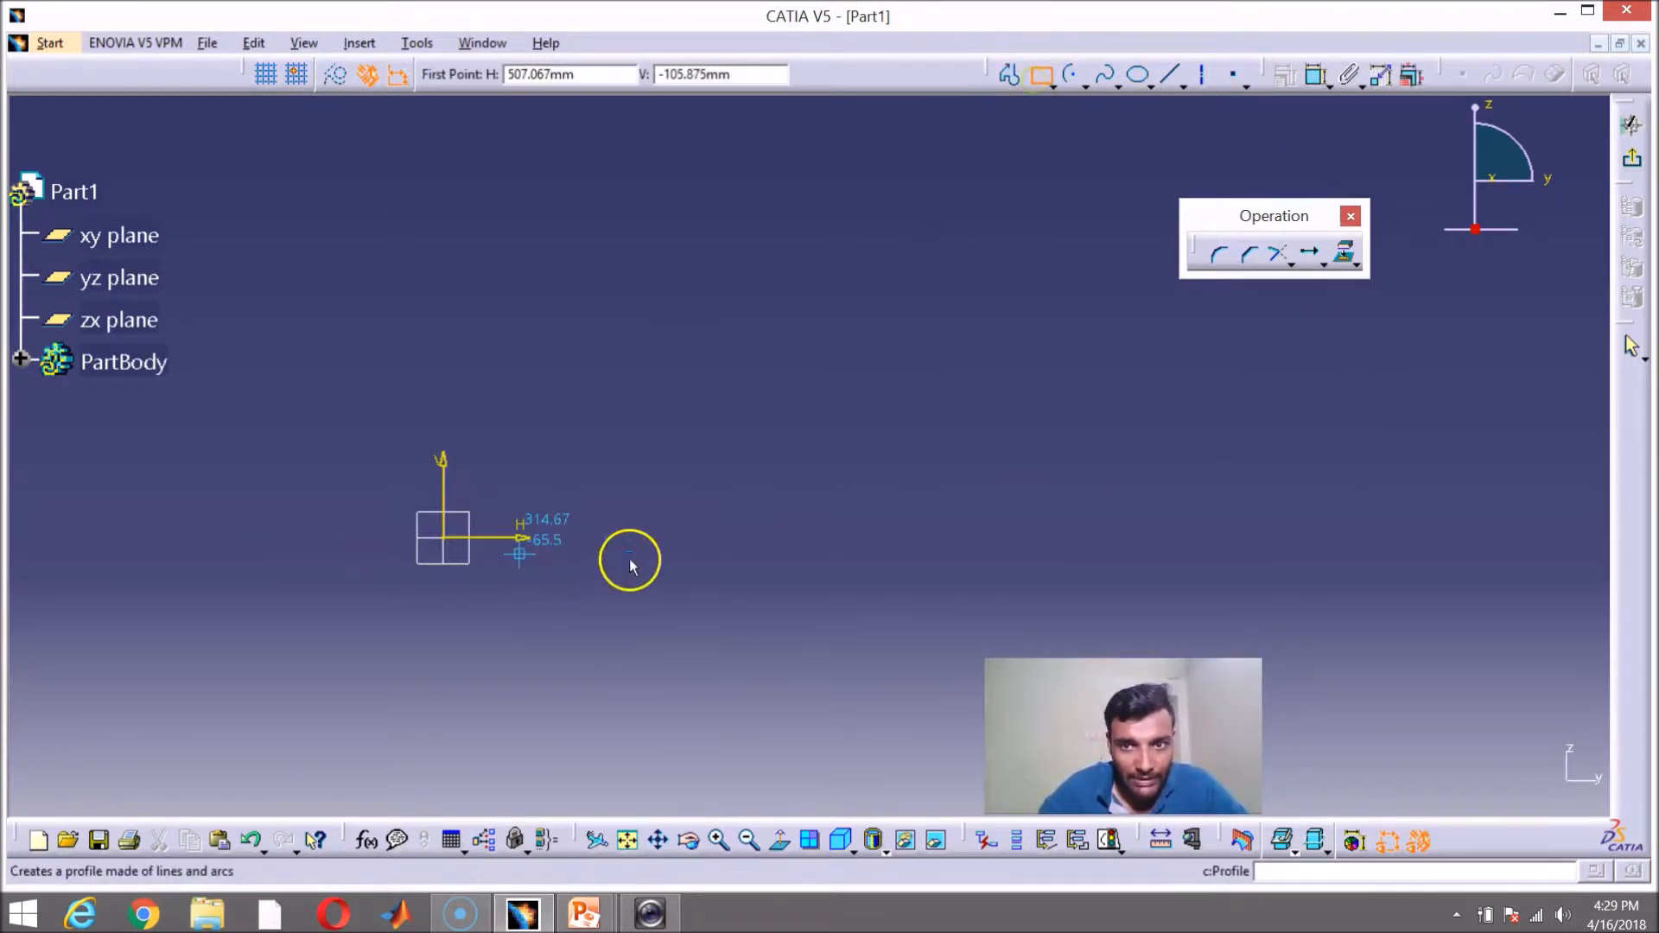
left_click(691, 536)
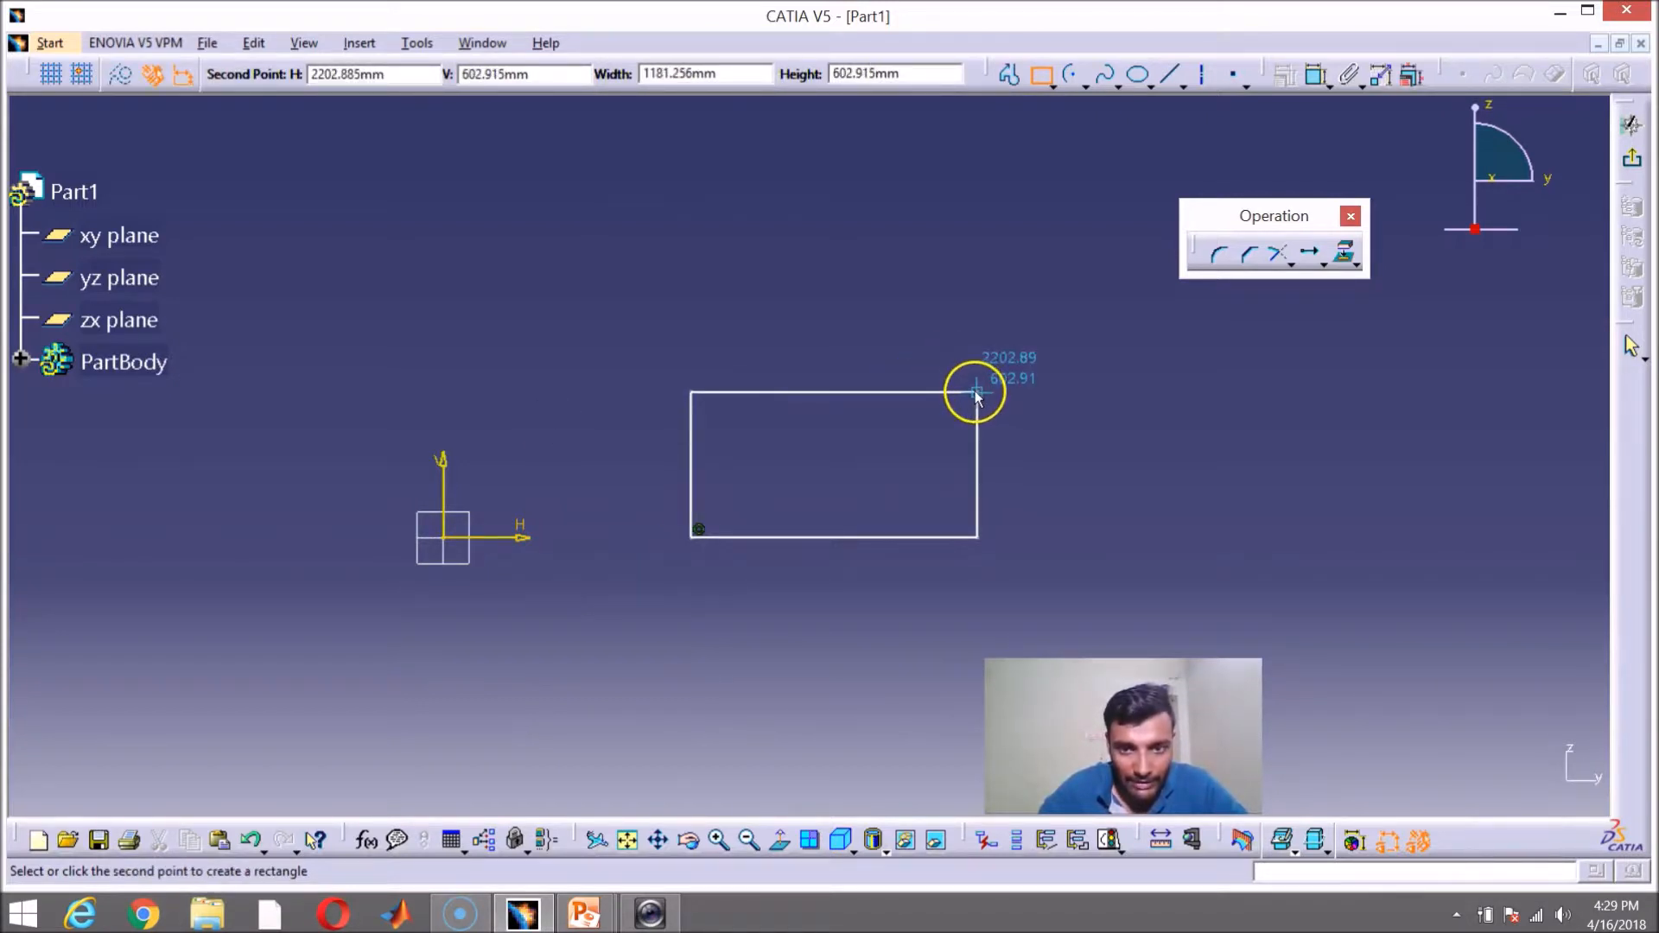
left_click(969, 393)
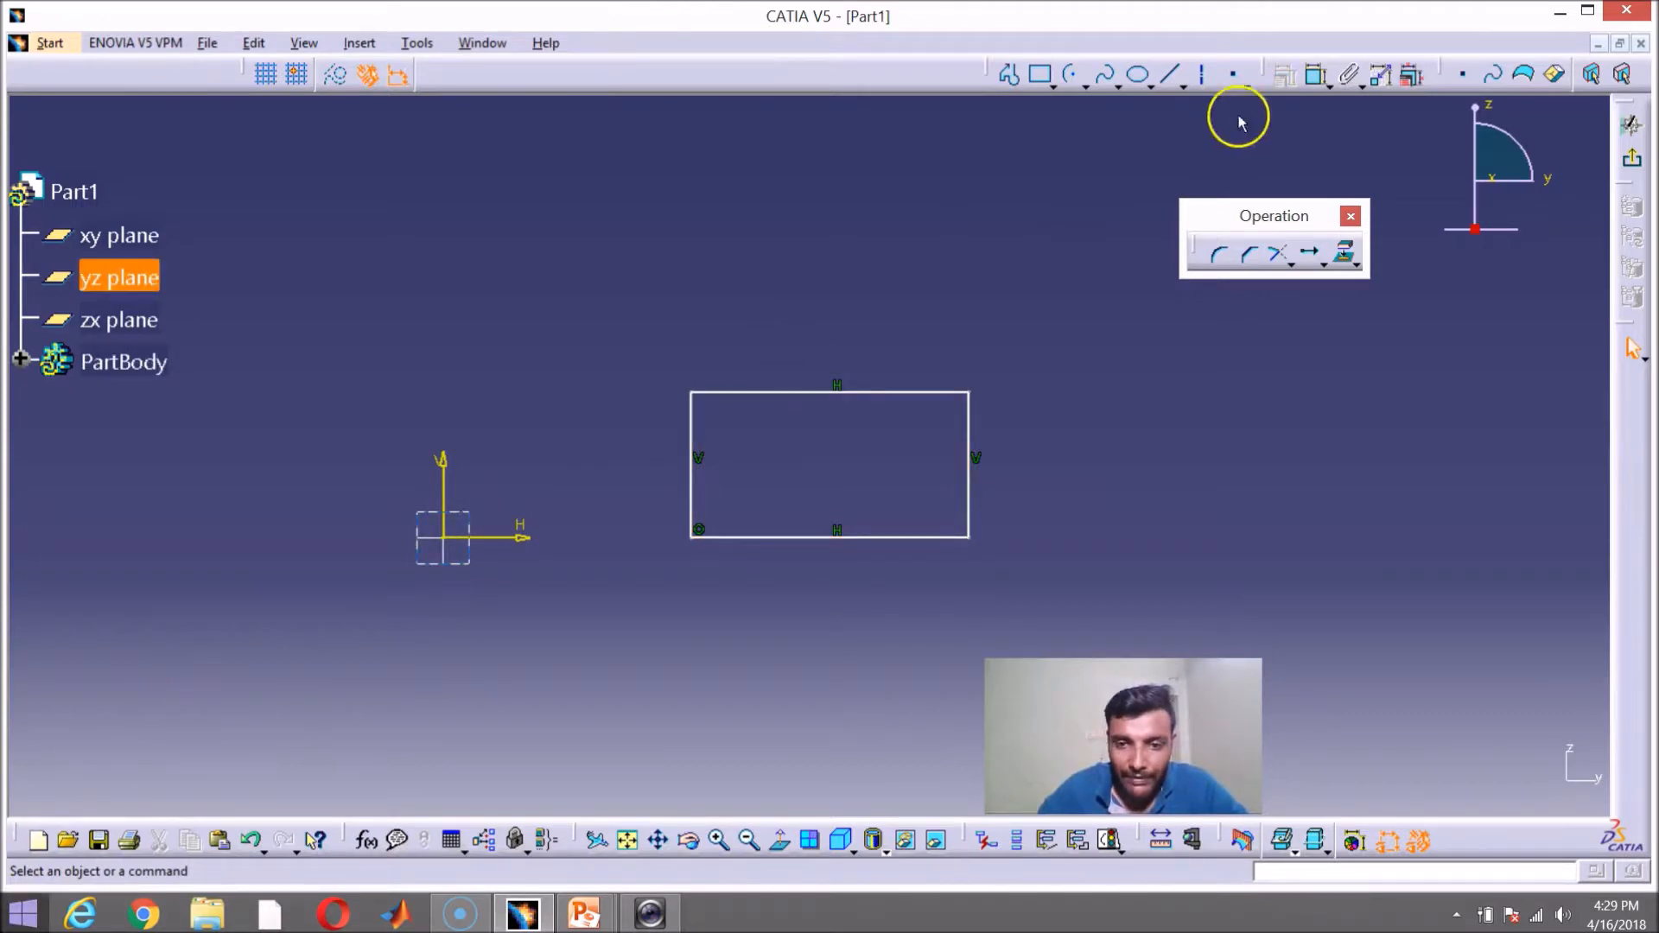
Step: Rotate one duplicate of the rectangle by 40 degrees counterclockwise about its lower-left corner
left_click(1322, 263)
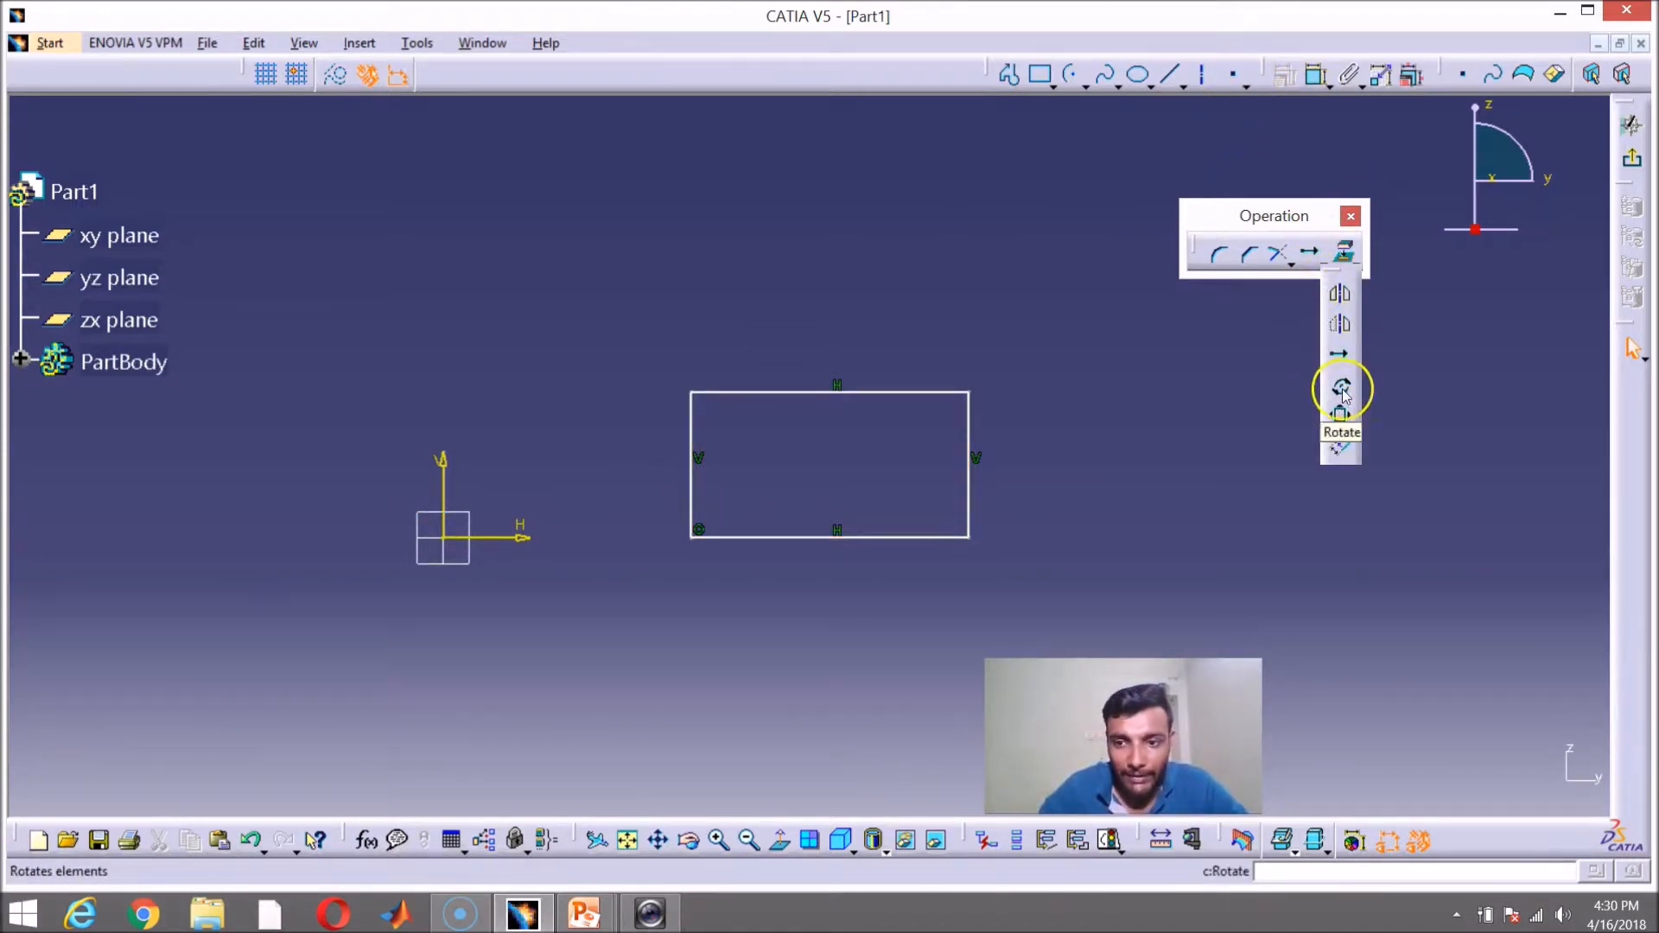
left_click(1341, 385)
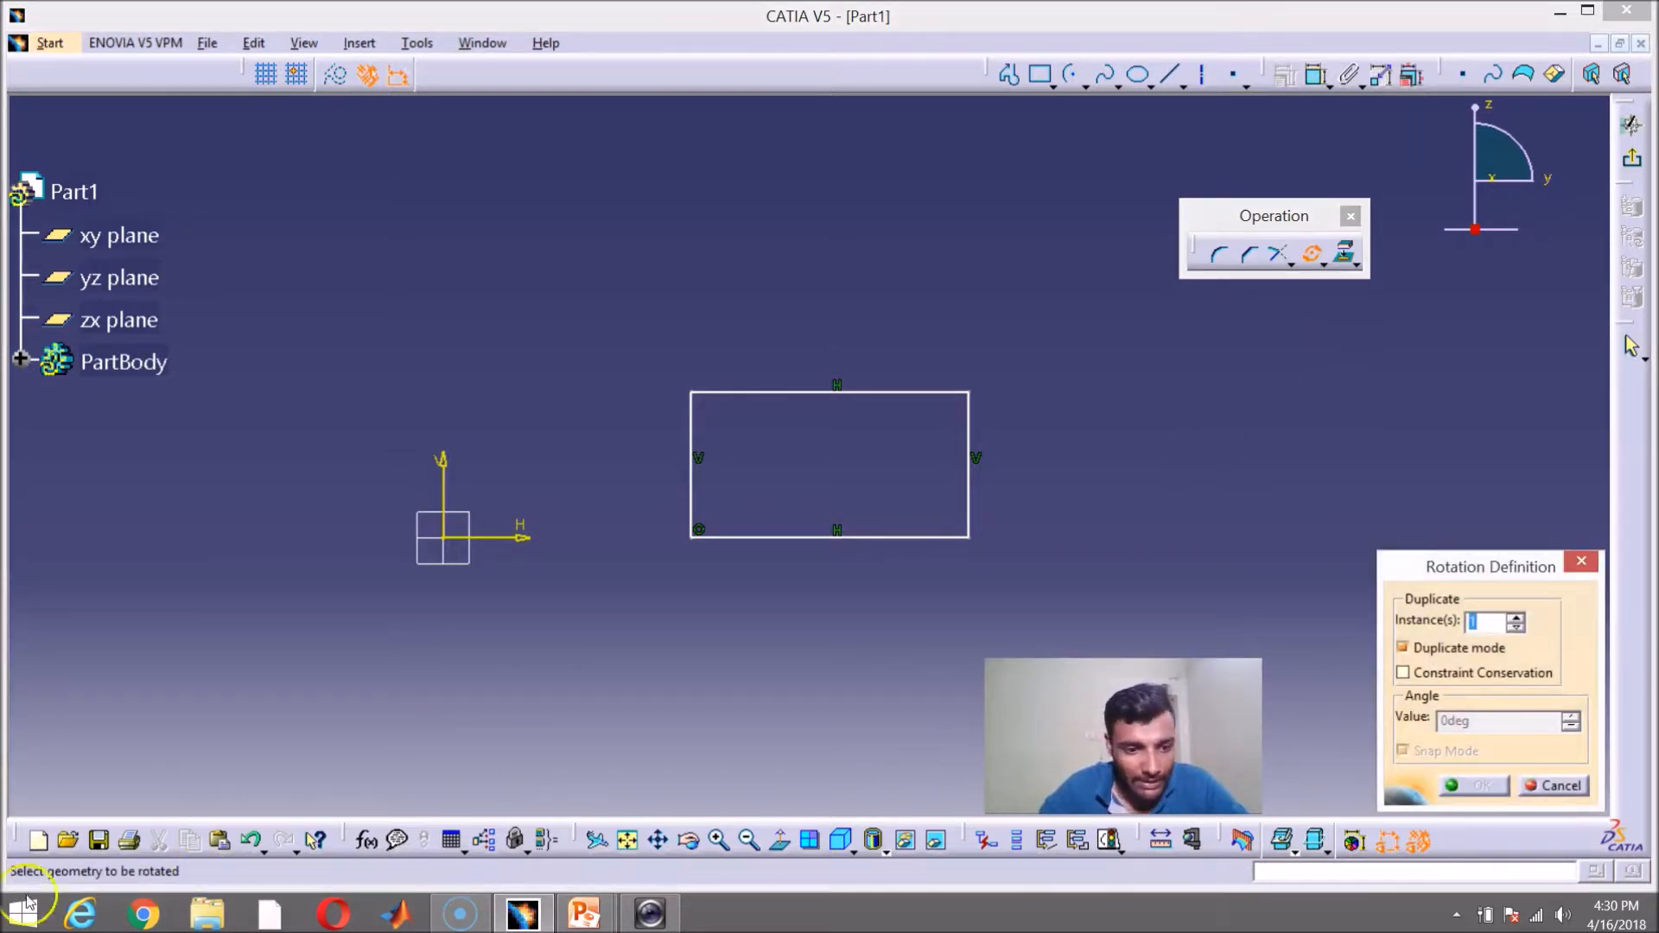
mouse_move(637, 327)
left_mouse_down()
mouse_move(759, 438)
mouse_move(1042, 585)
left_mouse_up()
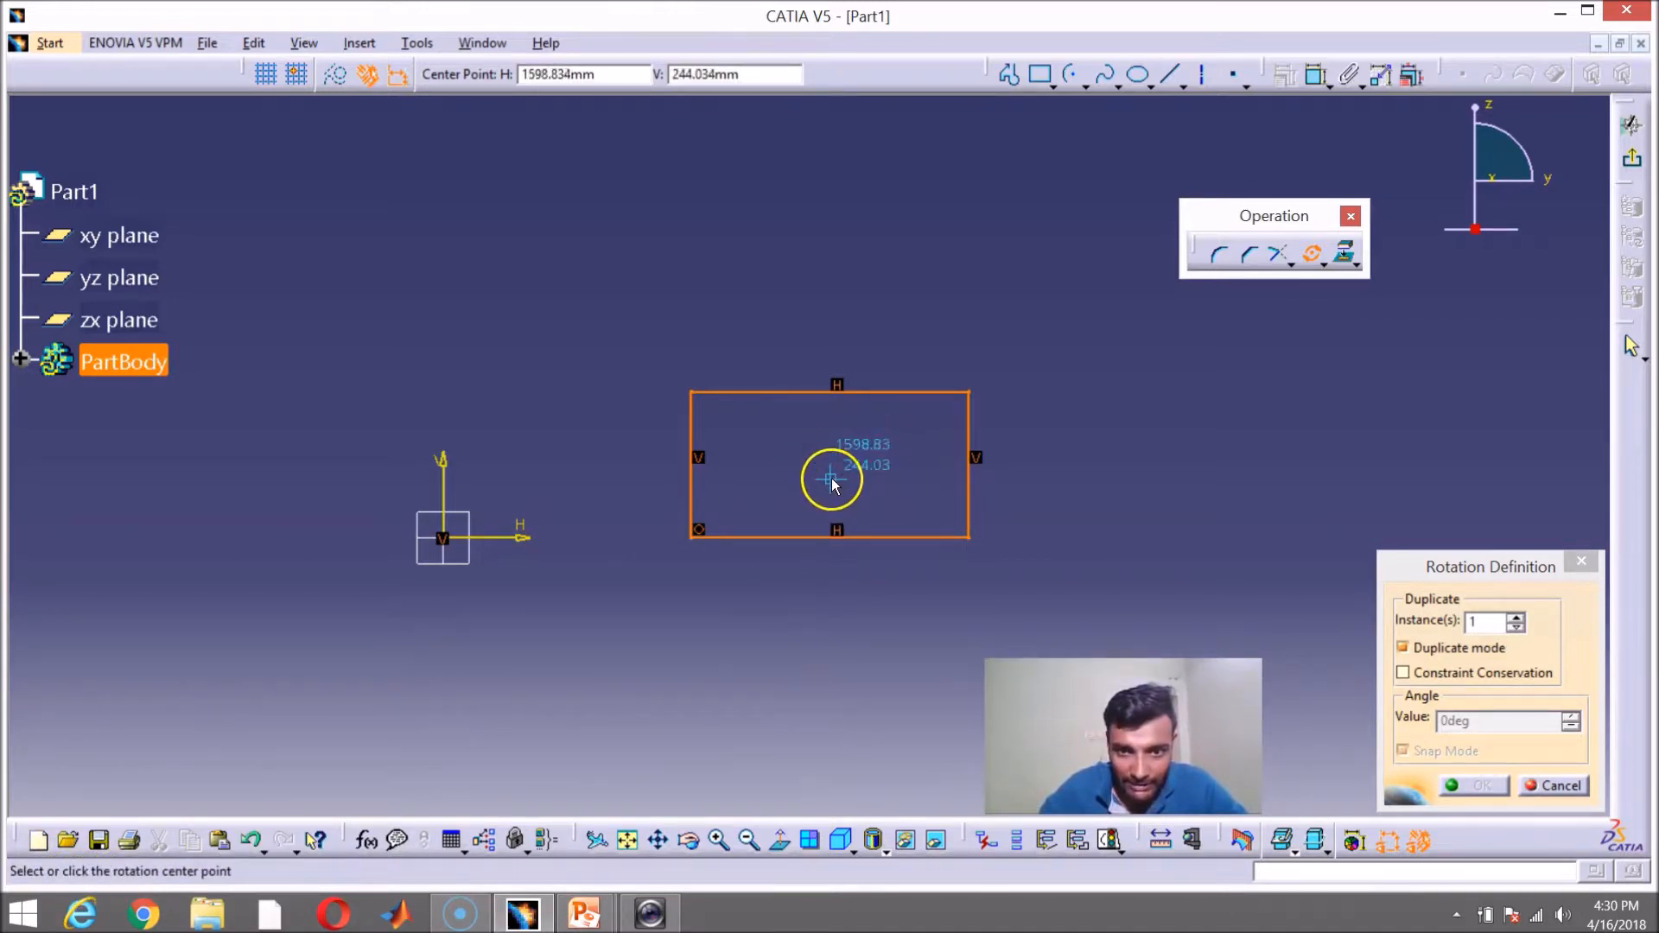
left_click(695, 540)
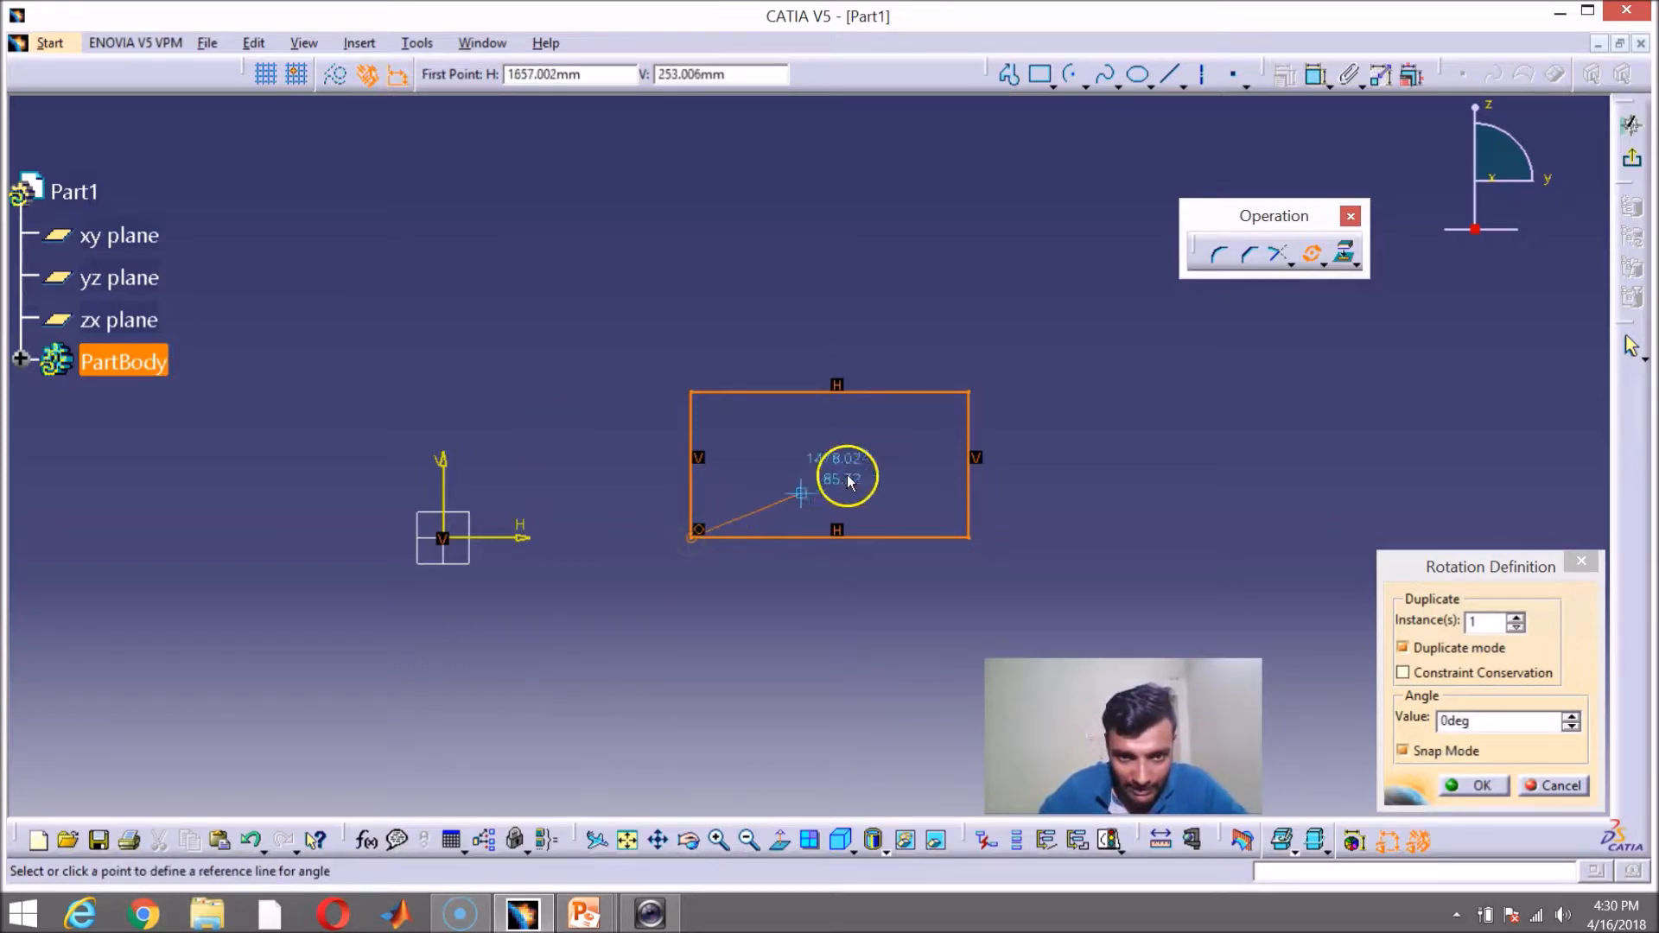
left_click(1009, 303)
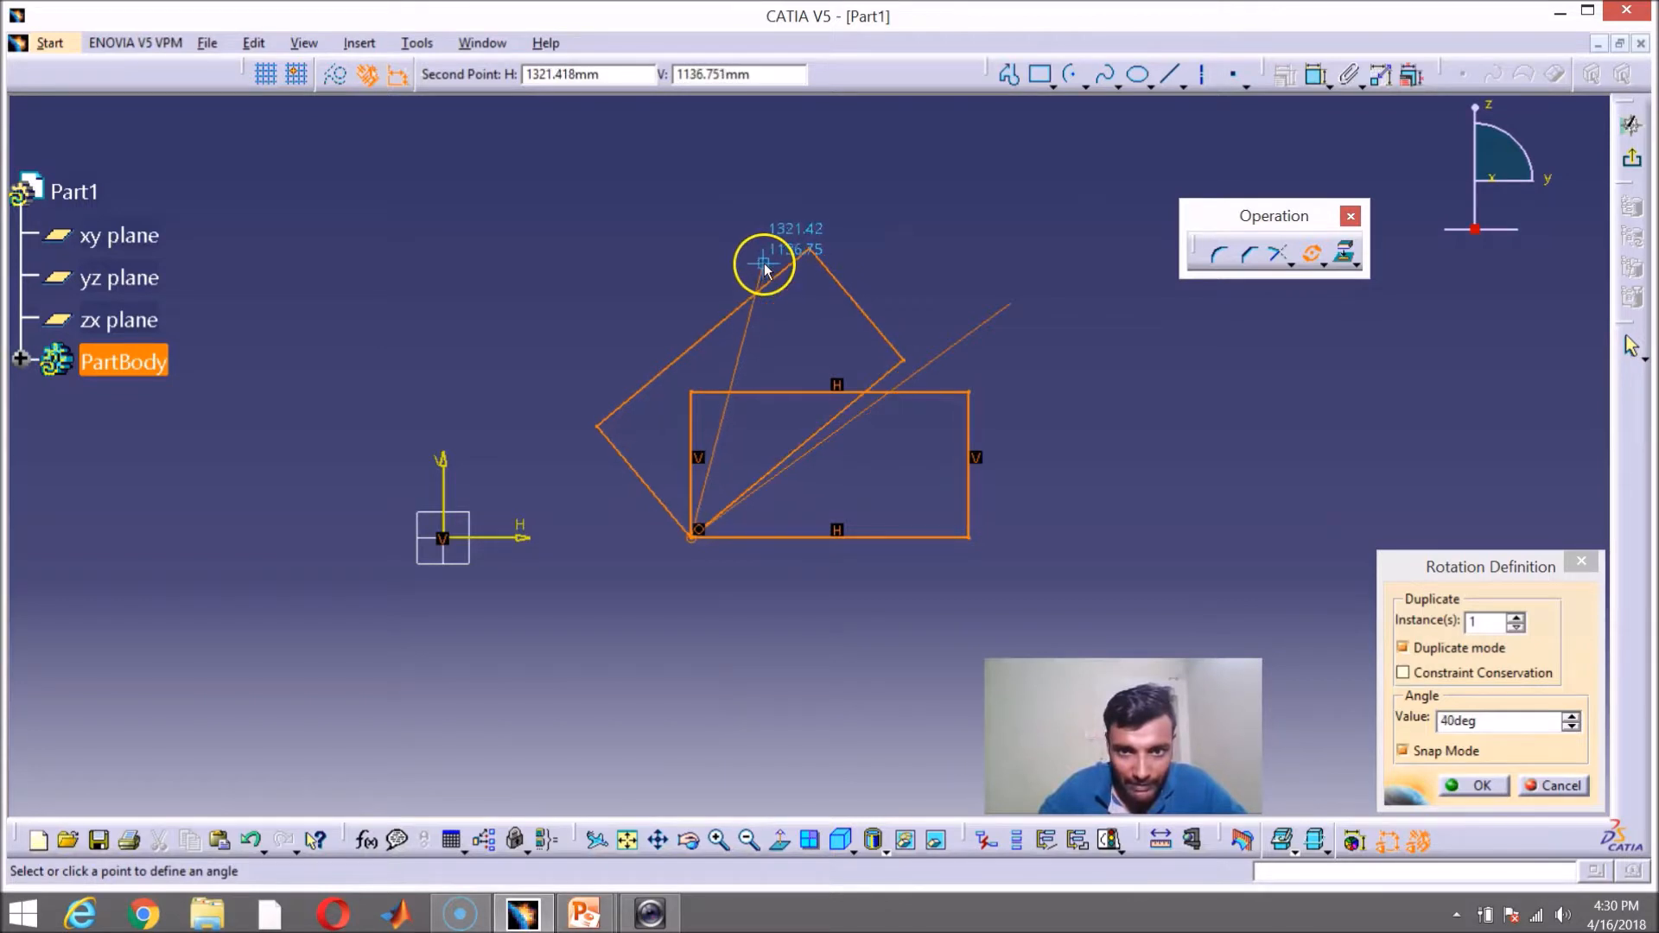
left_click(764, 267)
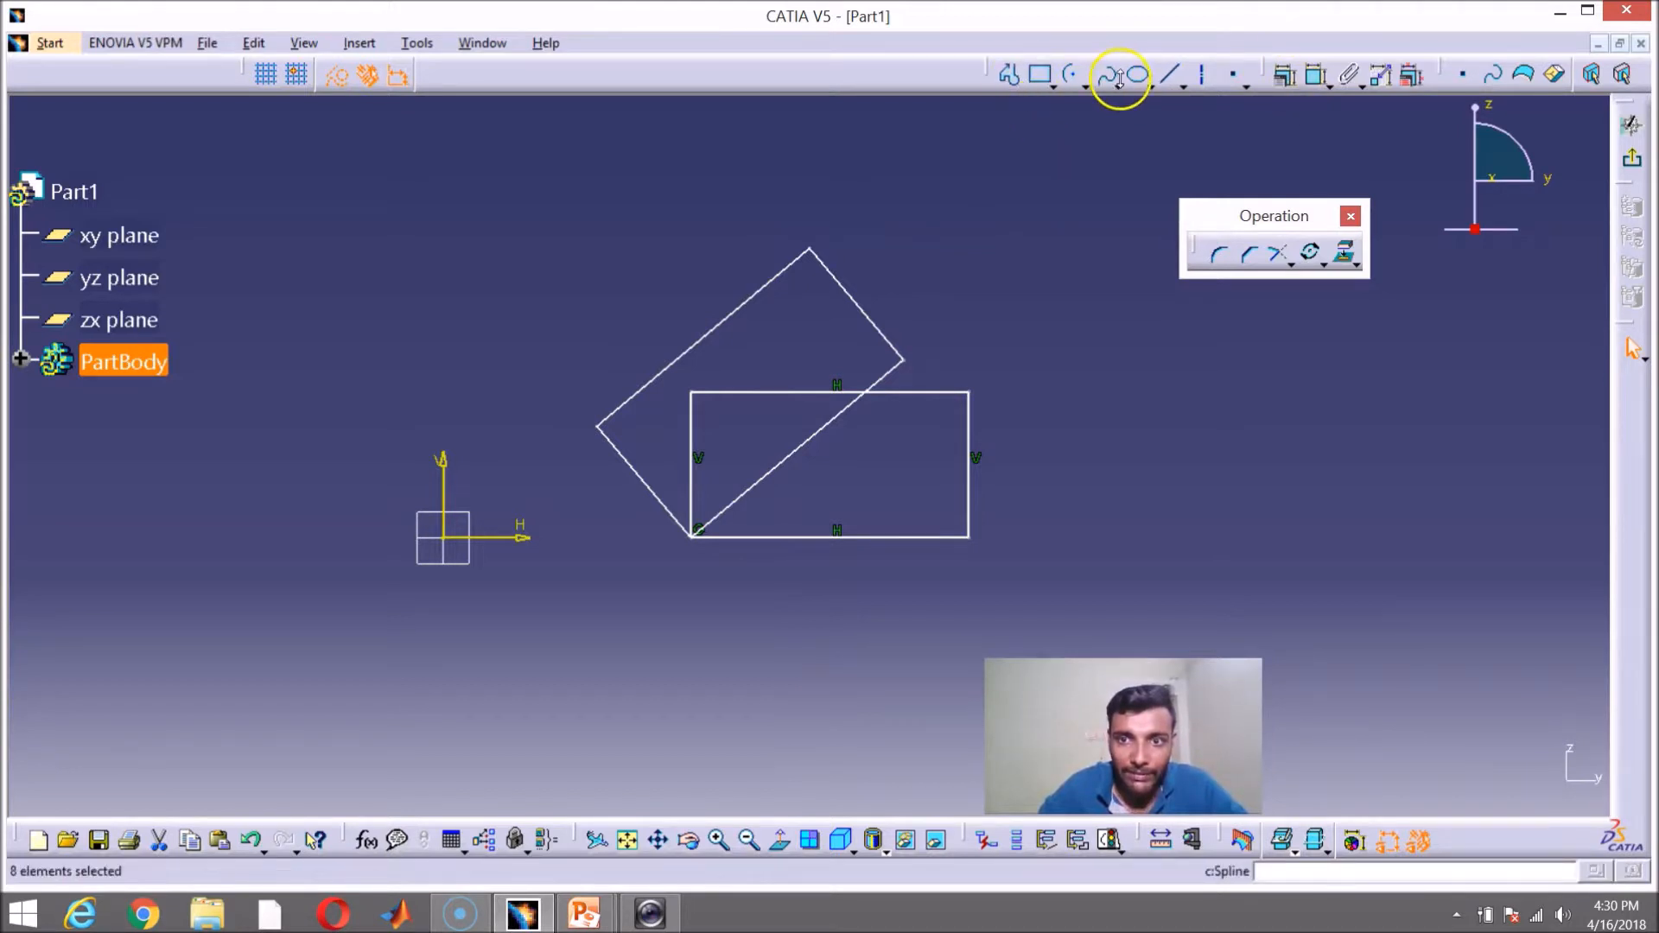
Step: Add an angle constraint between the rotated copy's lower long edge and the original rectangle's bottom edge, and set it to 45 degrees
left_click(1316, 76)
left_click(777, 468)
left_click(803, 536)
left_click(807, 507)
double_click(808, 502)
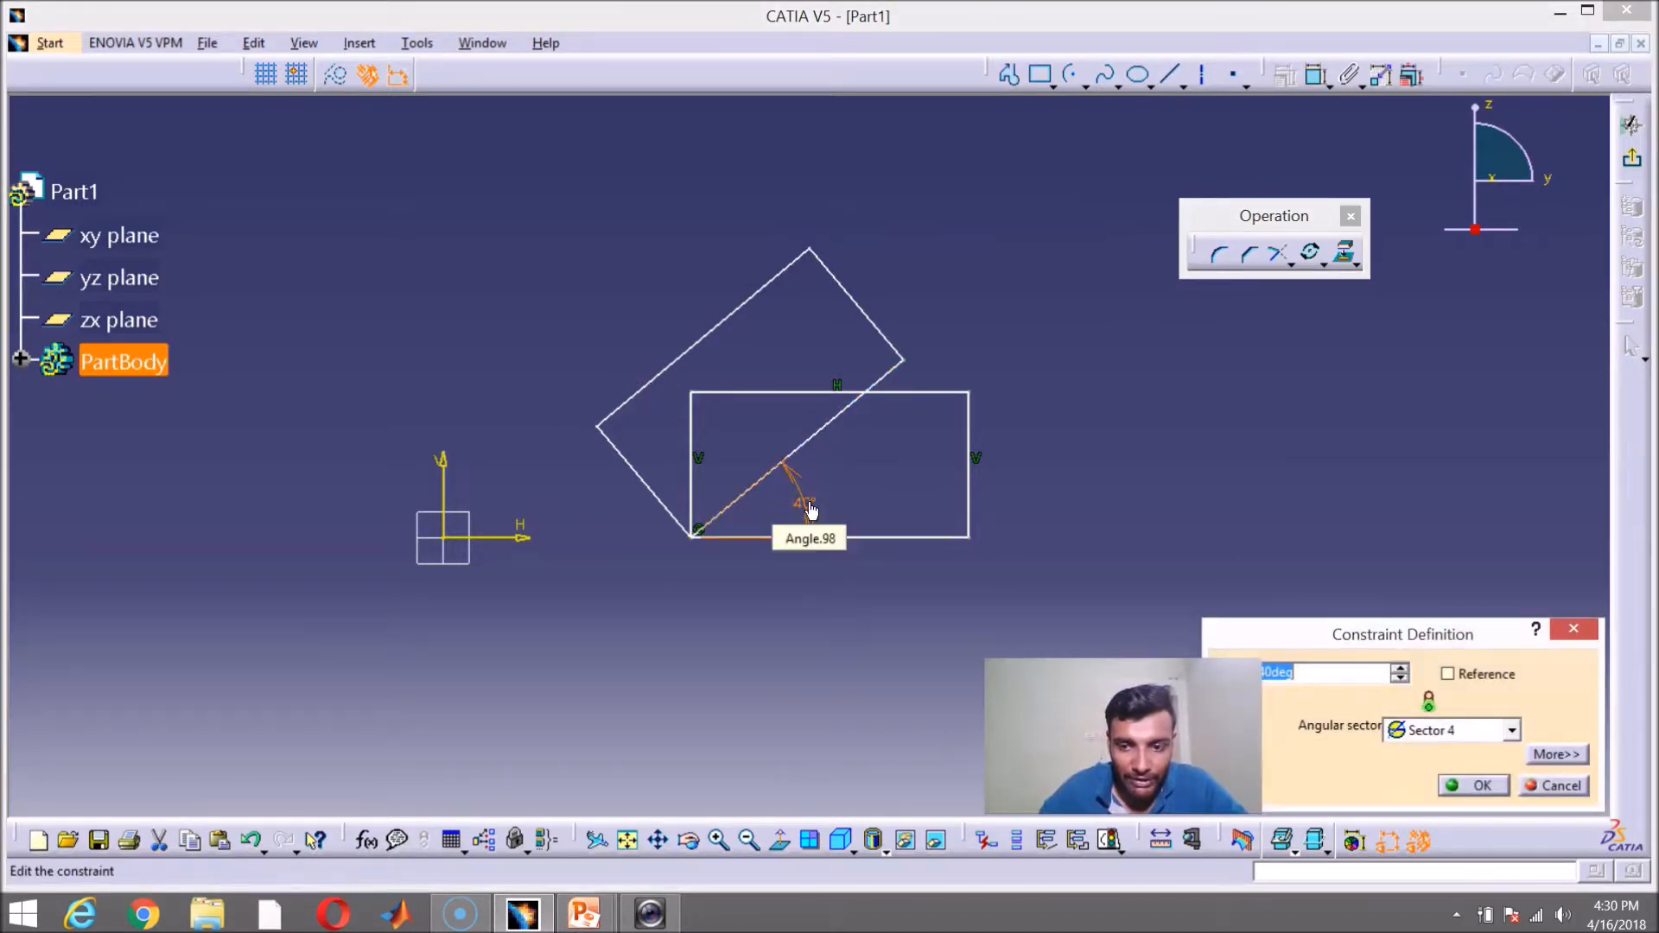
type("45")
key("Return")
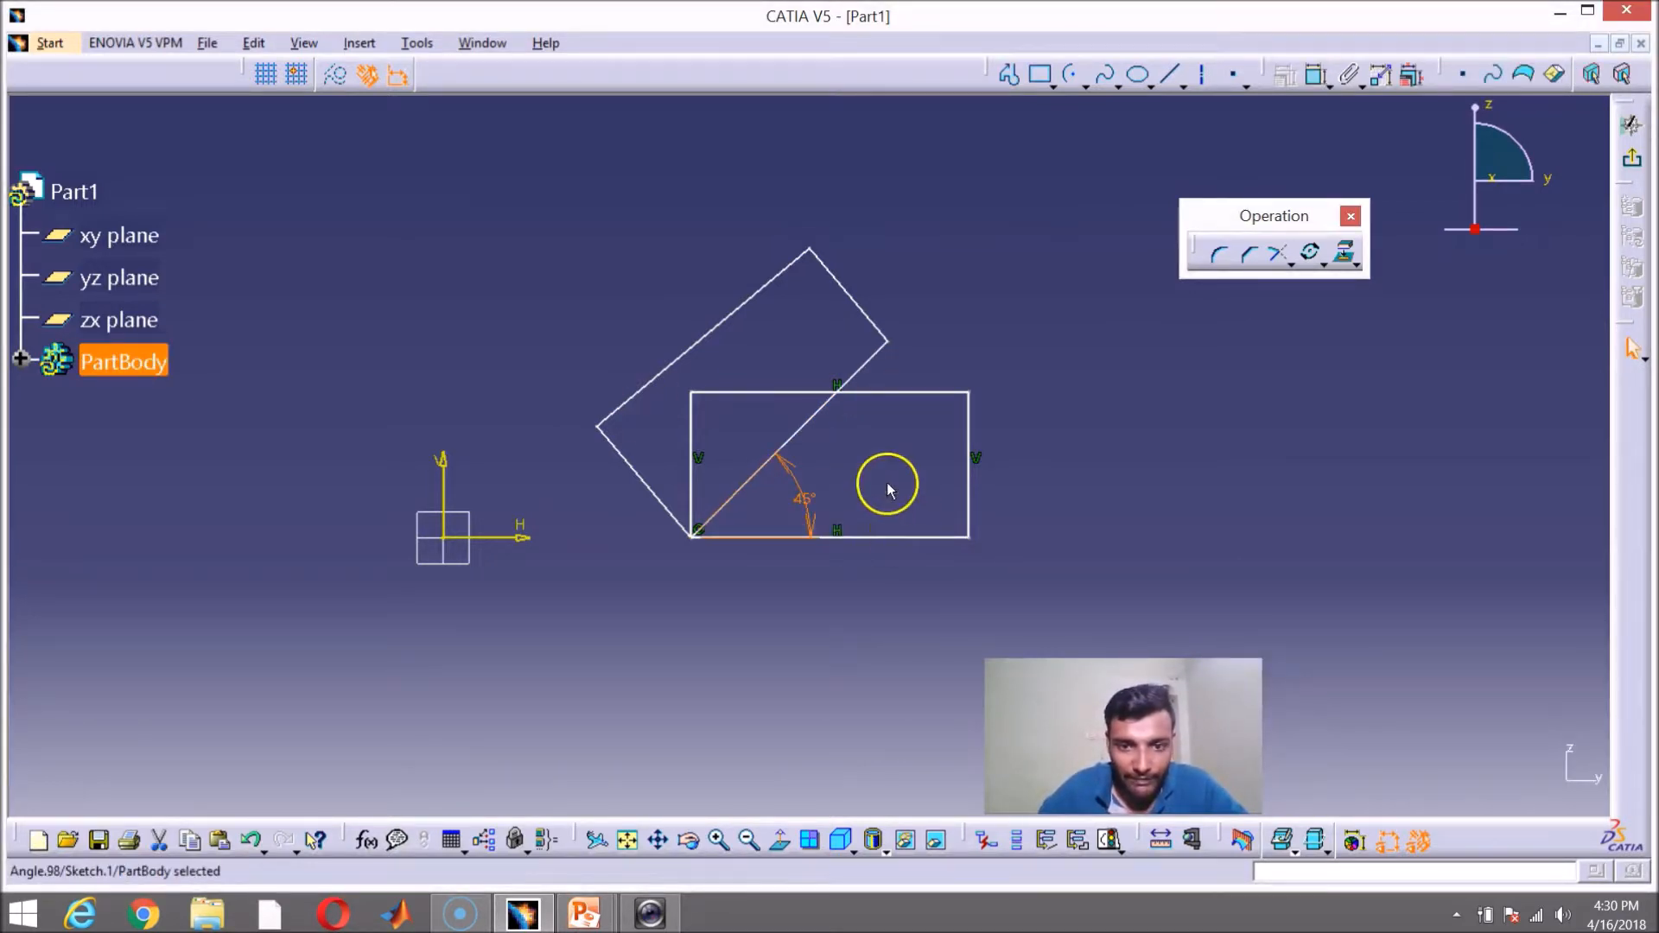
Step: Undo the change to 45 degrees and delete the angle constraint between the two rectangles
key("ctrl+z")
left_click(808, 506)
key("Delete")
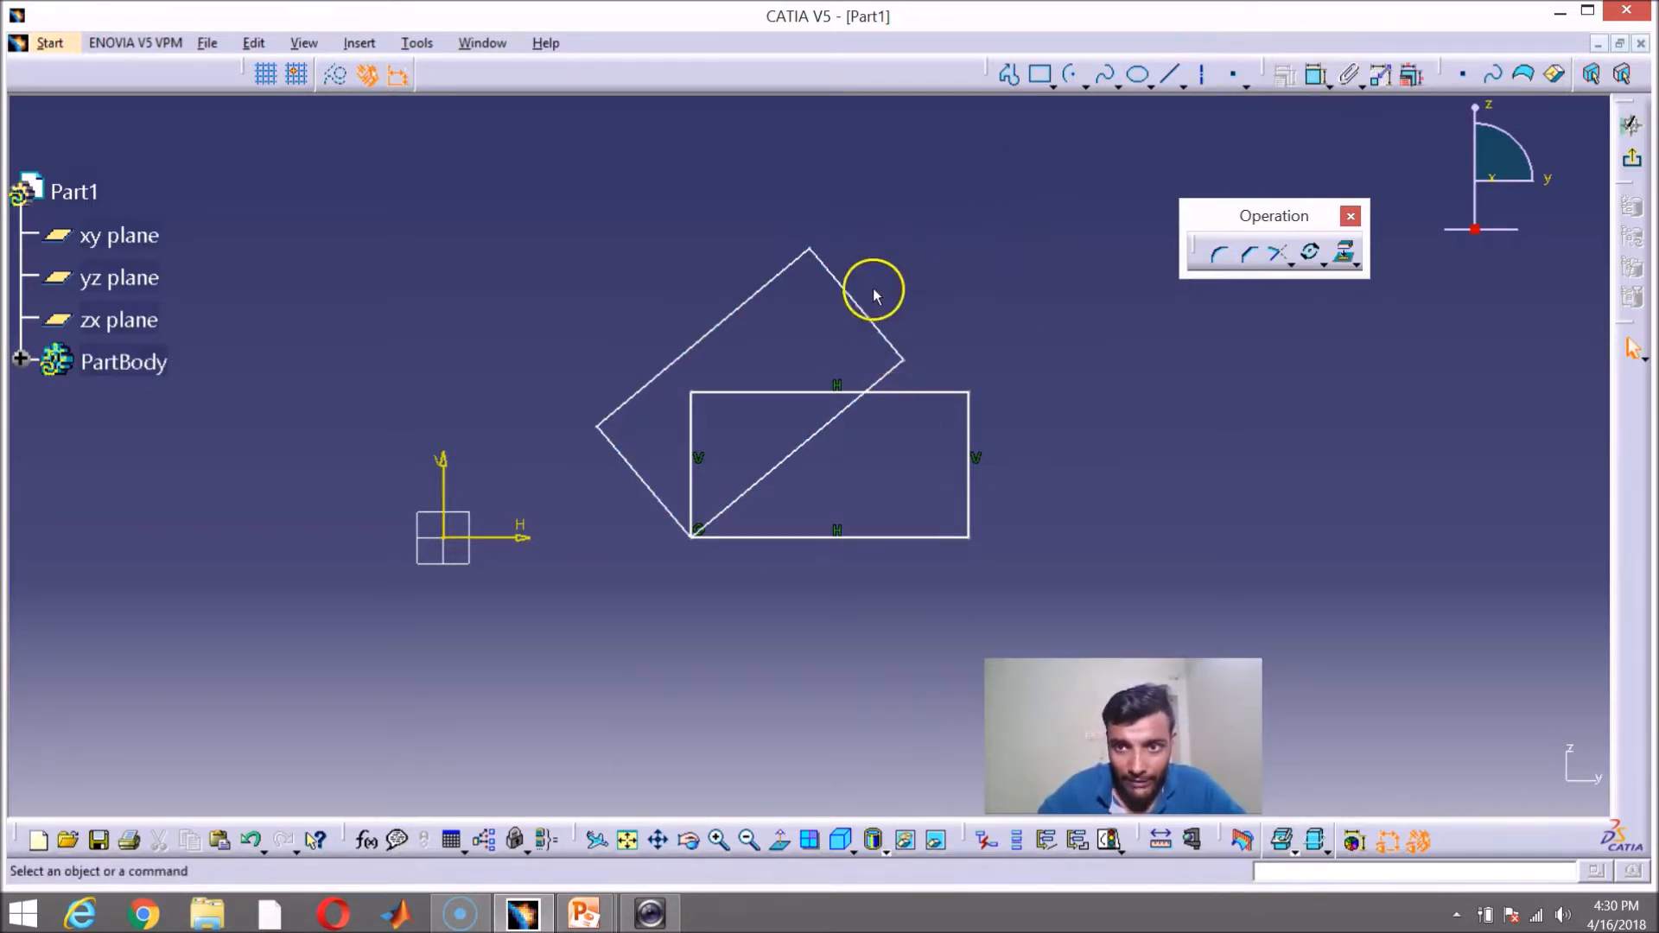
Step: Rotate one duplicate of the tilted rectangle's right short edge by 75 degrees about its lower endpoint, using the adjacent long edge as reference
left_click(1315, 257)
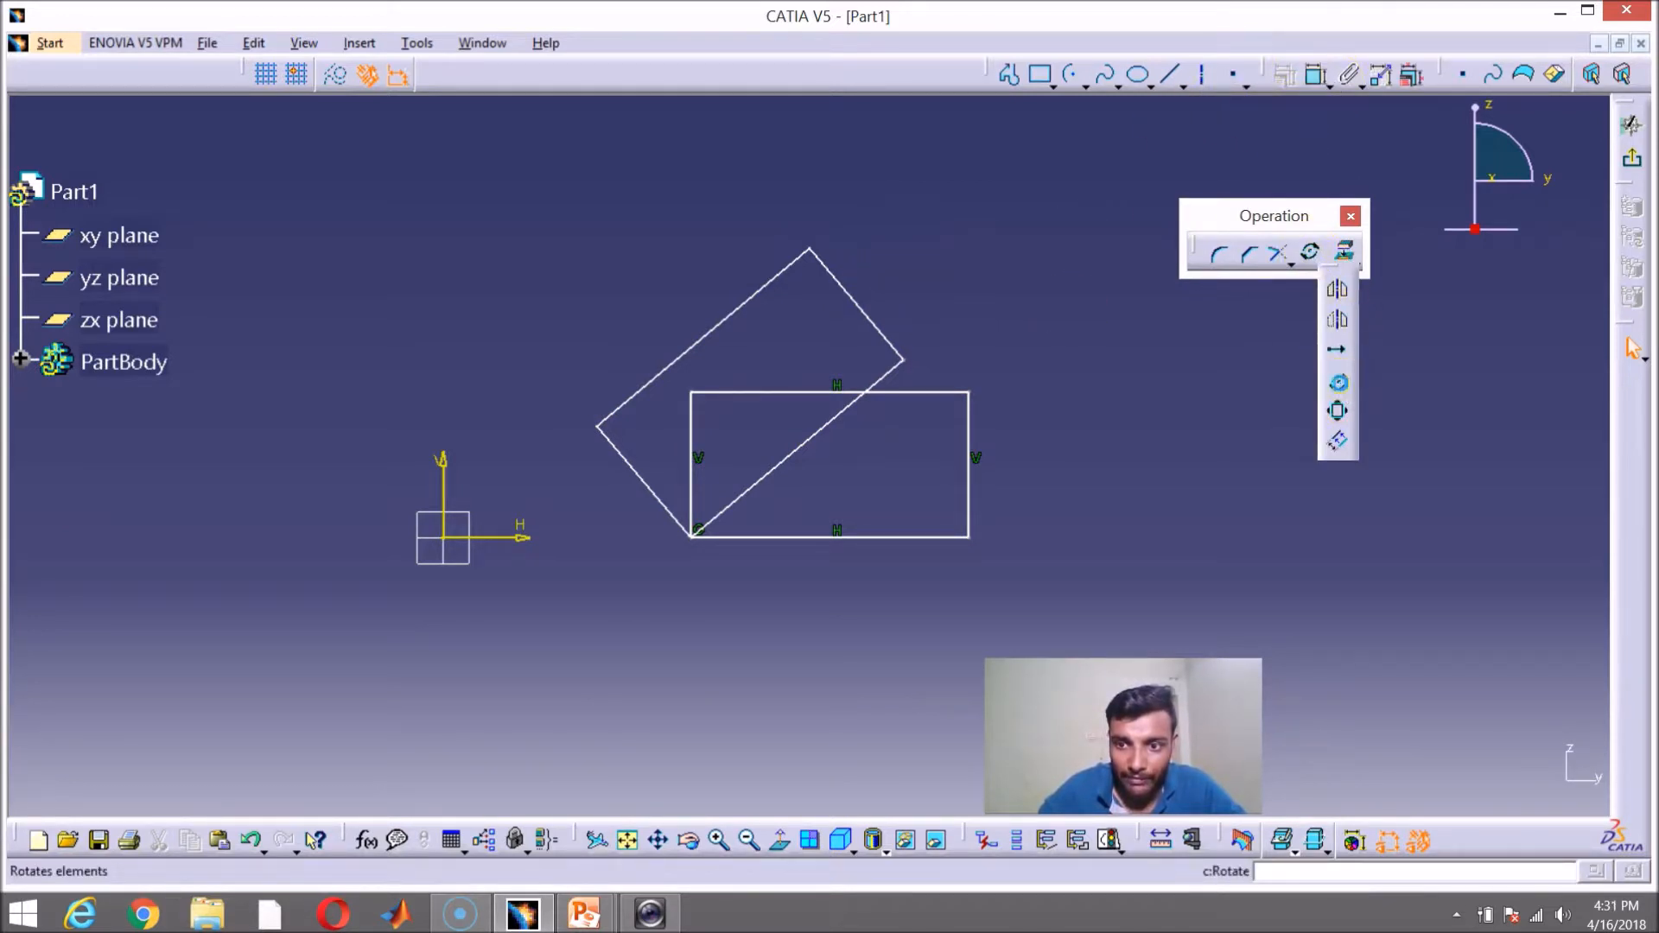
left_click(1339, 383)
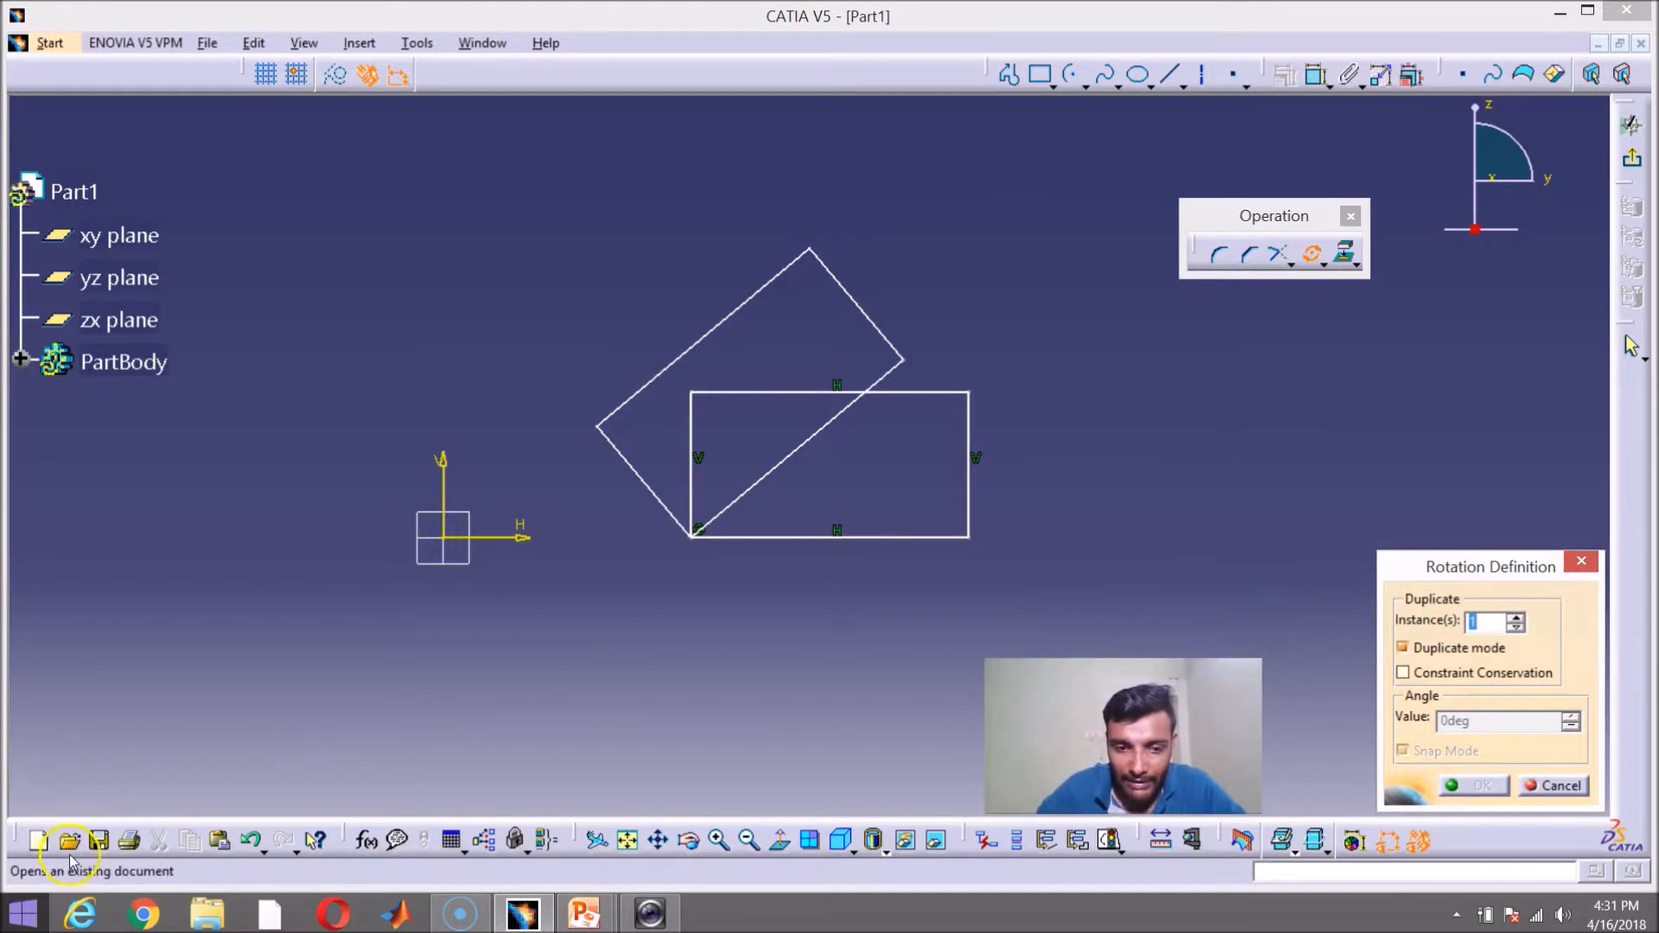
left_click(862, 312)
left_click(883, 381)
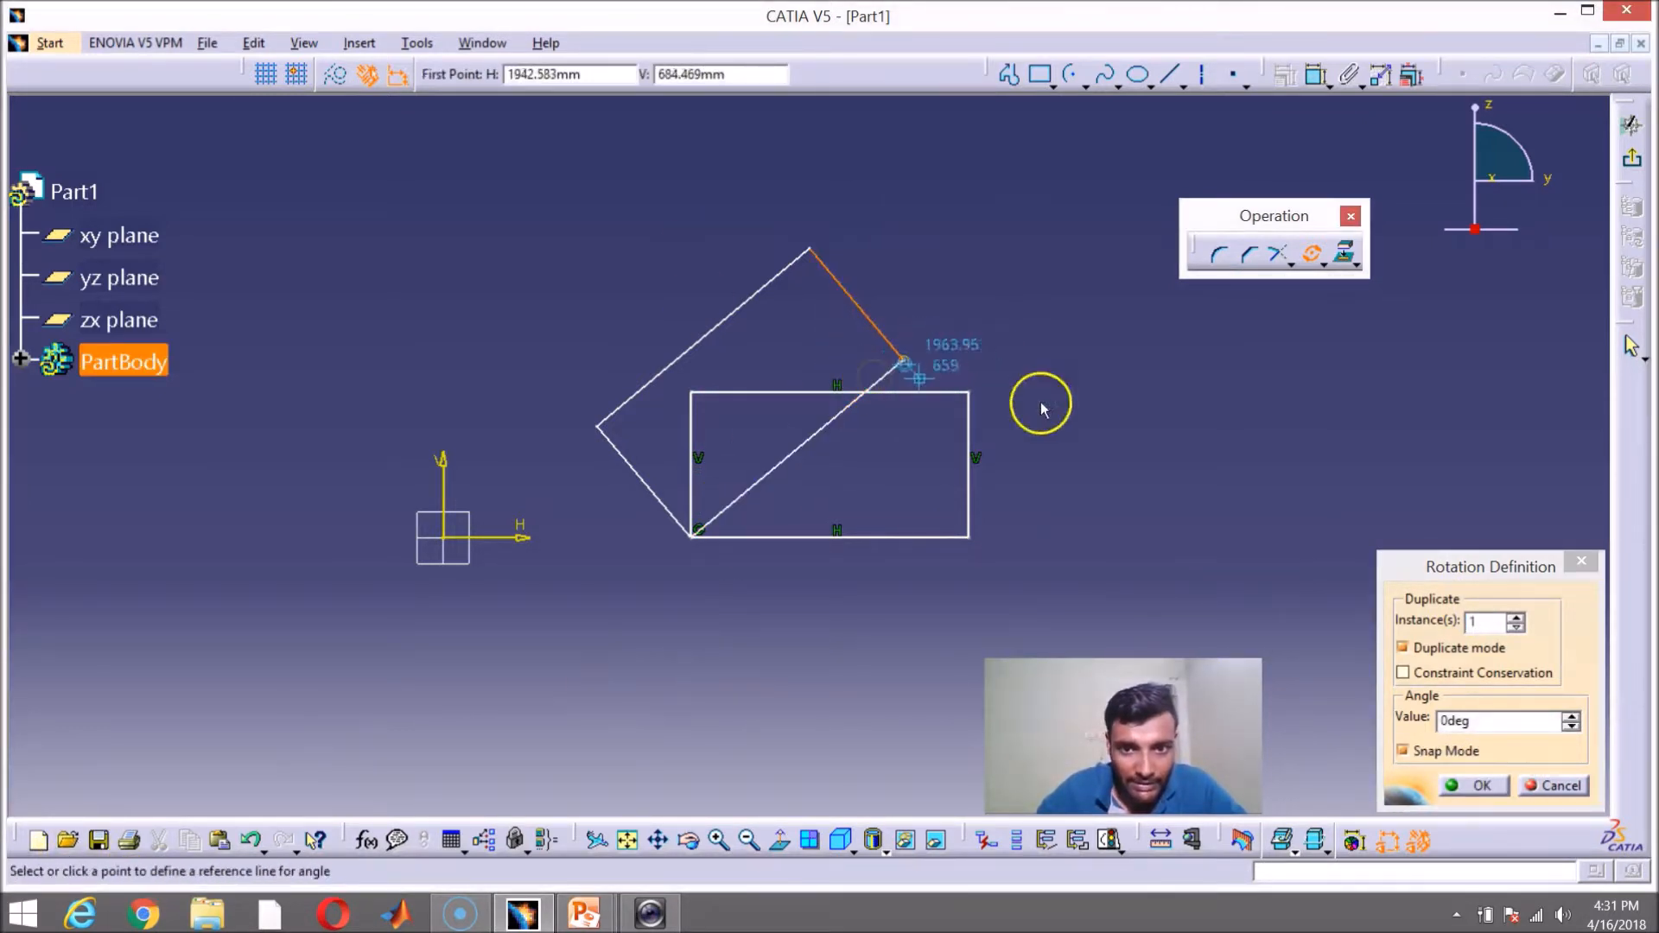
left_click(808, 429)
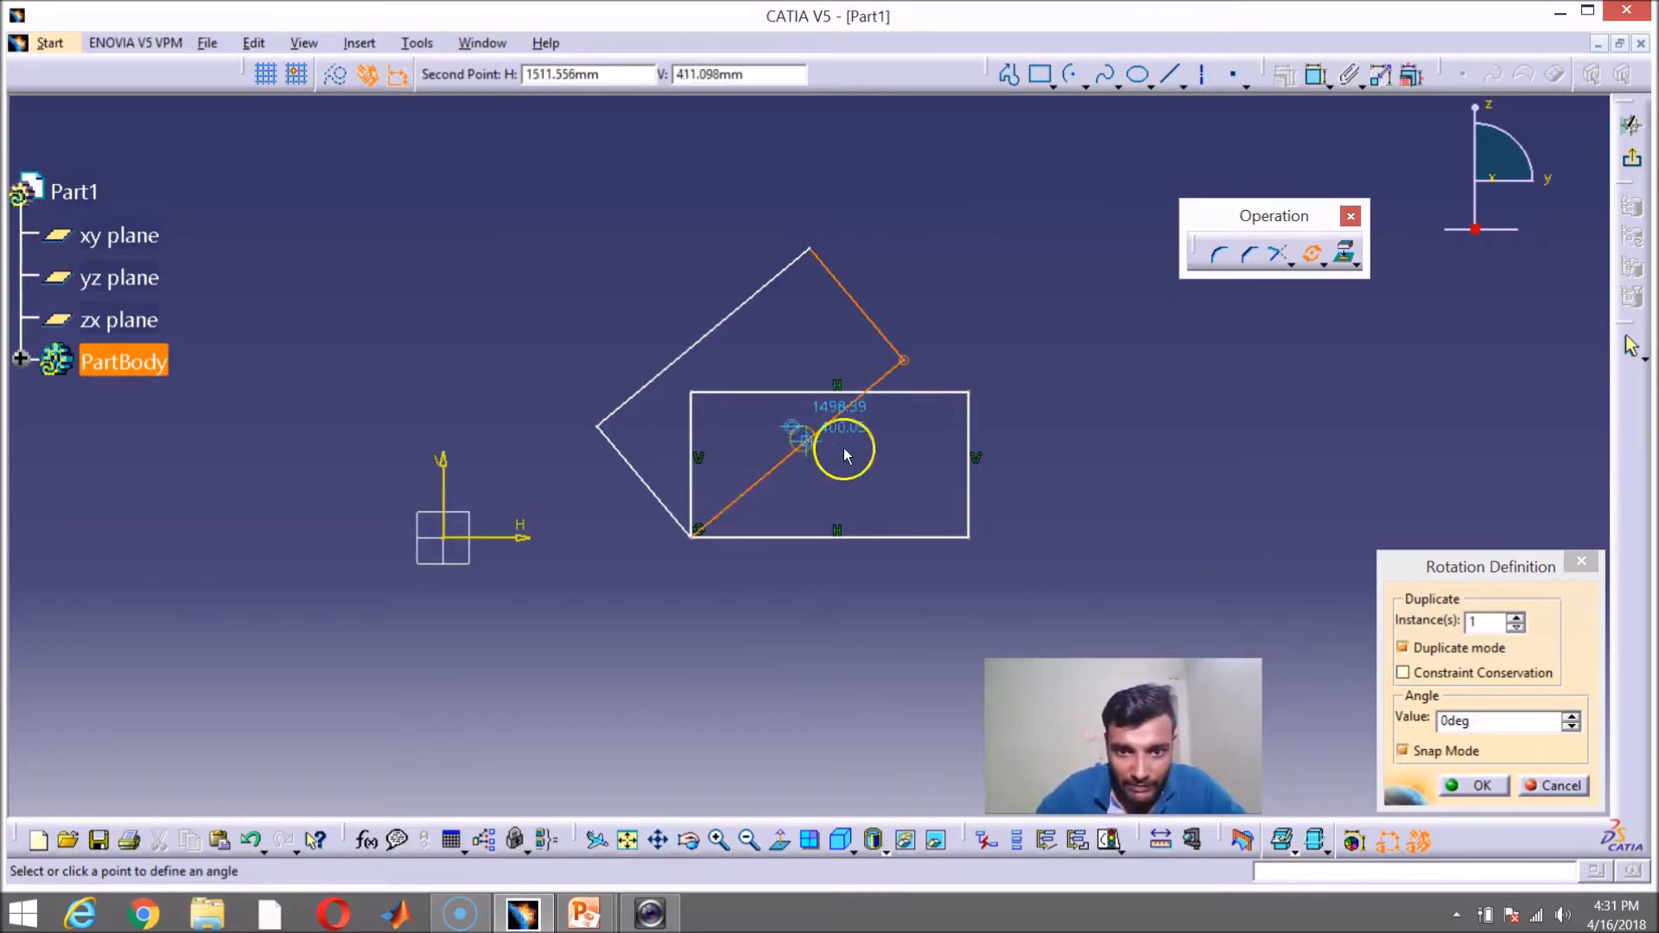
left_click(1508, 729)
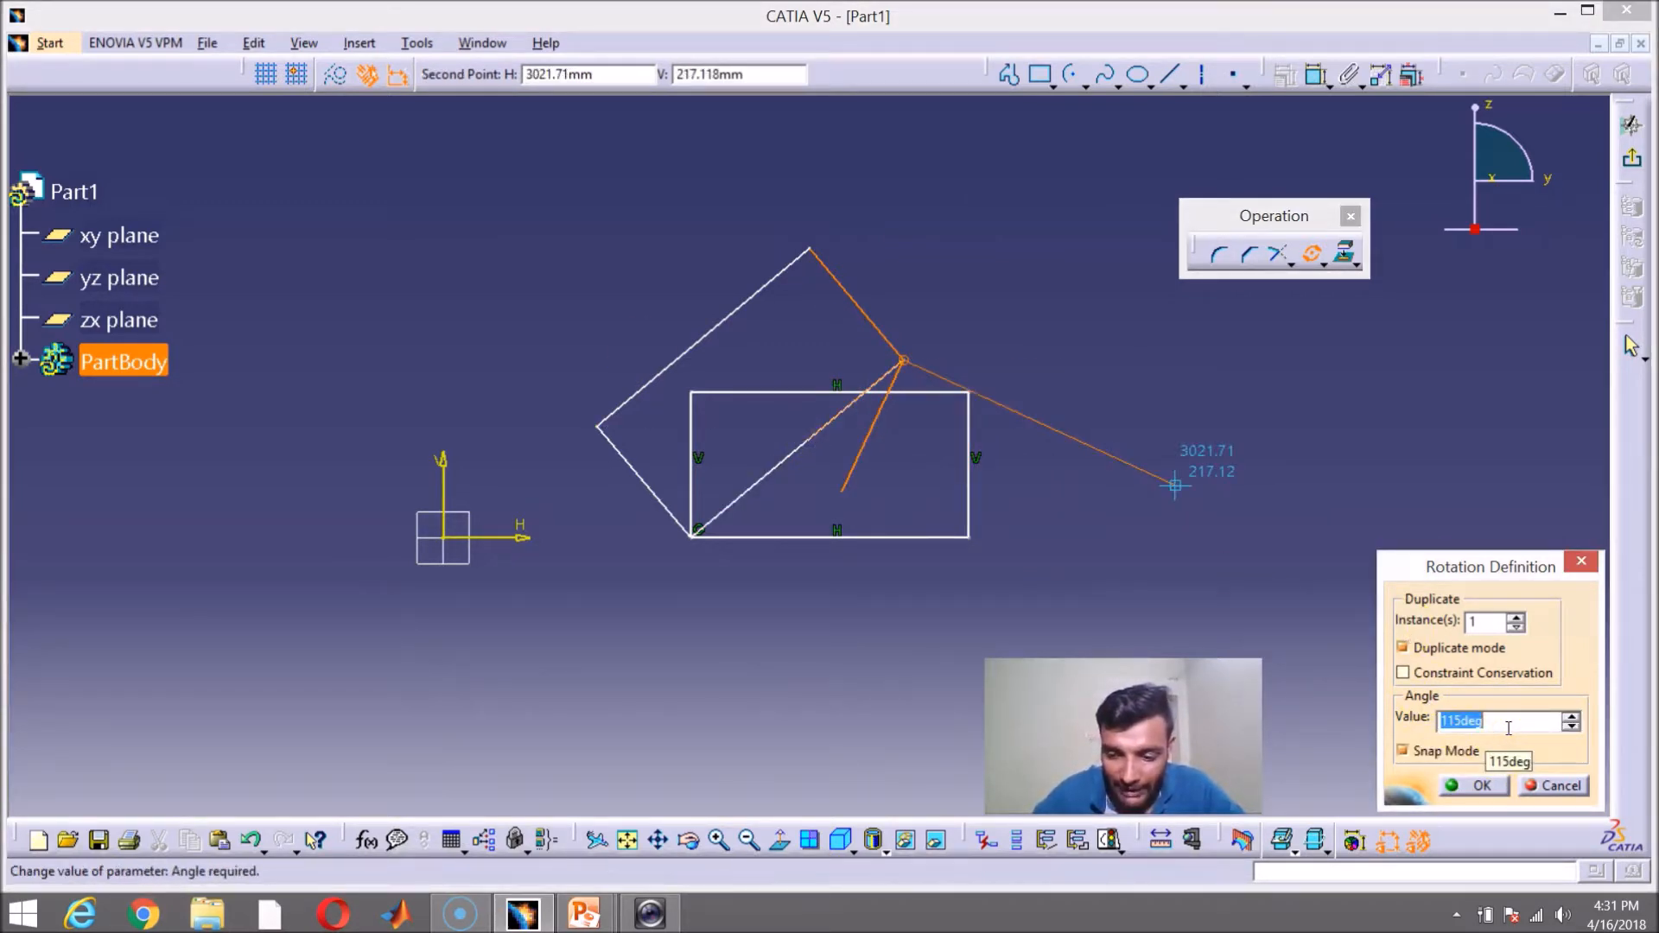
type("75")
key("Return")
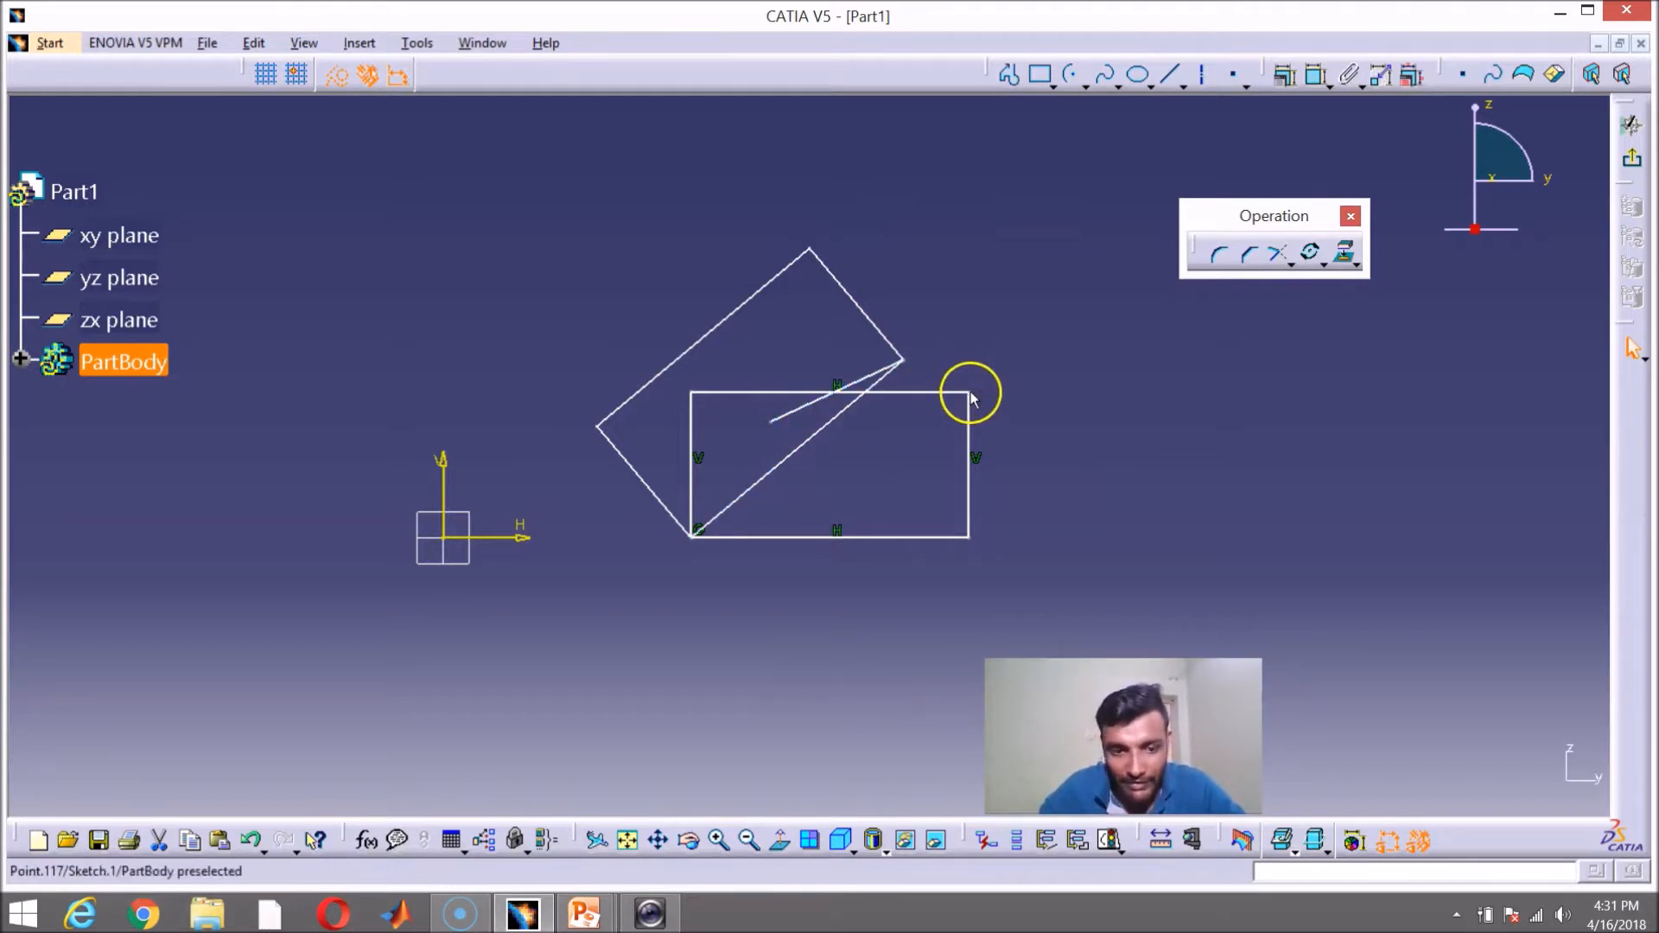
Step: Undo the rotations and the rectangle until the sketch is empty
key("ctrl+z")
key("ctrl+z")
key("ctrl+z")
key("ctrl+z")
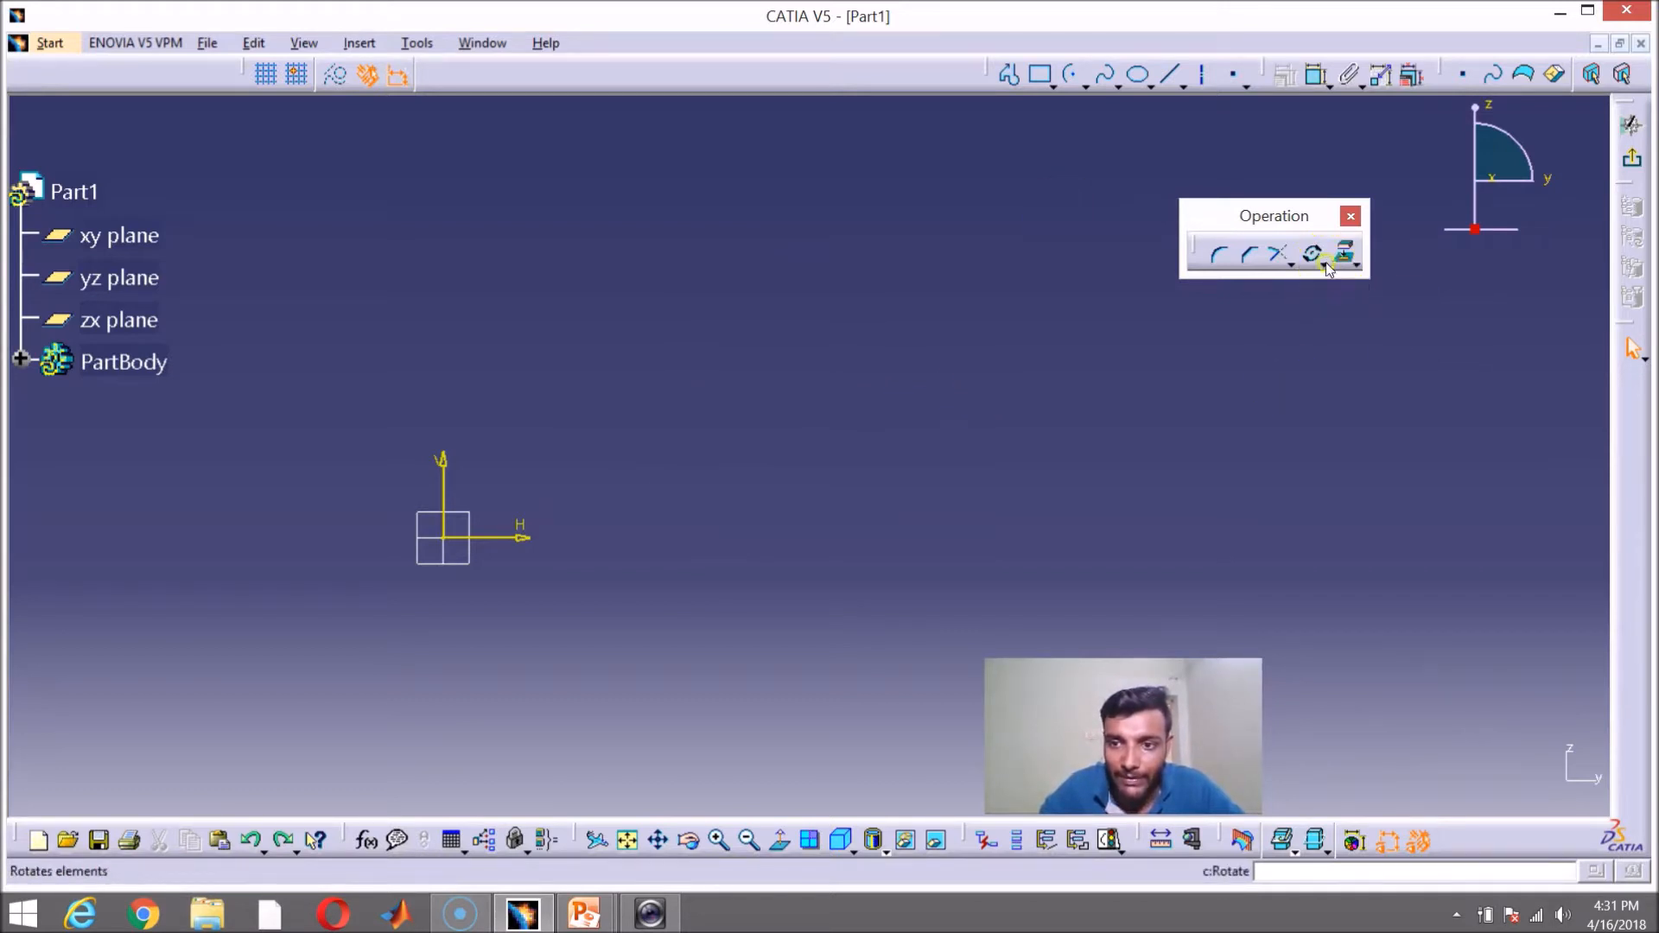
Step: Draw a two-point rectangle right of the origin with its lower-left corner on the H axis
left_click(1355, 264)
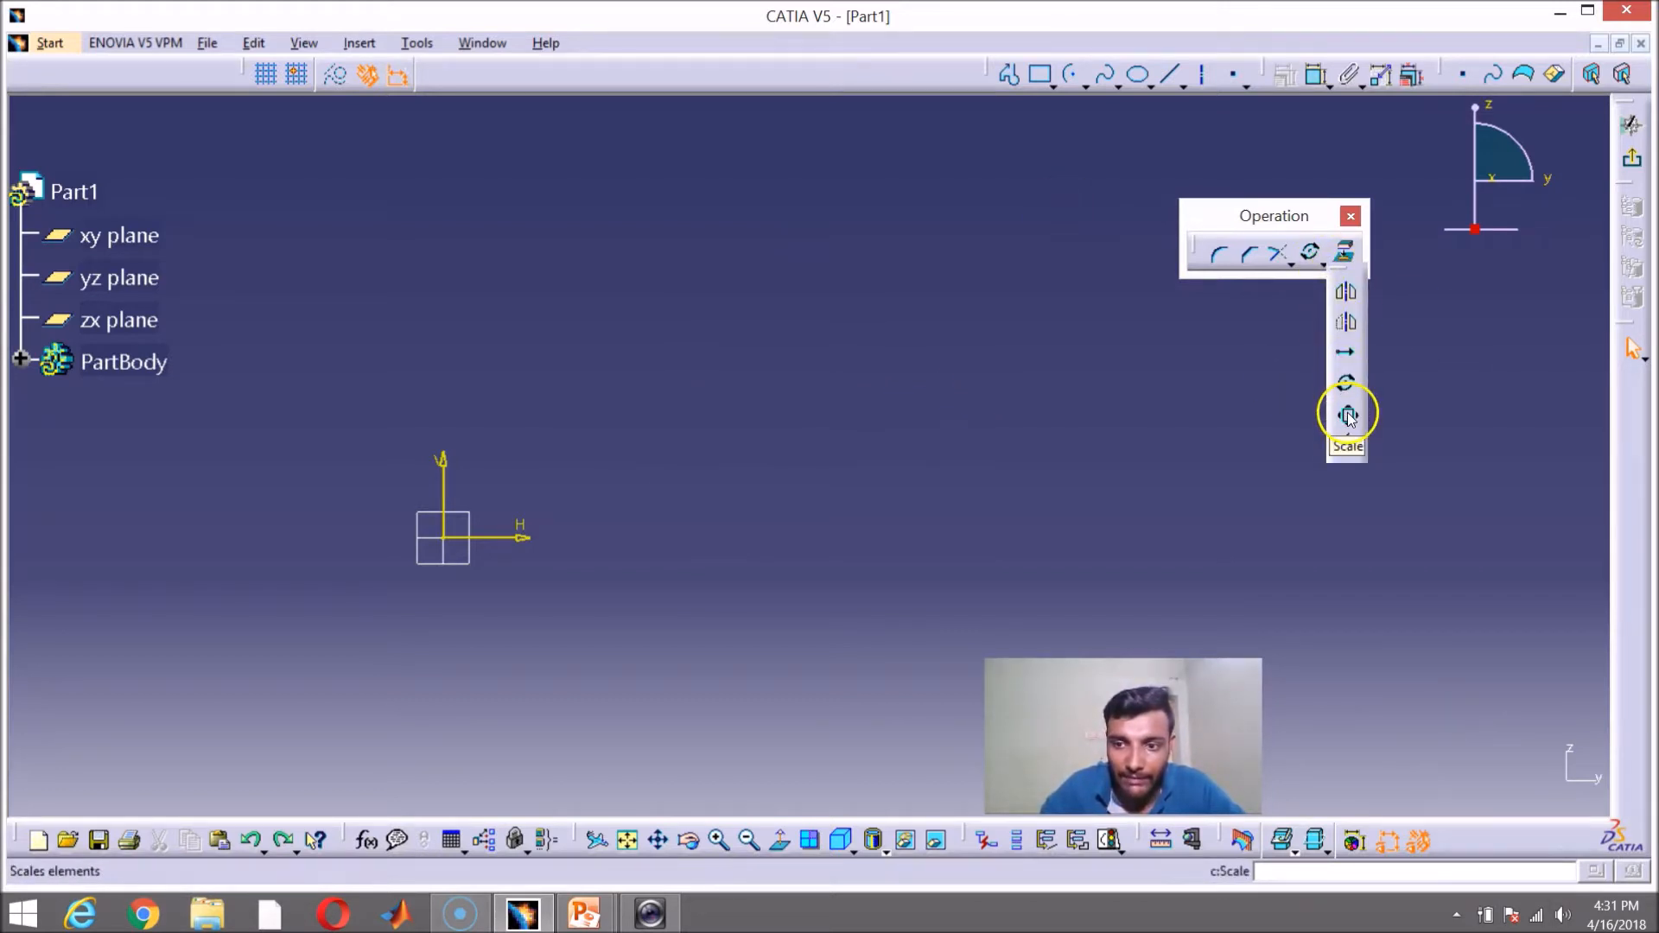
left_click(1043, 76)
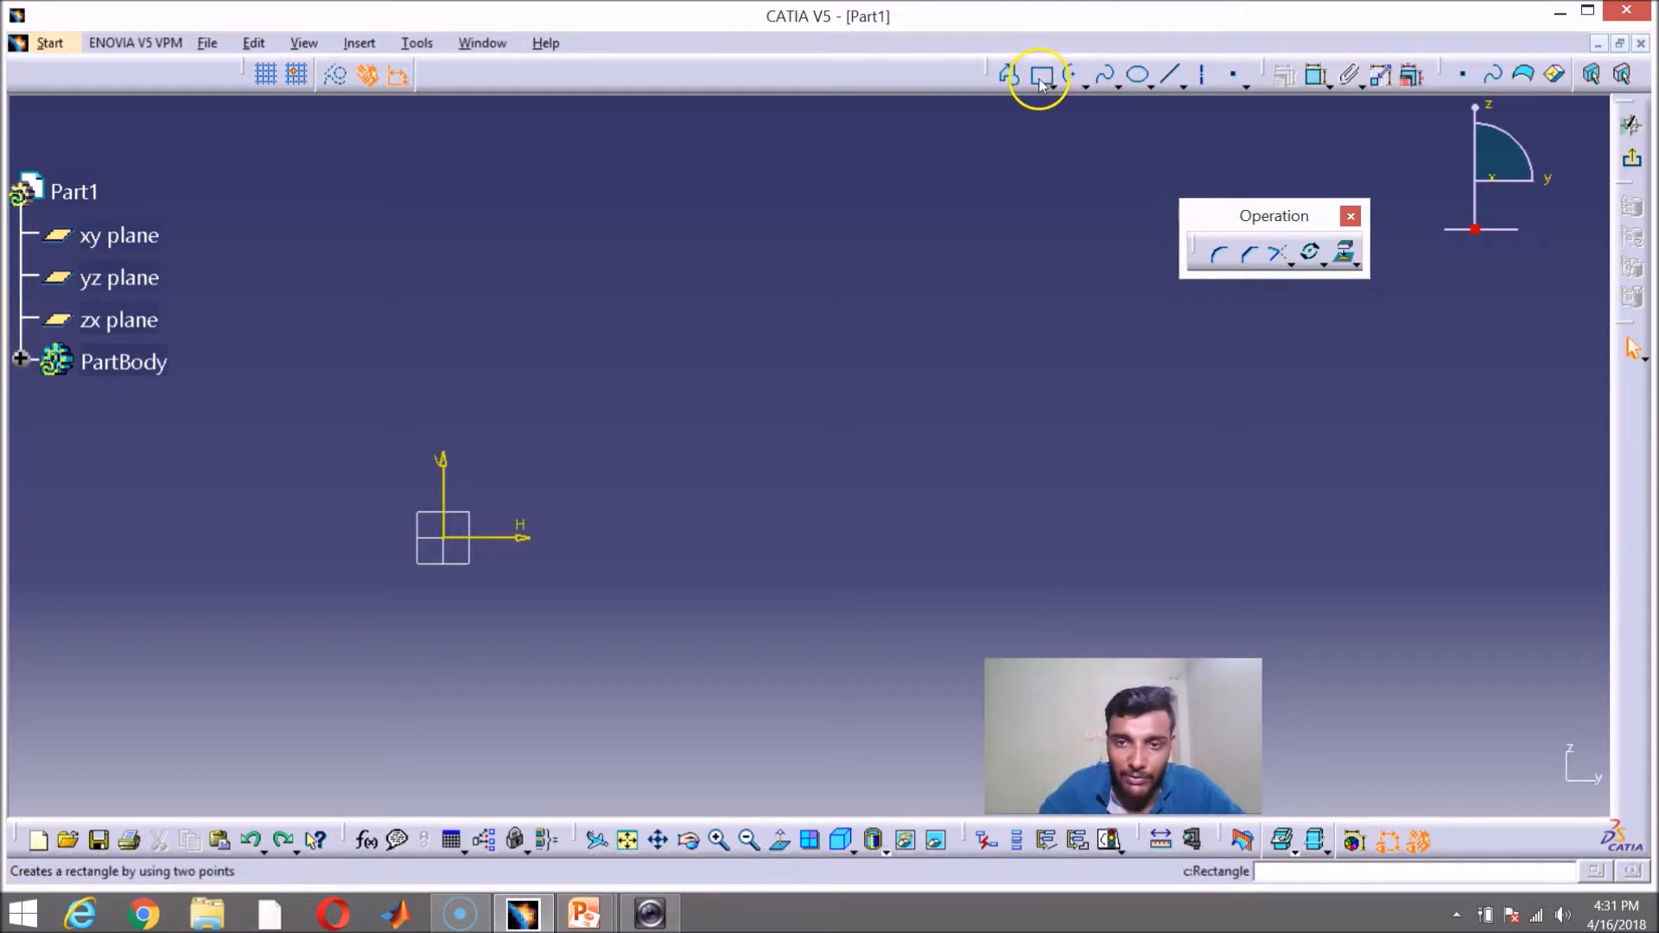
left_click(658, 536)
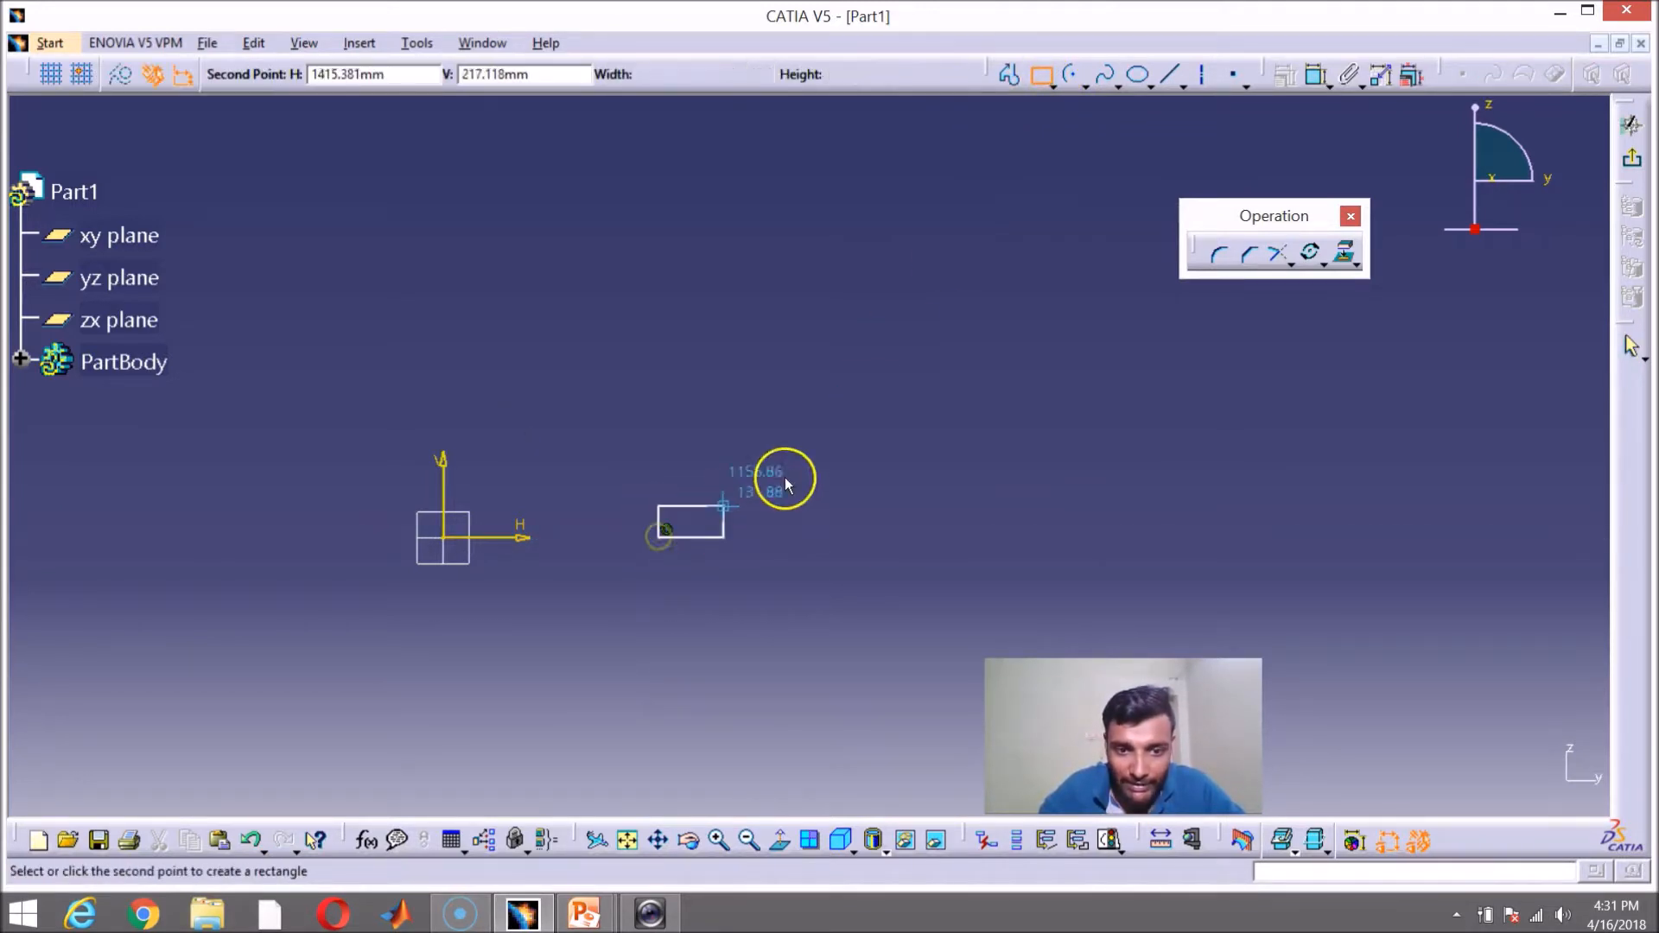
left_click(924, 385)
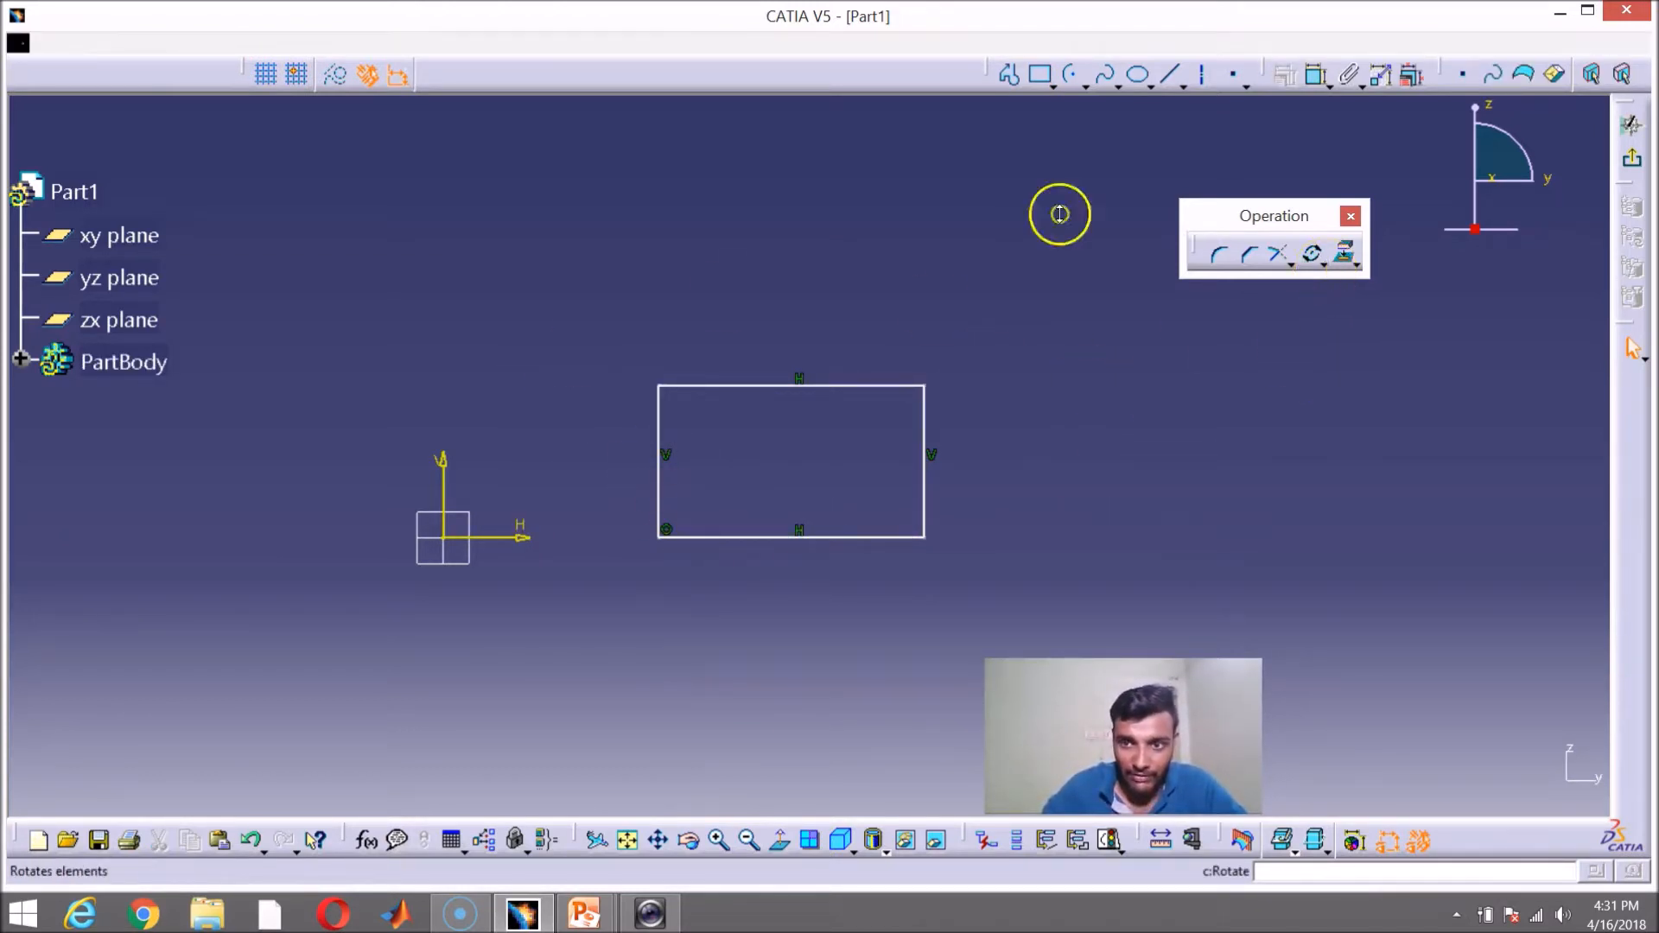
left_click(1323, 264)
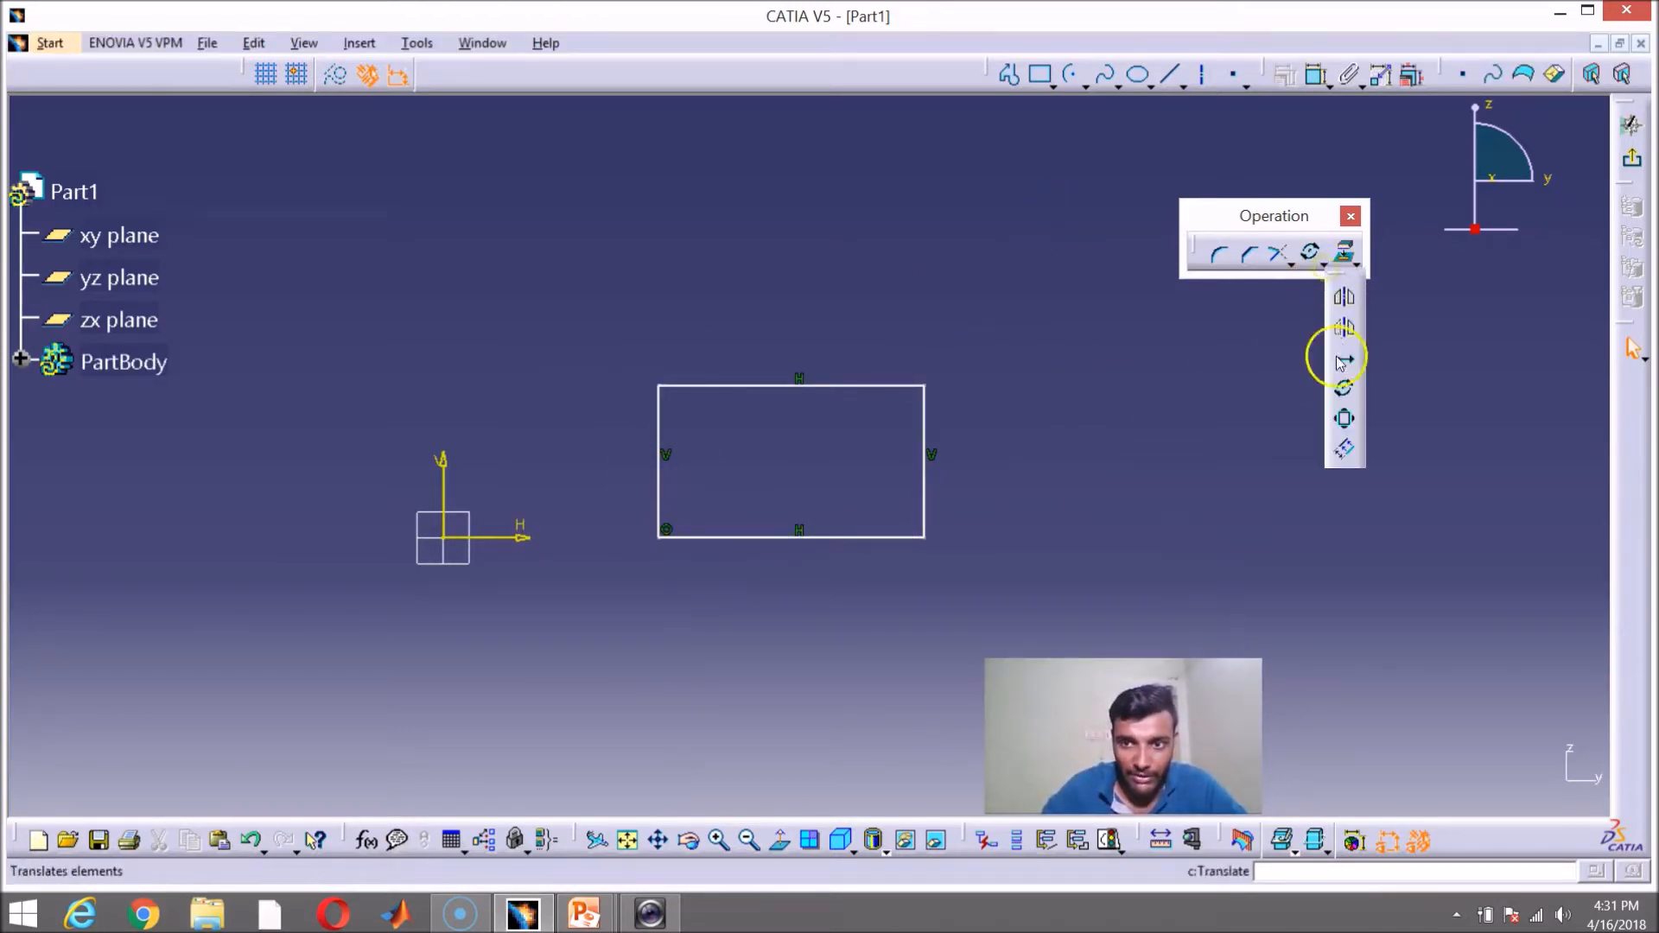
left_click(1344, 420)
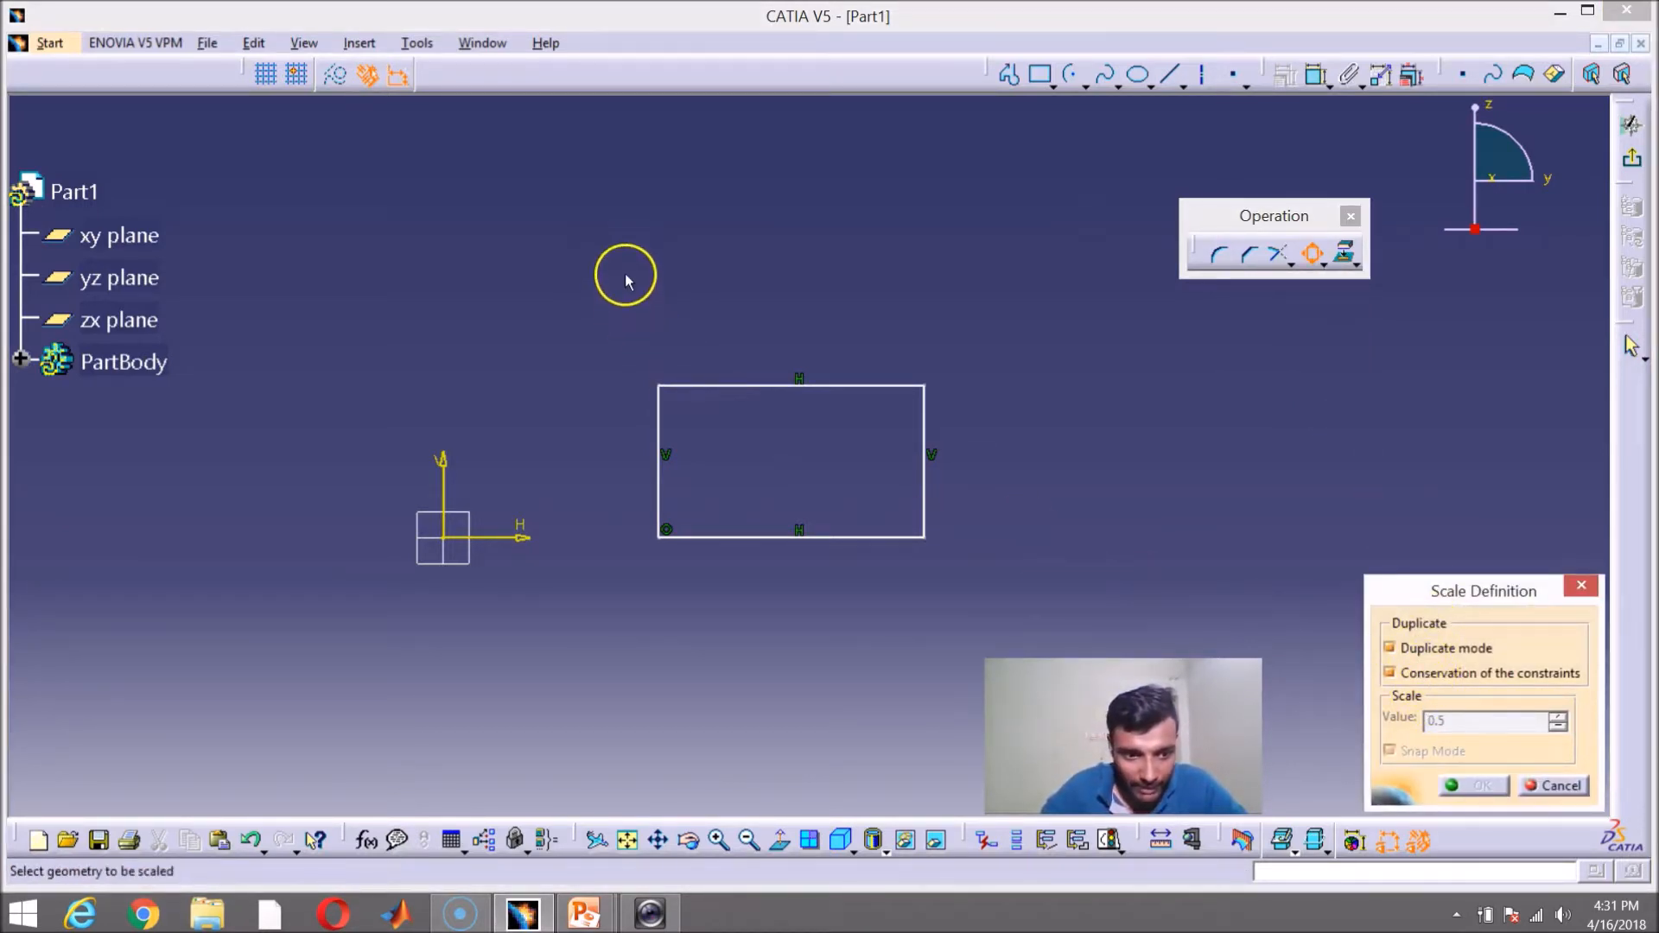
left_click_drag(626, 261, 984, 596)
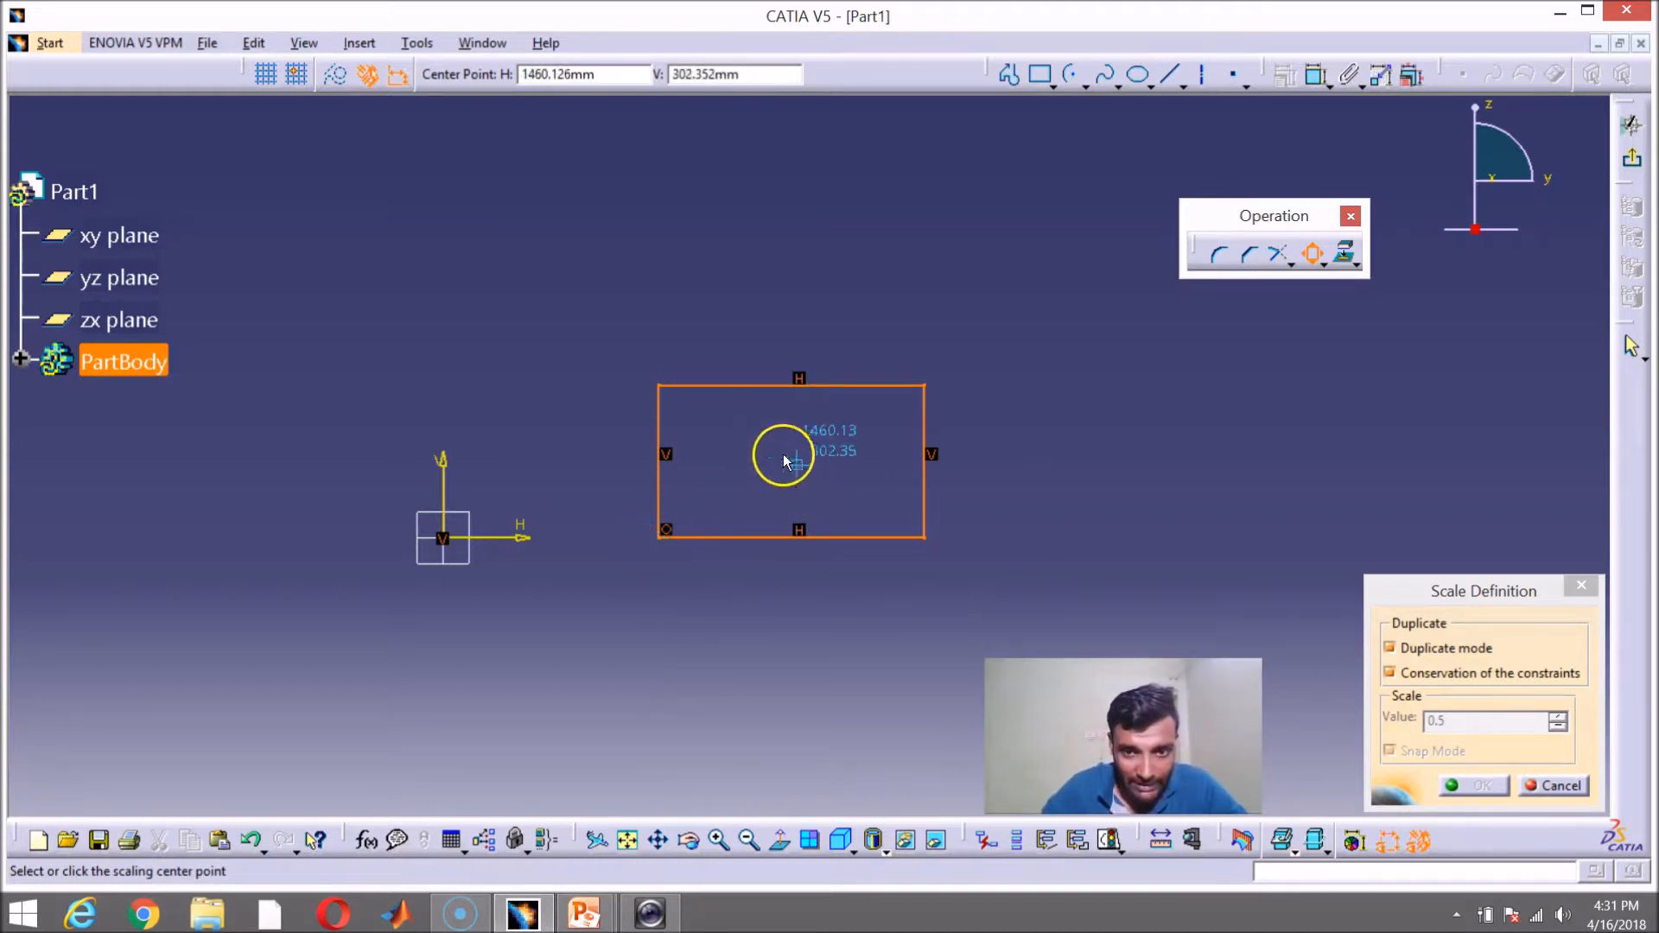
key("Escape")
Step: Delete the rectangle with all its constraints from the sketch
left_click_drag(620, 331, 967, 593)
key("Delete")
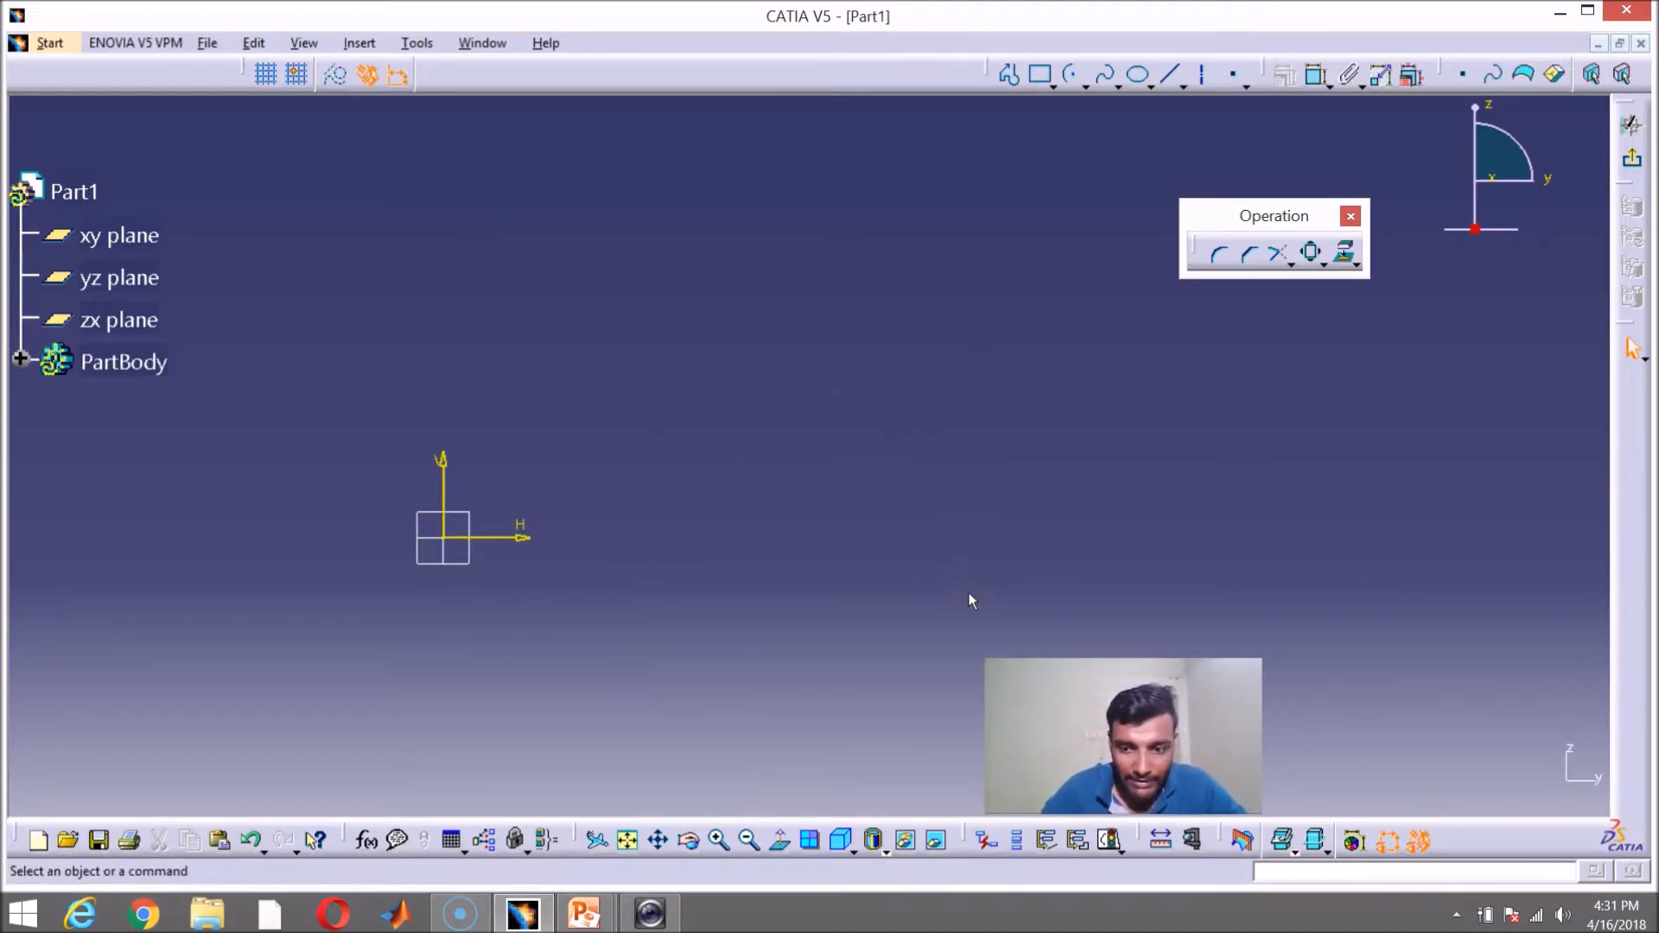
Step: Draw a centered rectangle above and to the right of the origin, more than twice as wide as it is high
left_click(1058, 88)
left_click(1071, 330)
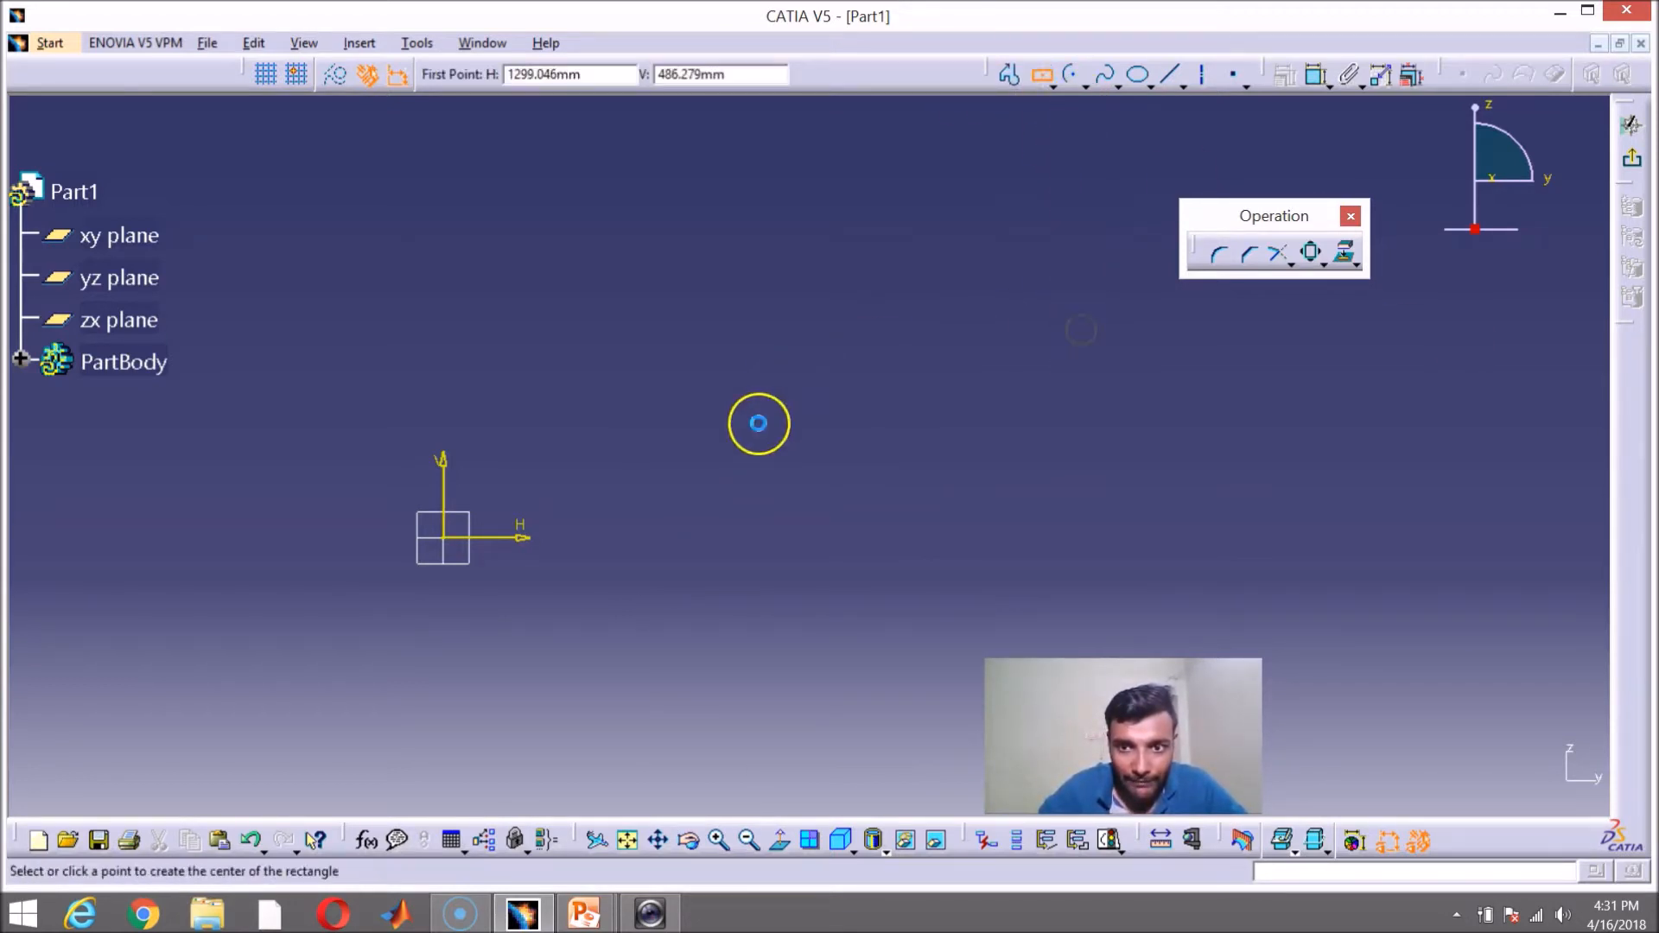
left_click(784, 441)
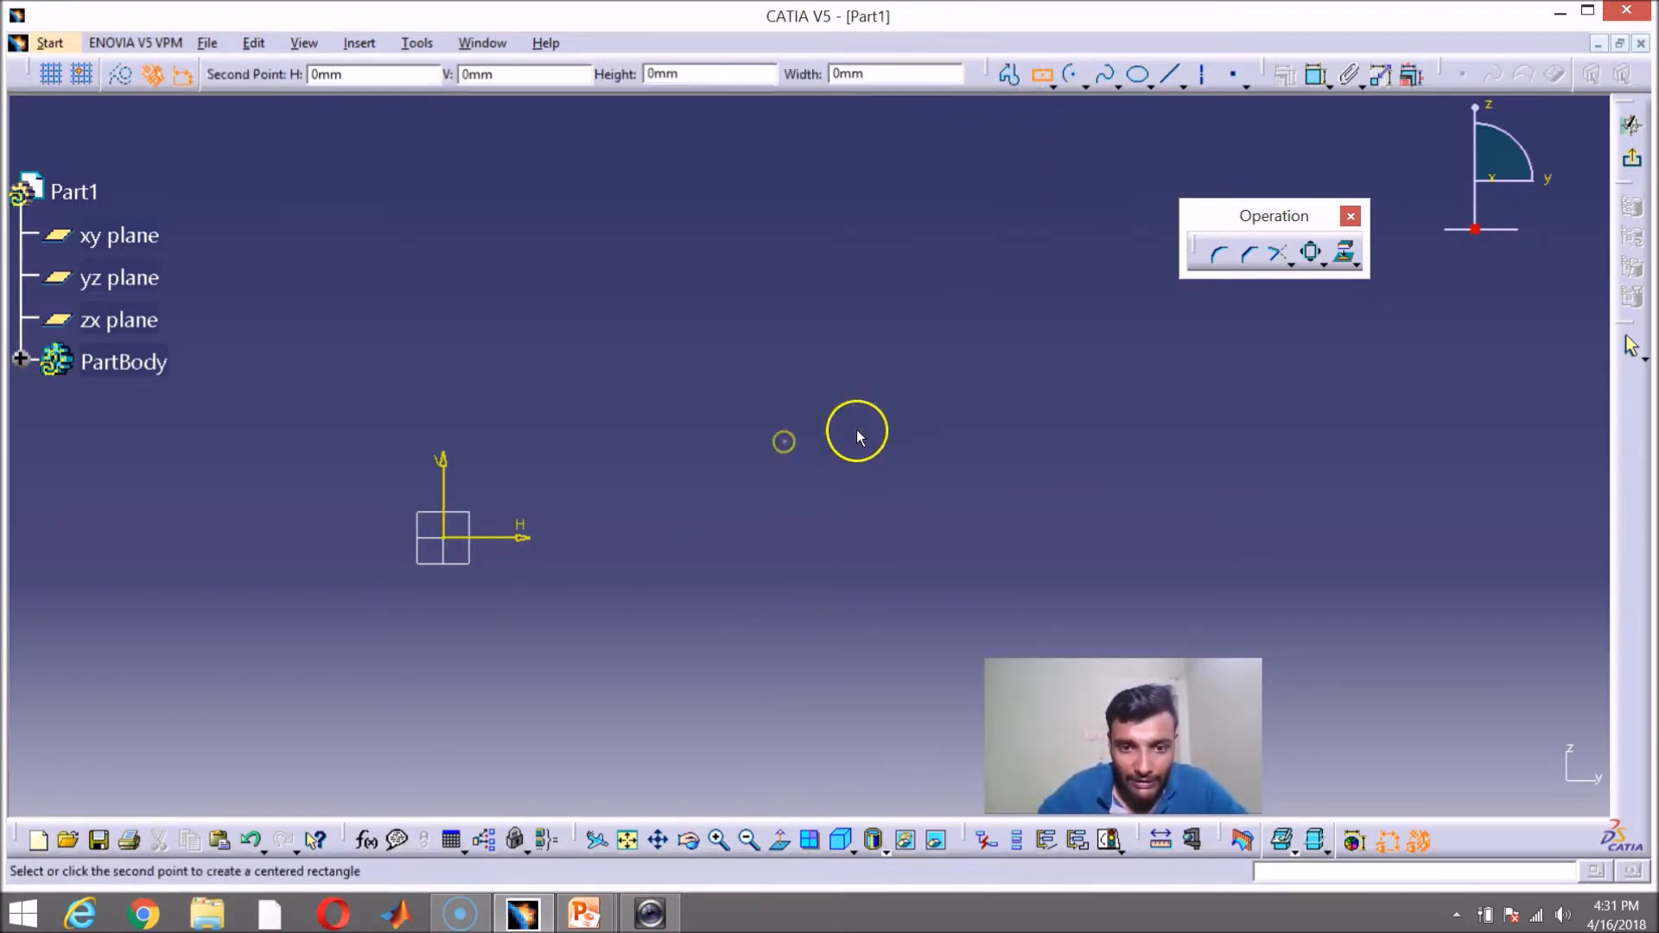
left_click(945, 376)
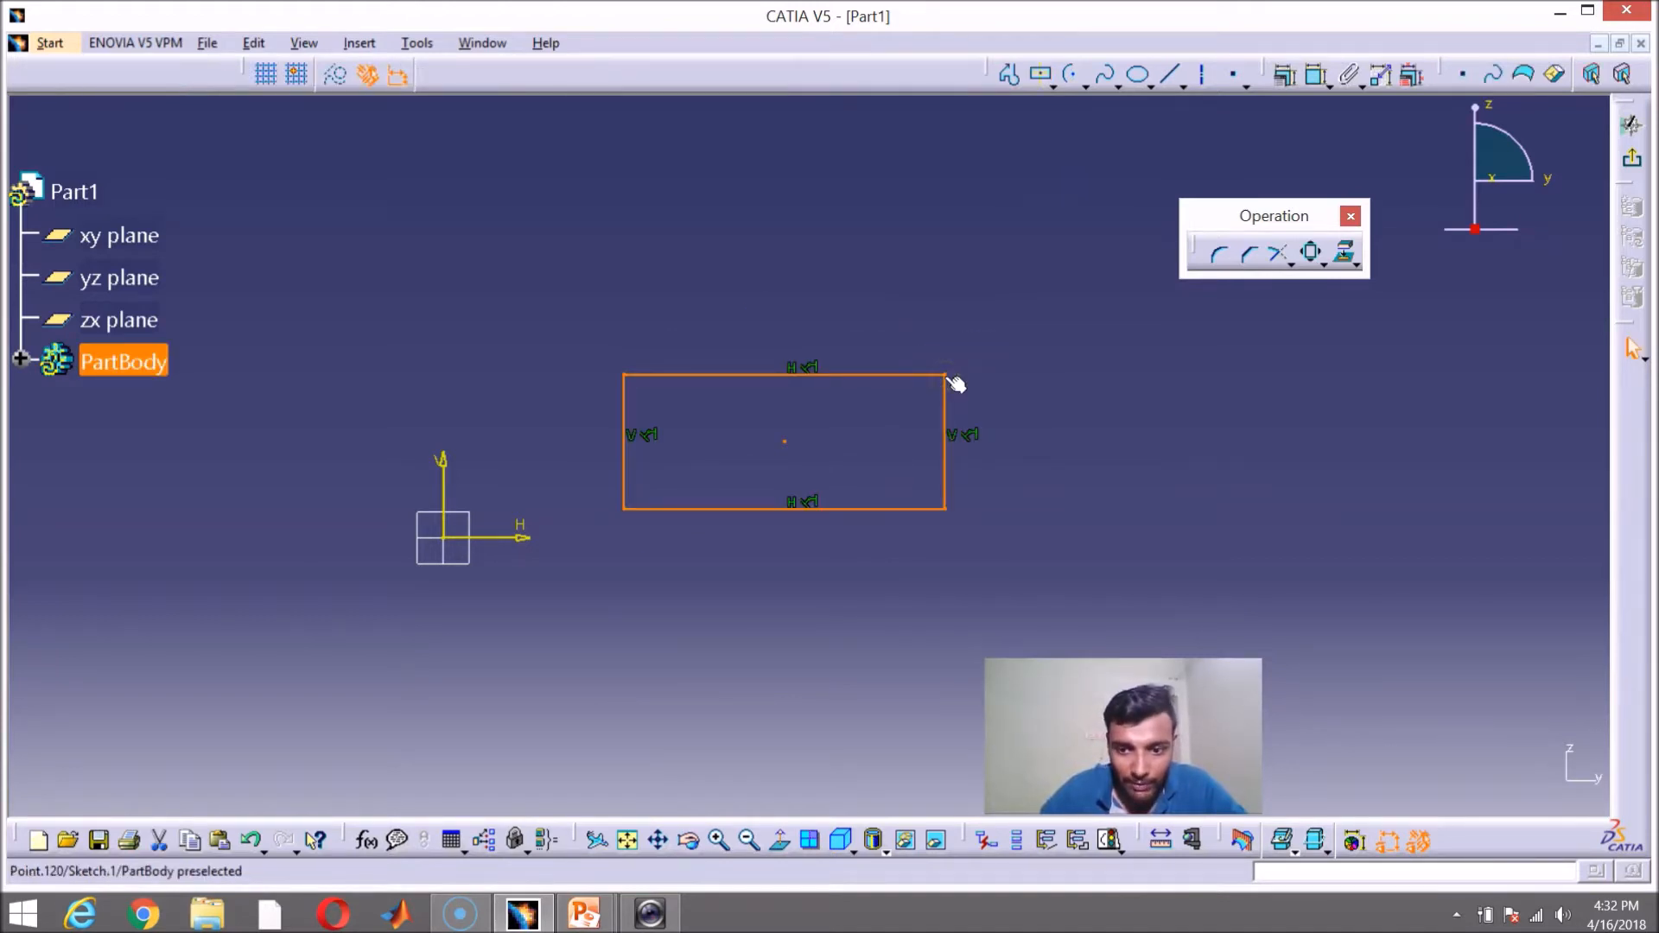
Step: Scale a duplicate of the centered rectangle by a factor of 2 about its center point, conserving the constraints
left_click(1026, 323)
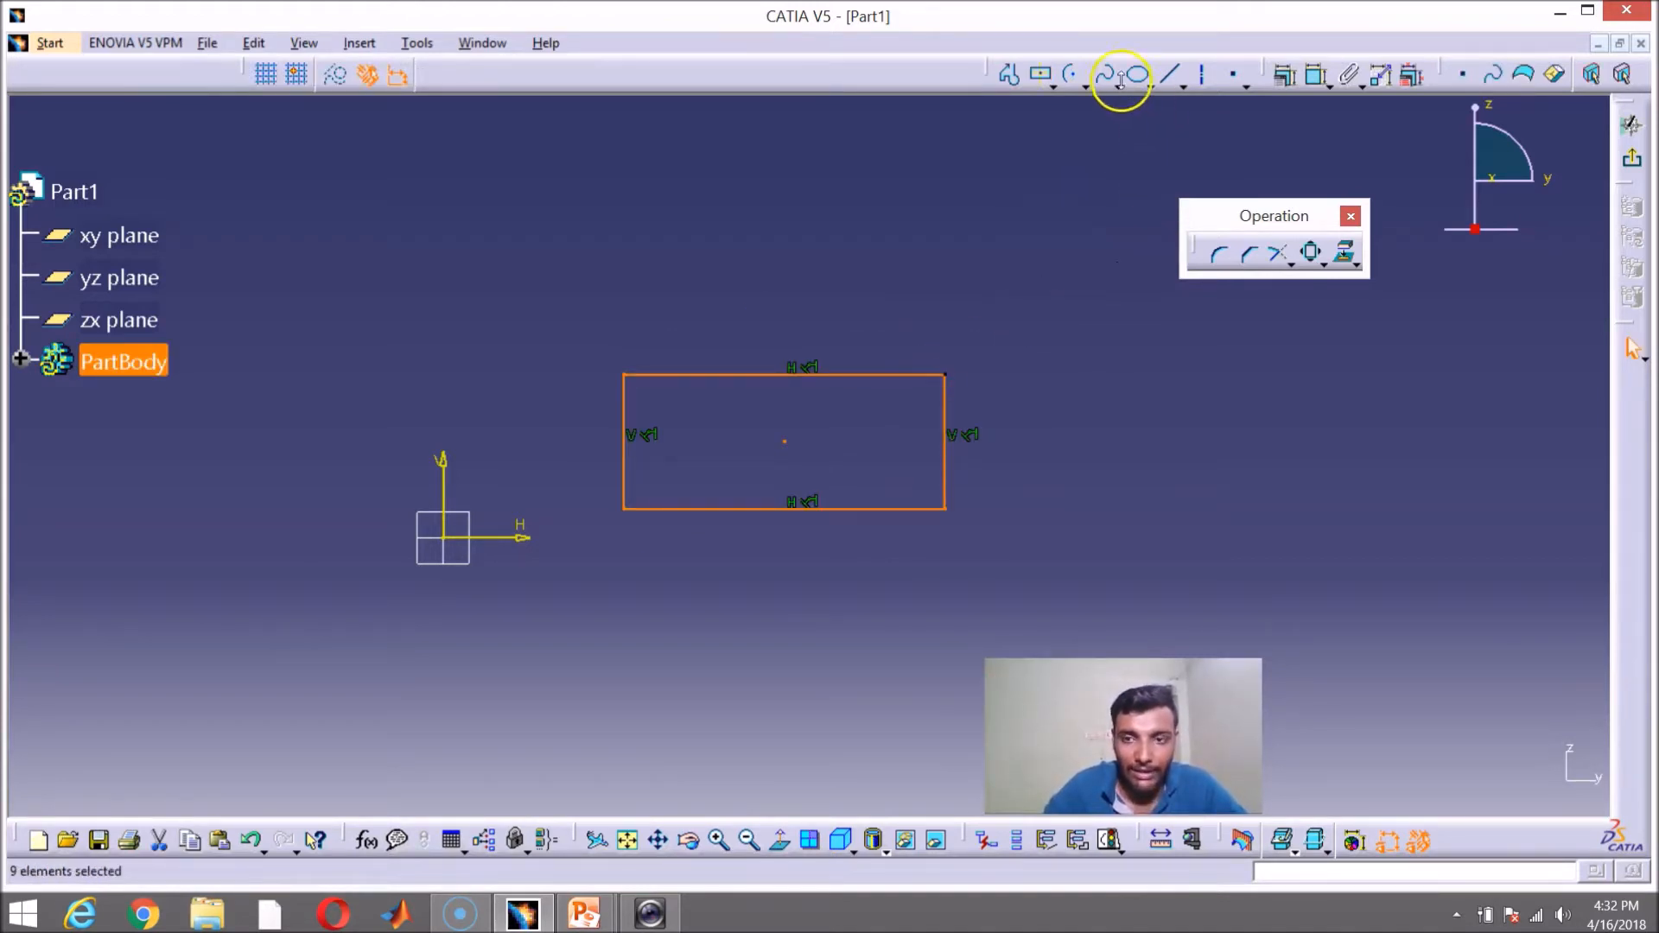
left_click(1230, 118)
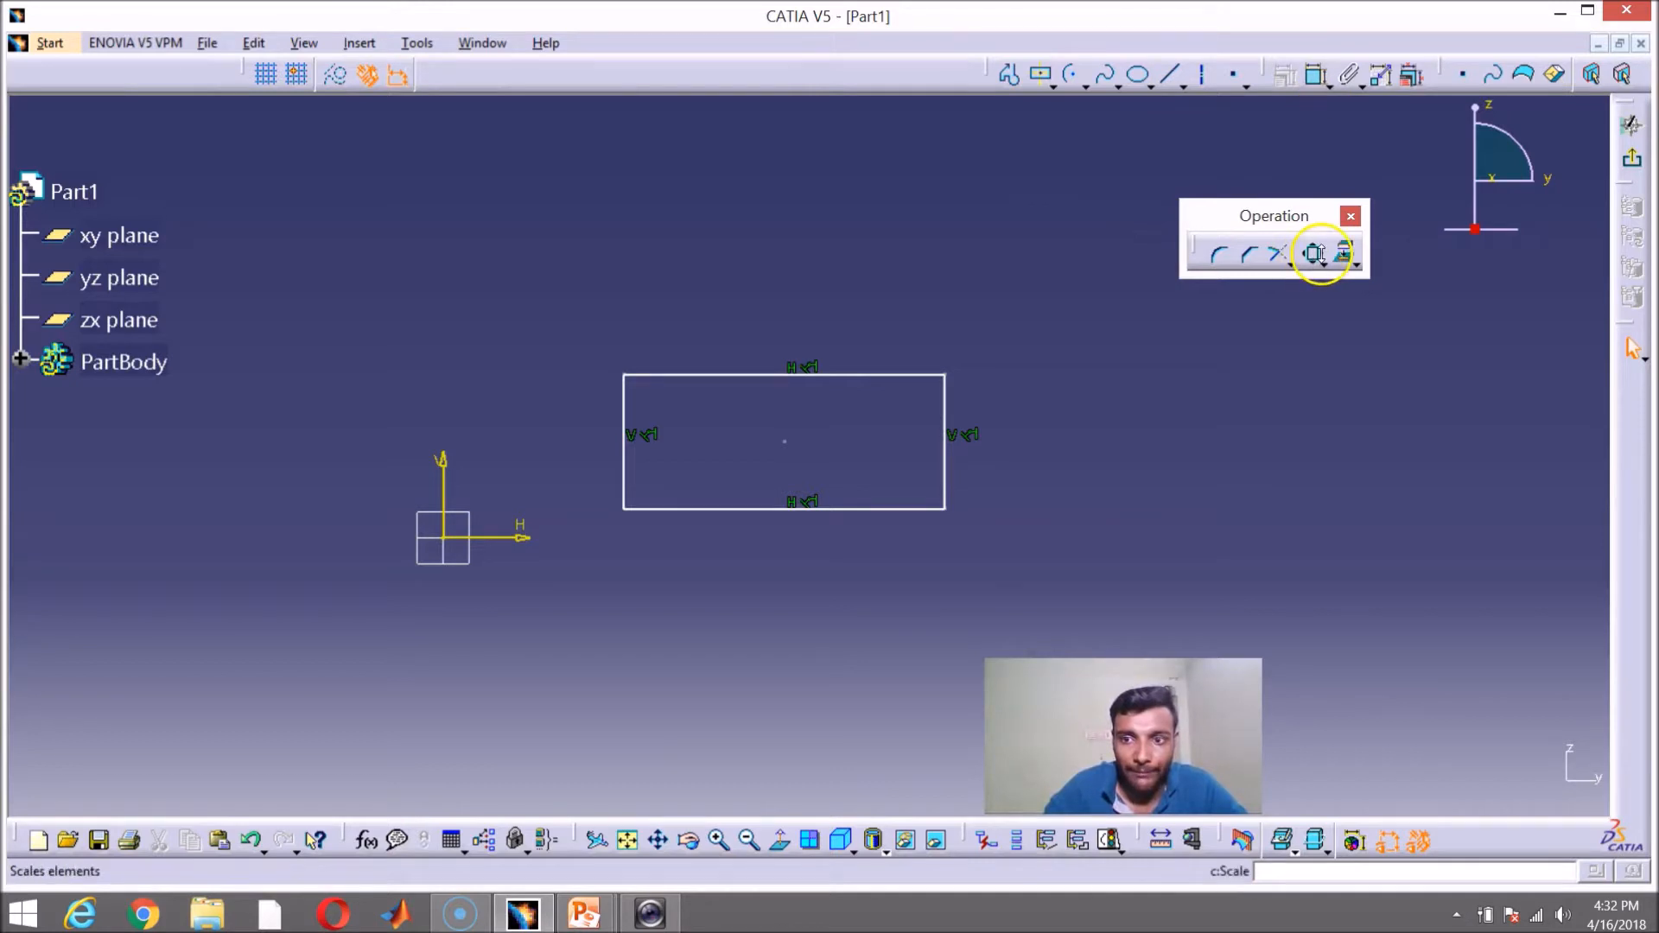
left_click(1313, 256)
mouse_move(555, 320)
left_mouse_down()
mouse_move(707, 463)
mouse_move(1029, 582)
left_mouse_up()
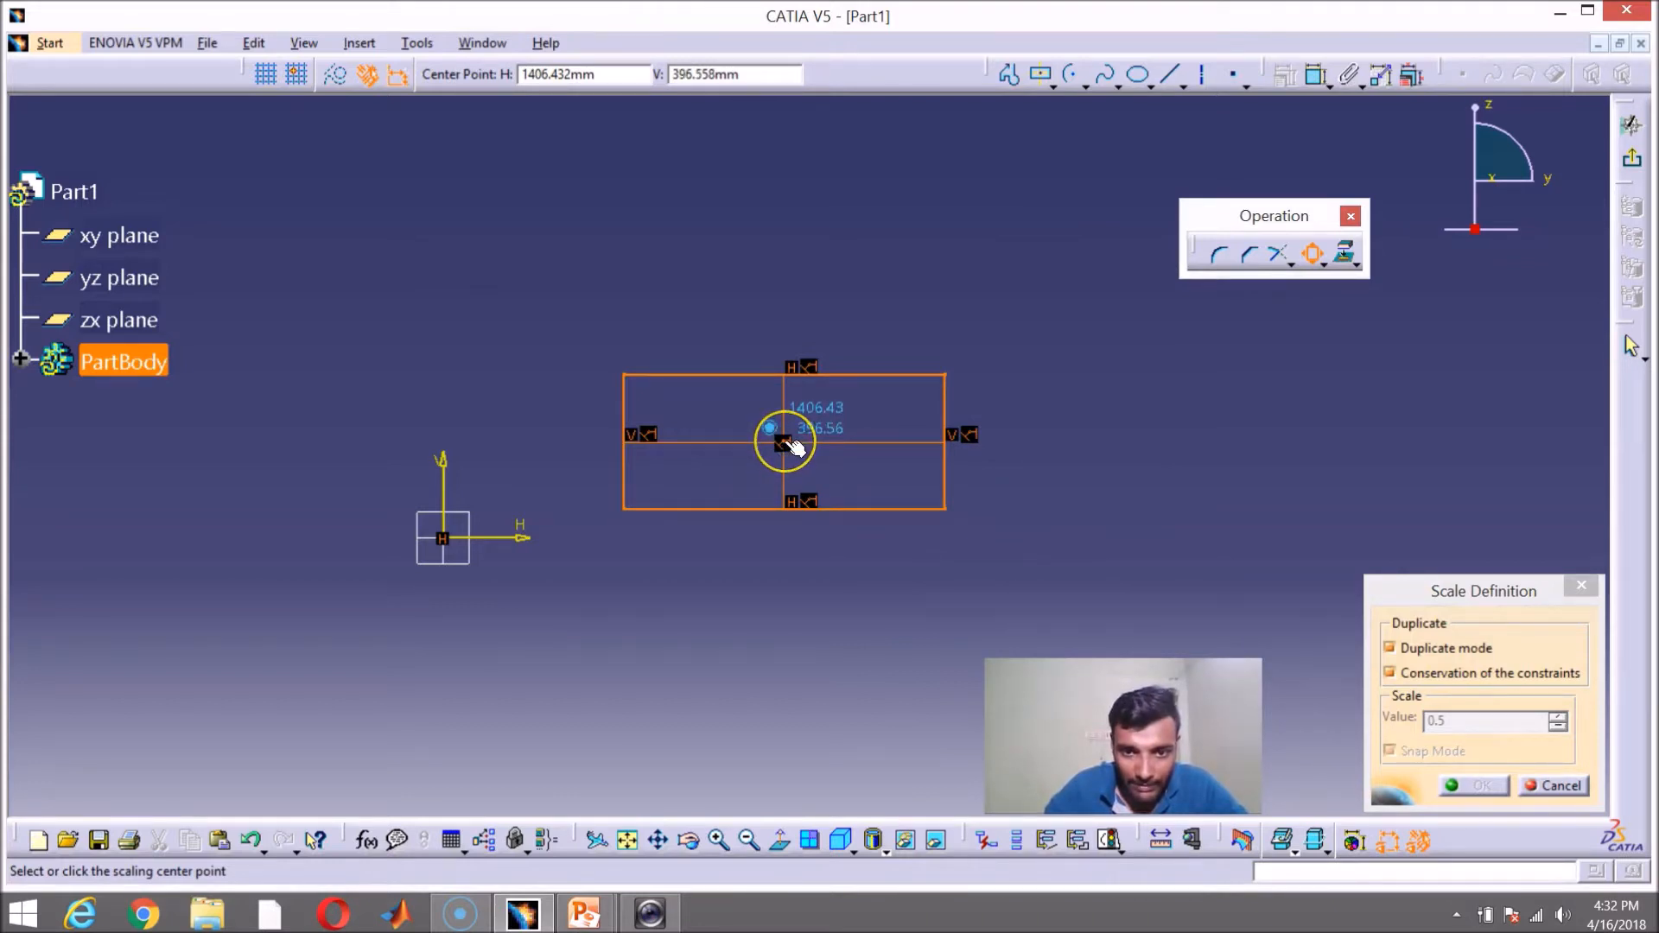
left_click(792, 444)
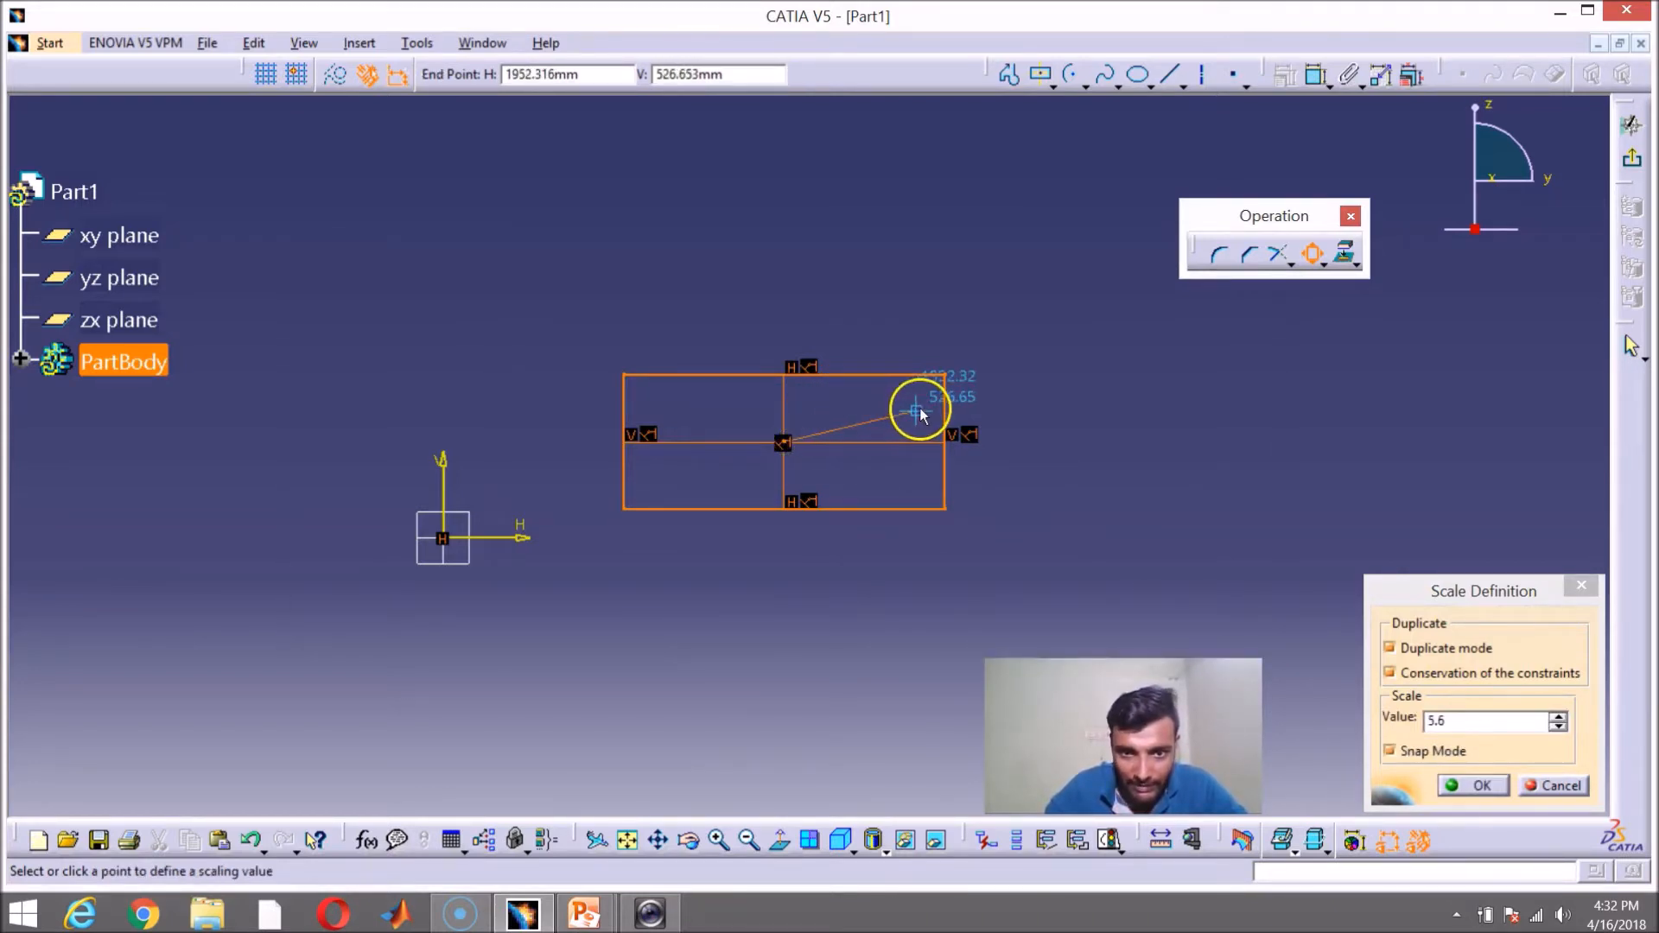
double_click(1471, 721)
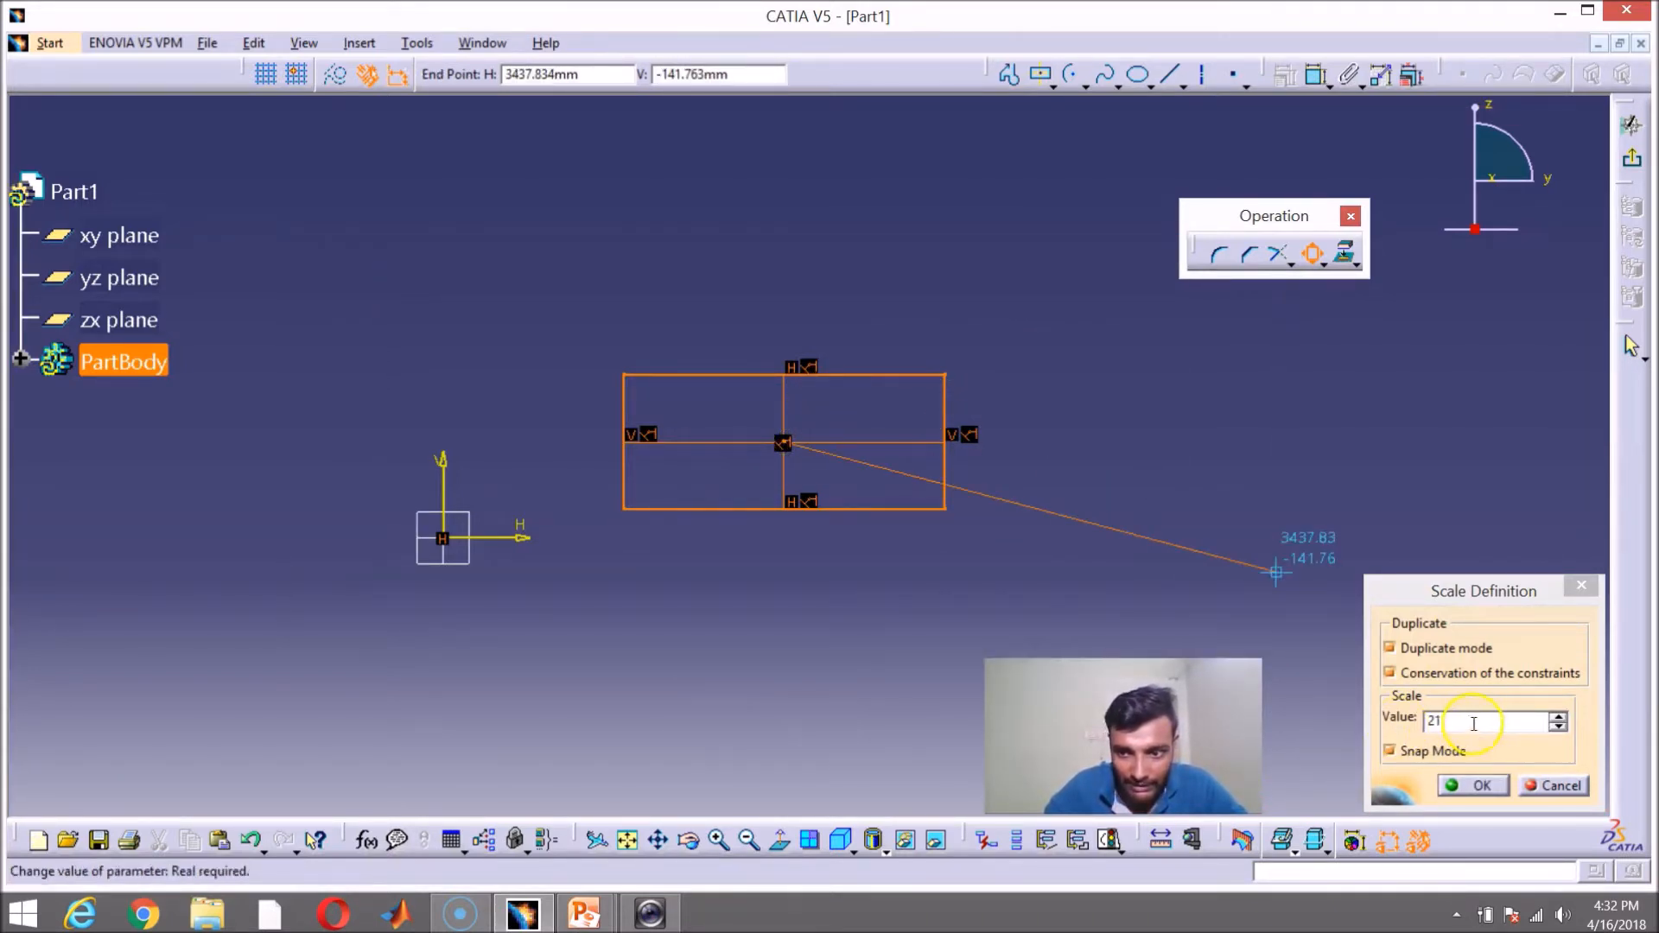
type("2")
left_click(1474, 785)
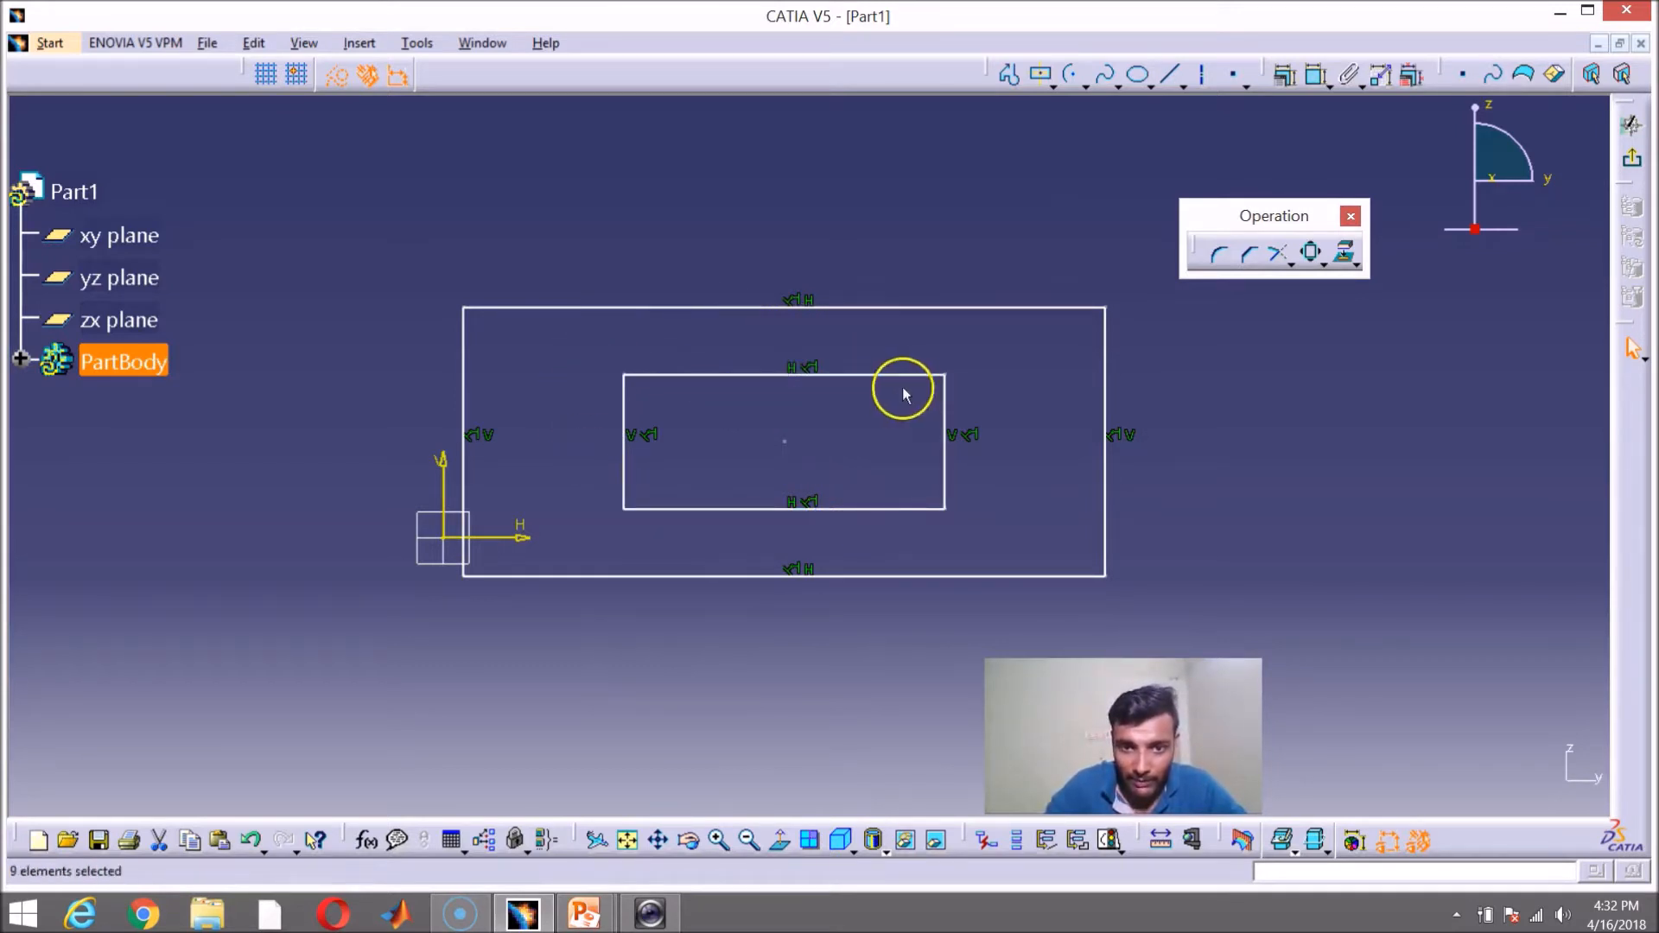
Step: Delete both rectangles and draw a new centered rectangle right of the origin, with its center on the H axis and nearly twice as wide as high
mouse_move(391, 209)
left_mouse_down()
mouse_move(808, 548)
mouse_move(1216, 642)
left_mouse_up()
key("Delete")
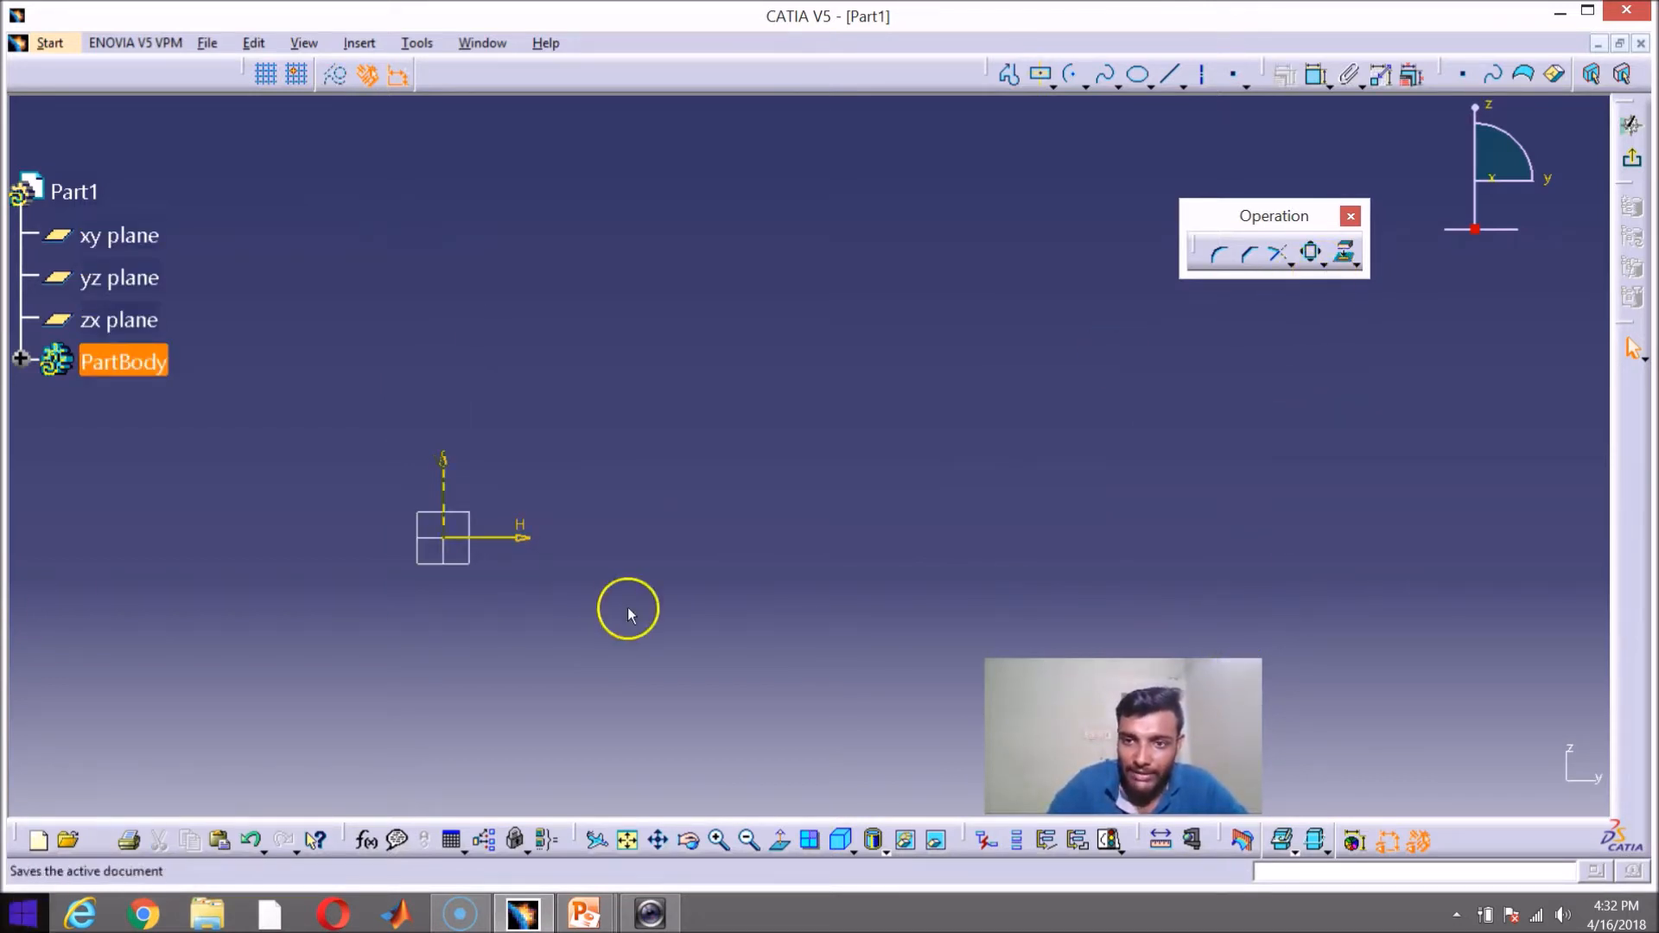
left_click(1043, 77)
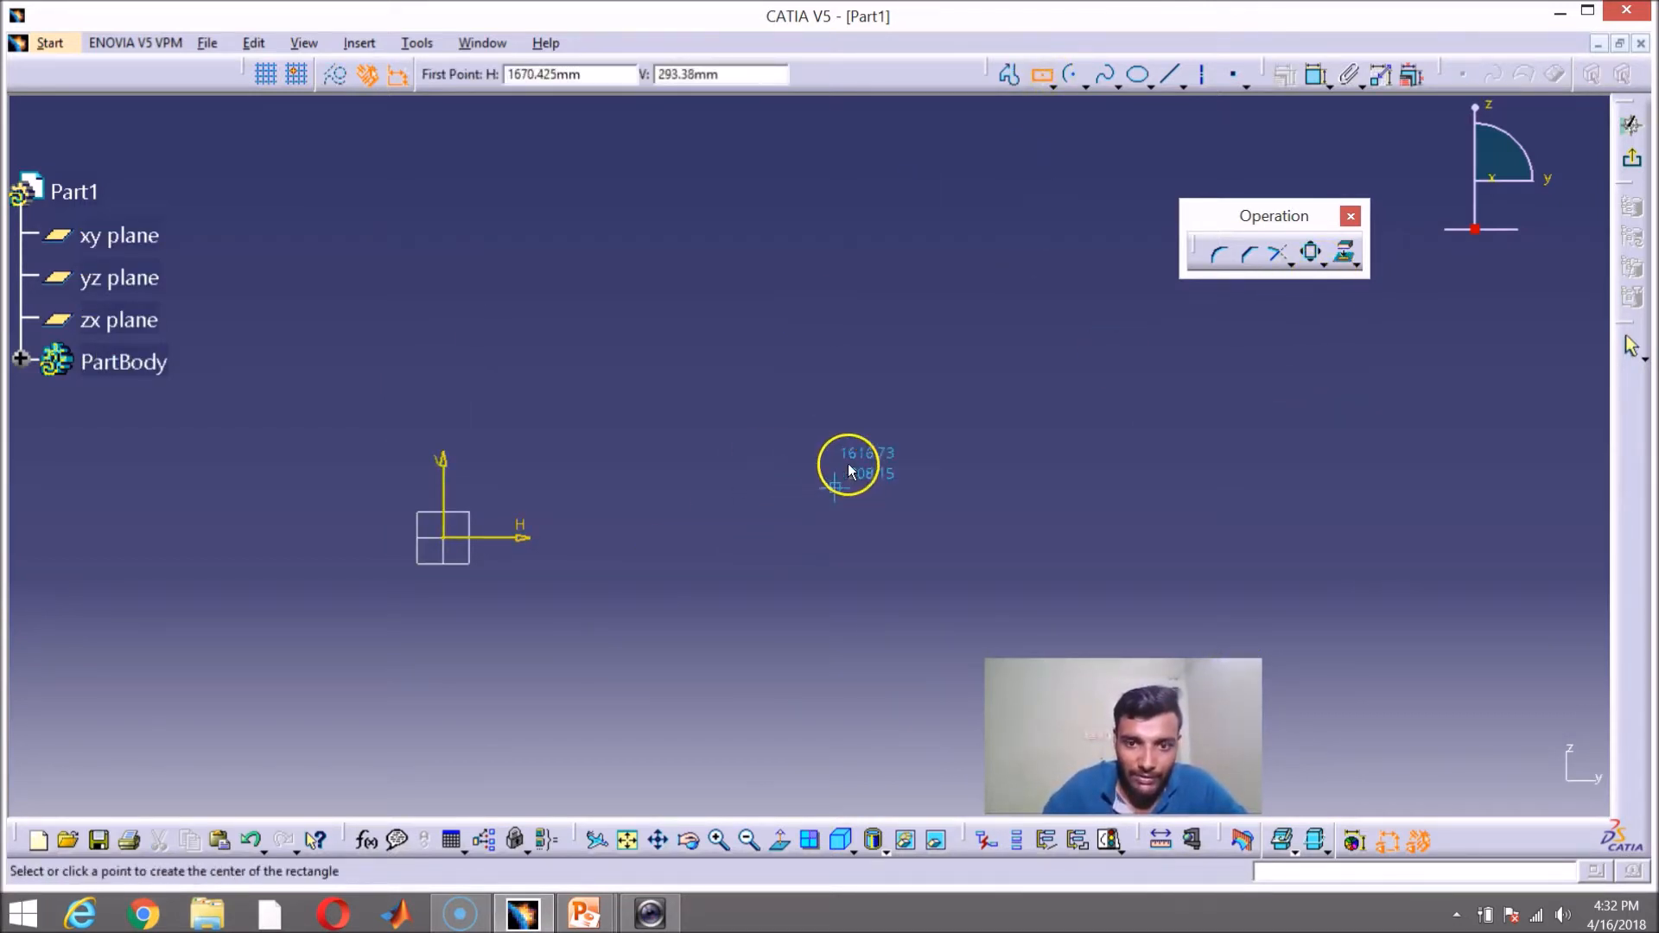
left_click(869, 541)
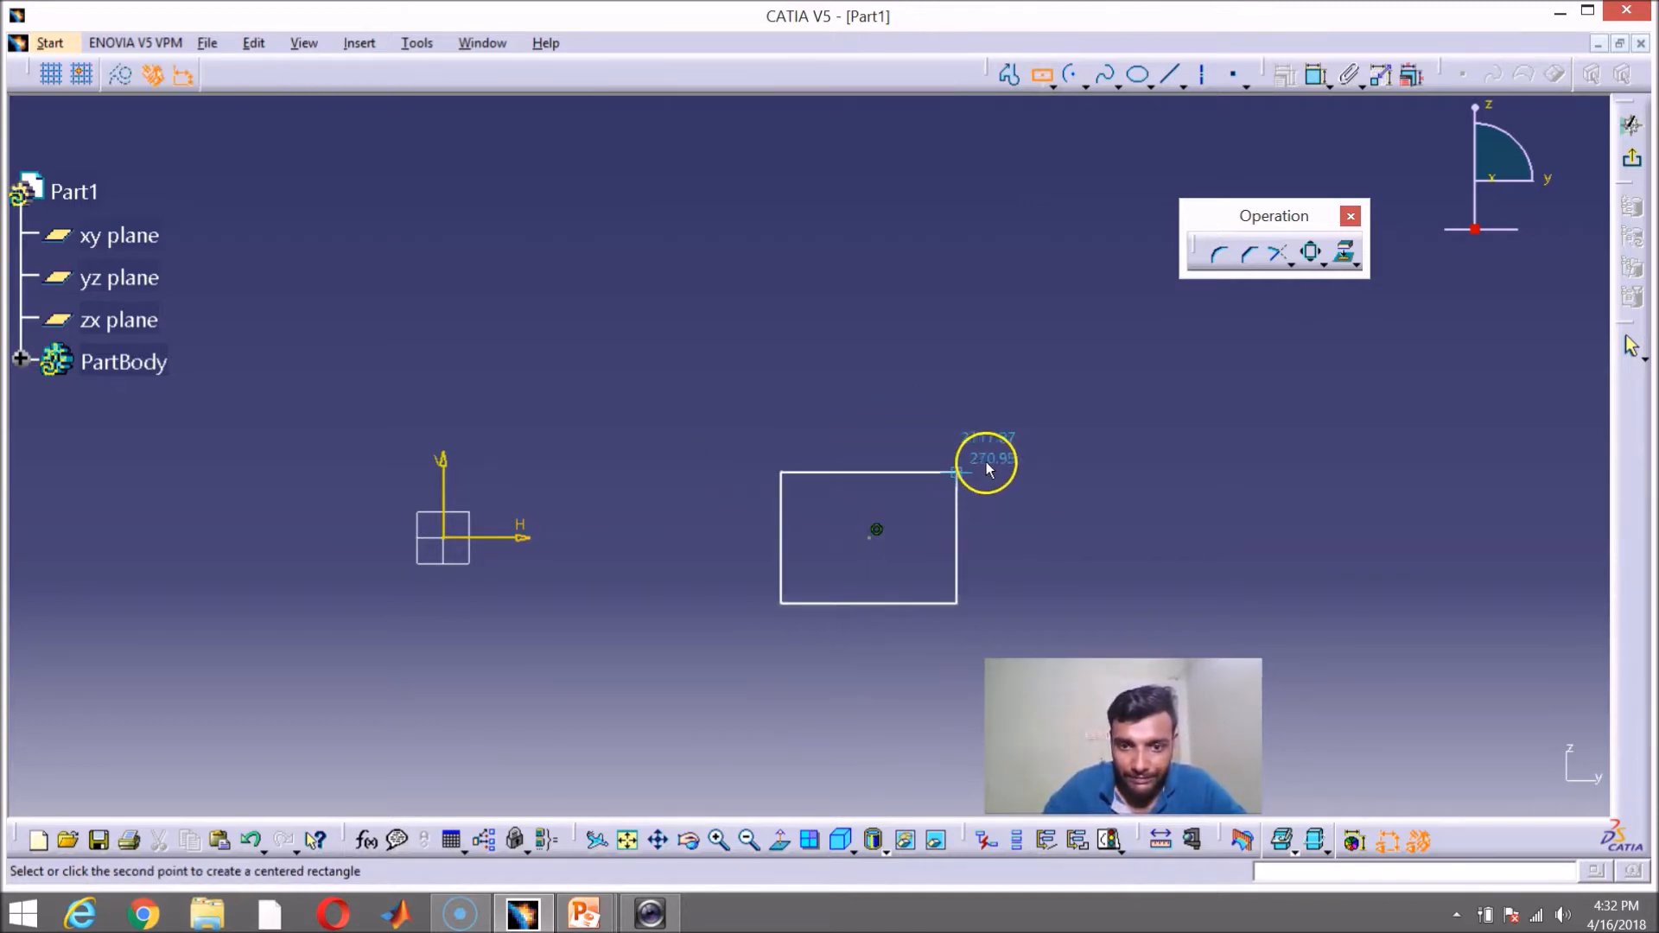
left_click(1011, 462)
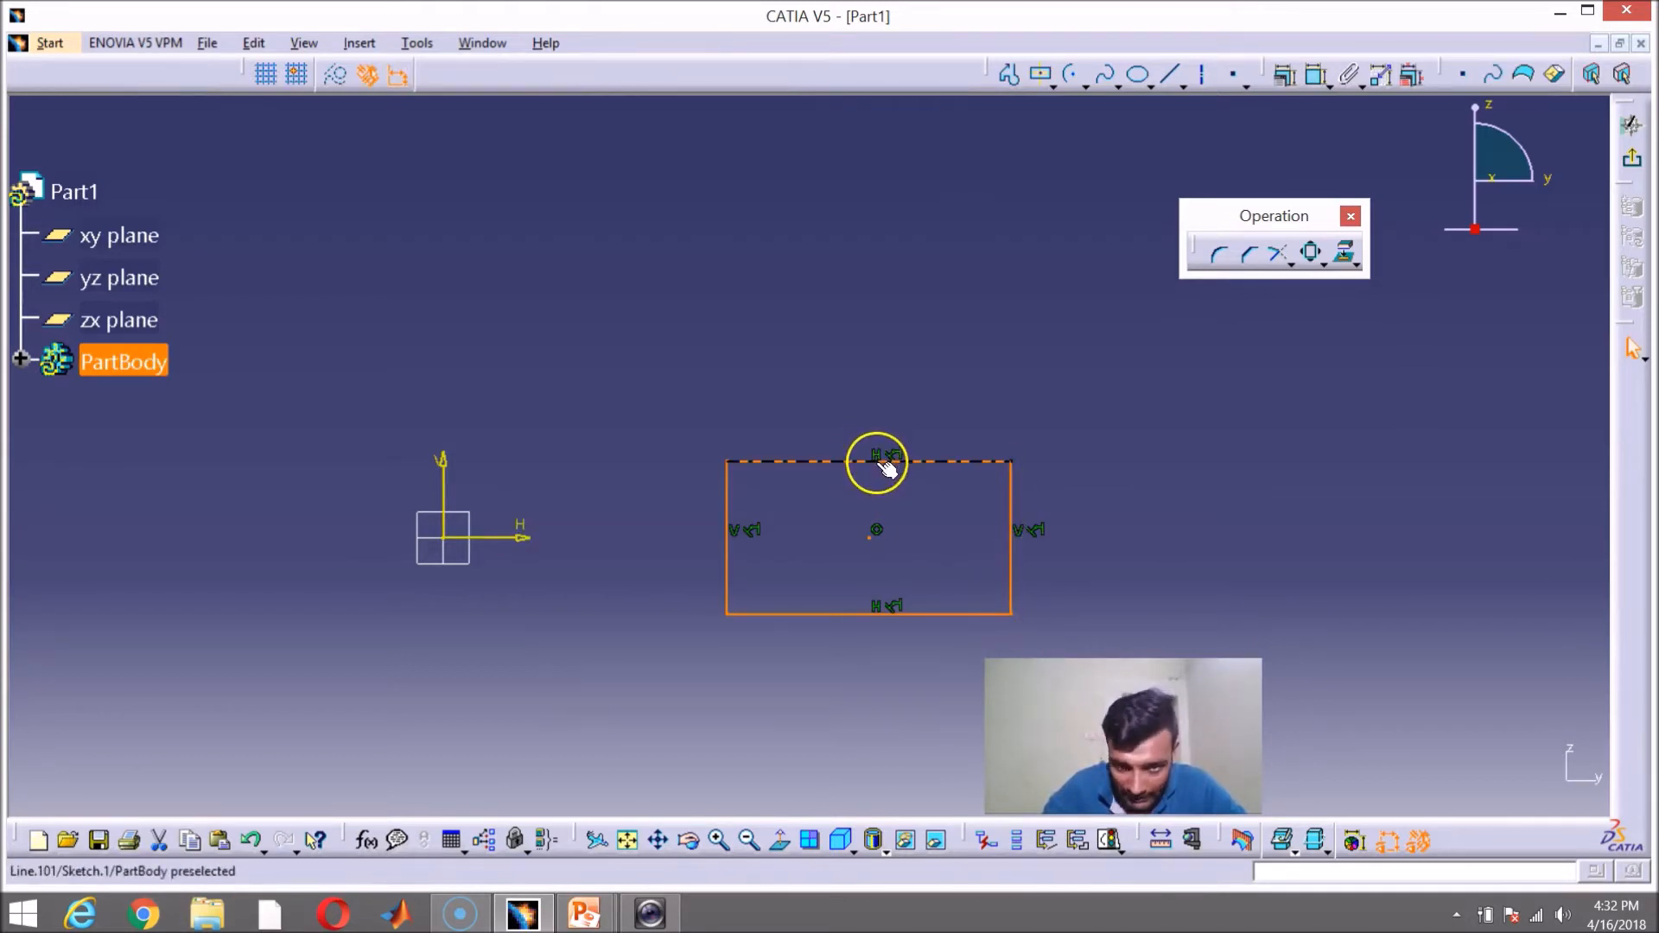
left_click(1106, 452)
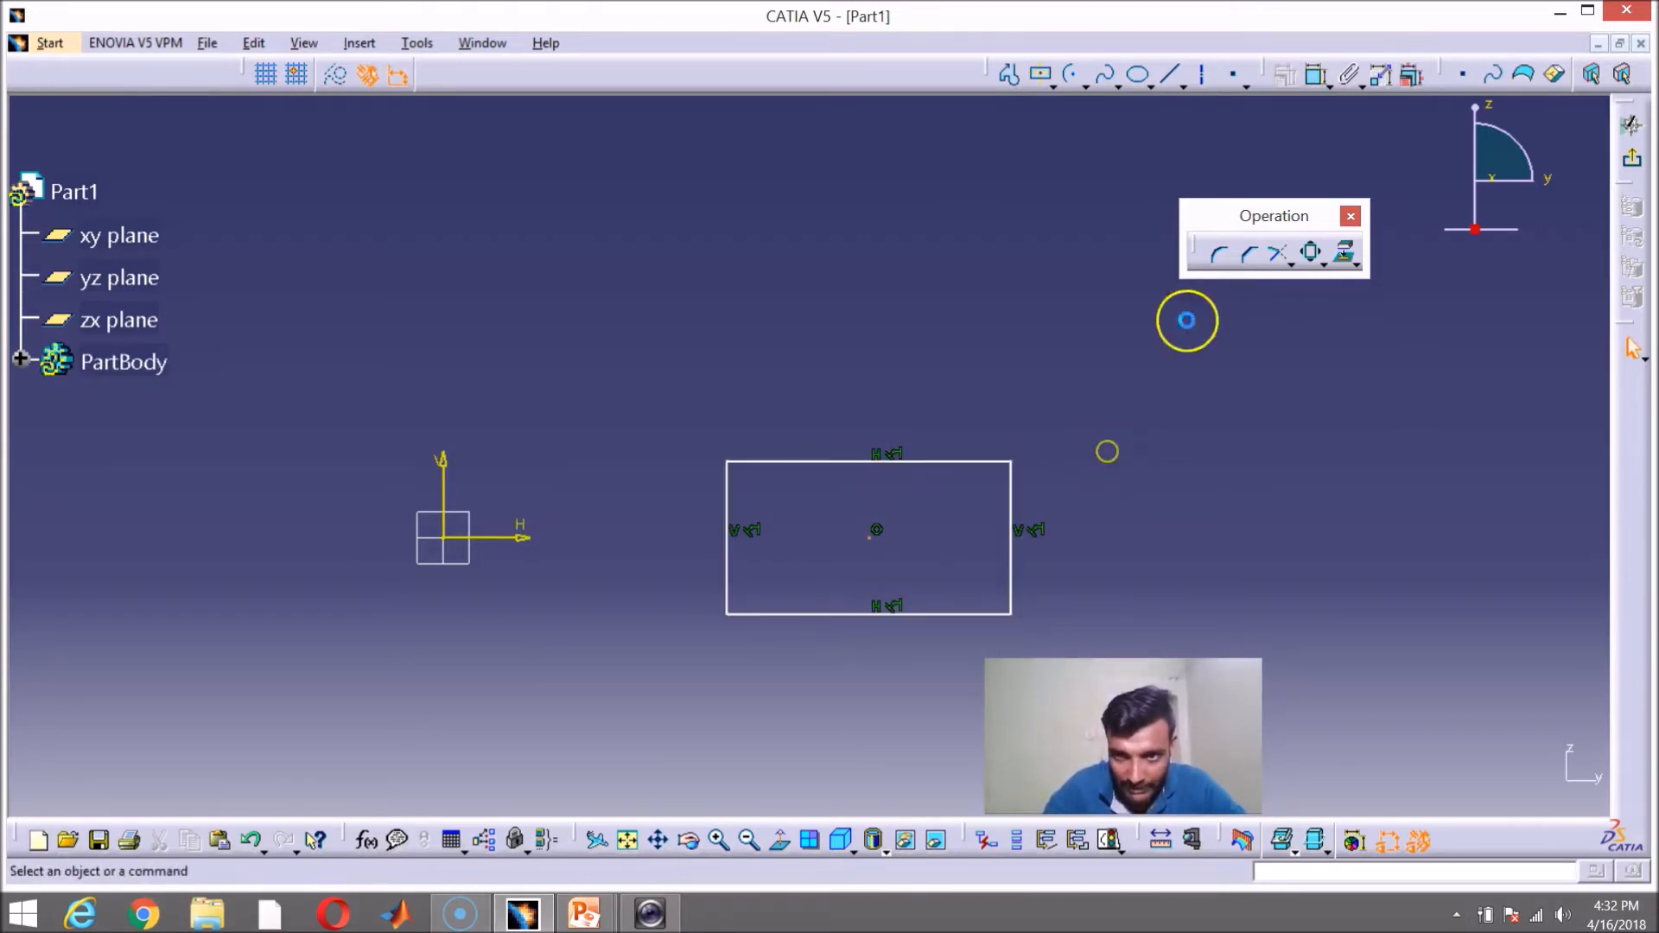
Step: Offset the whole centered rectangle inward by about 94 mm as a single instance
left_click_drag(598, 382, 1126, 662)
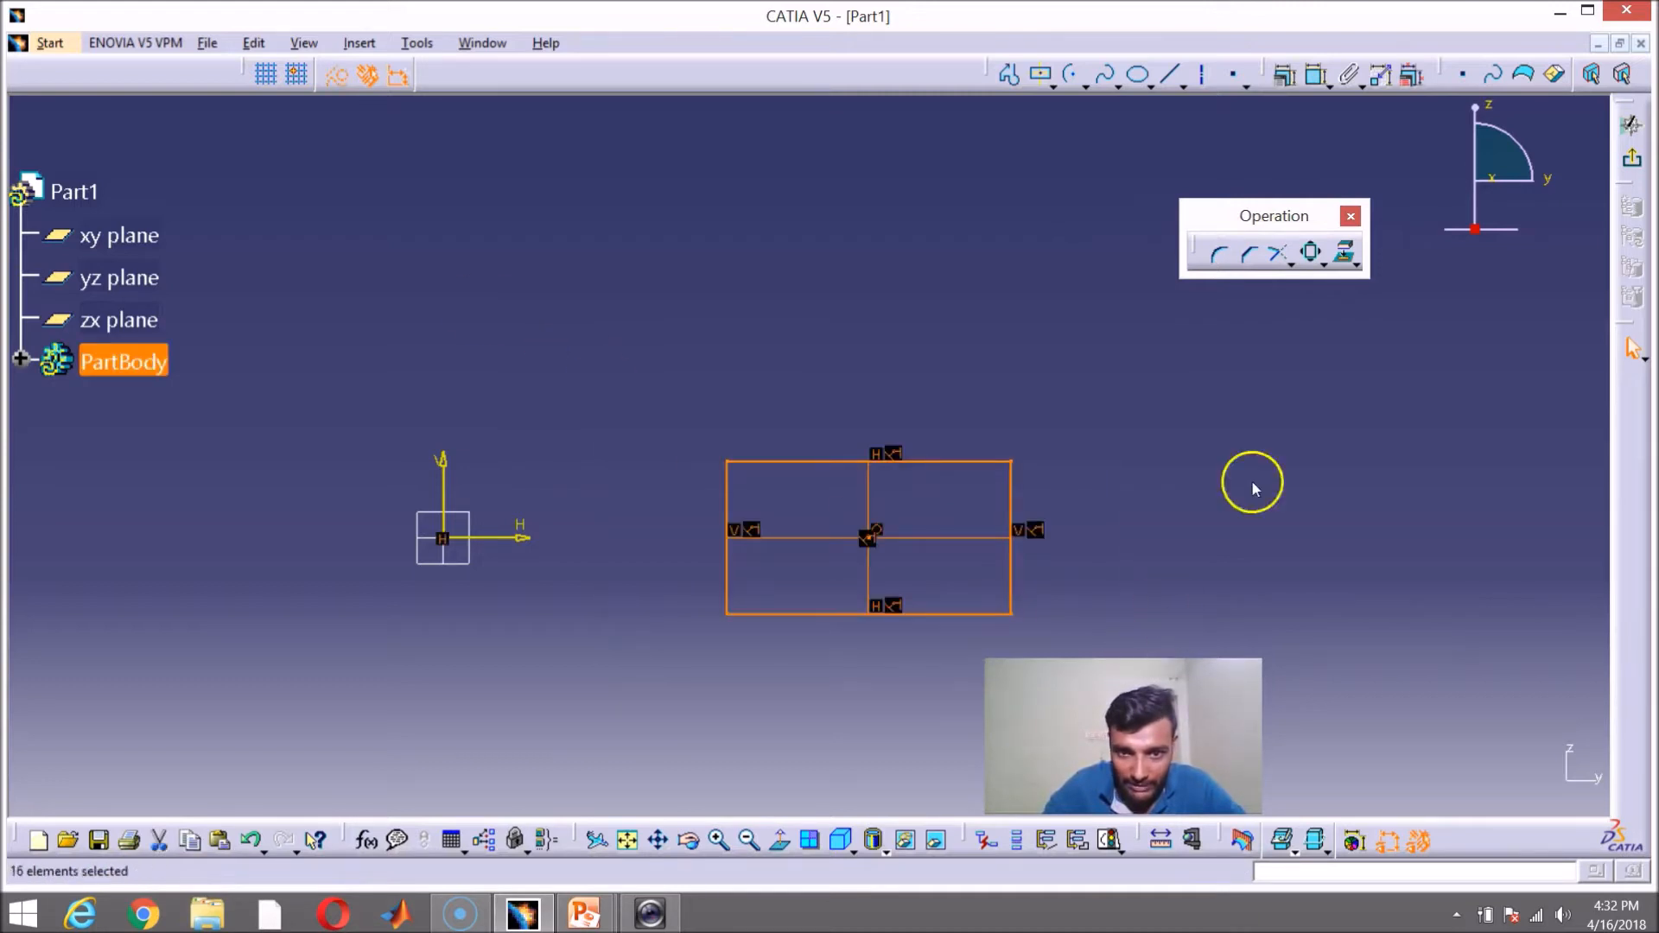
left_click(1323, 262)
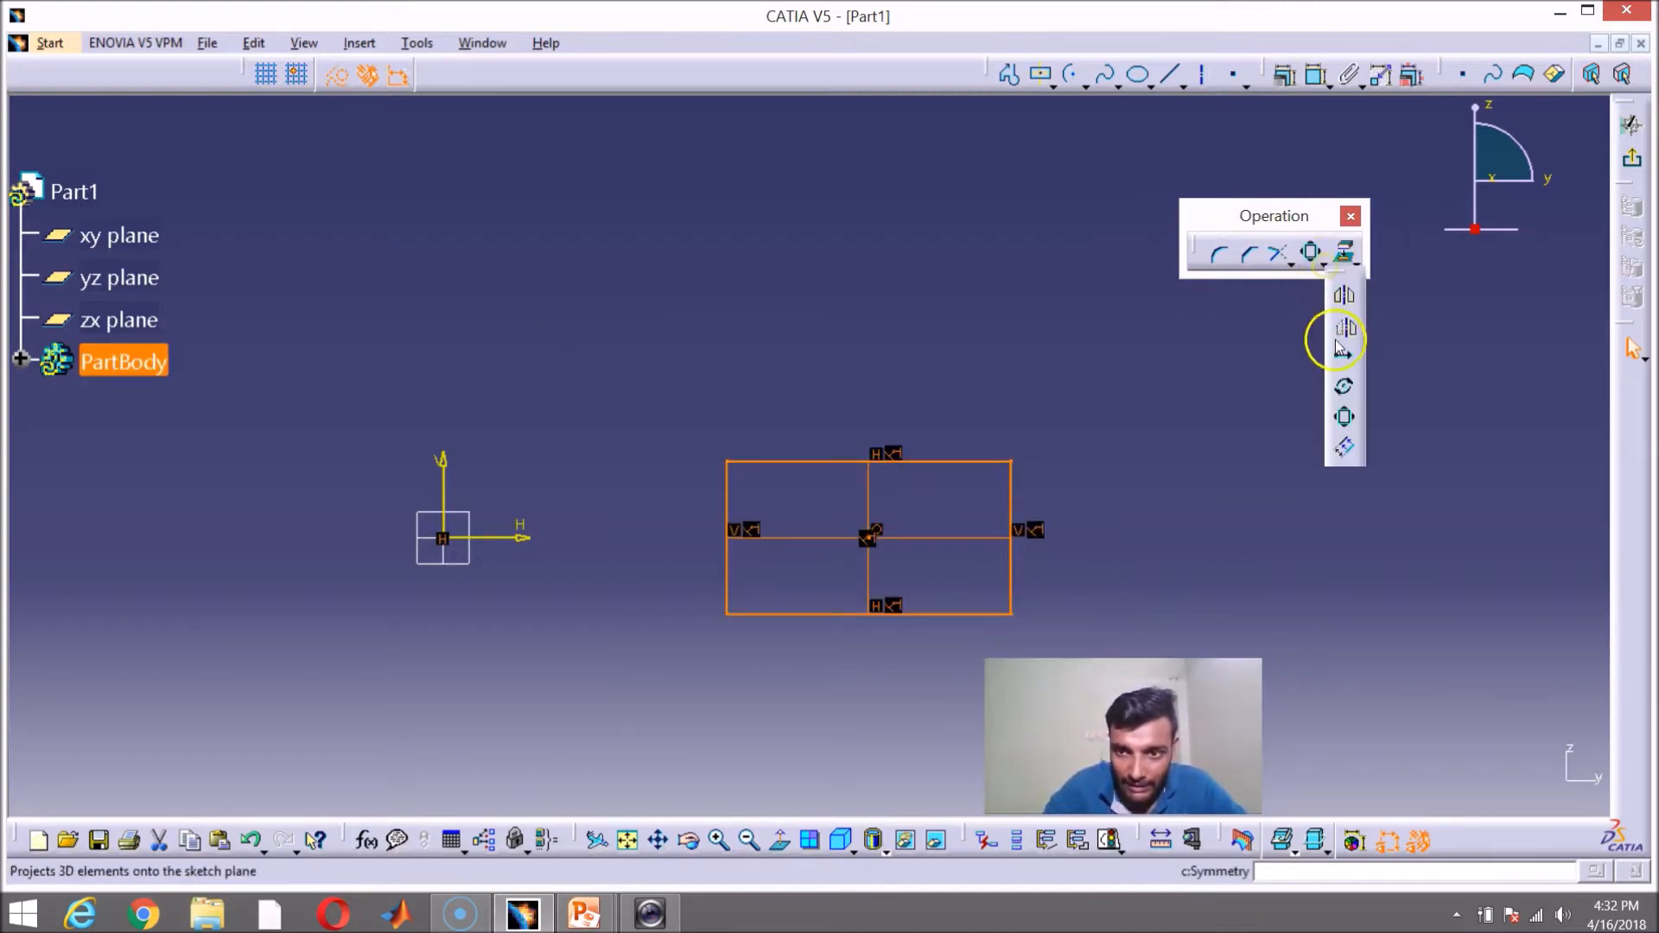
left_click(1349, 449)
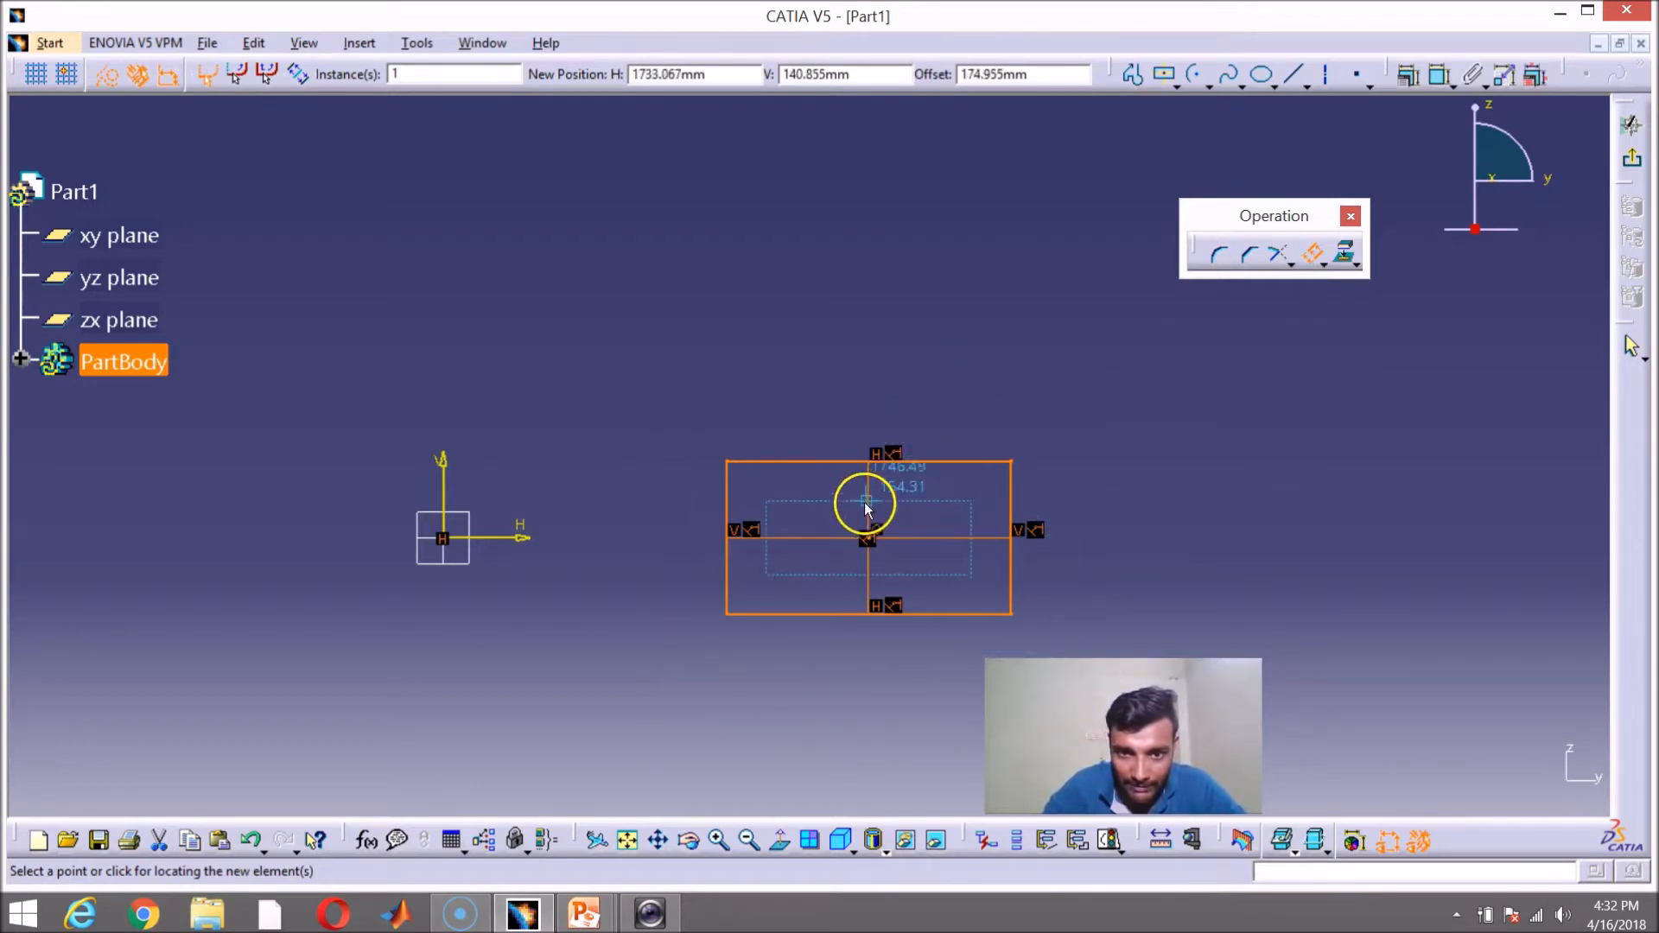
left_click(894, 488)
left_click(1186, 519)
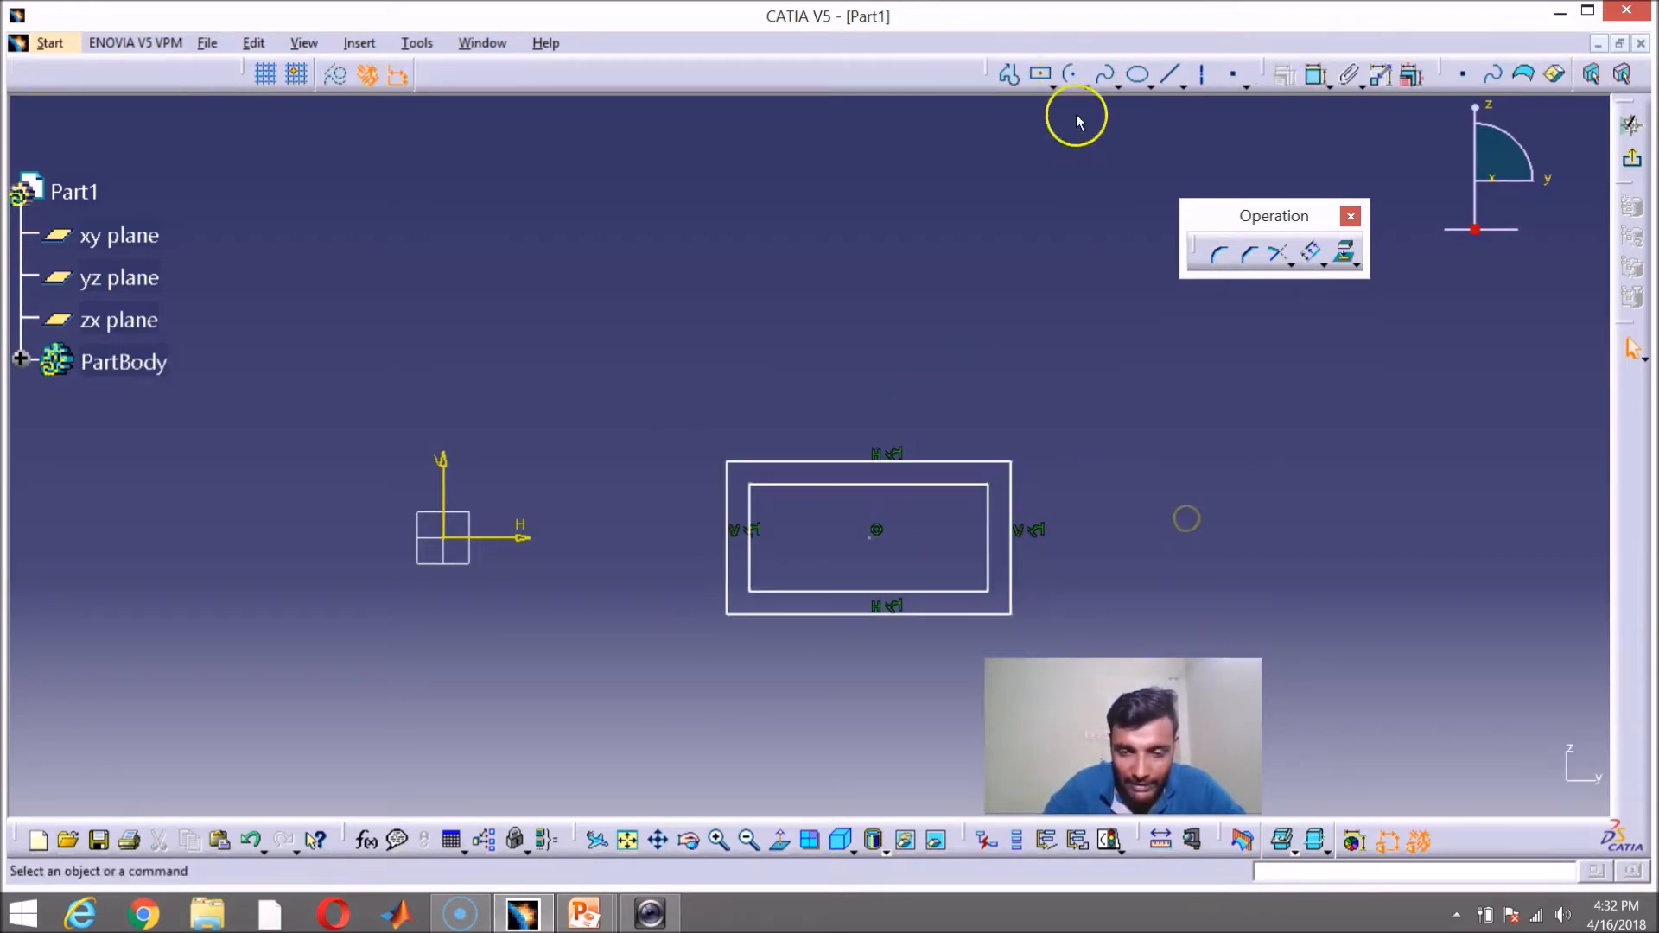
Step: Dimension the gap between the upper edges of the outer and inner rectangles and set it to 100 mm
left_click(1318, 80)
left_click(938, 462)
left_click(942, 486)
left_click(1054, 489)
double_click(1073, 481)
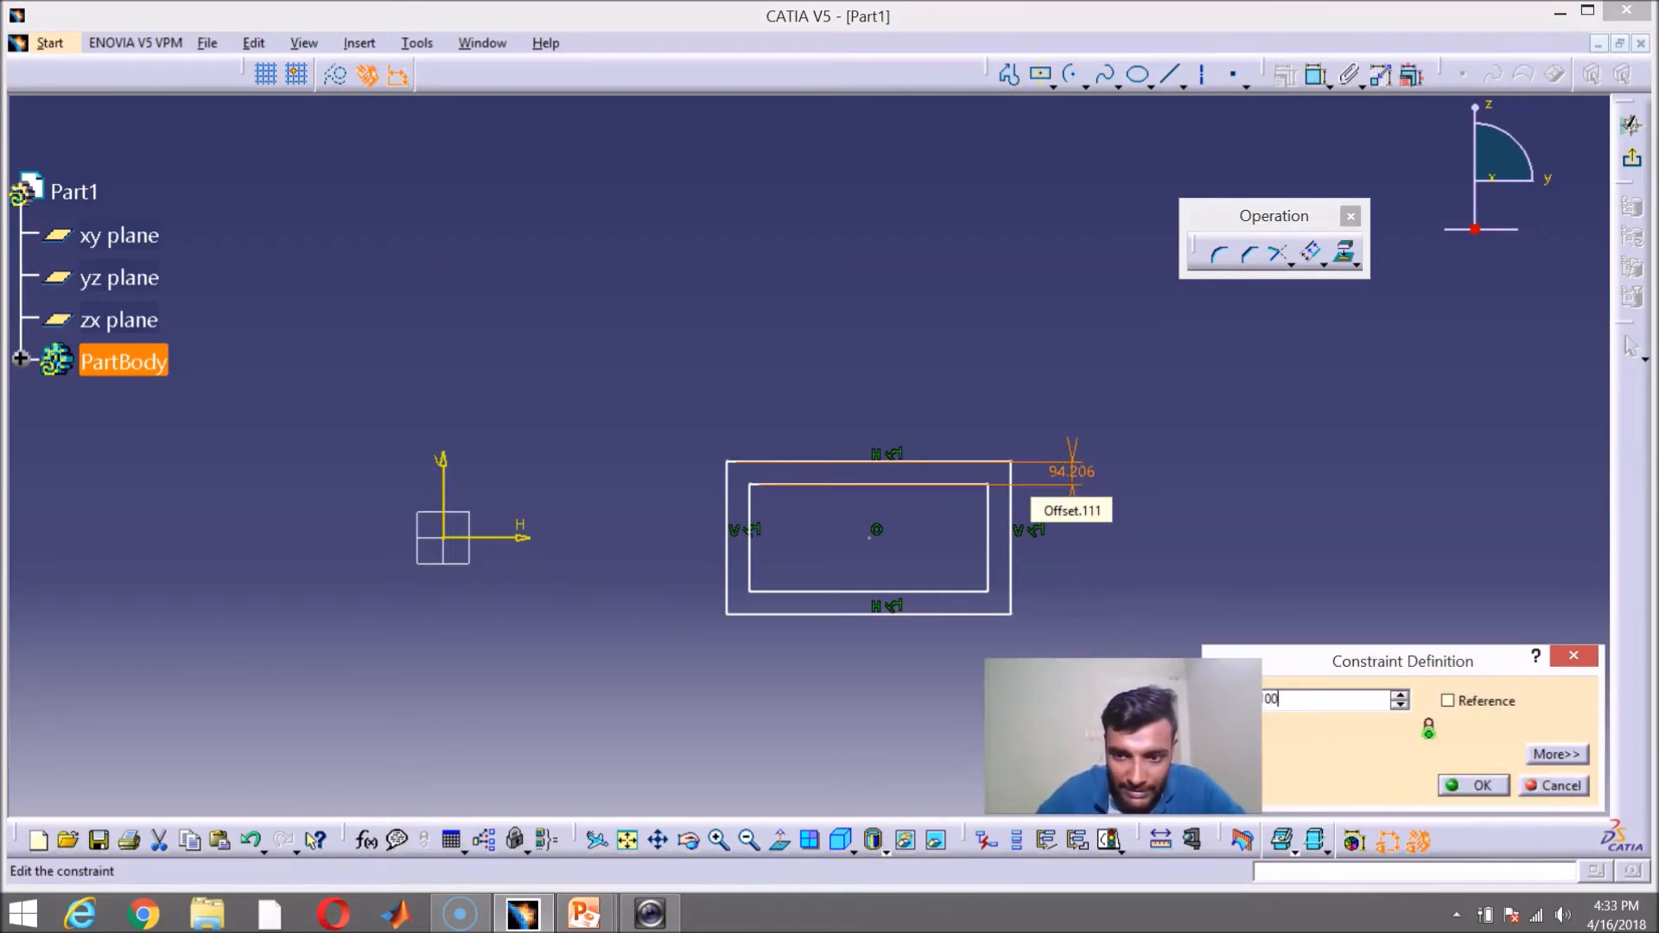
type("100")
key("Return")
left_click(1204, 567)
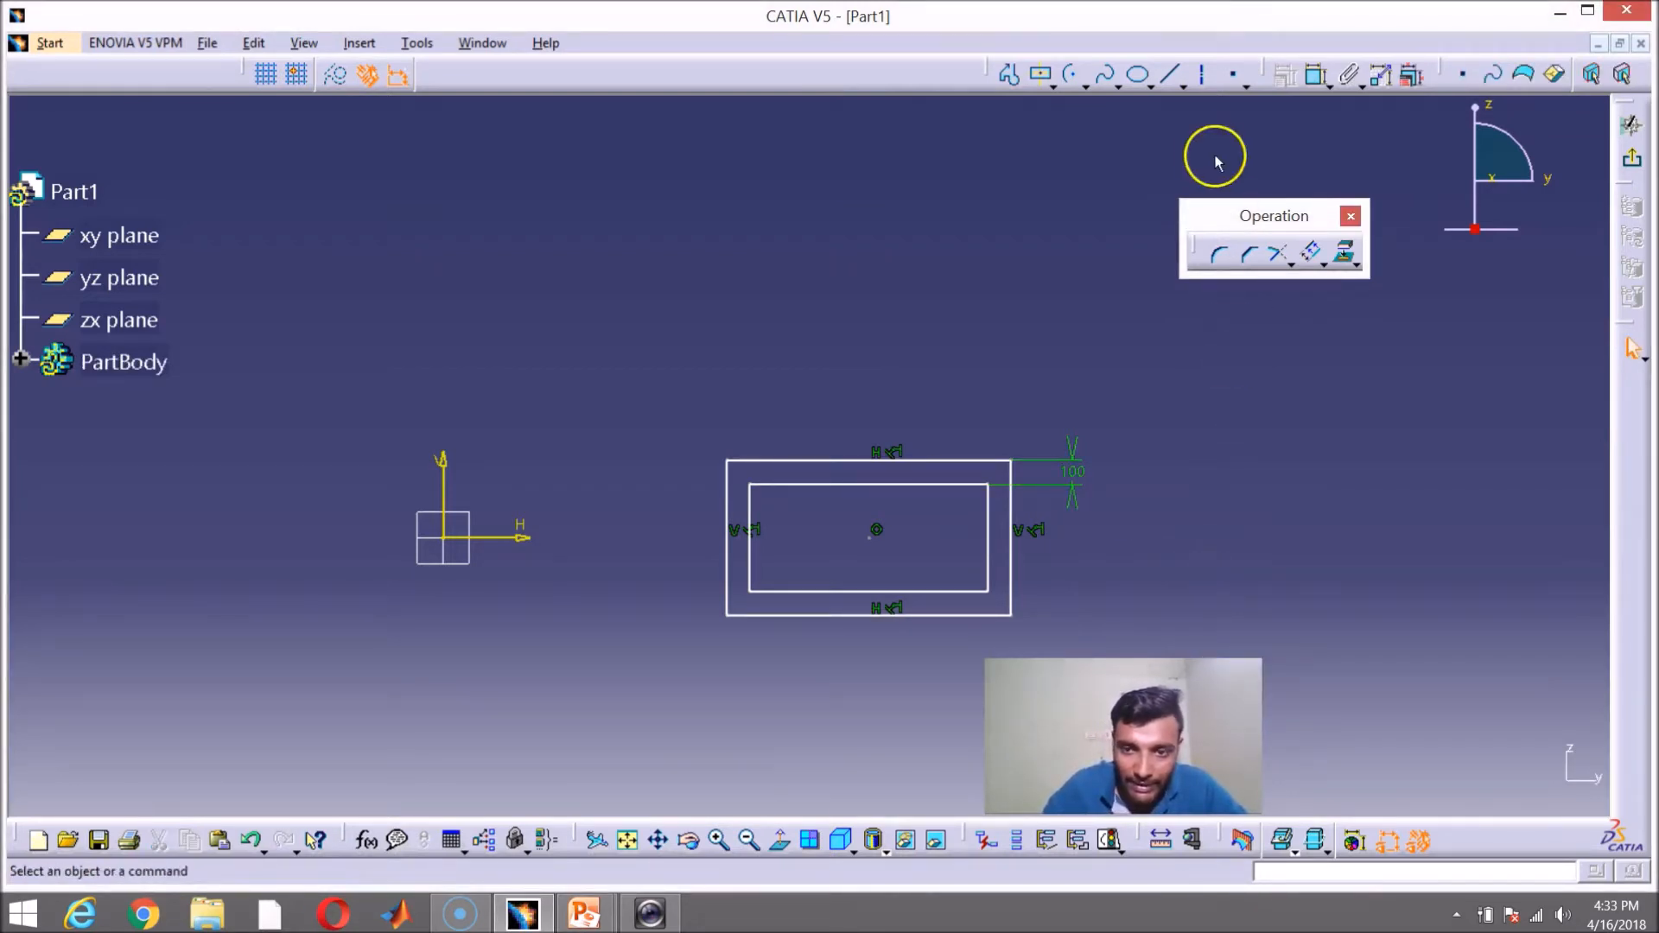
Step: Dimension the gap between the right edges of the inner and outer rectangles and set it to 100 mm
left_click(1314, 76)
left_click(988, 561)
left_click(1010, 568)
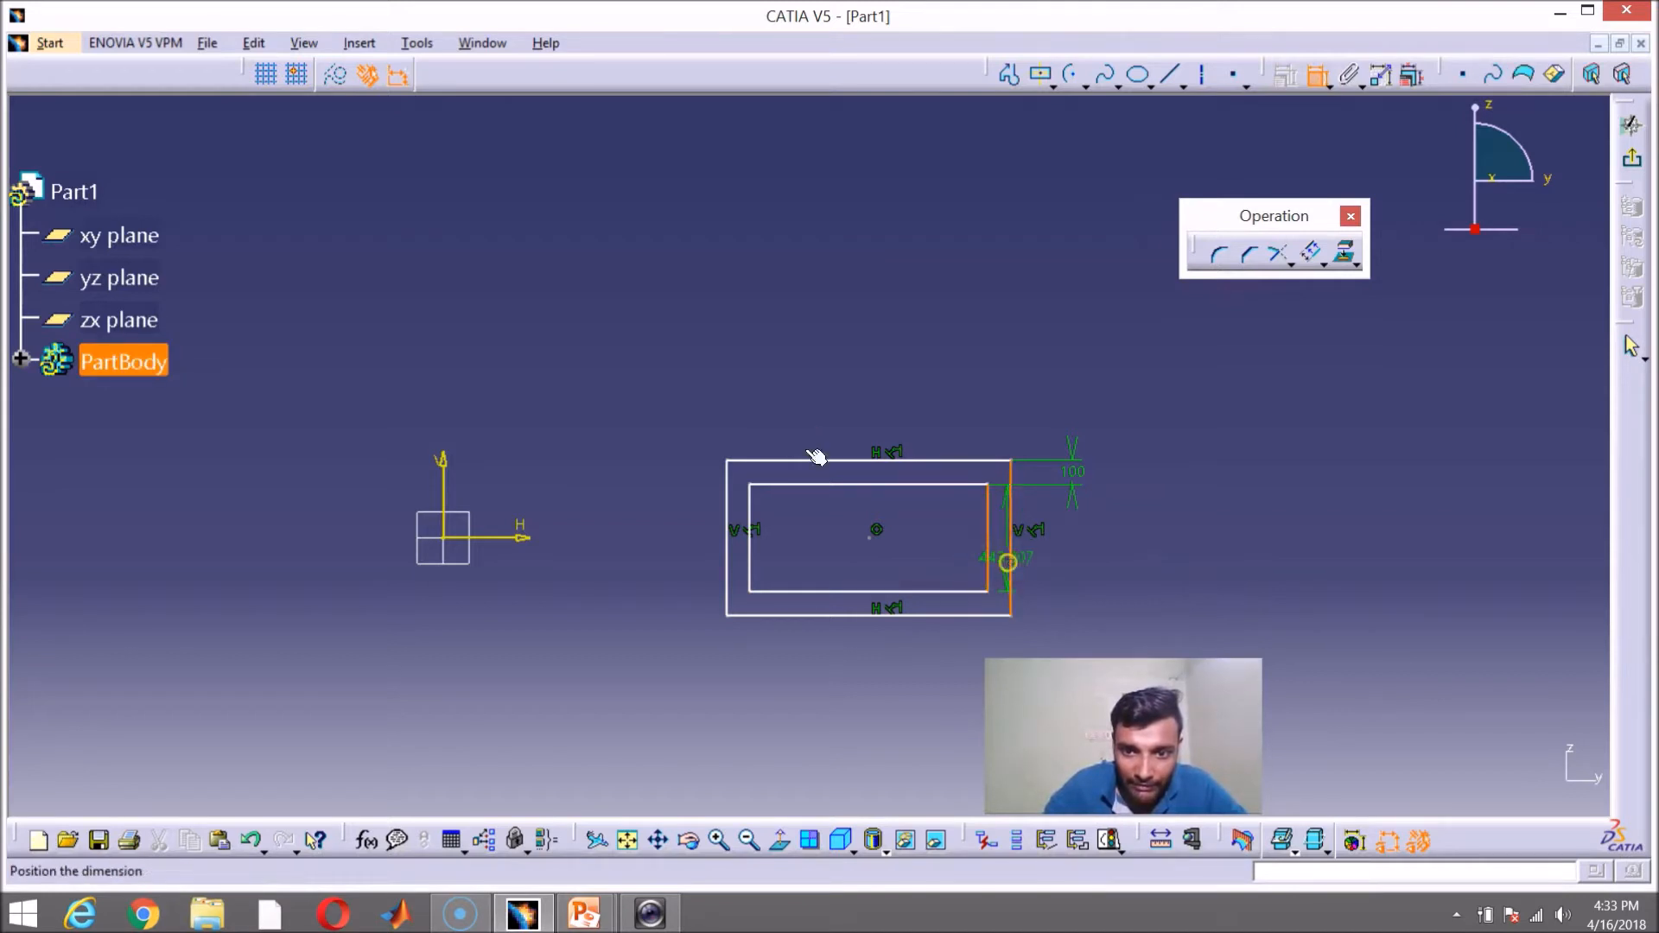
left_click(997, 423)
double_click(1000, 420)
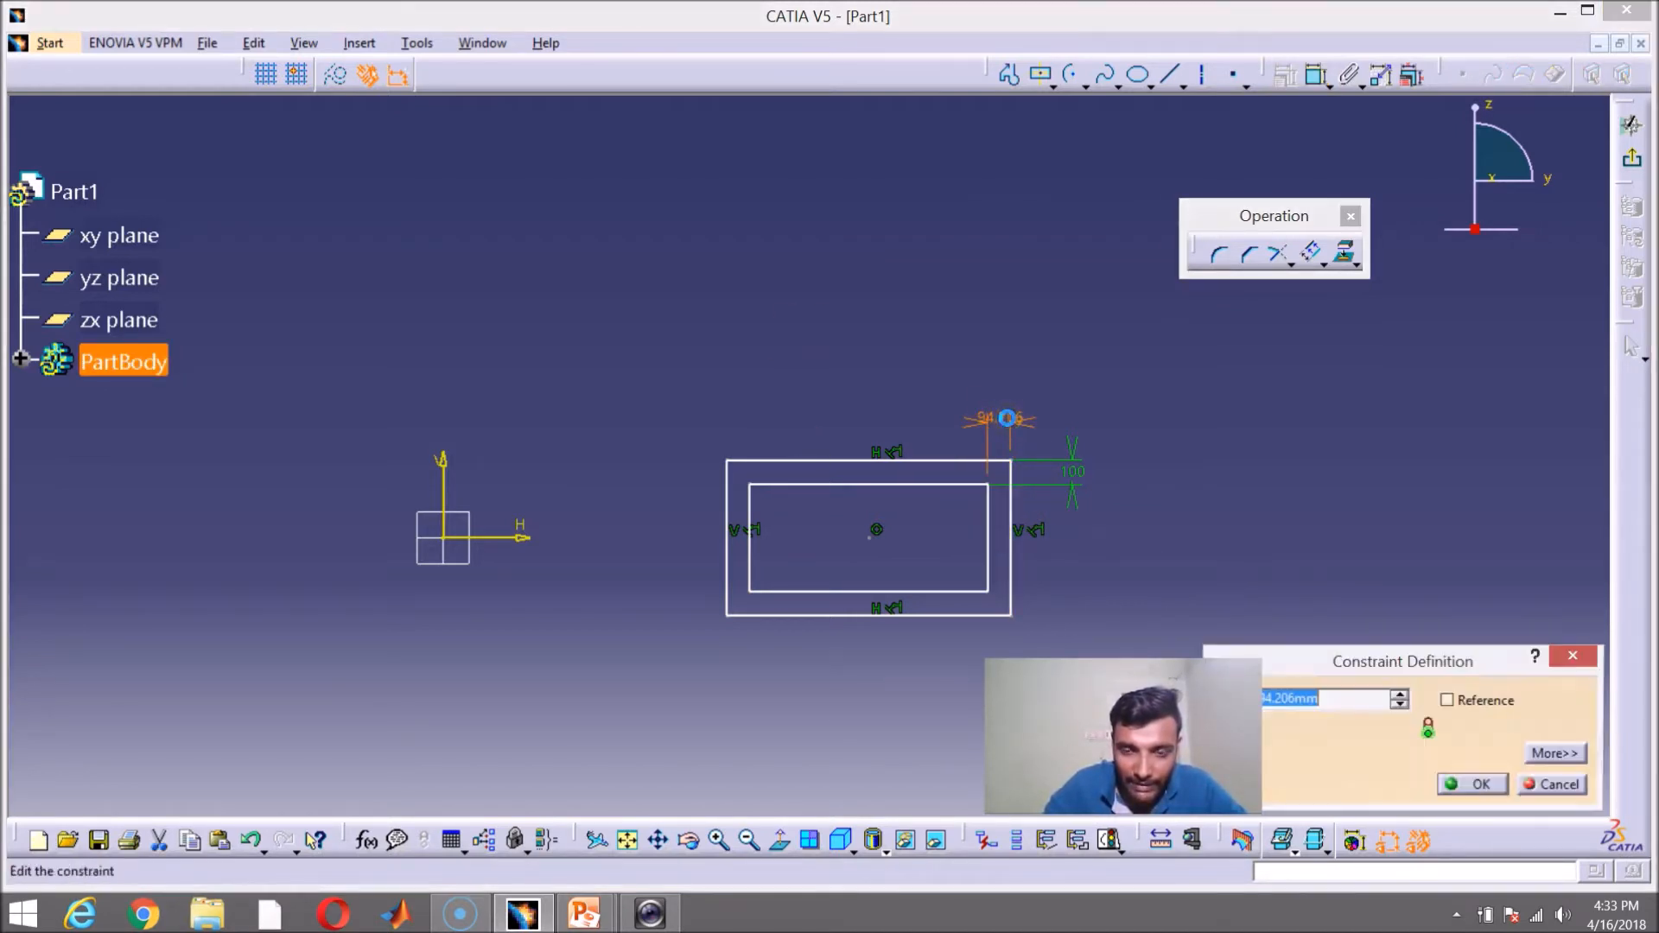
type("100")
key("Return")
left_click(988, 296)
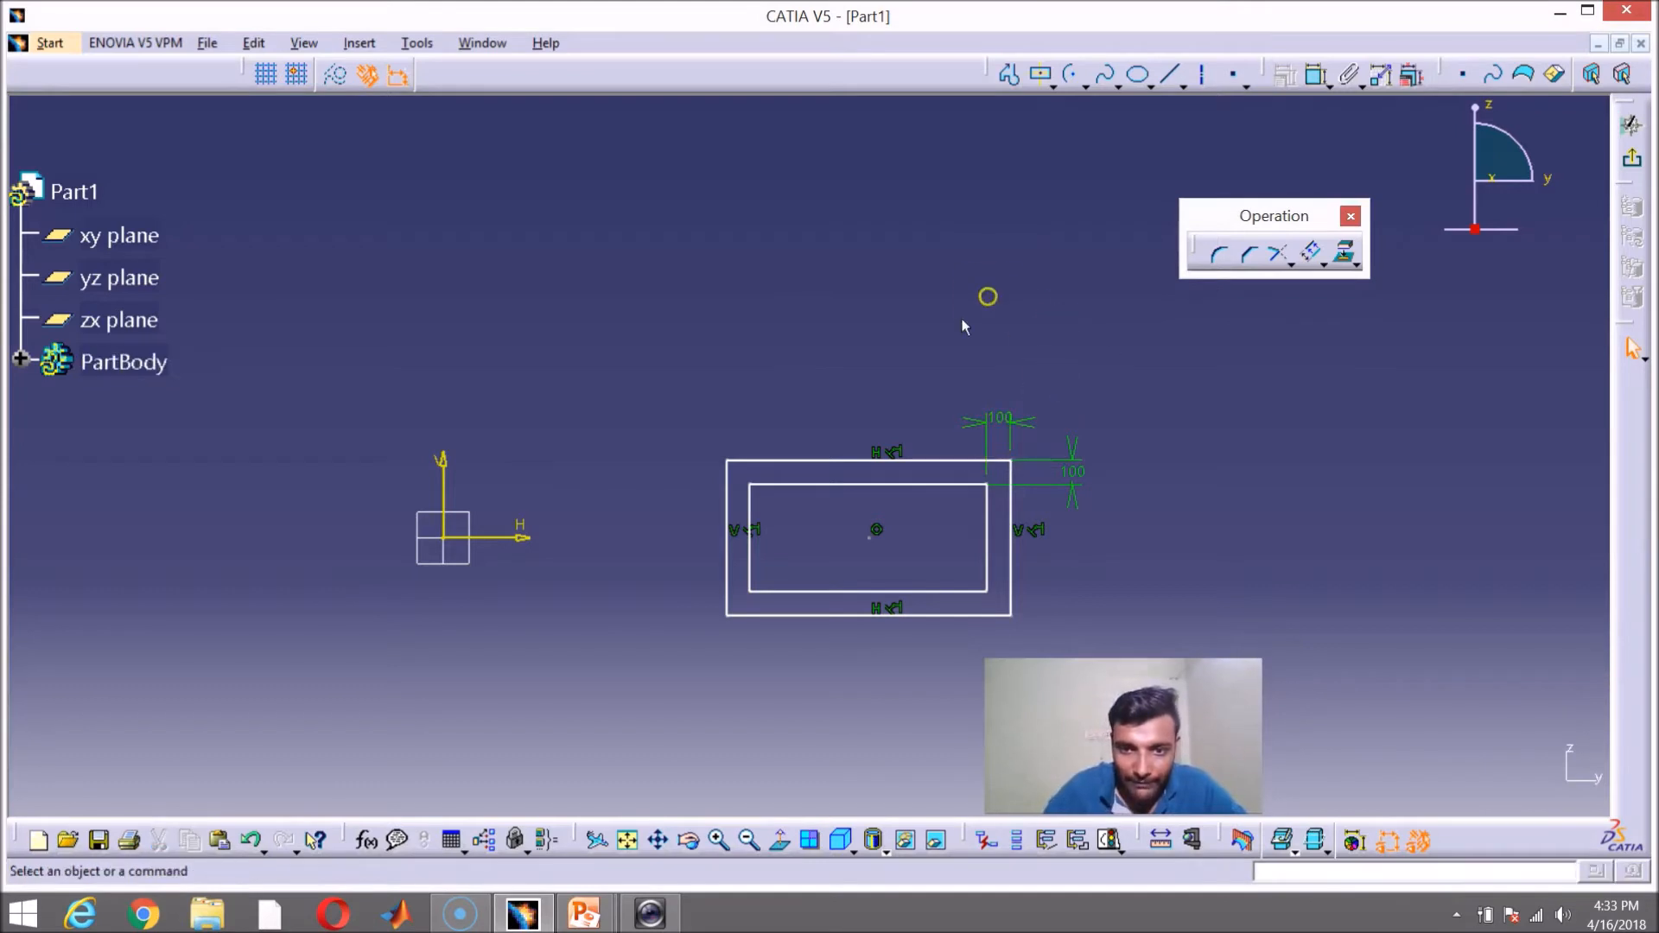
Step: Delete both offset rectangles together with their dimensions and constraints from the sketch
middle_click_drag(907, 651, 700, 389)
mouse_move(700, 389)
left_mouse_down()
mouse_move(941, 593)
mouse_move(1031, 624)
left_mouse_up()
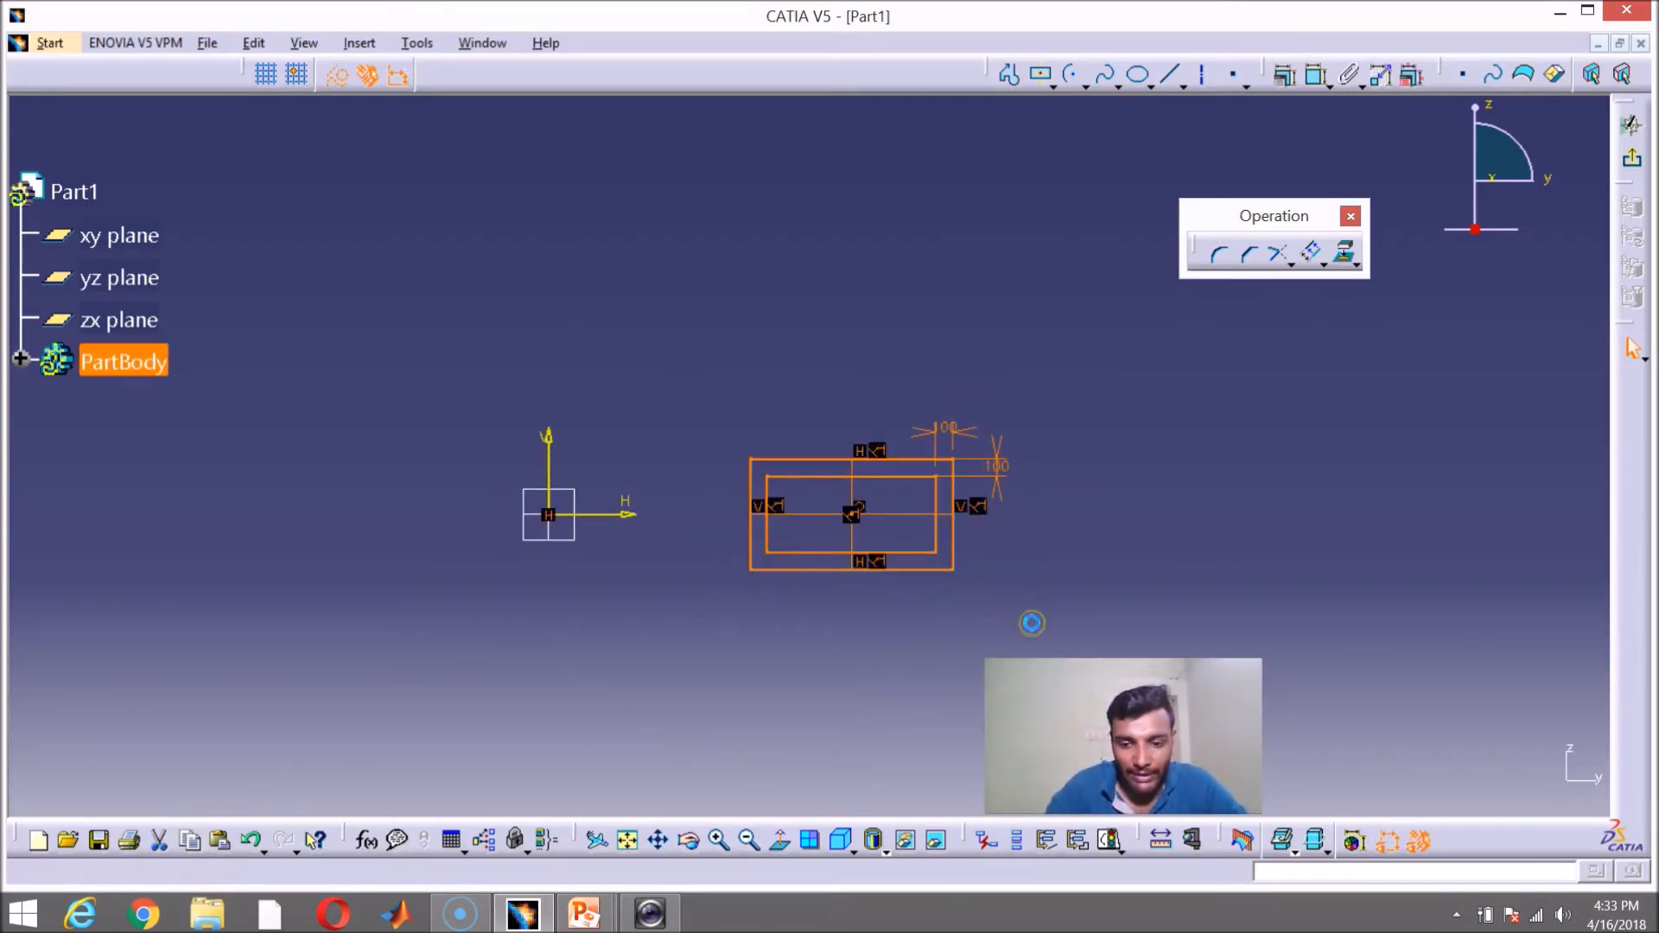
key("Delete")
left_click(416, 43)
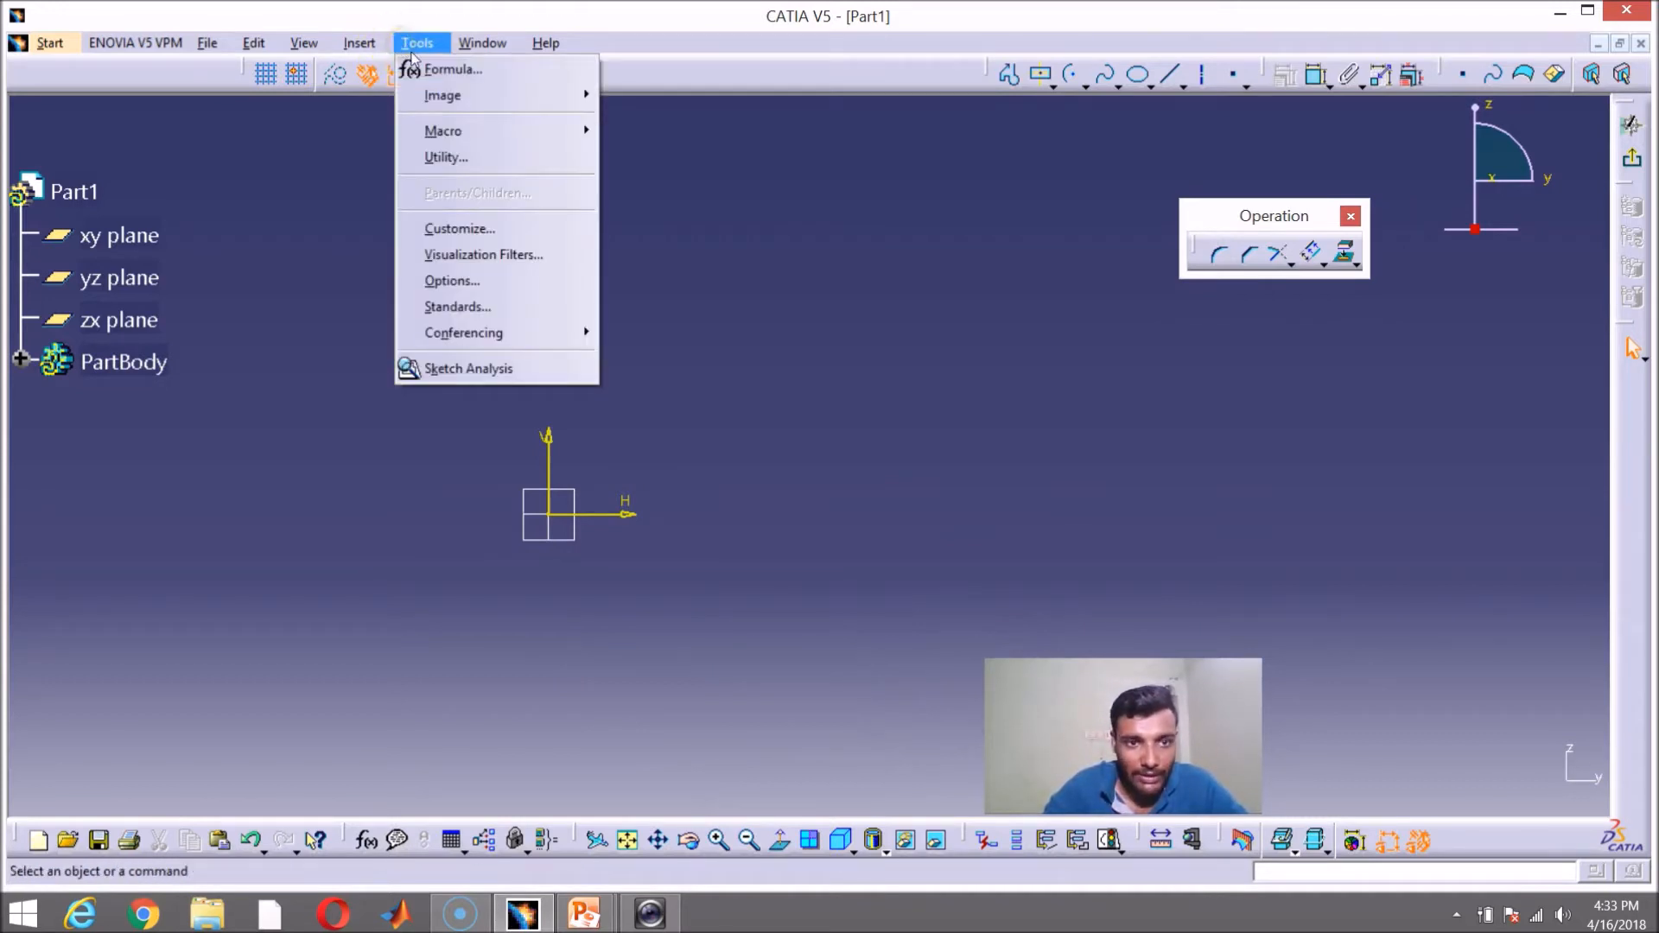
left_click(370, 47)
mouse_move(423, 96)
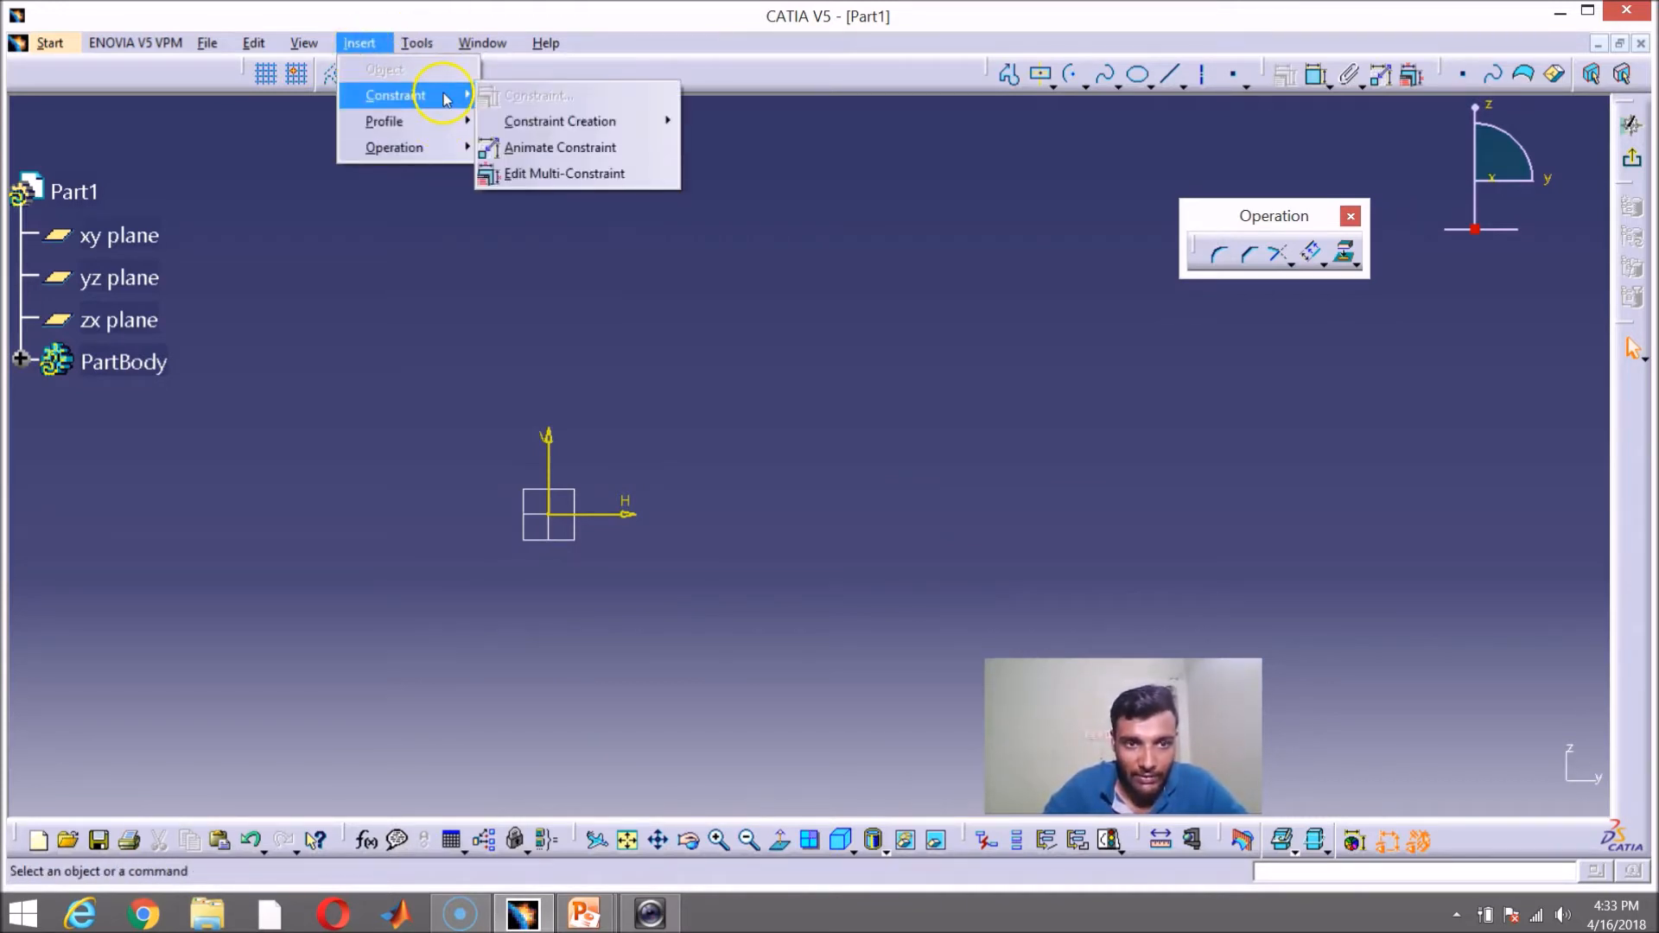
mouse_move(627, 125)
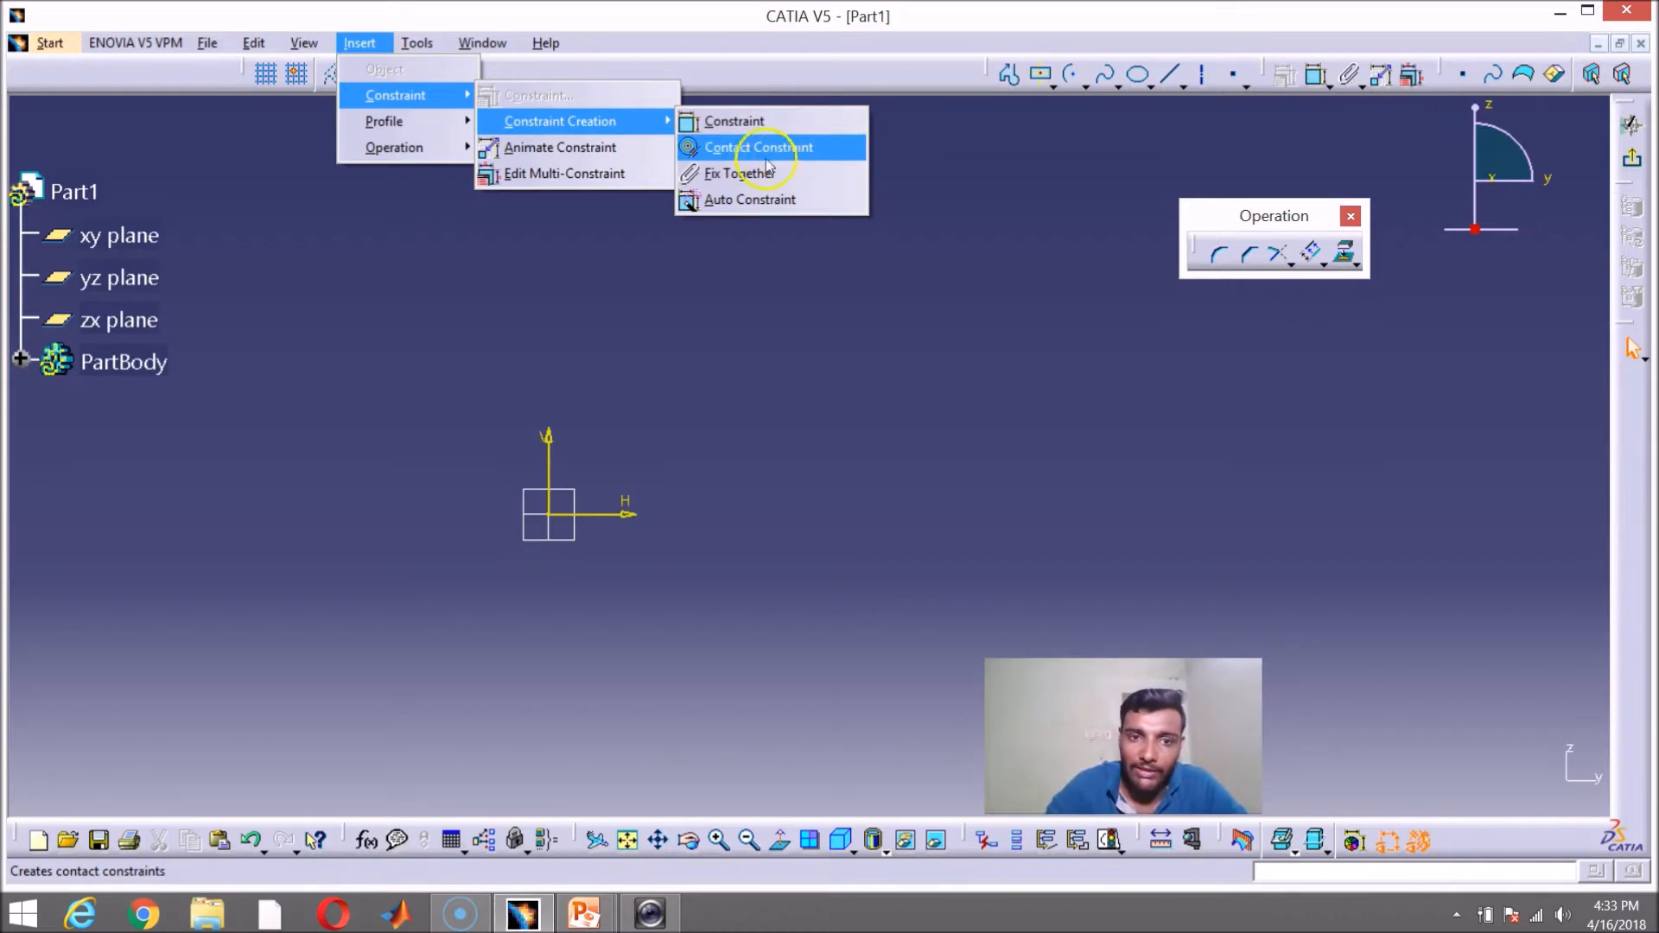
mouse_move(413, 133)
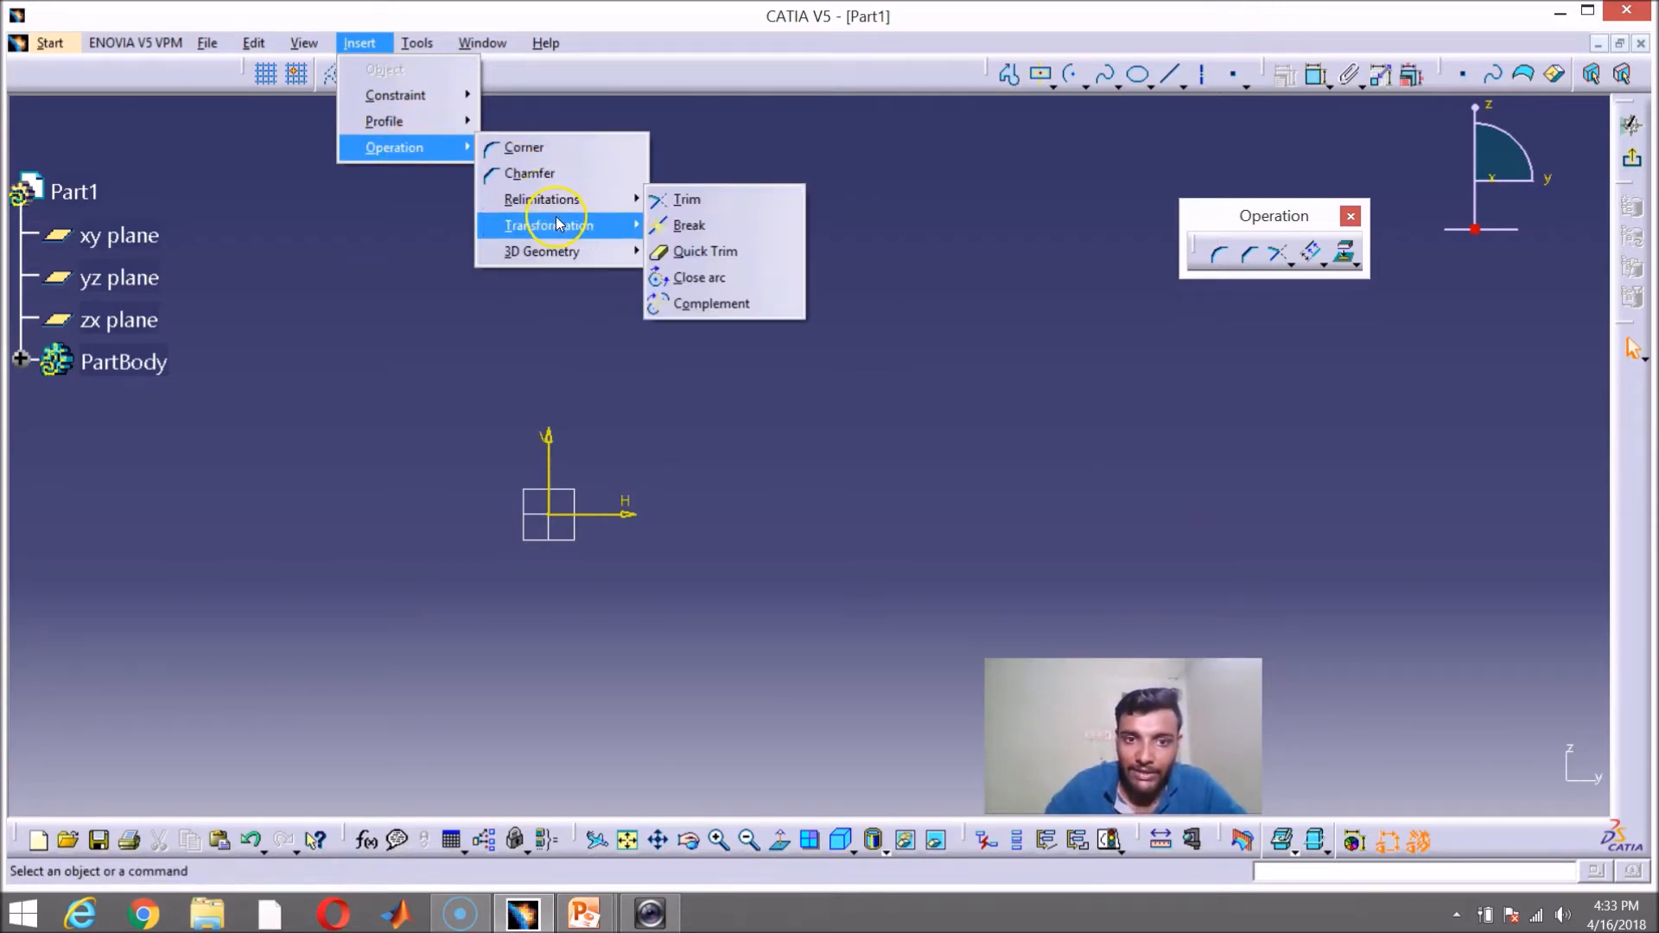
mouse_move(556, 223)
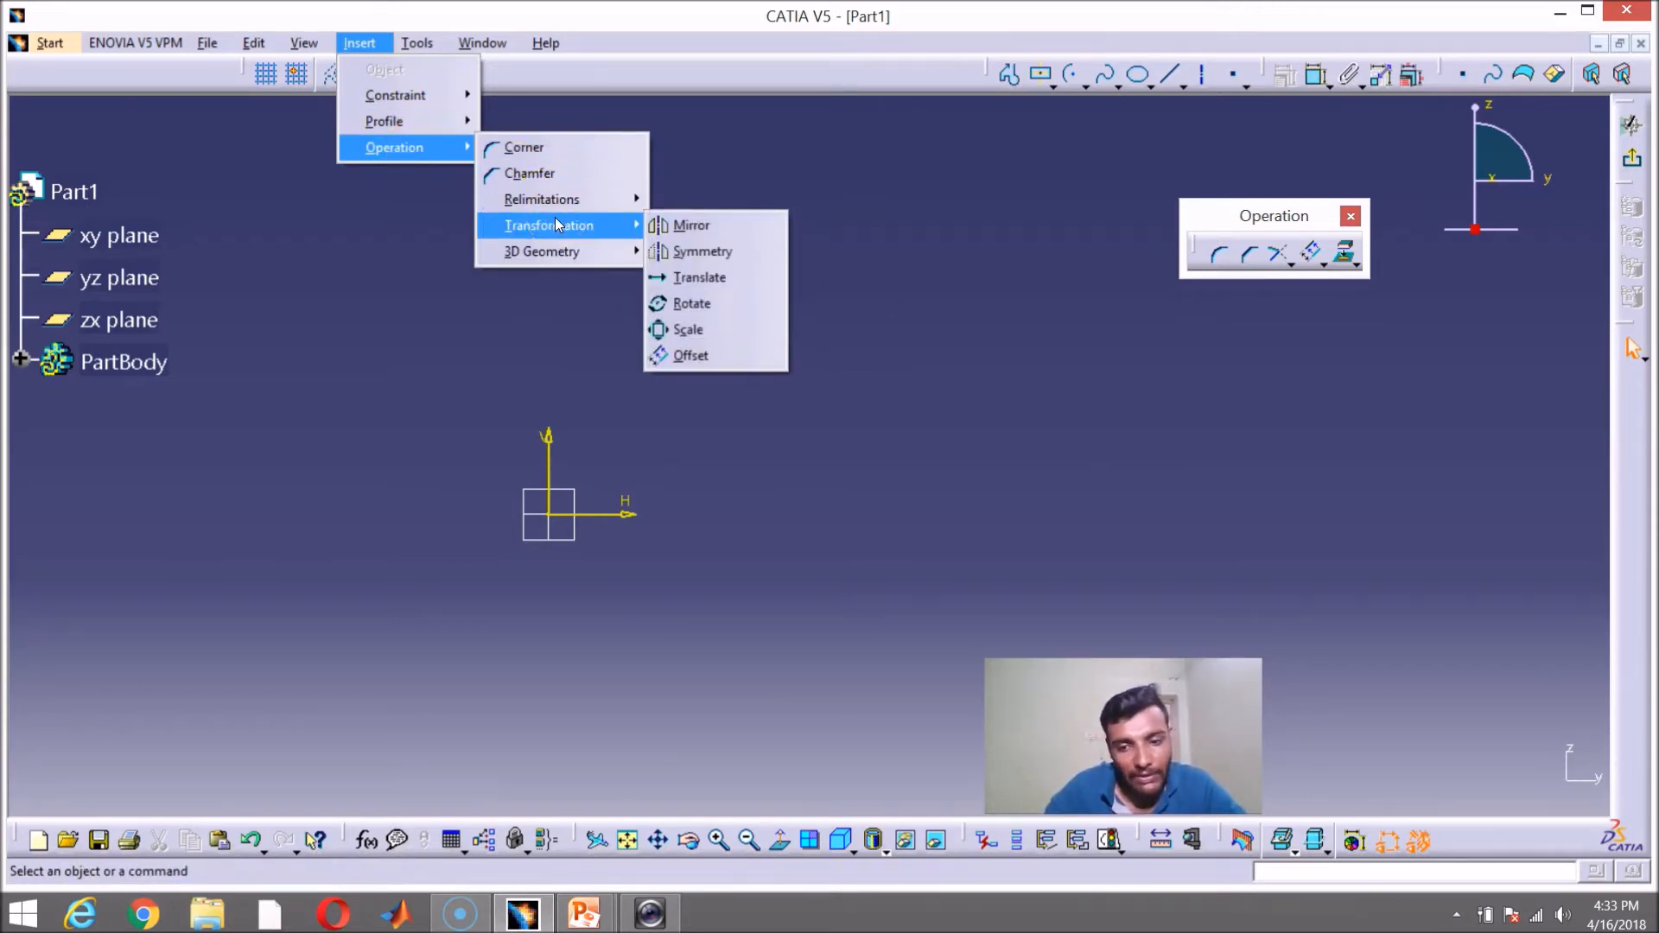
left_click(1159, 239)
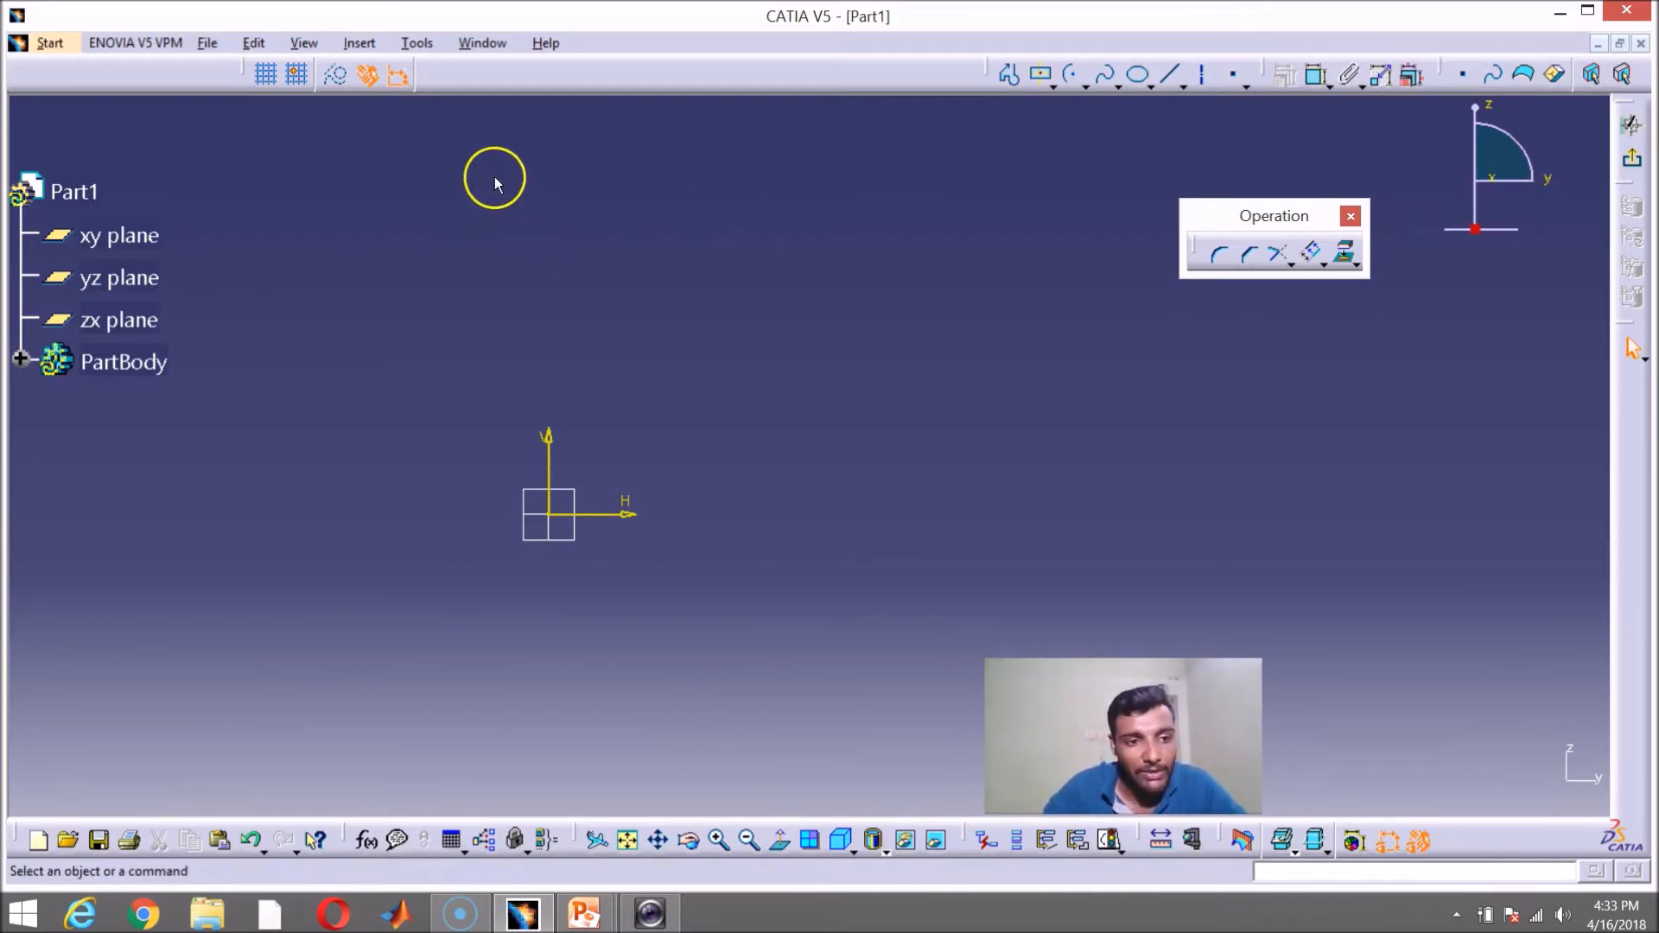
Step: Draw a closed, rounded triangle-like spline through six control points to the right of the origin
left_click(1107, 80)
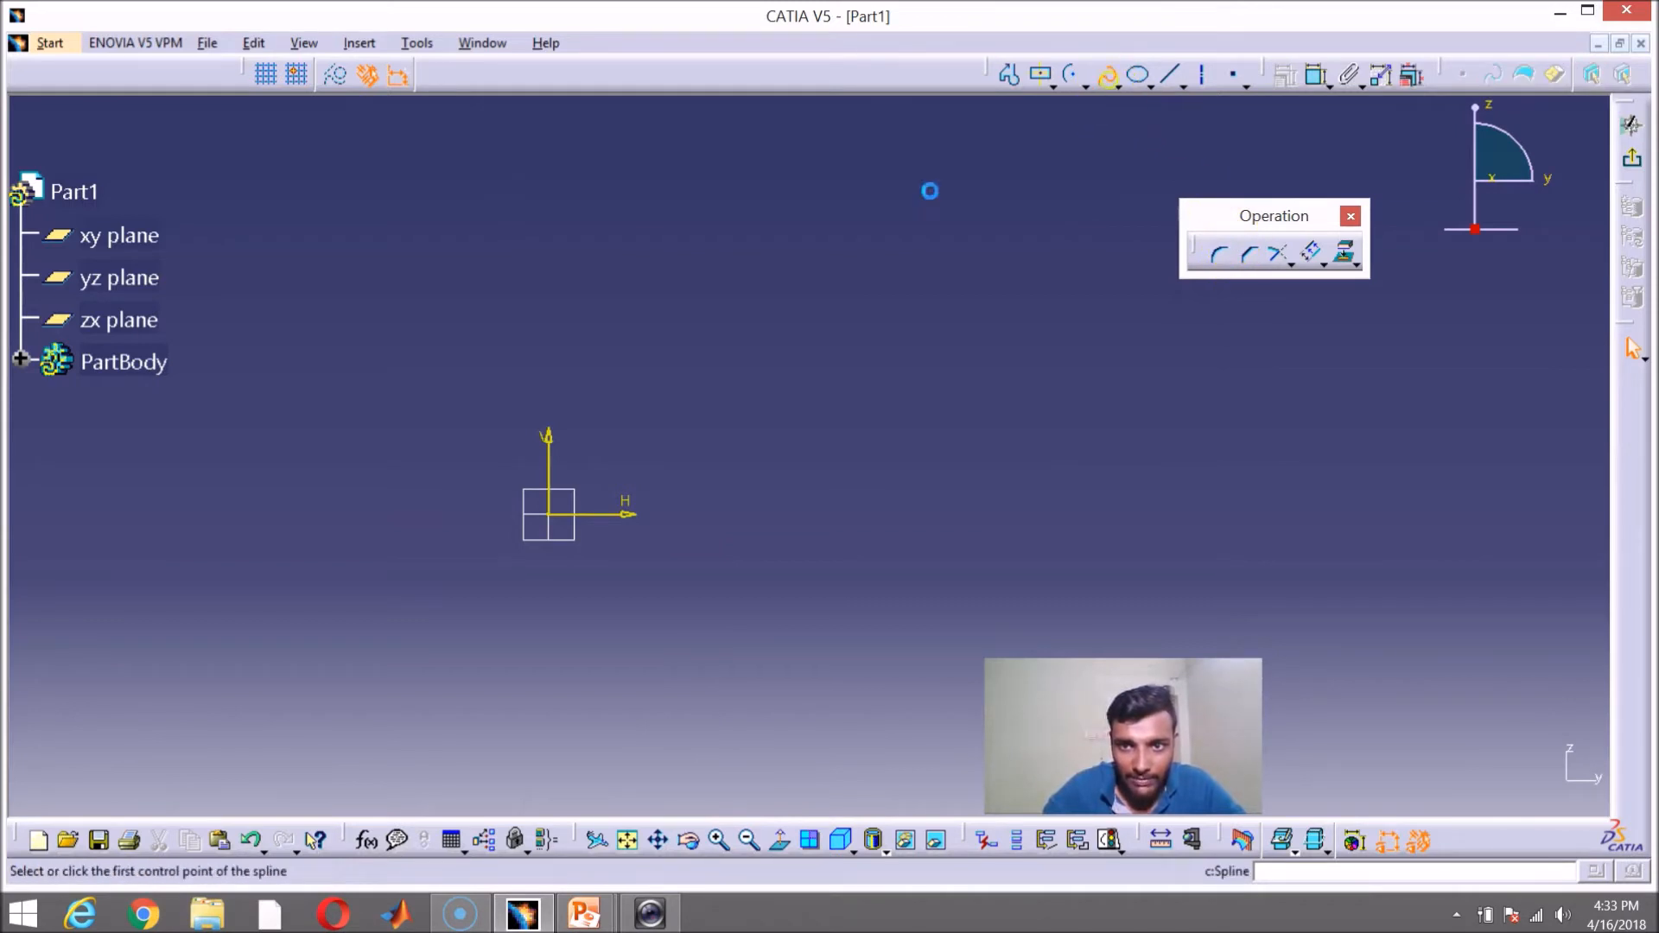
left_click(740, 501)
left_click(701, 393)
left_click(909, 255)
left_click(1073, 273)
left_click(1060, 468)
left_click(909, 611)
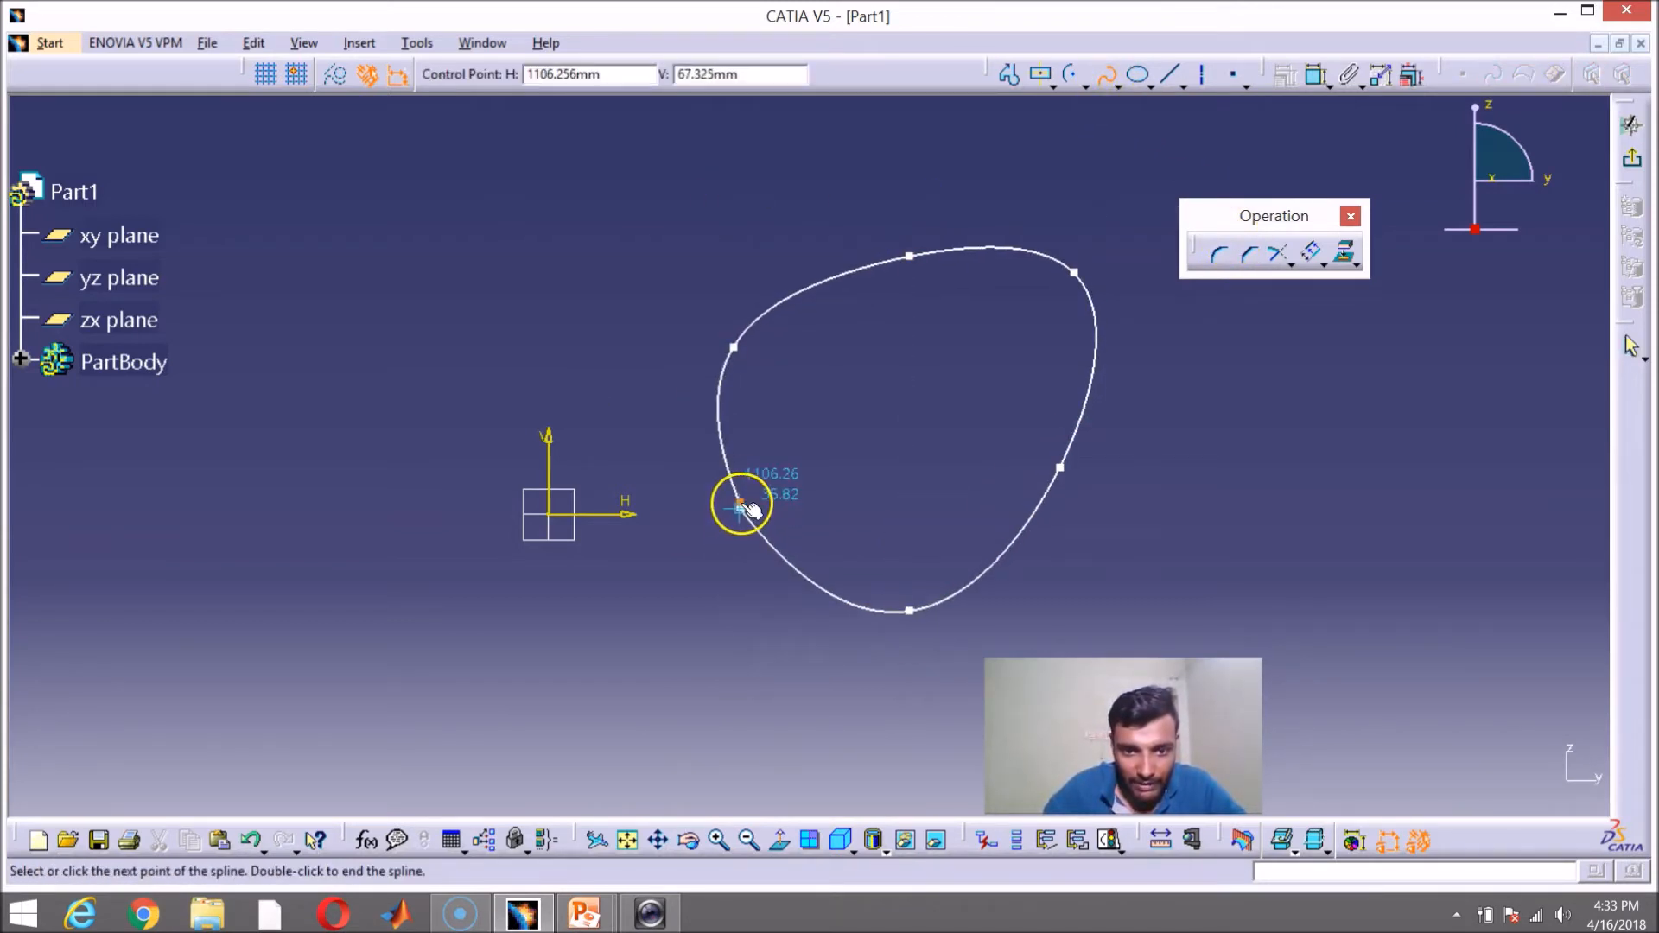
left_click(740, 503)
double_click(843, 490)
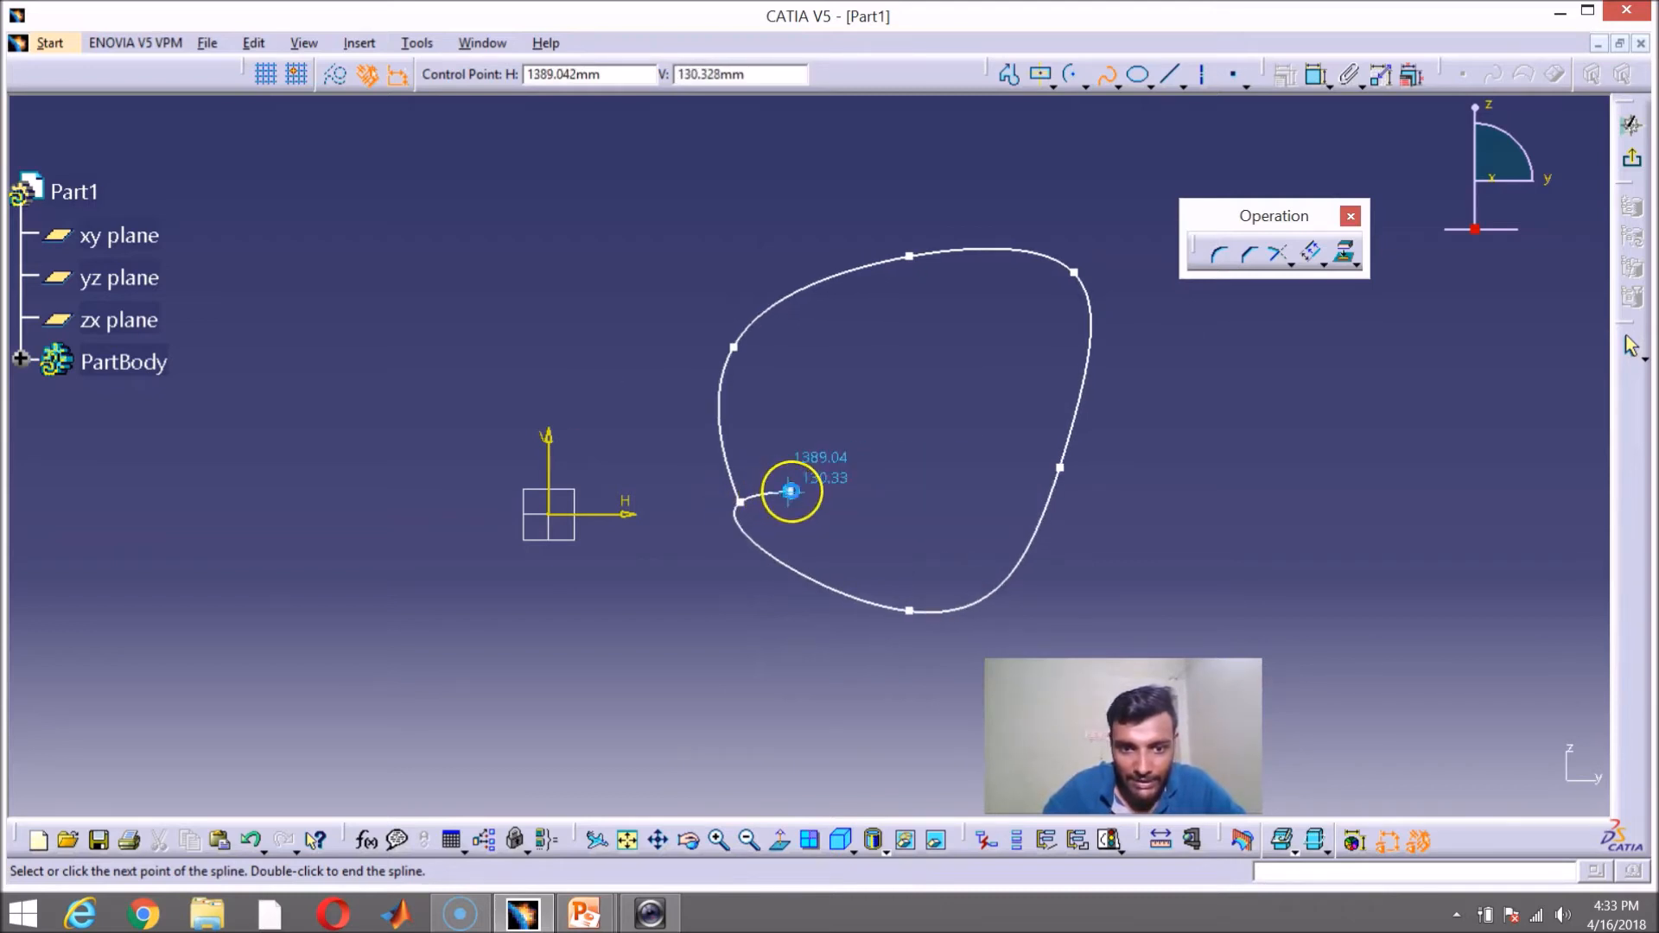
key("Left")
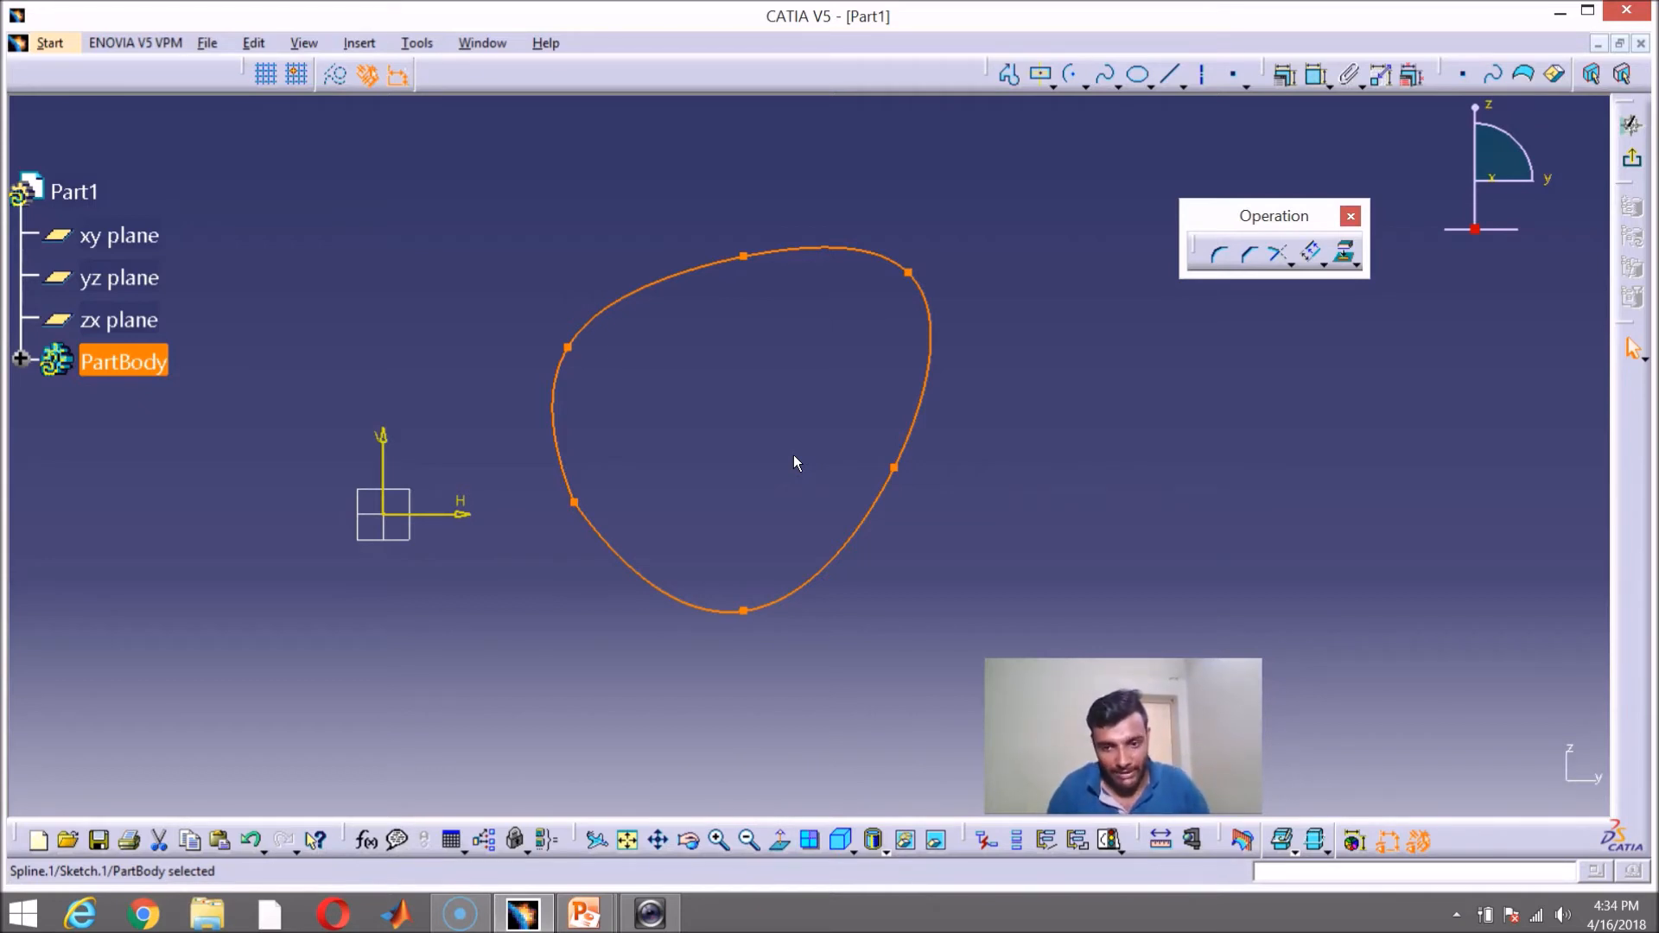
Step: Exit the sketch to the 3D part view and select Sketch.1 under PartBody in the specification tree
left_click(1634, 162)
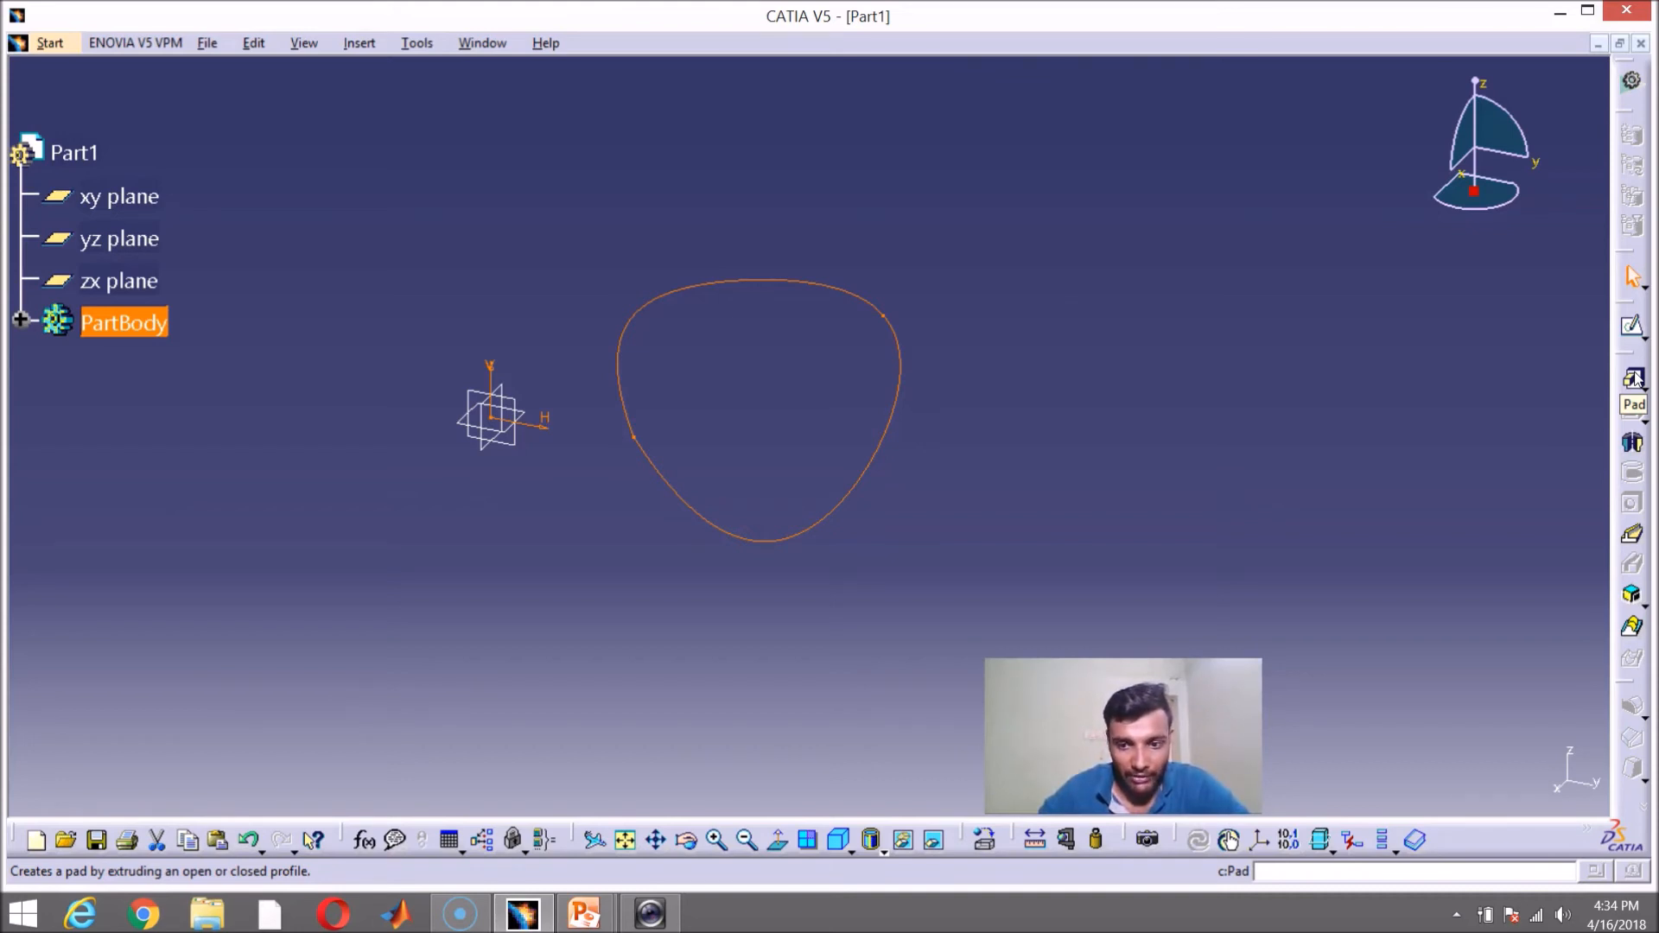
left_click(1632, 411)
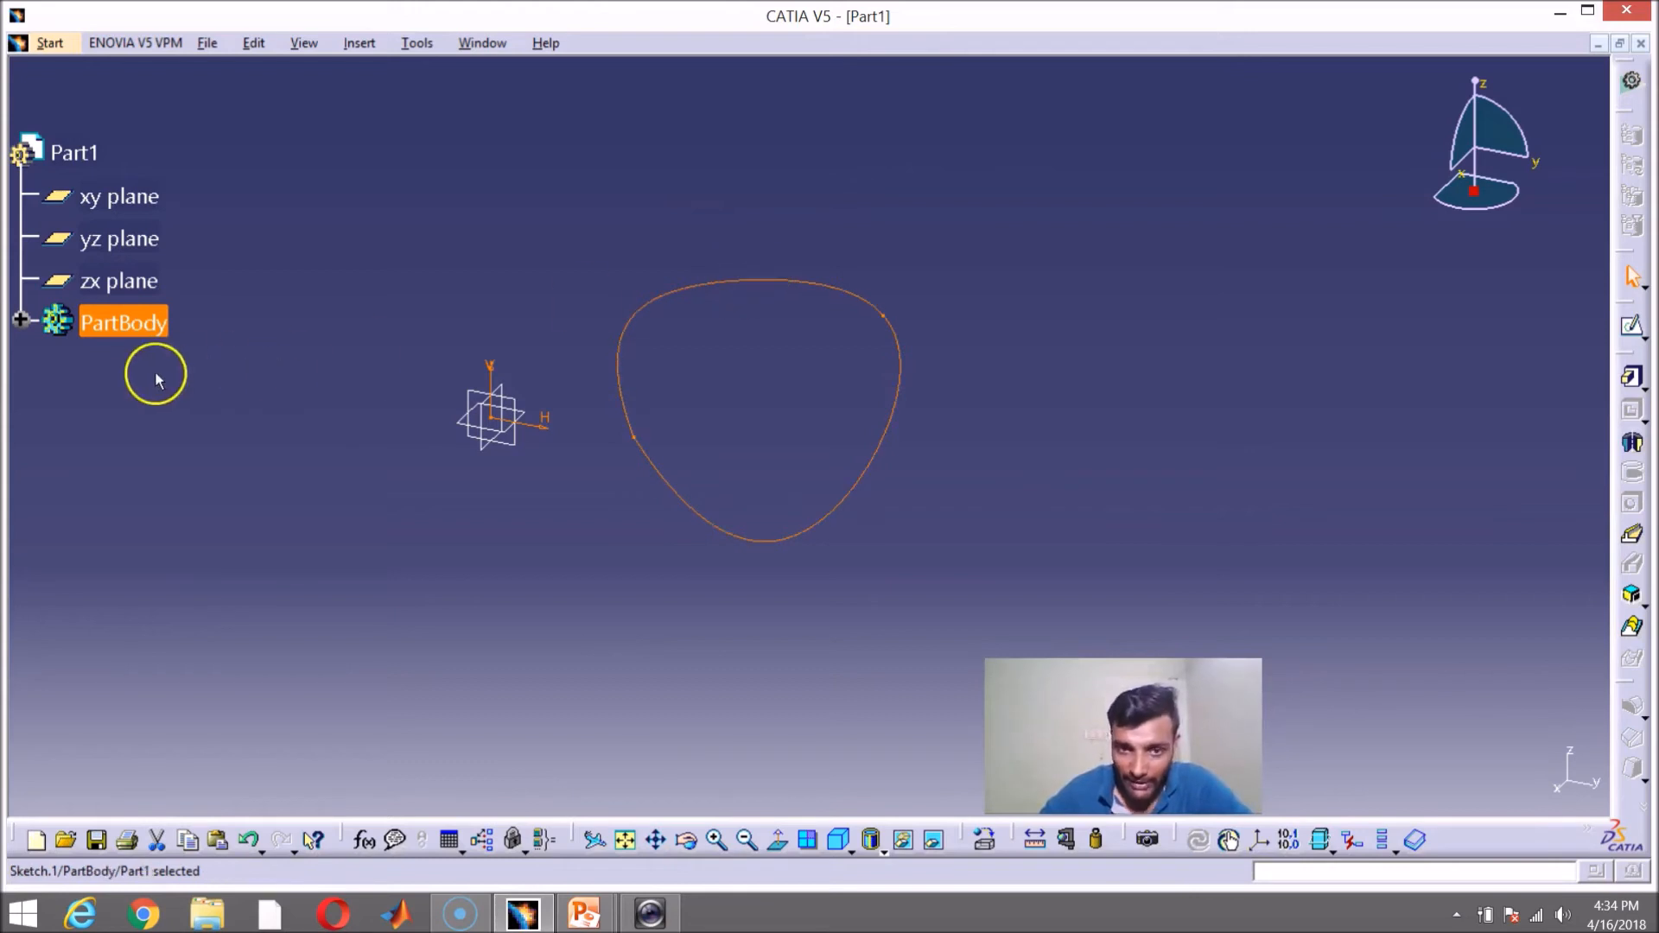
left_click(21, 321)
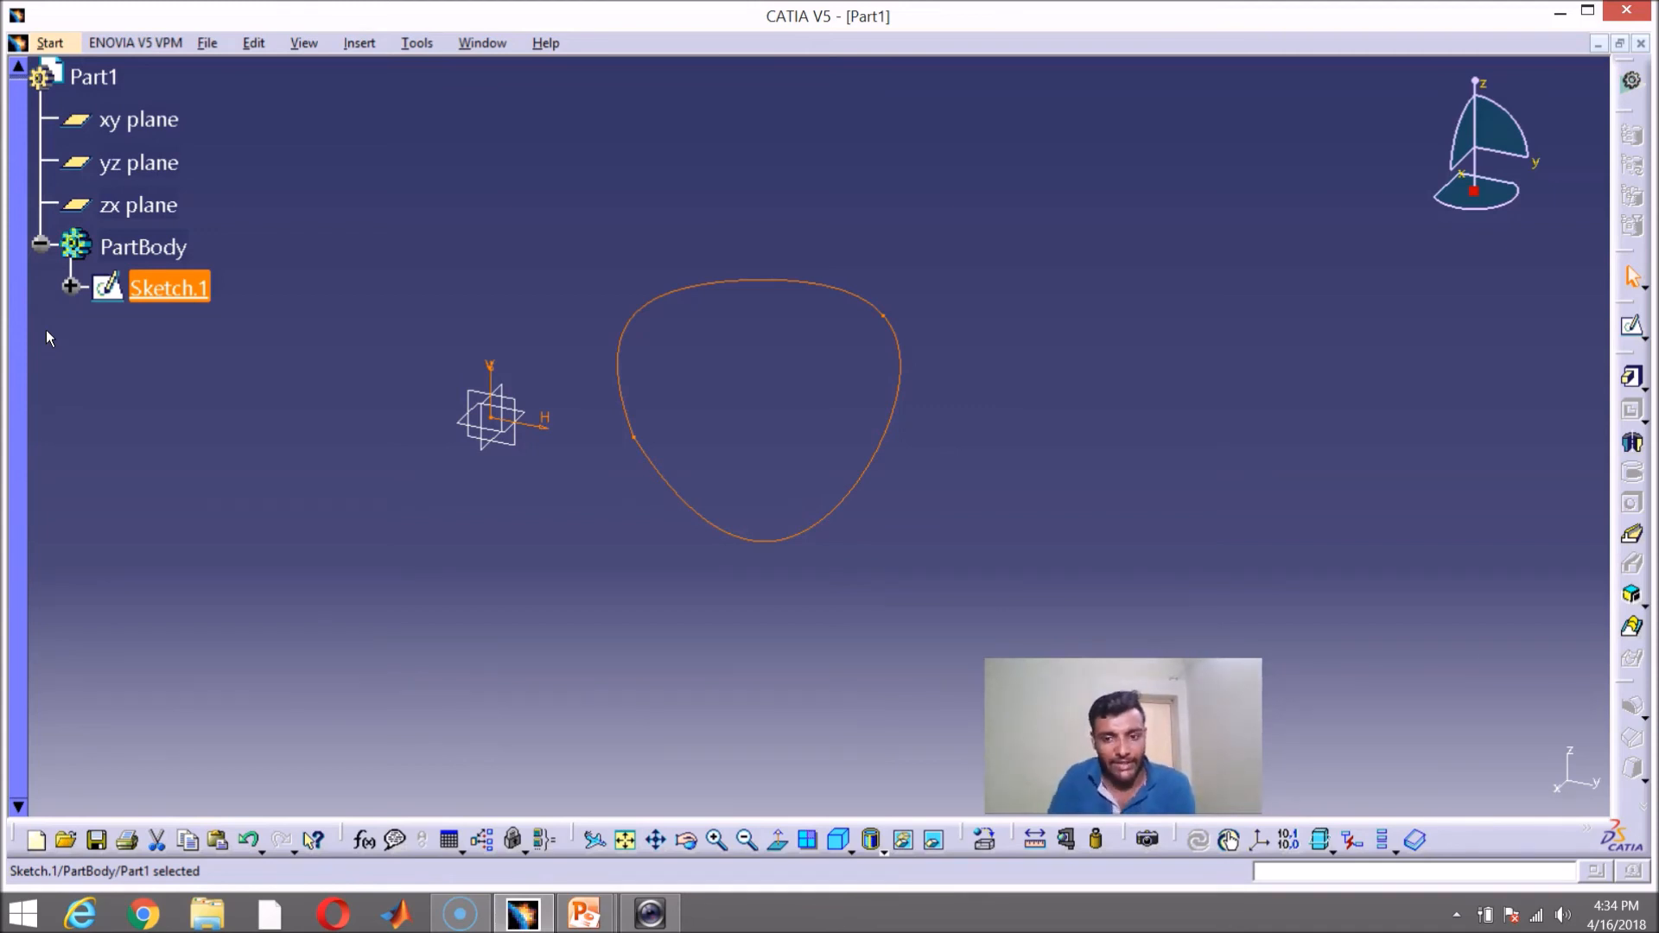
left_click(155, 294)
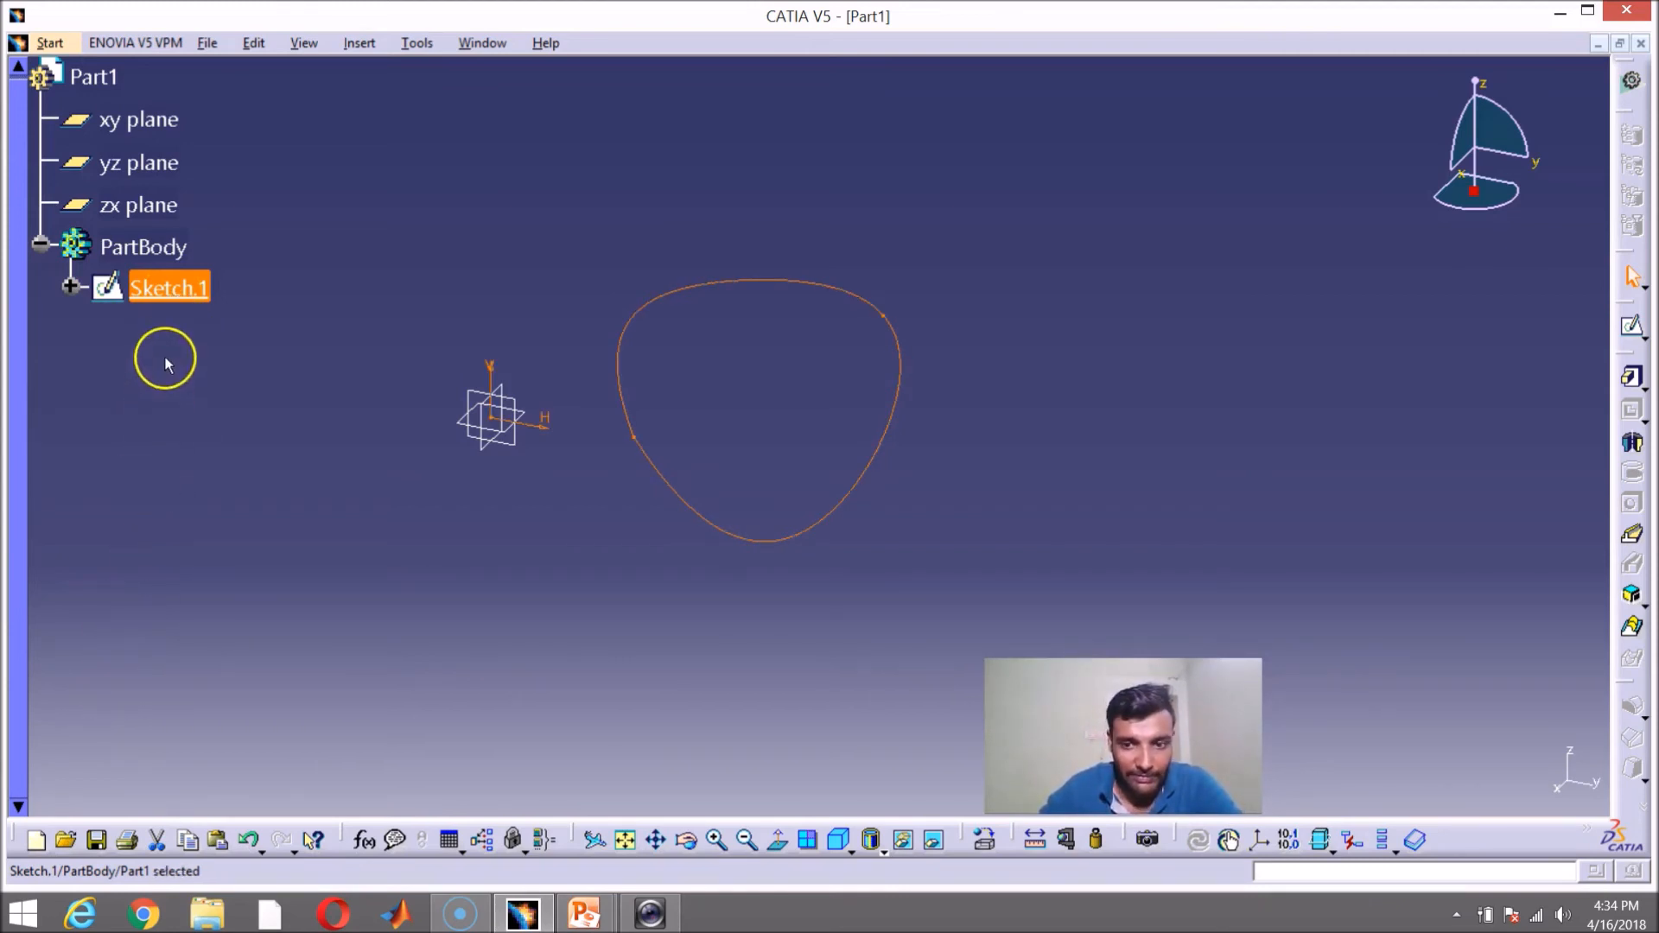
Step: Reopen Sketch.1 under PartBody for editing in the Sketcher workbench
right_click(198, 298)
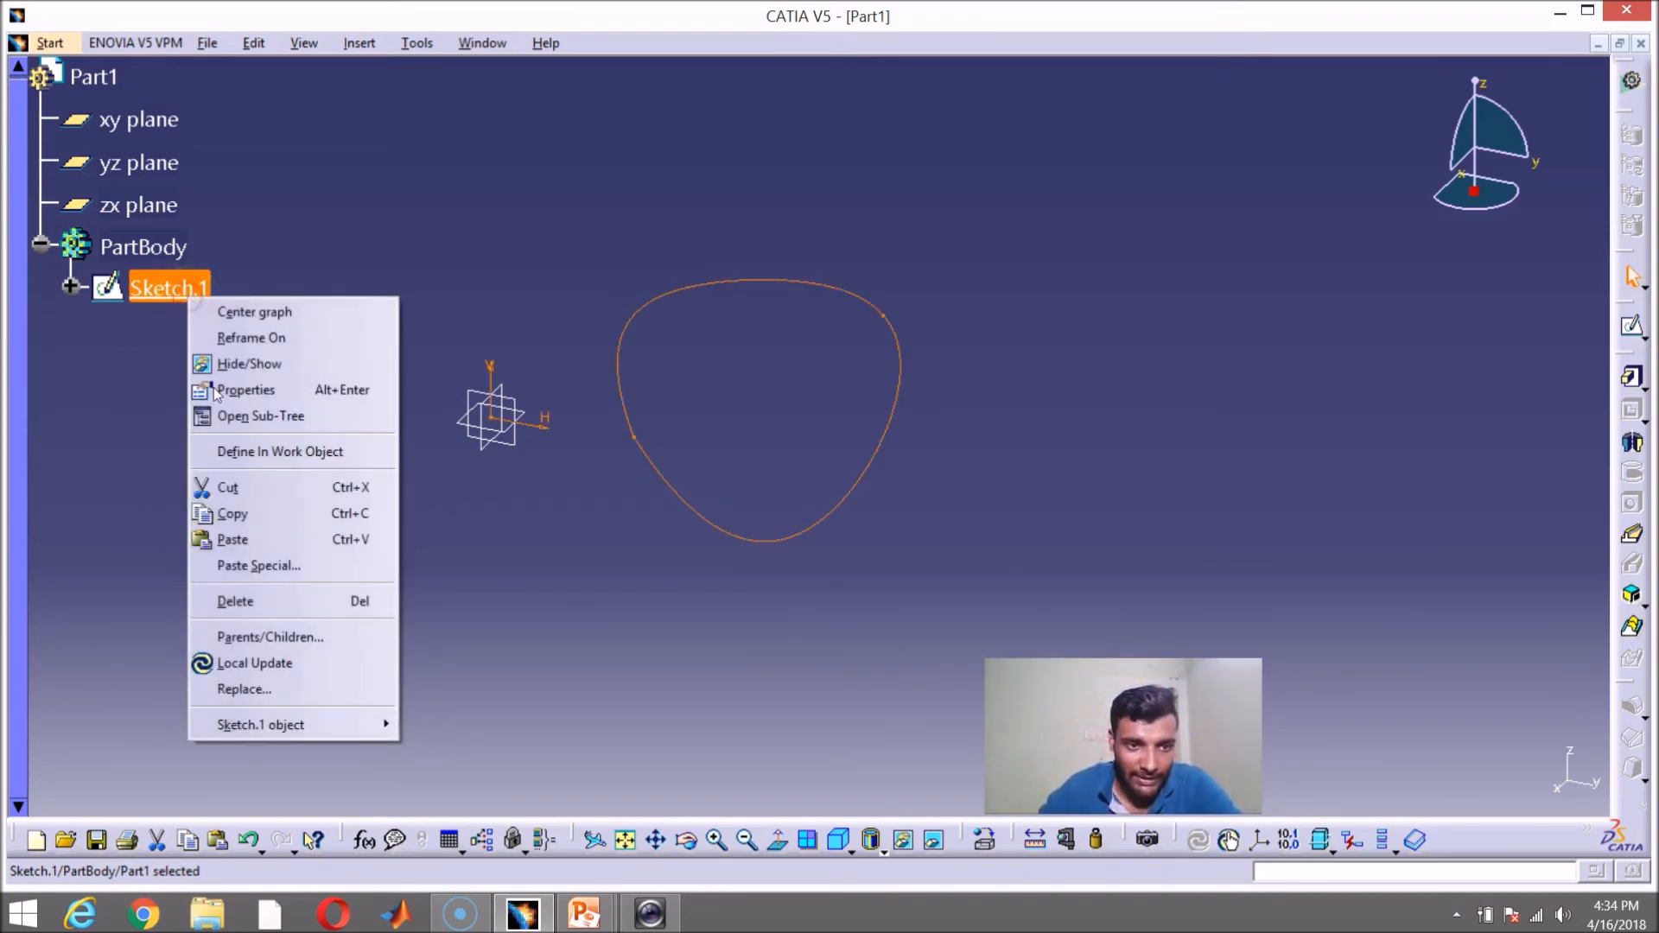
mouse_move(252, 733)
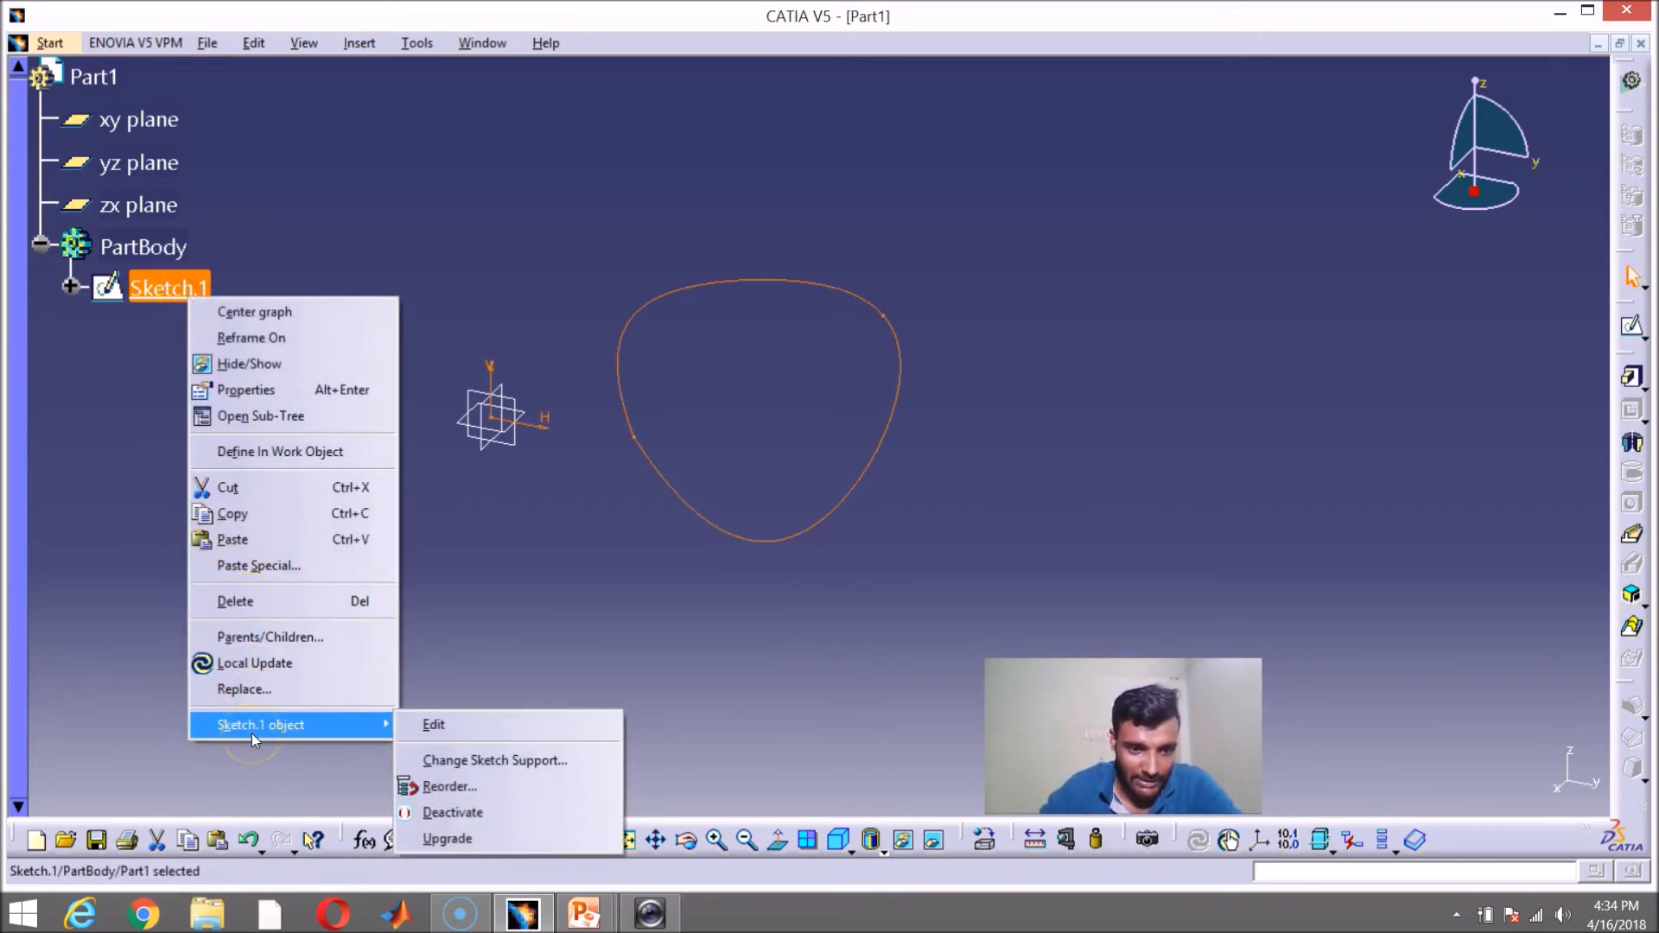
left_click(436, 725)
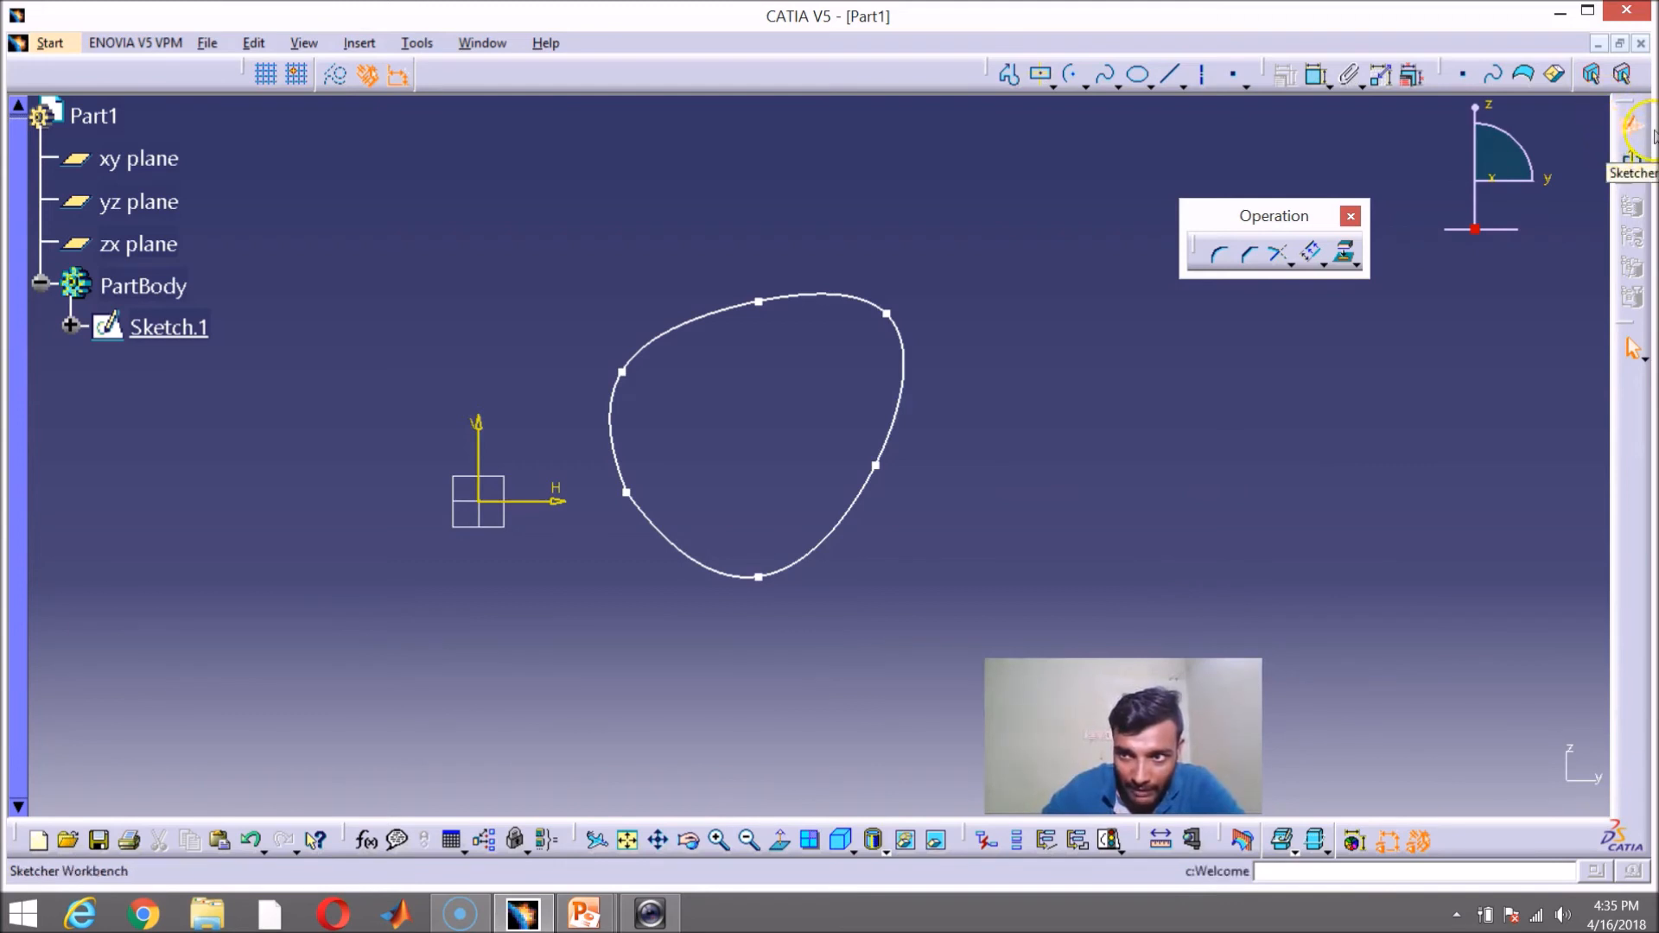
left_click(1630, 149)
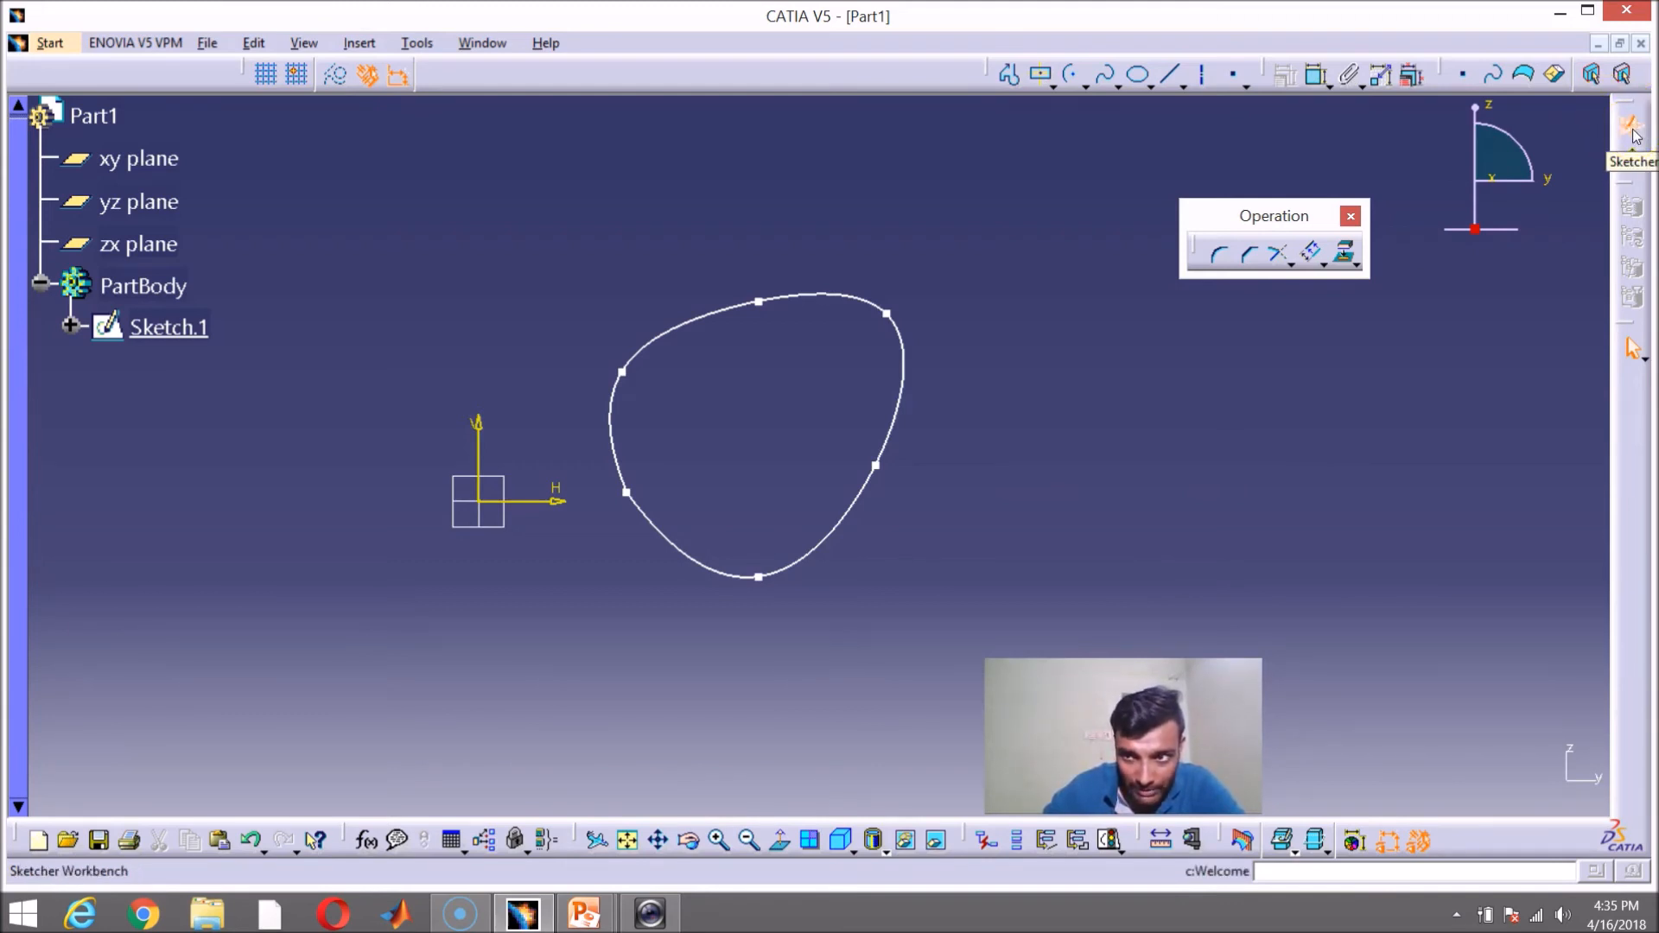
left_click(1632, 127)
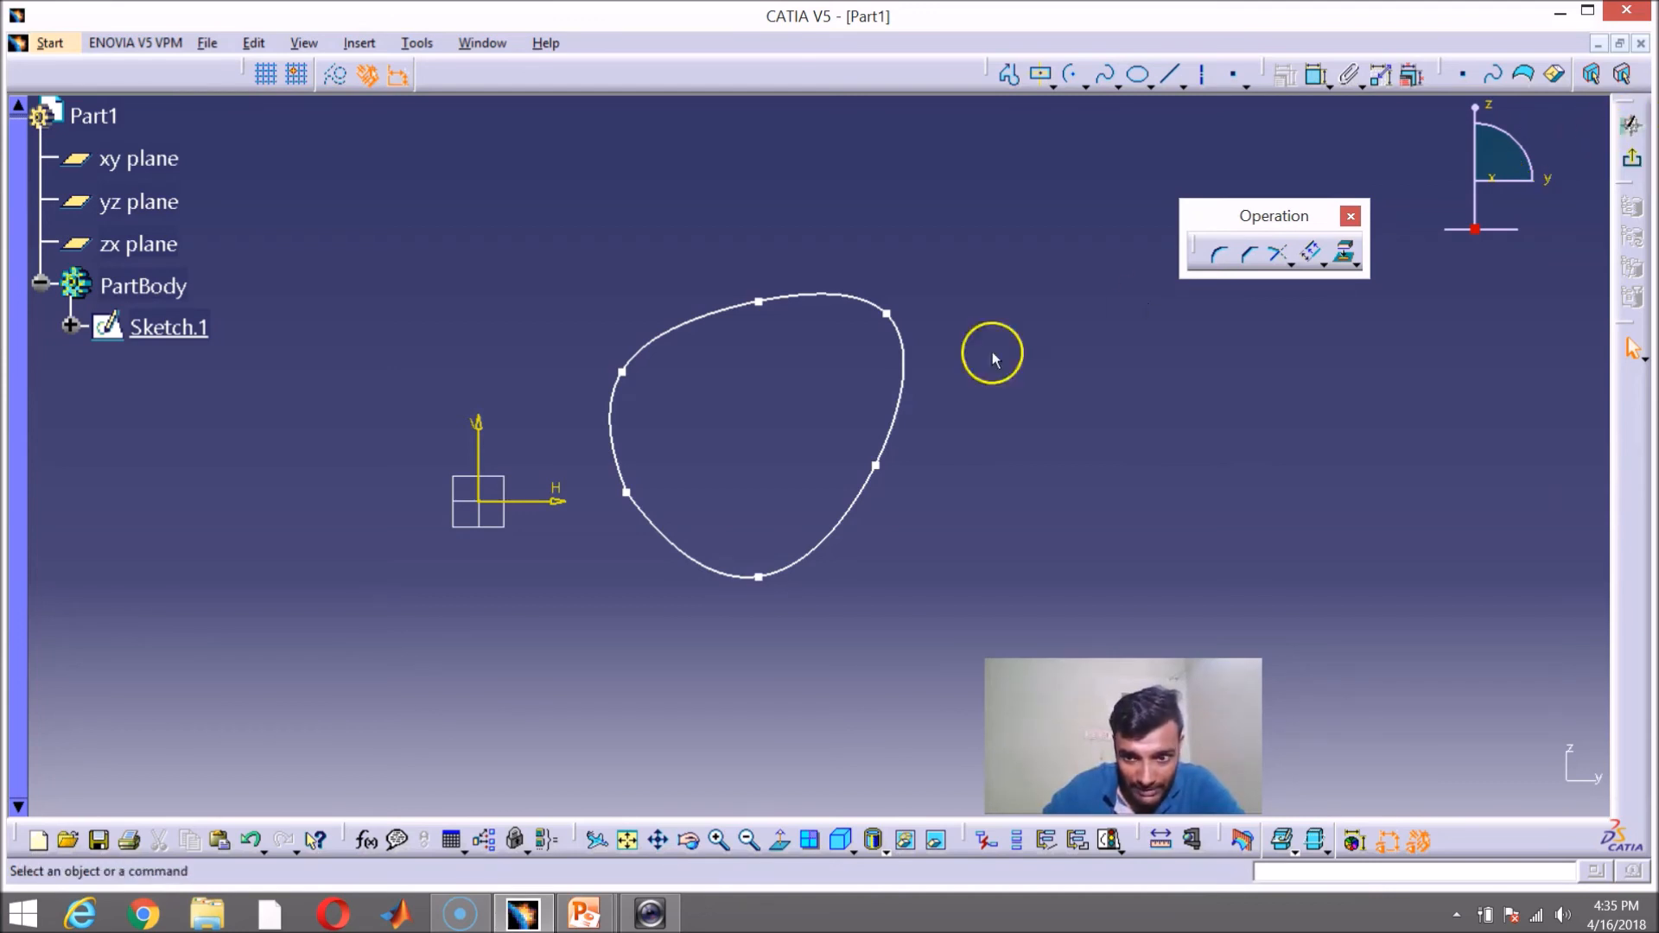
Step: Reshape the closed spline by moving its lower-left, lower-right and top-middle control points, stretching the curve to the upper left with a concave left side
left_click_drag(624, 493, 683, 448)
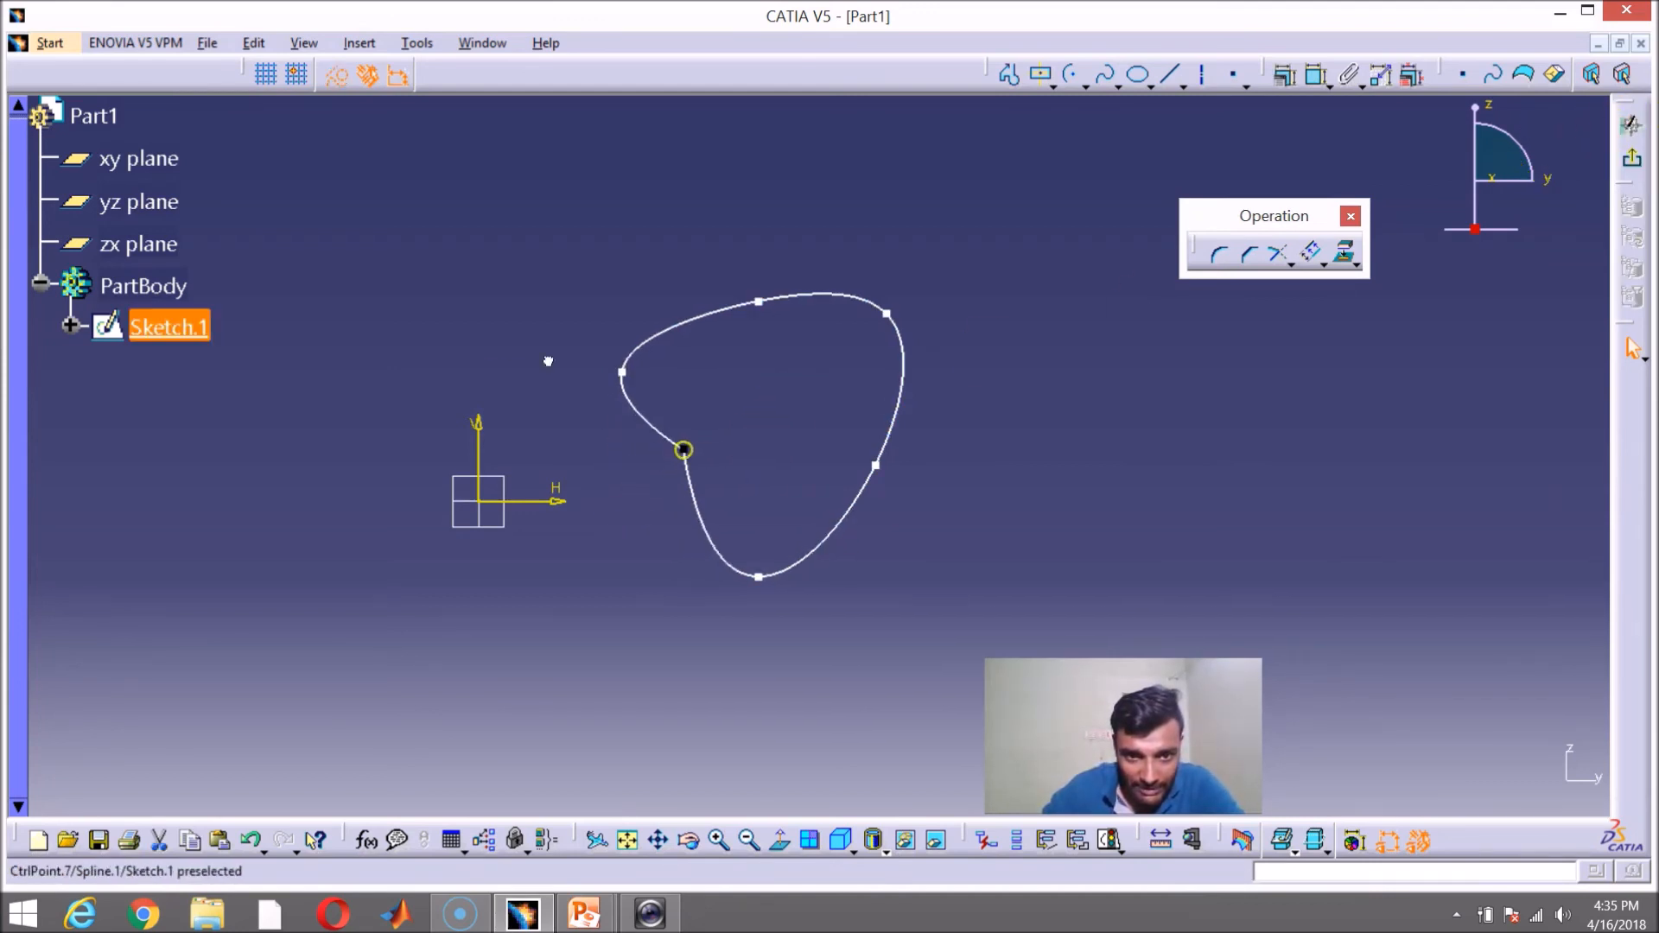
left_click_drag(877, 464, 805, 432)
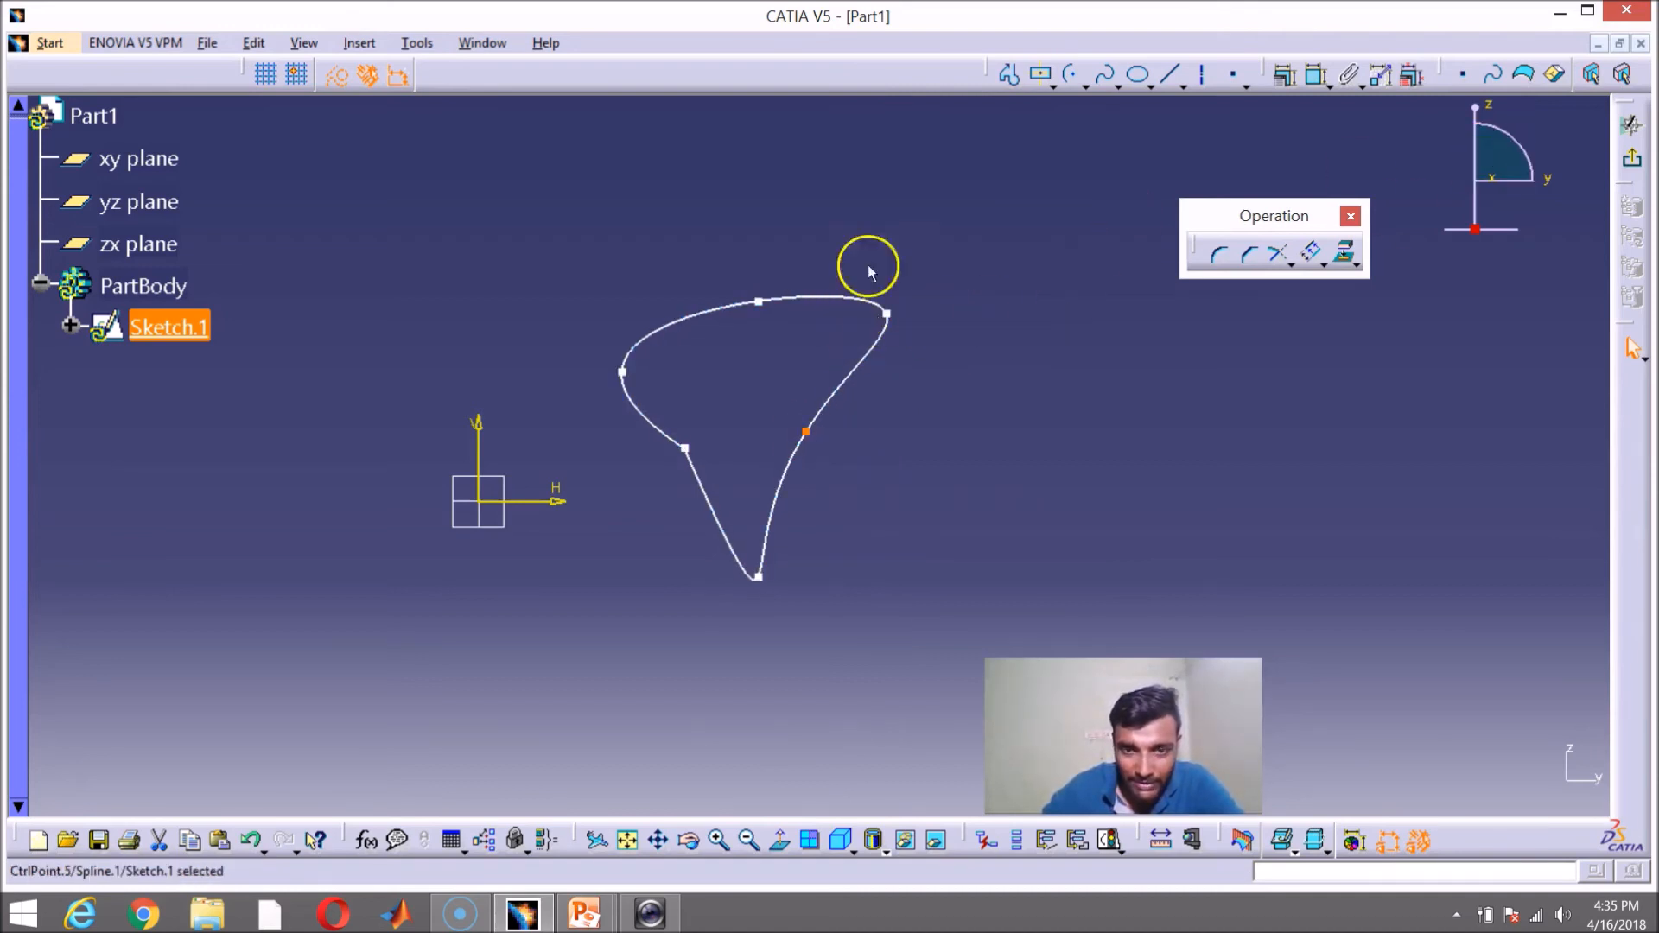
left_click_drag(759, 303, 550, 306)
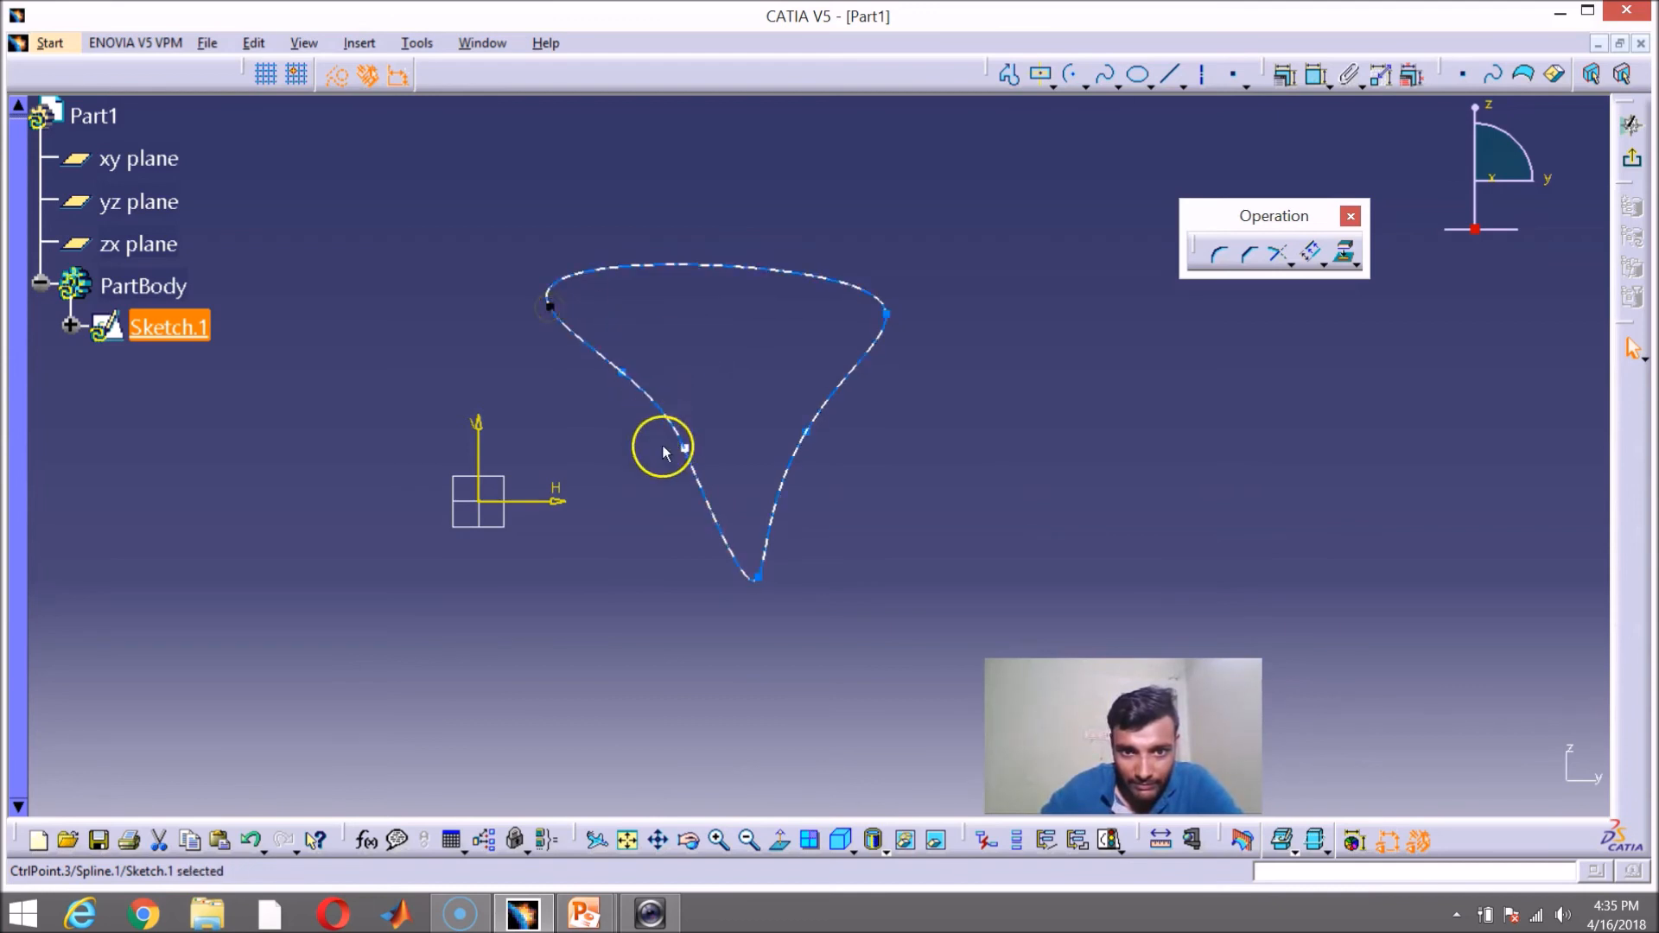
left_click_drag(689, 449, 597, 459)
left_click(816, 434)
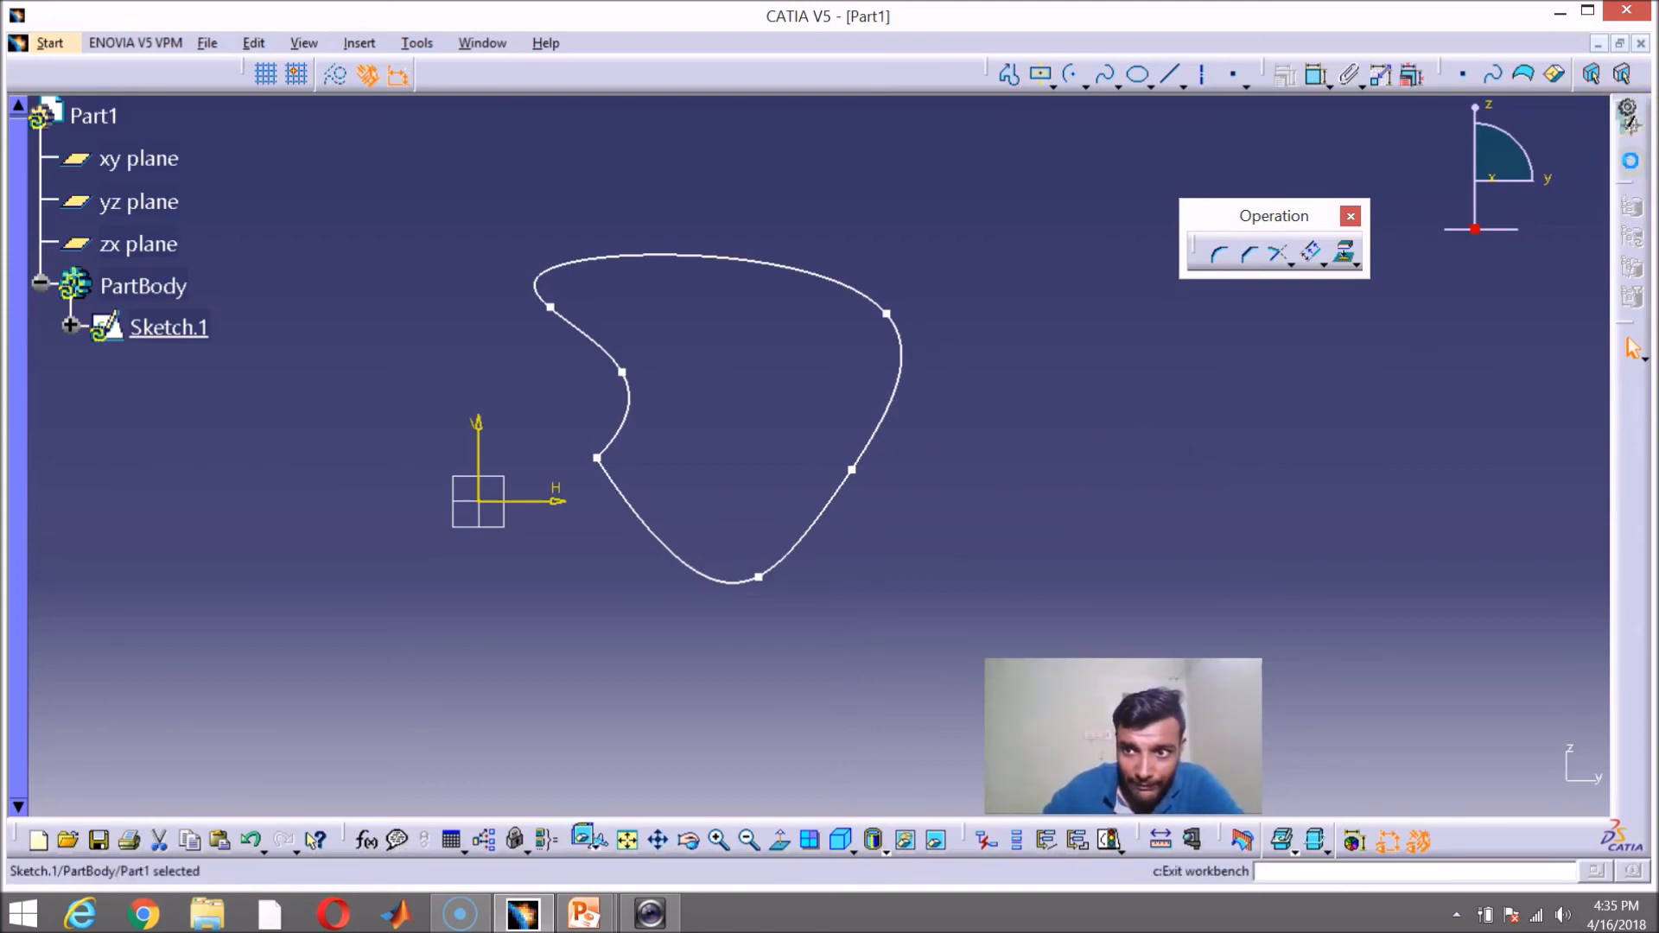
Step: Exit the edited sketch to the 3D part view in the Part Design workbench
left_click(1632, 165)
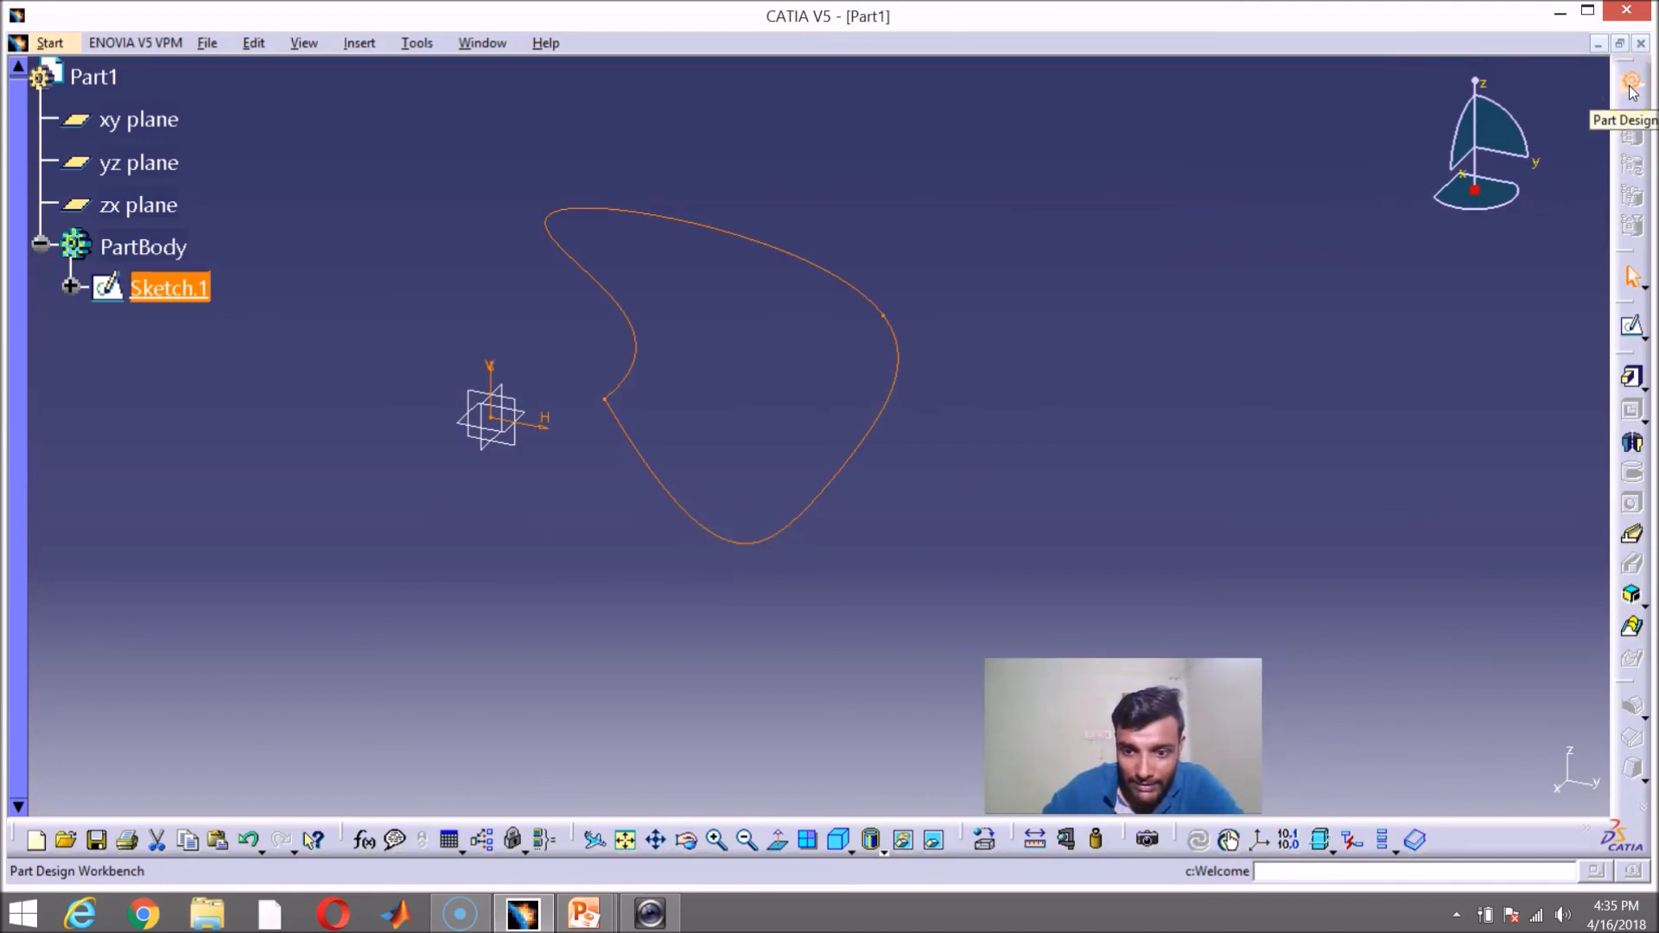
left_click(1631, 80)
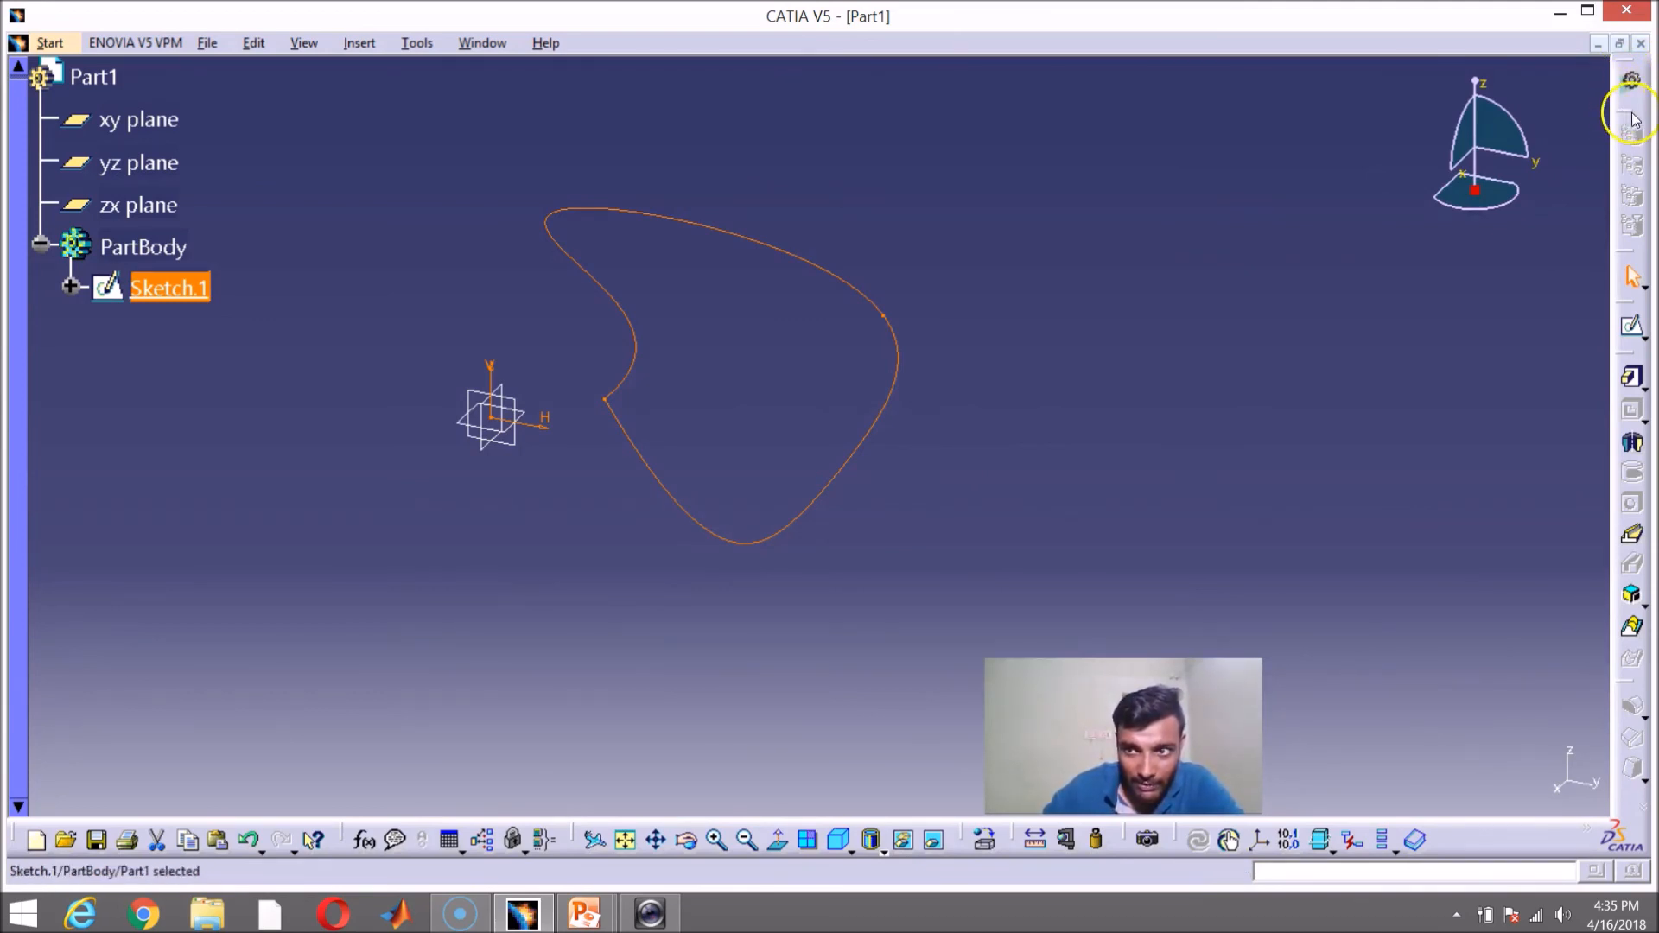
left_click(1642, 77)
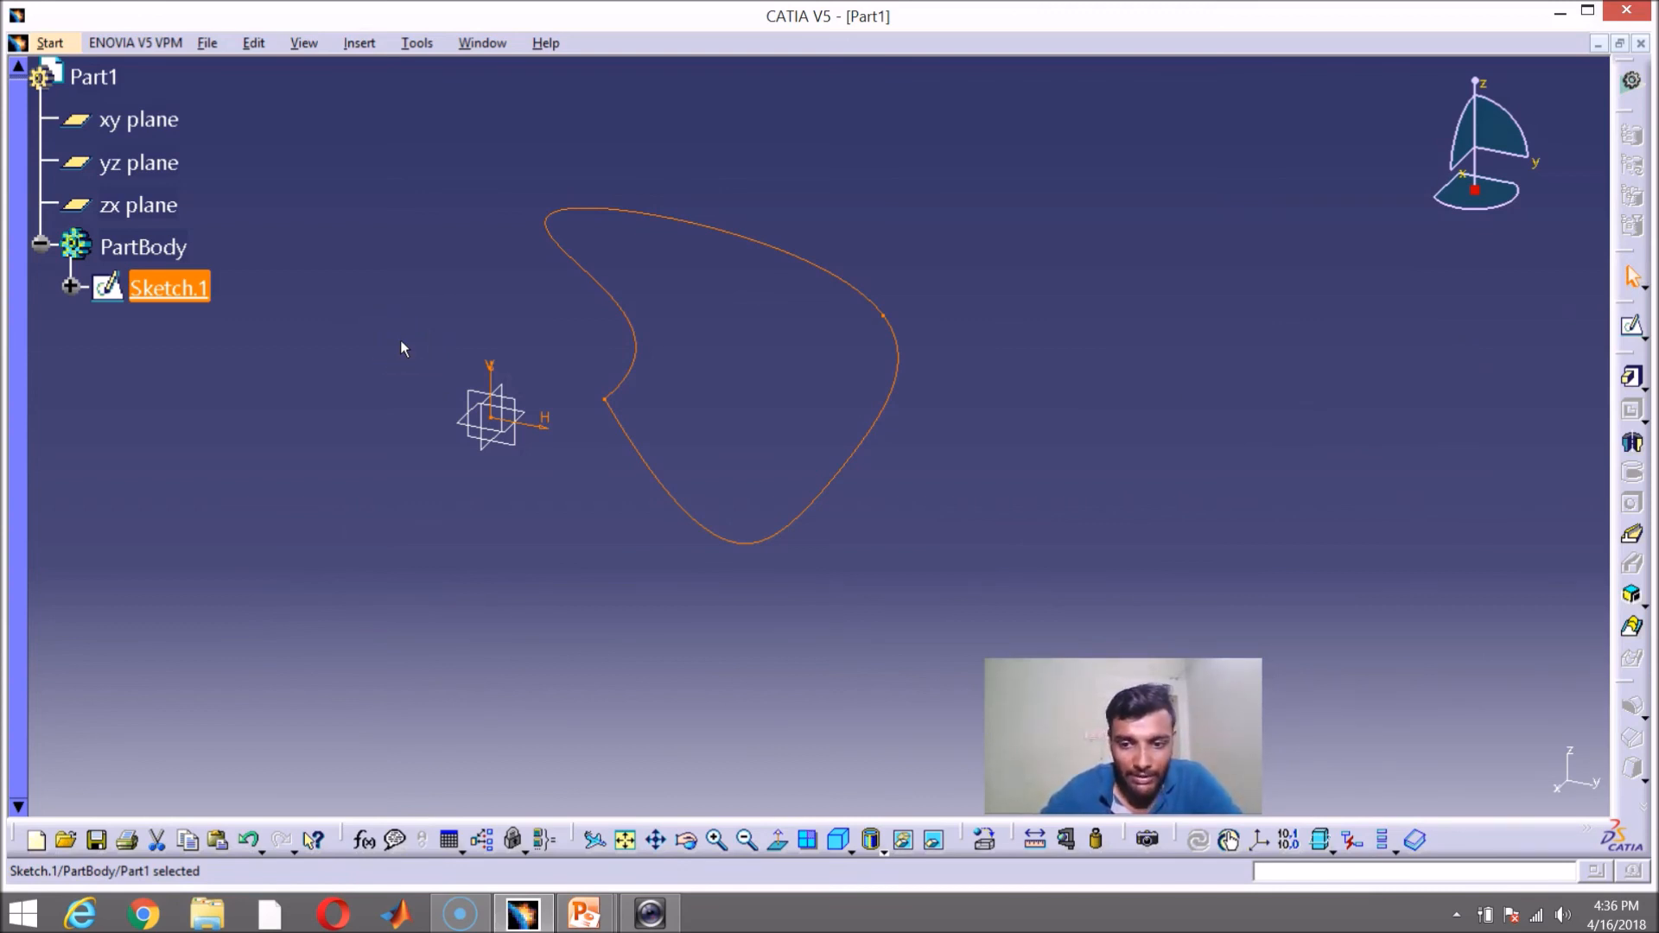
right_click(191, 290)
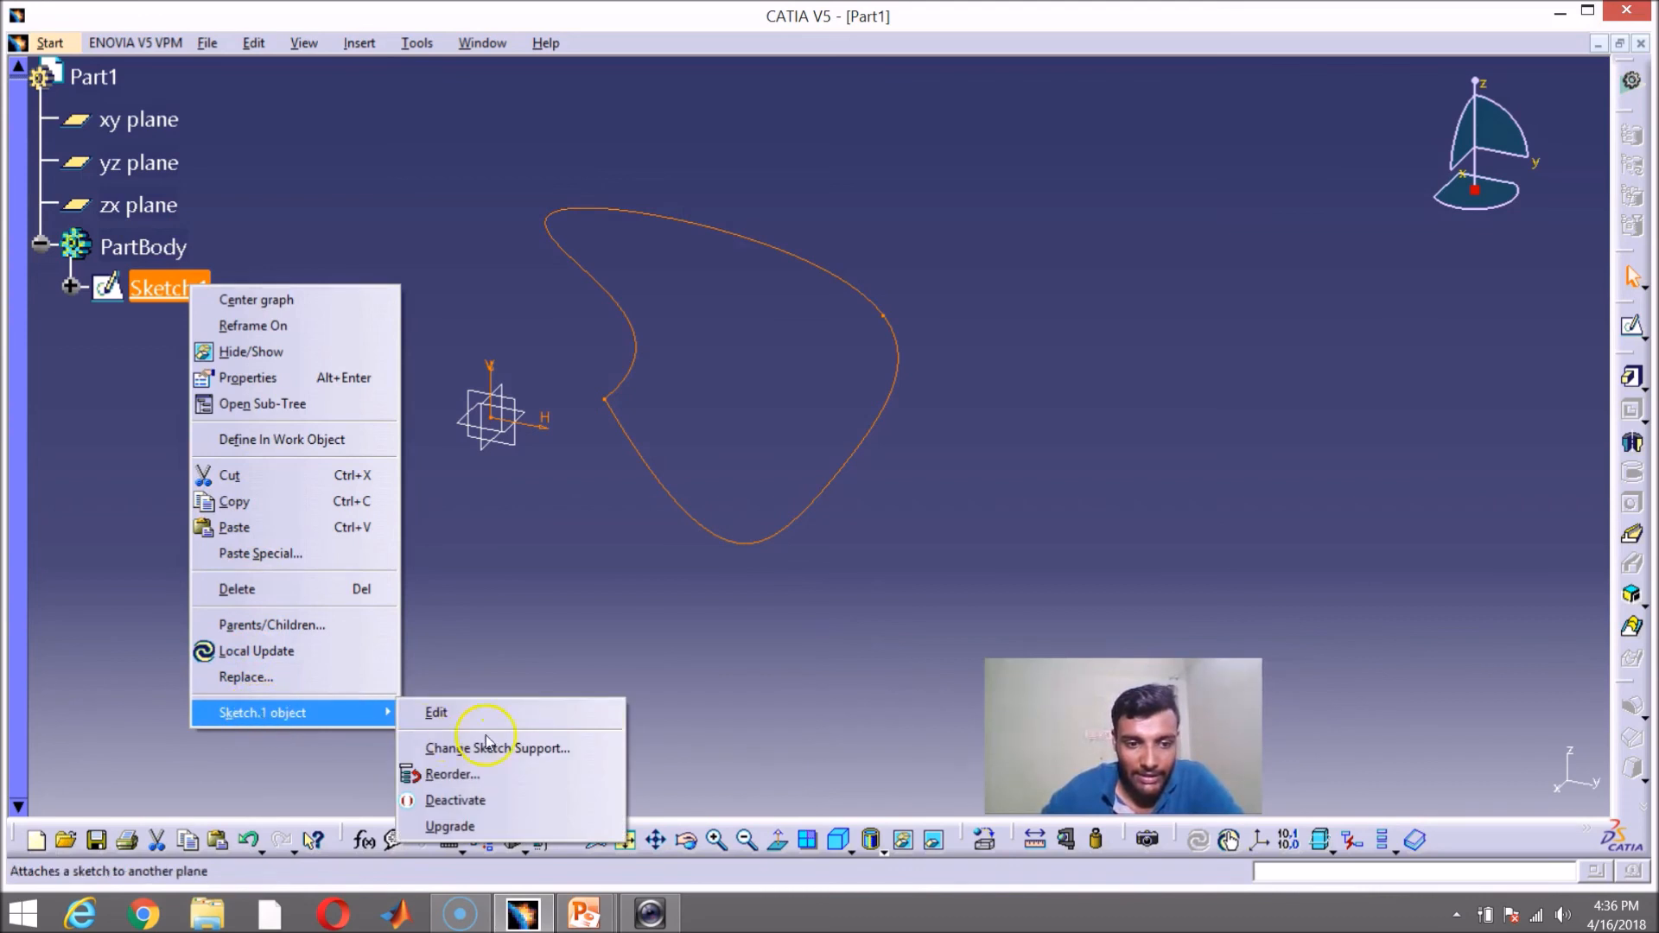
left_click(1119, 495)
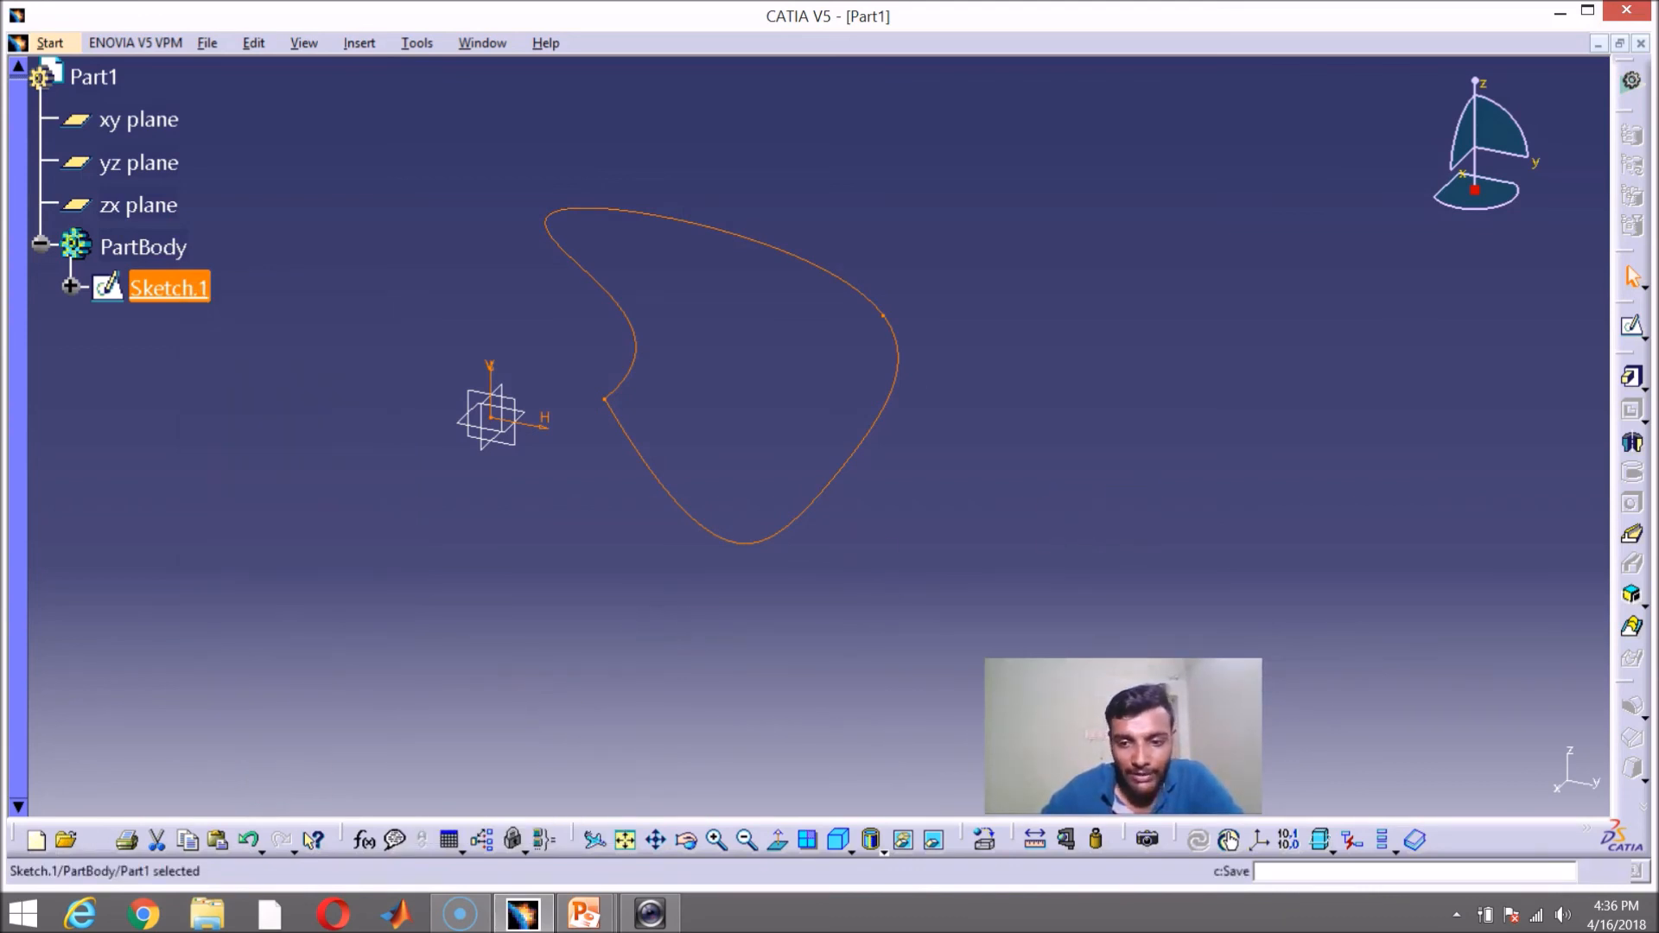